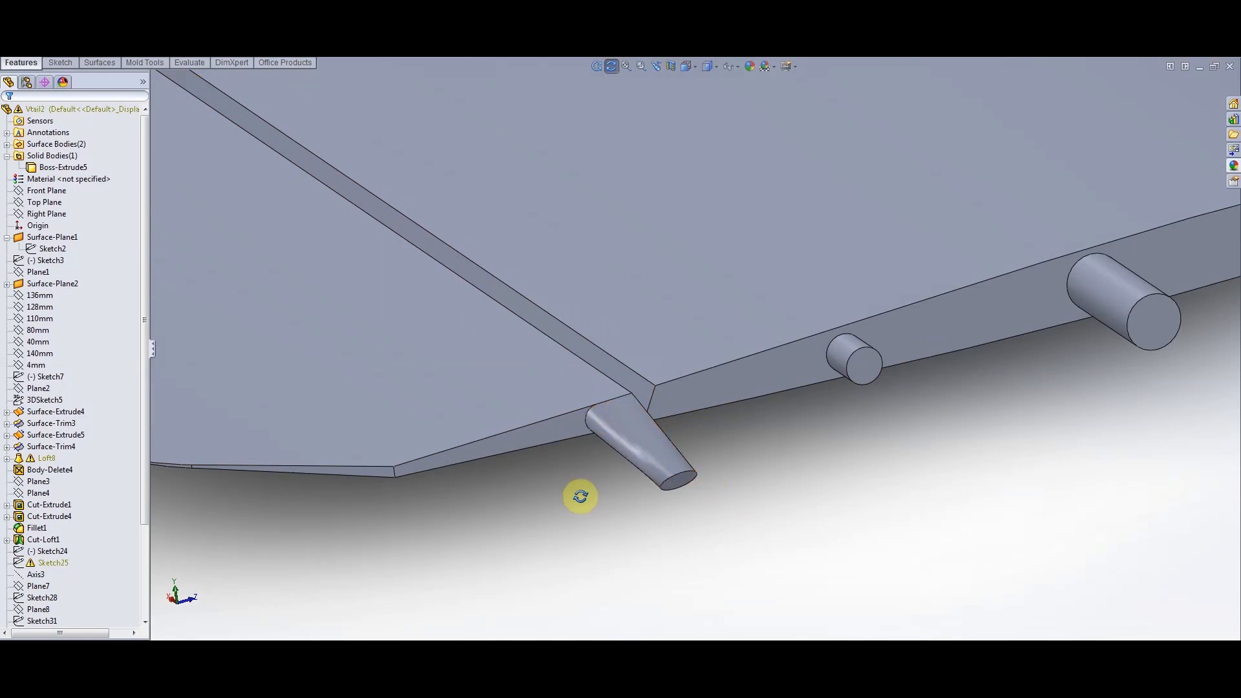
Examine the pins and linkage stub at the tail's root end, and the tail's overall outline and thickness
scroll(573, 498, "up", 2)
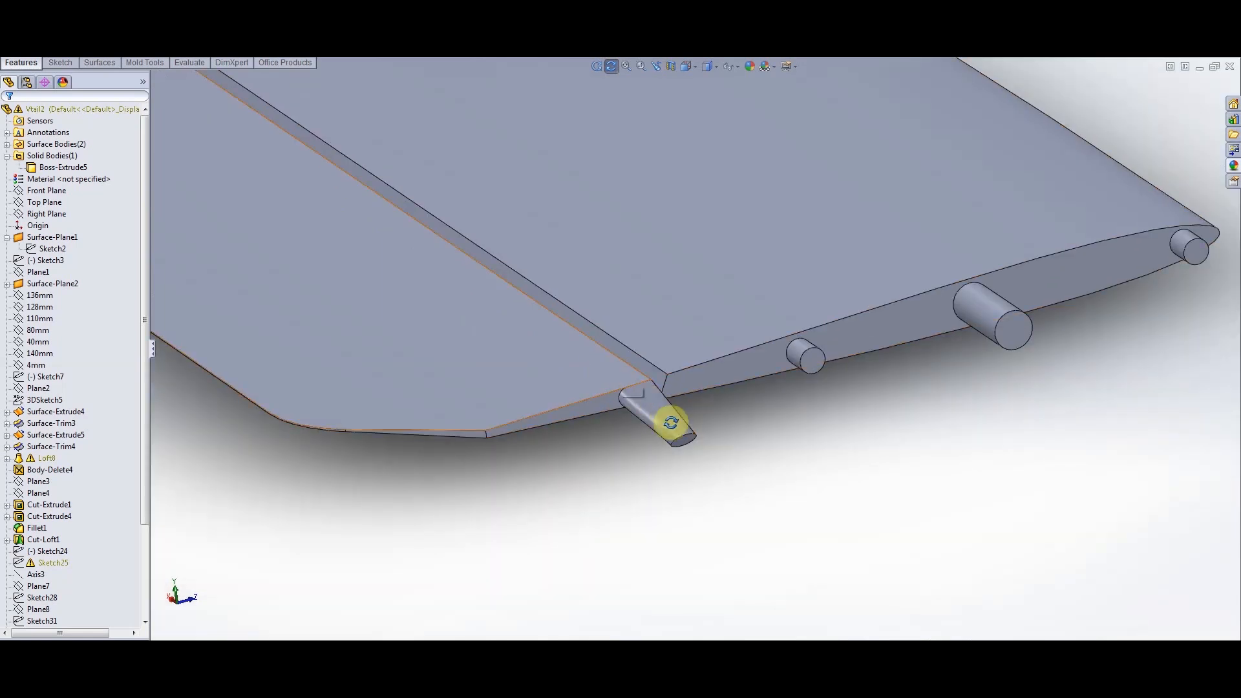
left_click_drag(651, 510, 667, 285)
left_click_drag(982, 357, 891, 448)
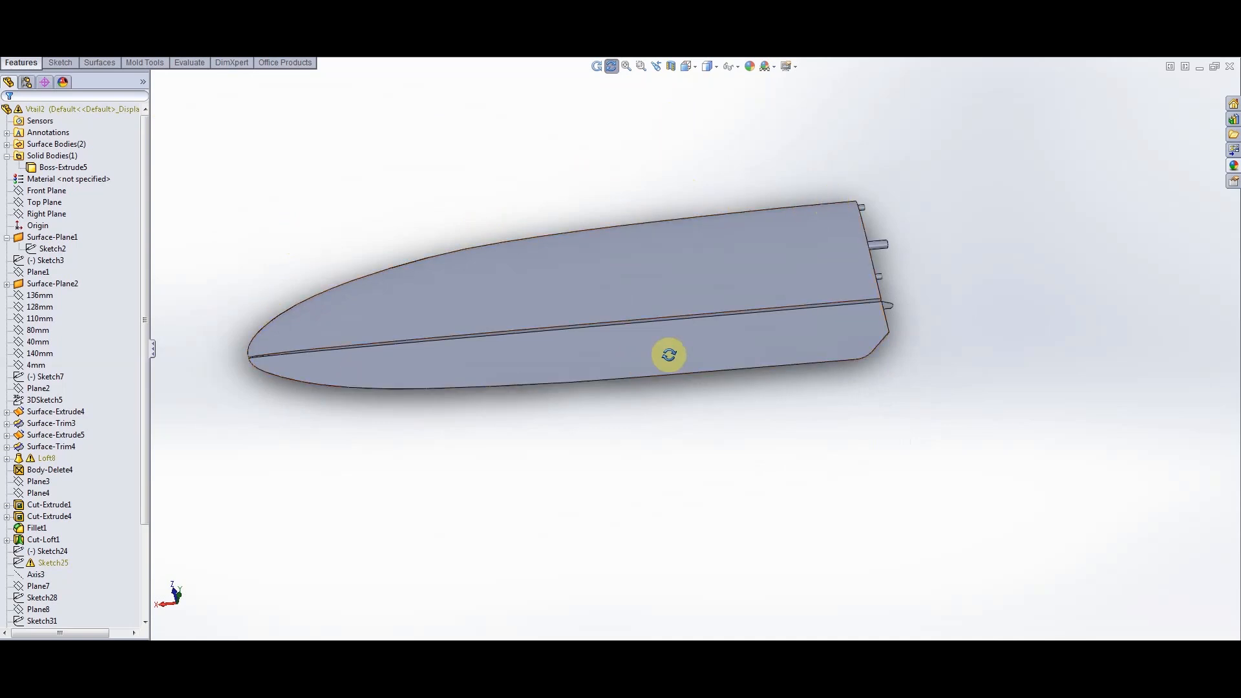
left_click_drag(670, 483, 735, 346)
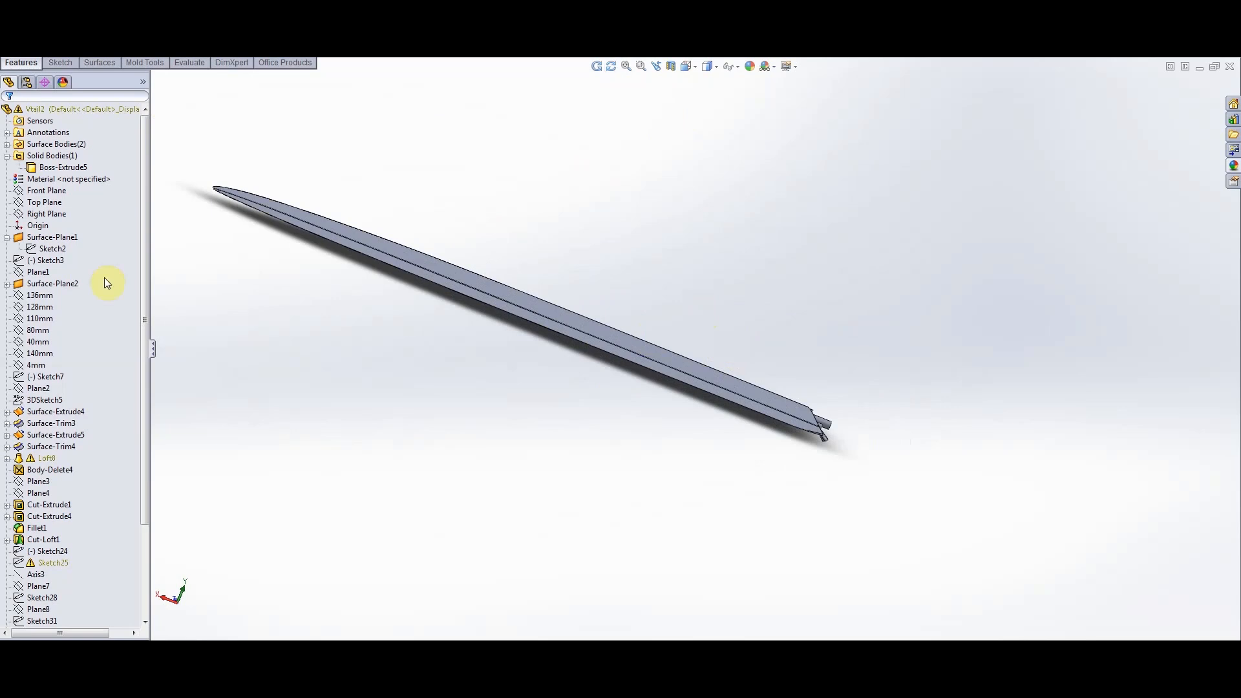
Highlight Surface-Plane1 and Surface-Plane2, and expand Surface-Plane2 to select its Sketch4
left_click(62, 238)
left_click(58, 285)
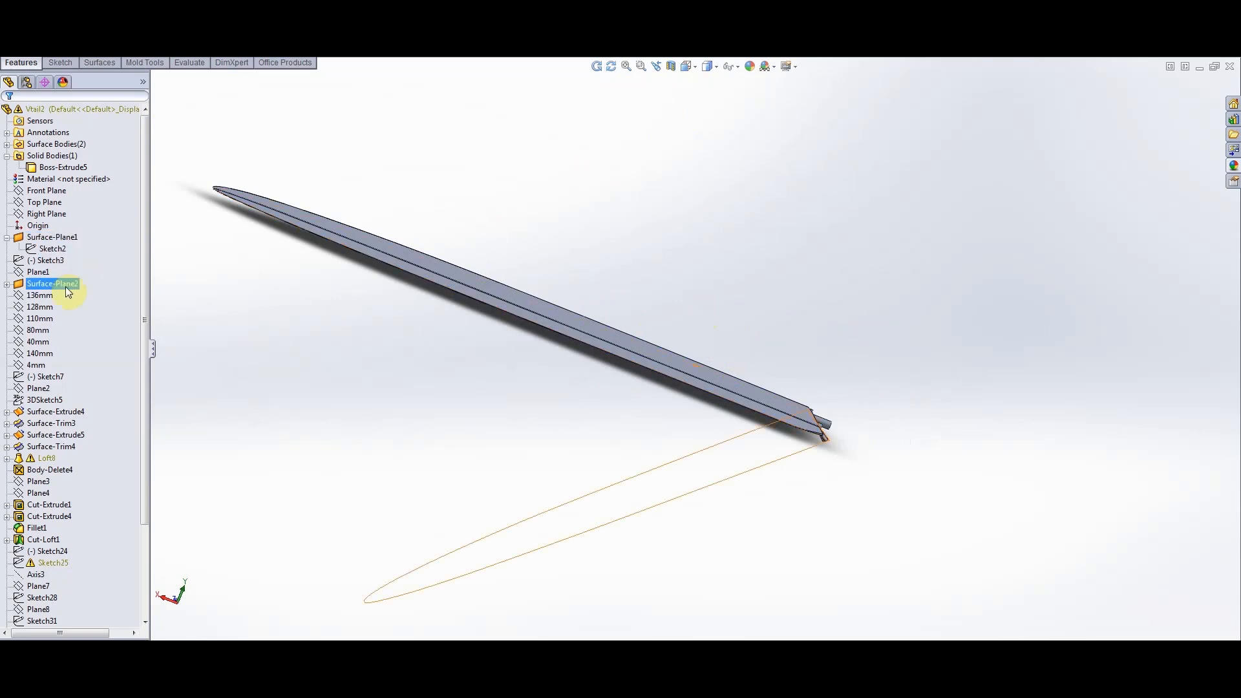
left_click(7, 284)
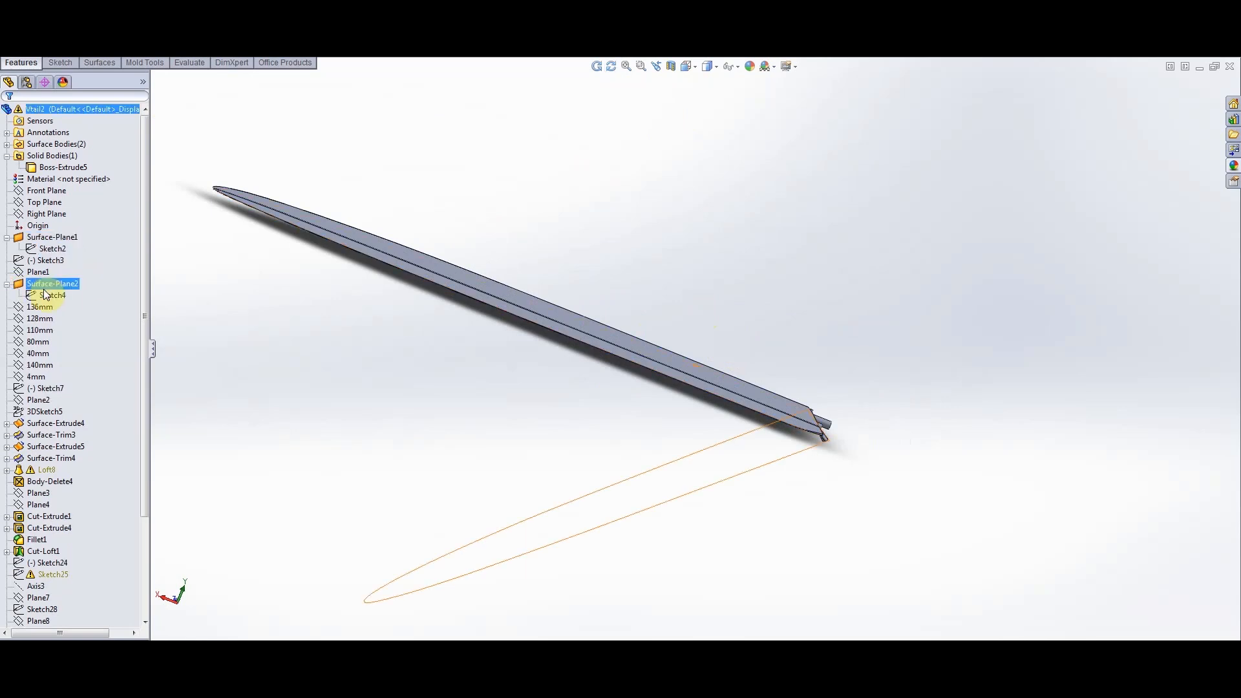
left_click(55, 295)
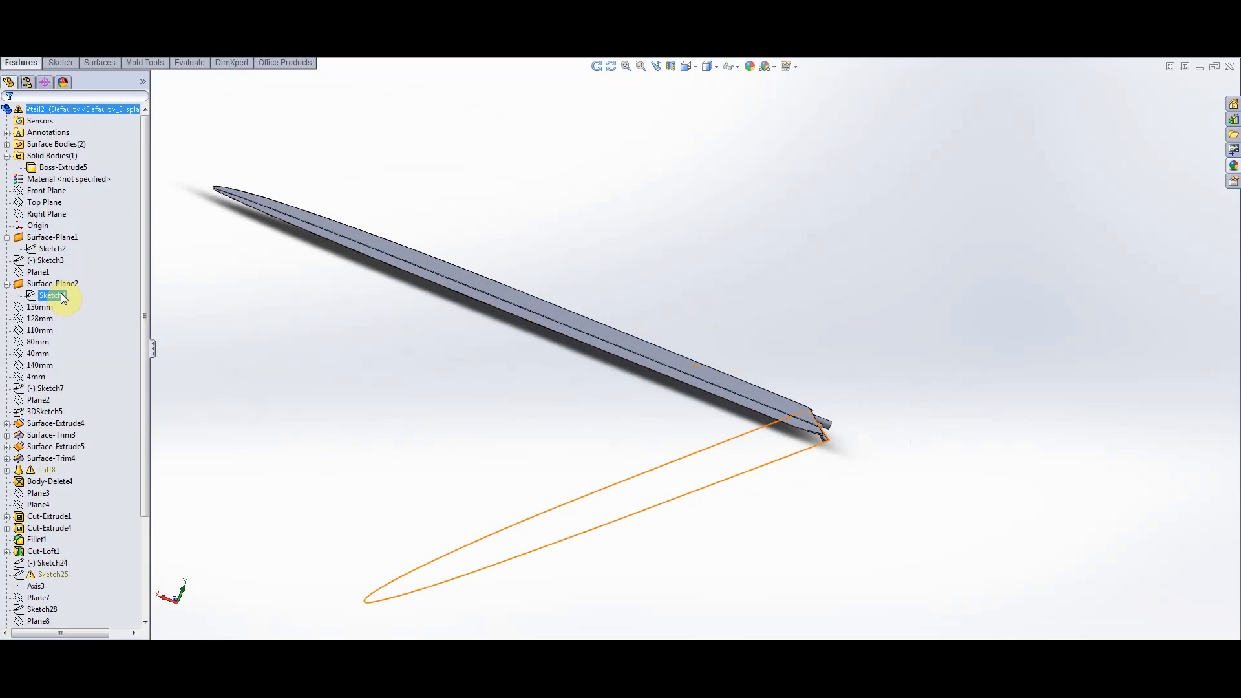
Show Sketch3 and examine its angle dimensions at the tail's root from a near edge-on view
left_click(49, 260)
scroll(804, 429, "down", 5)
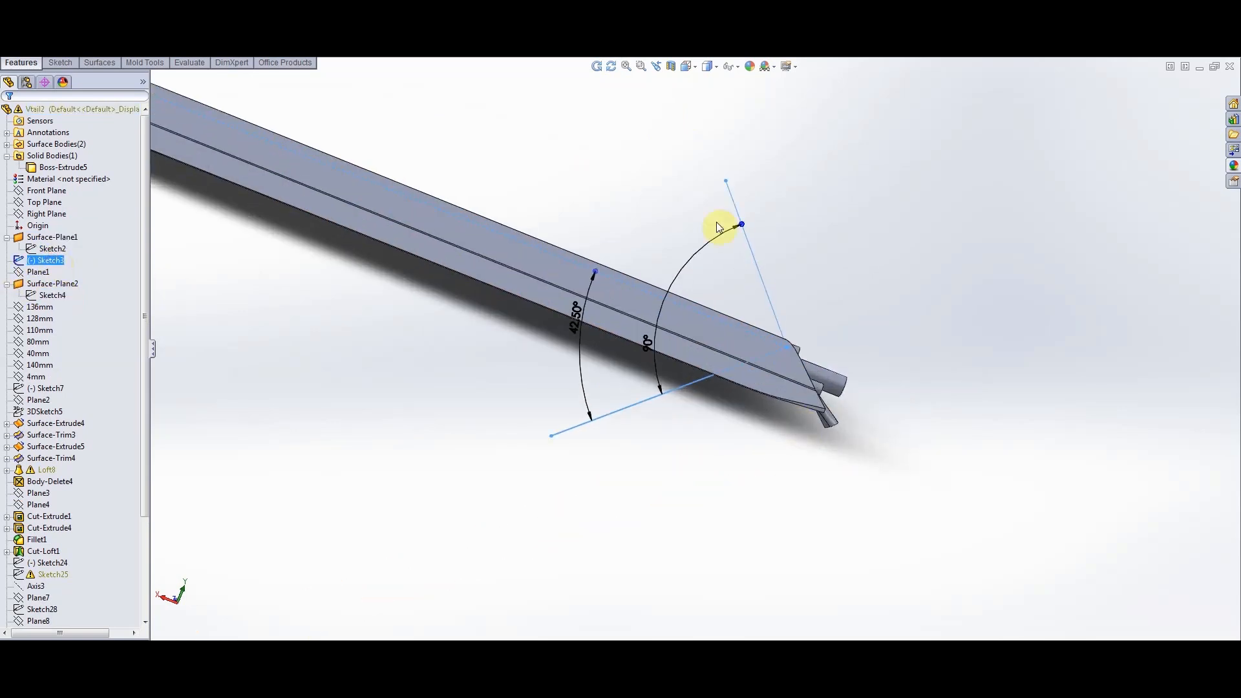
left_click(613, 68)
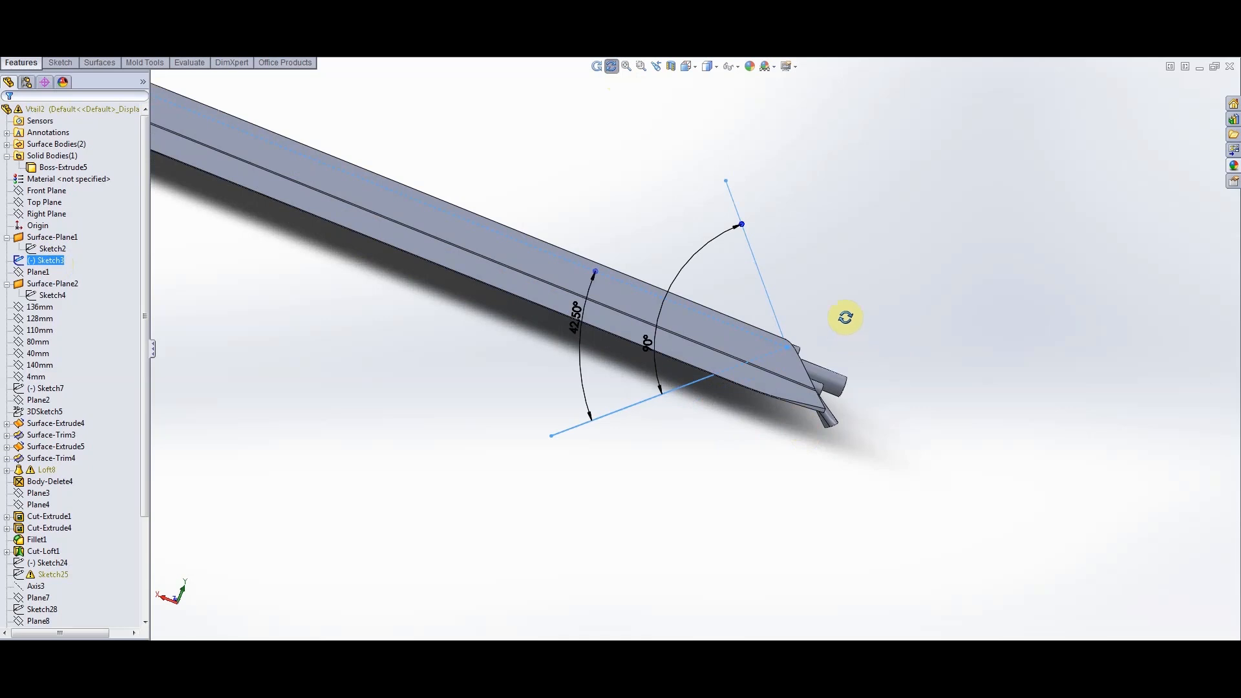
left_click_drag(845, 317, 612, 379)
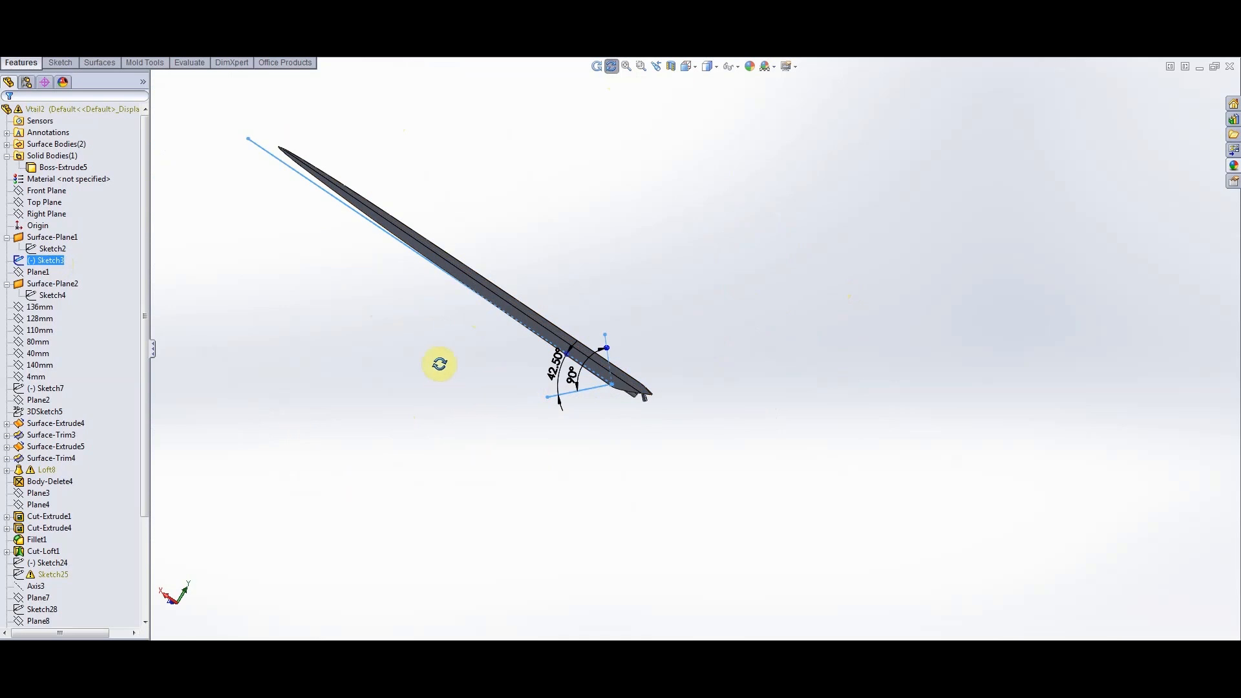
left_click(406, 369)
Highlight the Surface-Plane2 outline and compare it with the tilted tail body, including where they meet at the root
left_click(53, 285)
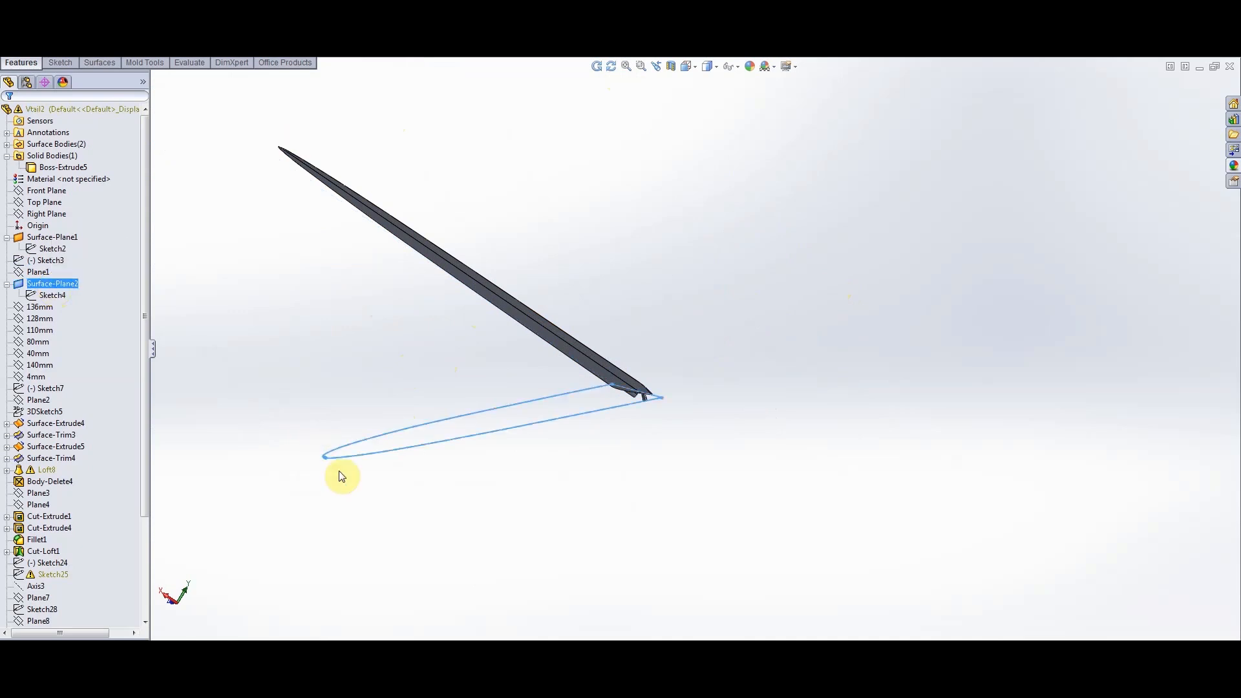
scroll(338, 476, "down", 3)
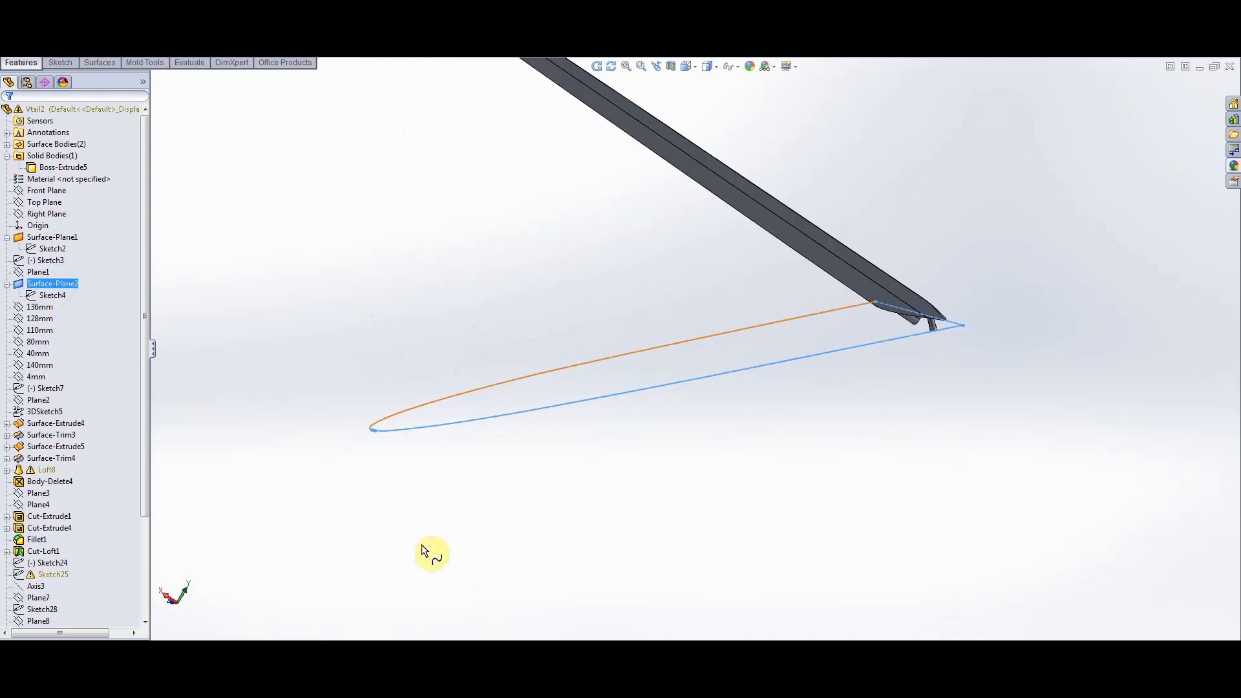
scroll(421, 551, "up", 1)
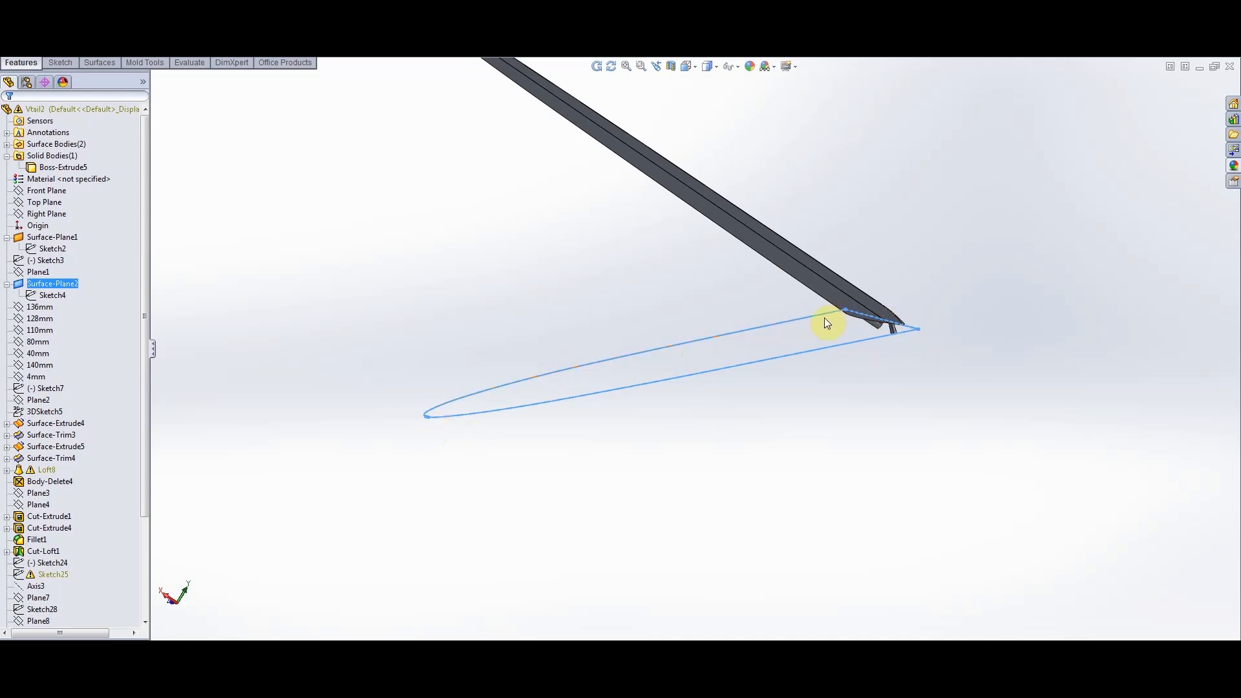
scroll(645, 360, "down", 3)
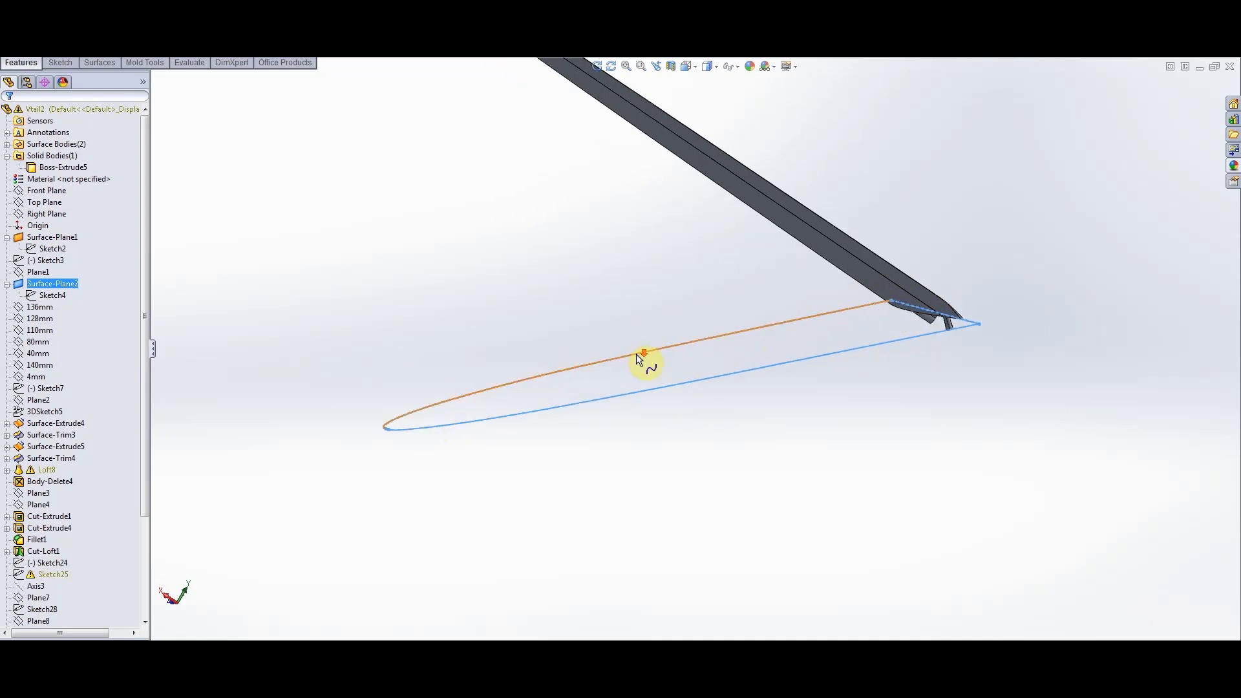
scroll(631, 381, "up", 3)
scroll(683, 362, "up", 3)
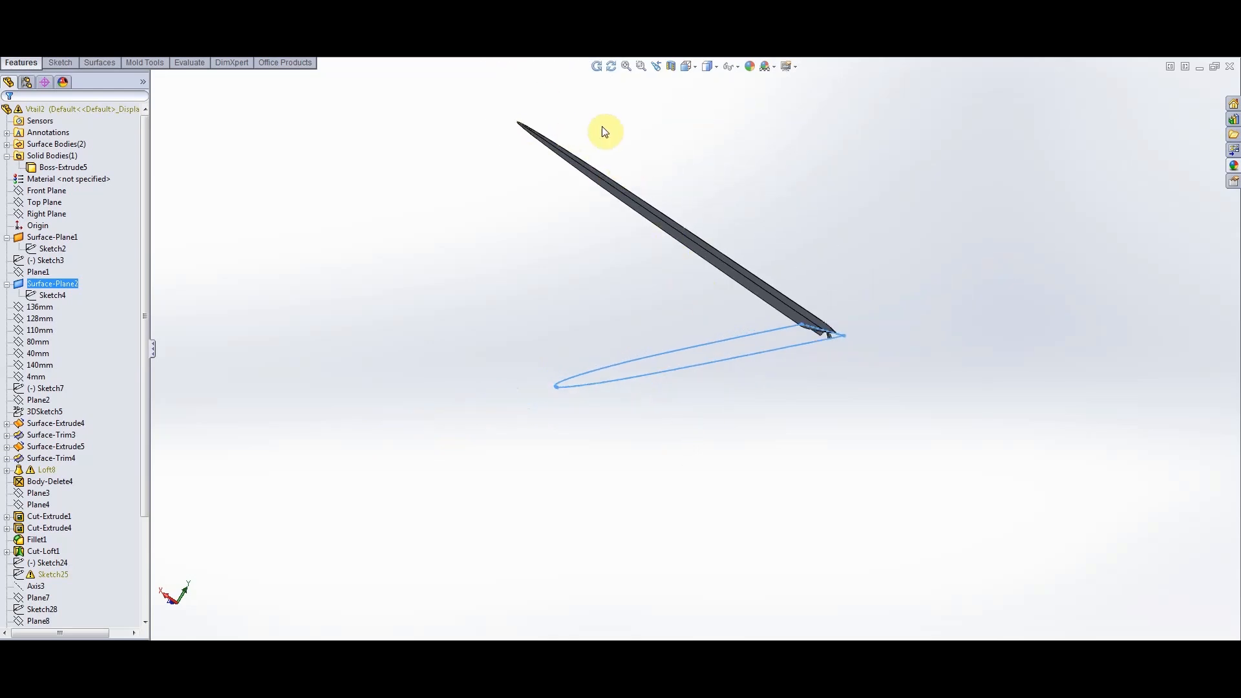
scroll(623, 165, "down", 2)
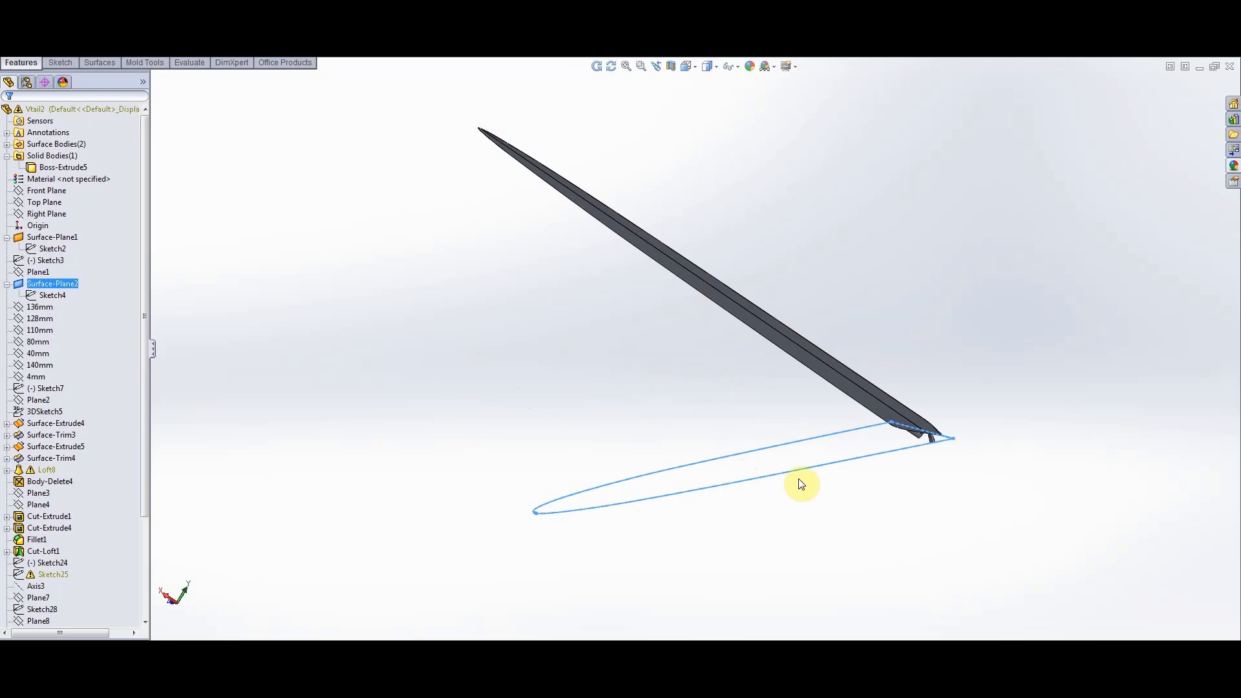
scroll(800, 481, "up", 1)
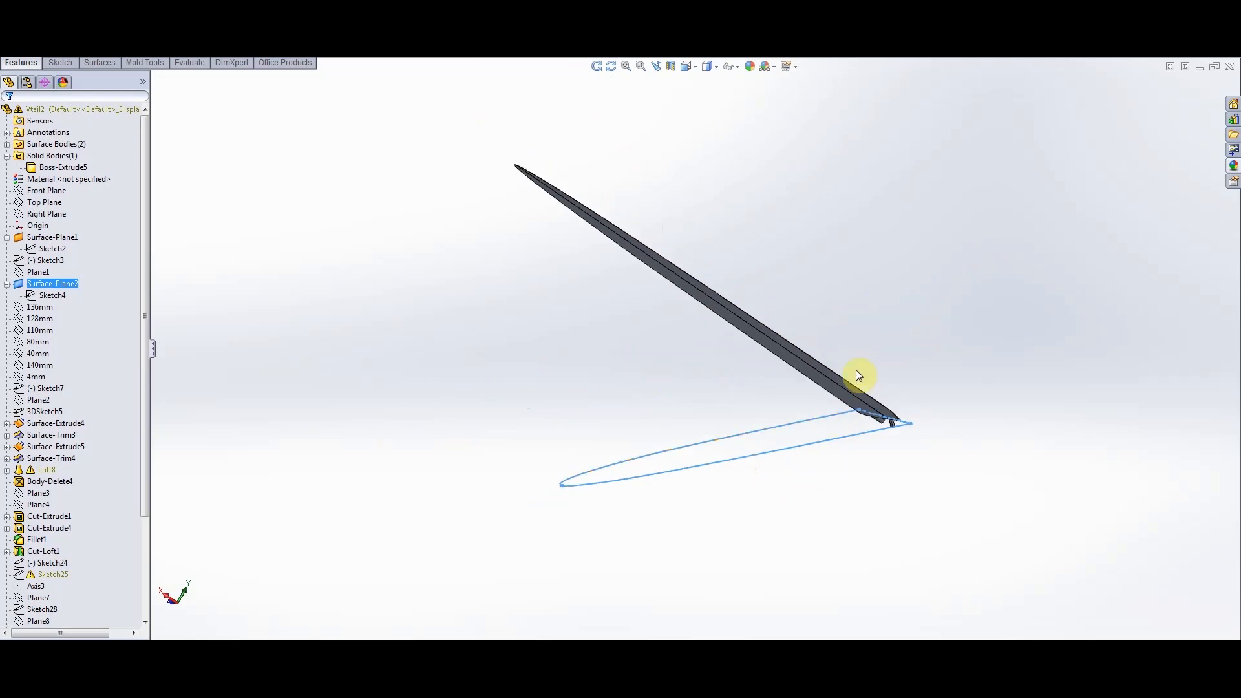
left_click(610, 65)
mouse_move(870, 316)
left_mouse_down()
mouse_move(883, 304)
mouse_move(811, 274)
mouse_move(823, 343)
mouse_move(795, 300)
mouse_move(836, 355)
mouse_move(728, 344)
left_mouse_up()
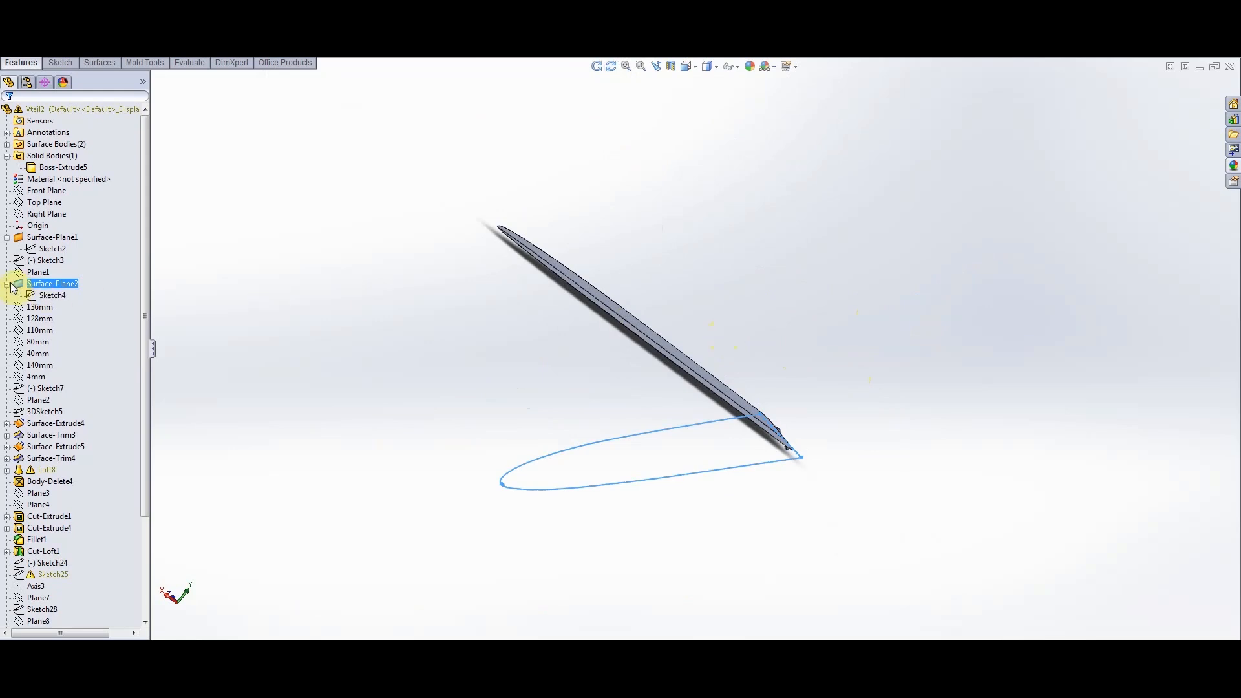
left_click(320, 331)
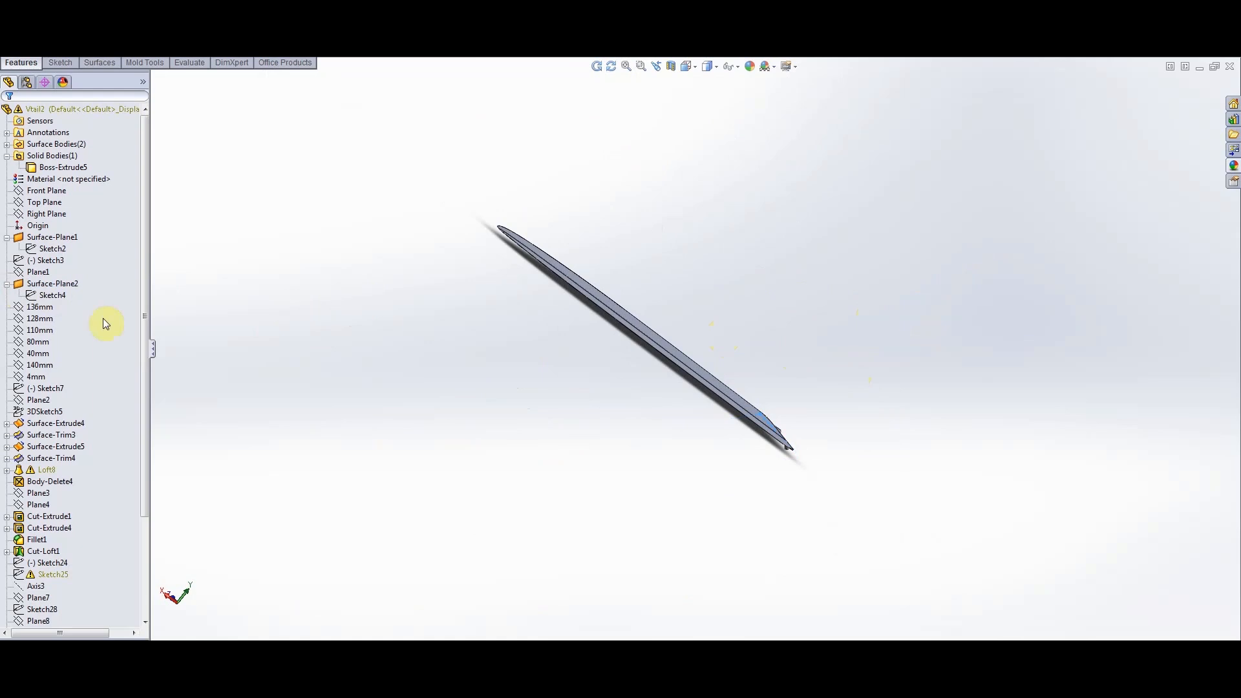
Locate the 136mm plane on the tail and view the model from the Top orientation
left_click(26, 308)
left_click(449, 128)
left_click(88, 289)
left_click(63, 297)
left_click(691, 70)
left_click(702, 81)
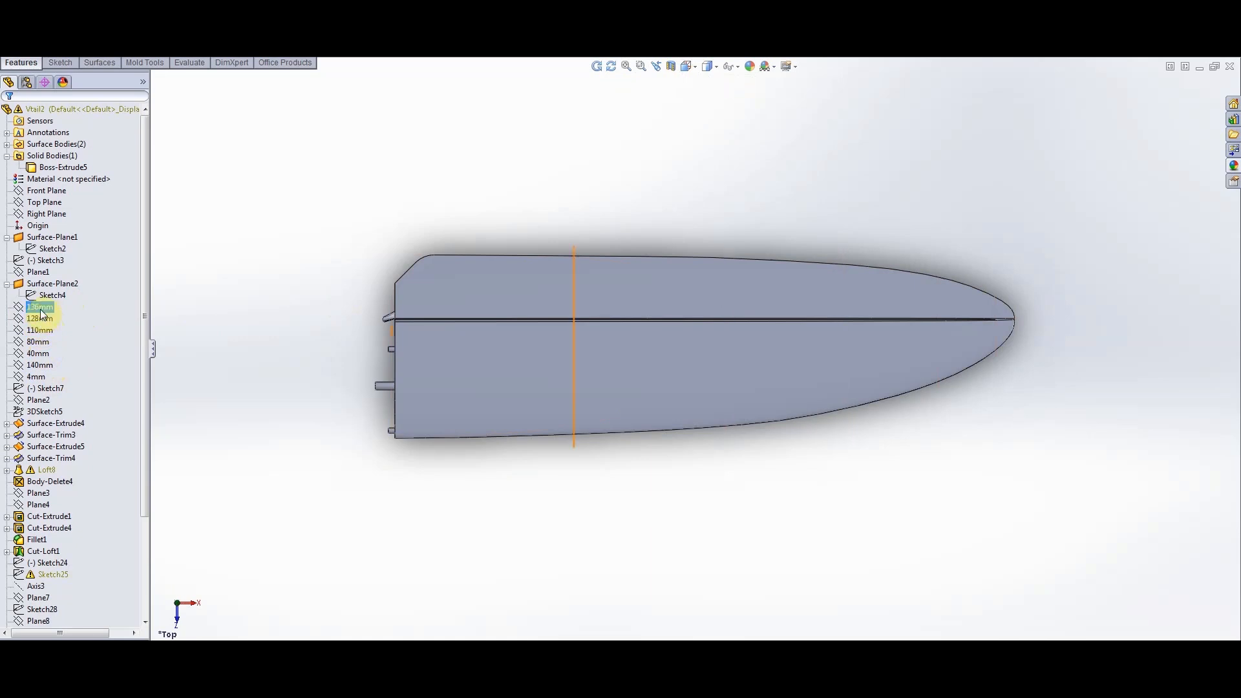
Expand Surface-Extrude4 and review the dimensions of the planform outline in its Sketch1
left_click(7, 424)
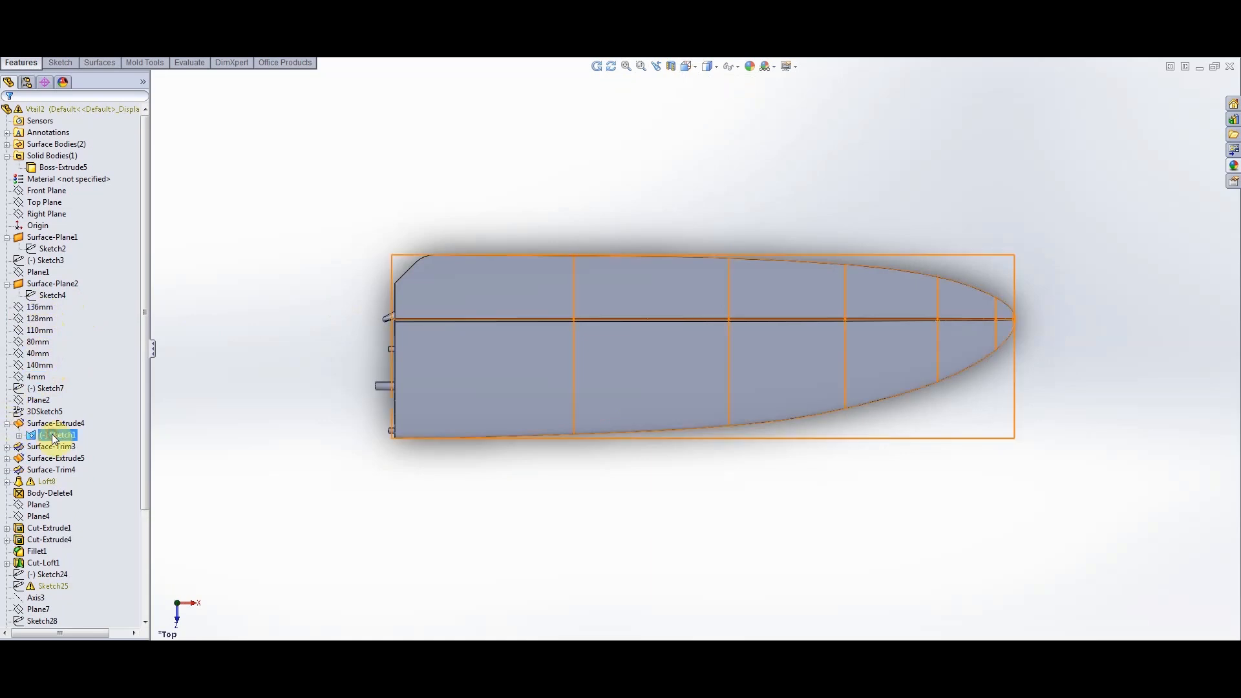
left_click(55, 436)
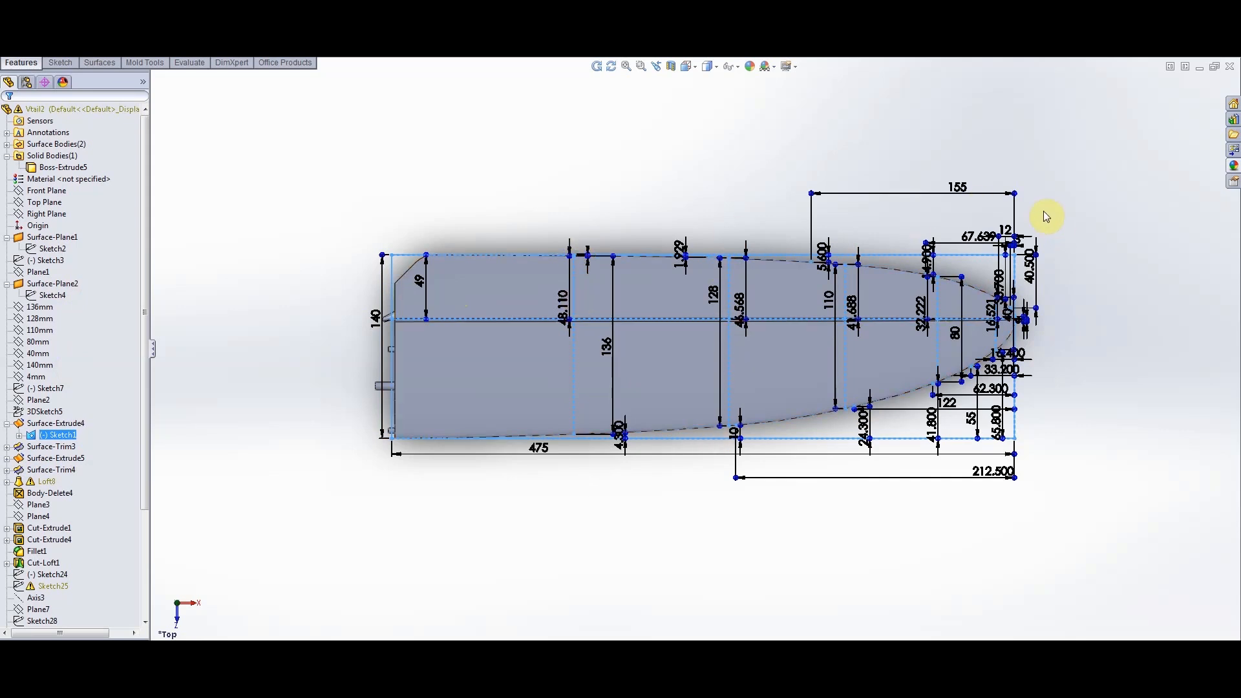
left_click(661, 145)
Examine the tail's main surface, hinge groove and root-end pins at an angle
left_click(610, 65)
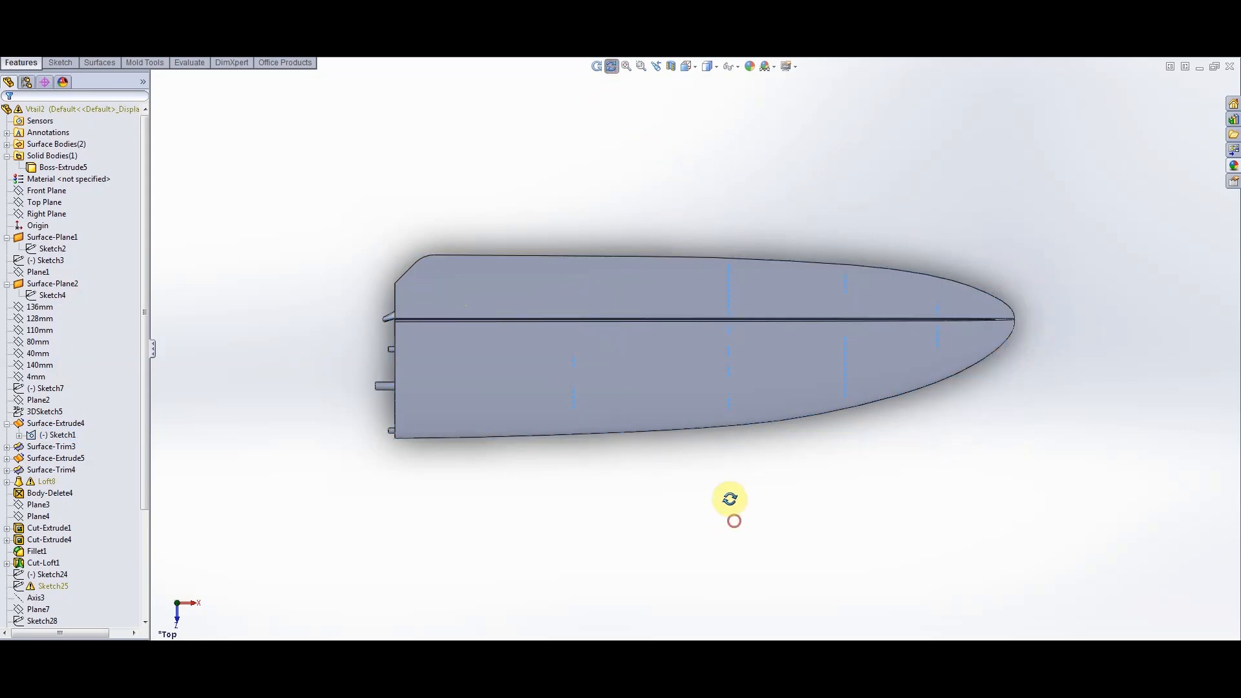
left_click_drag(730, 499, 767, 413)
scroll(686, 370, "down", 4)
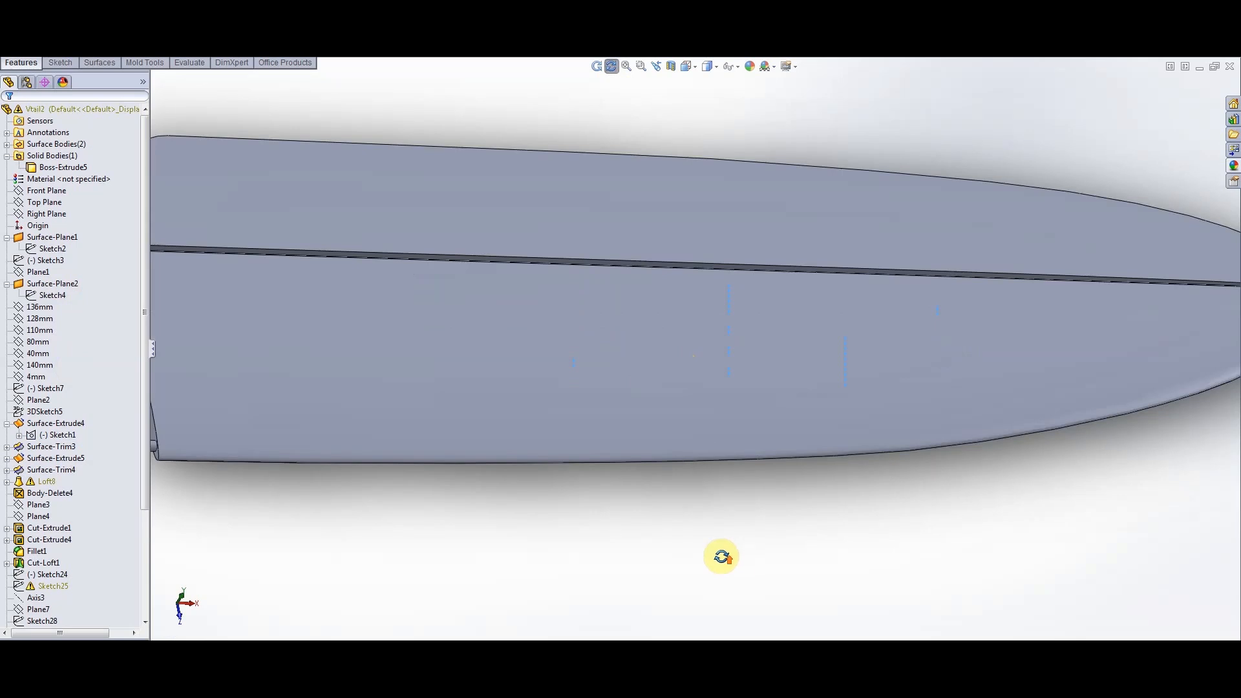
scroll(722, 556, "up", 4)
left_click_drag(711, 518, 769, 492)
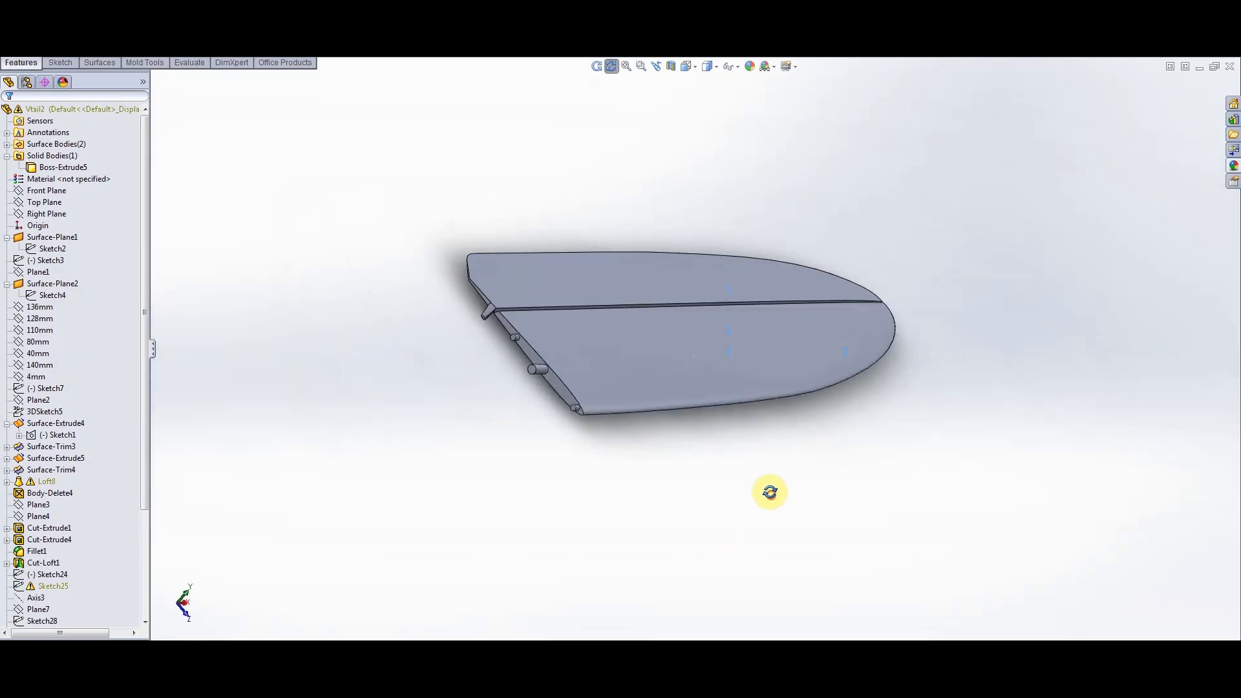
scroll(759, 349, "down", 3)
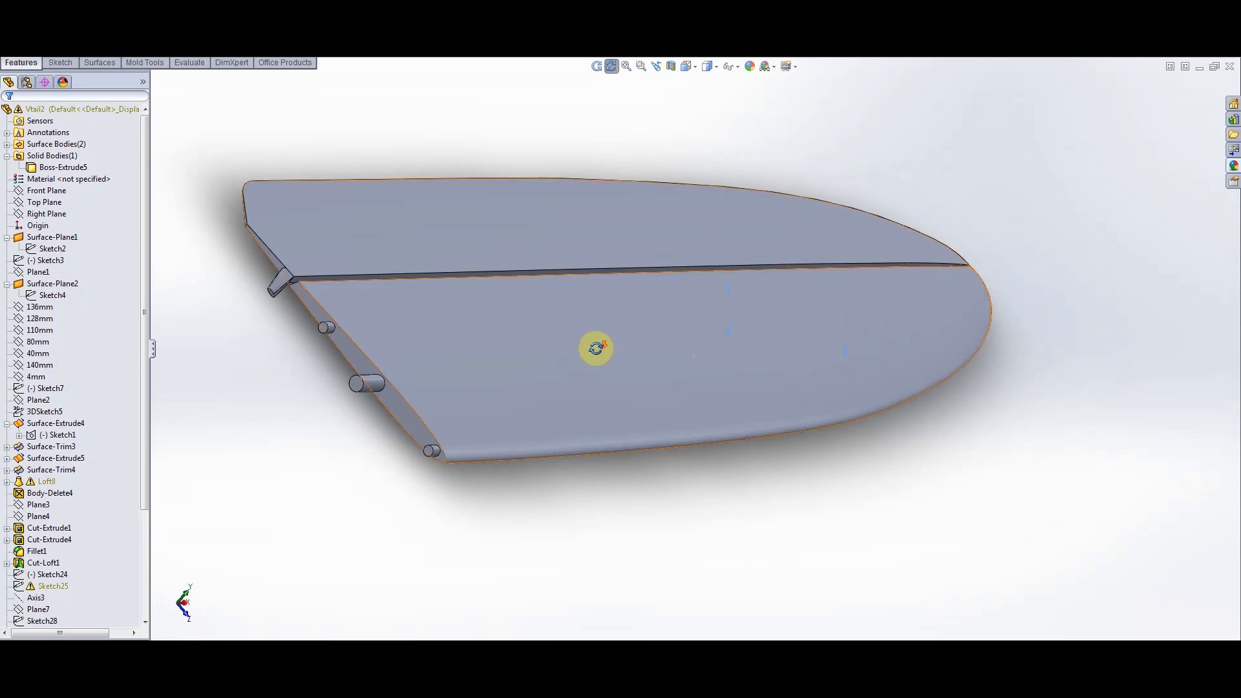
scroll(586, 349, "down", 1)
scroll(586, 349, "up", 3)
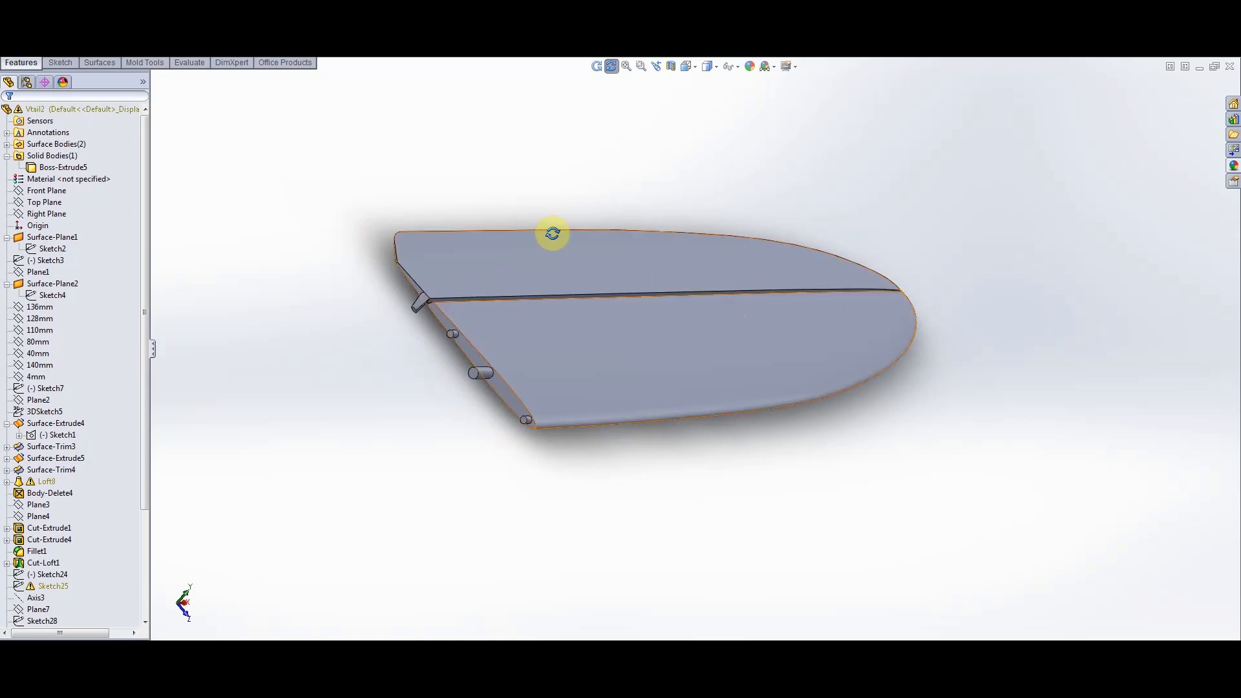
Inspect the tail's thickness taper toward the tip and the lofted surface's smoothness along its full length
left_click_drag(562, 272, 649, 338)
scroll(552, 194, "down", 5)
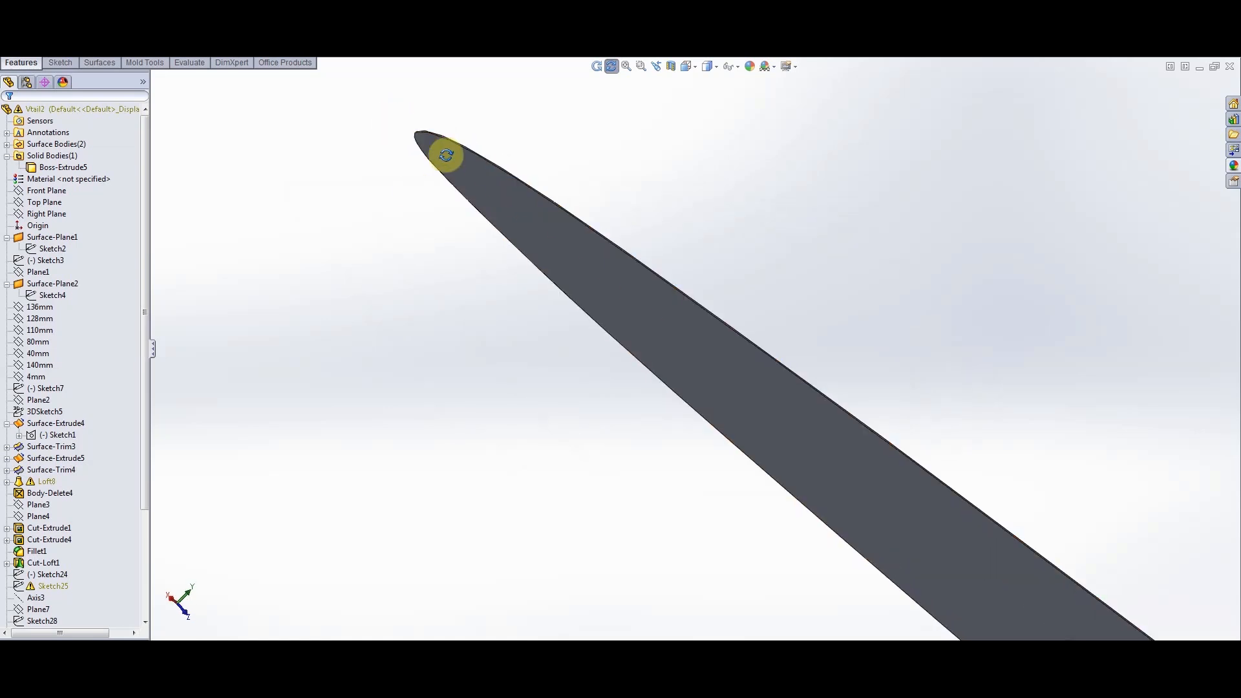
scroll(421, 211, "up", 3)
scroll(421, 213, "up", 3)
left_click_drag(839, 379, 732, 369)
scroll(763, 394, "down", 6)
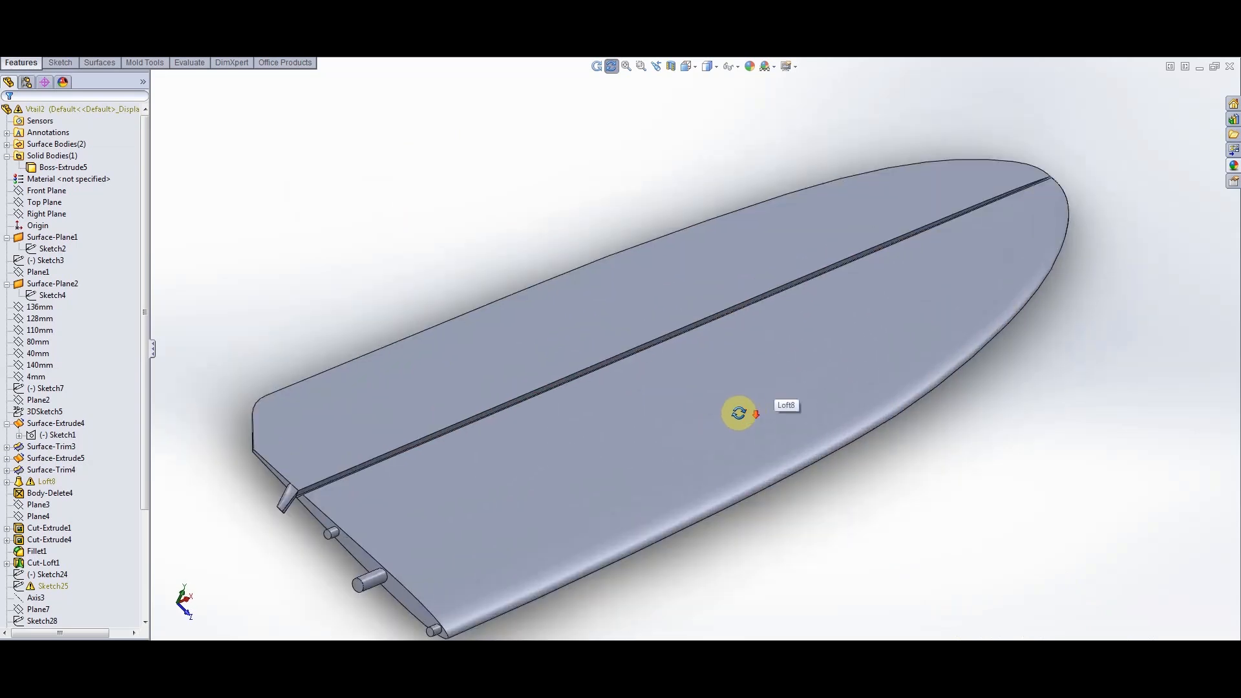
left_click_drag(719, 422, 715, 396)
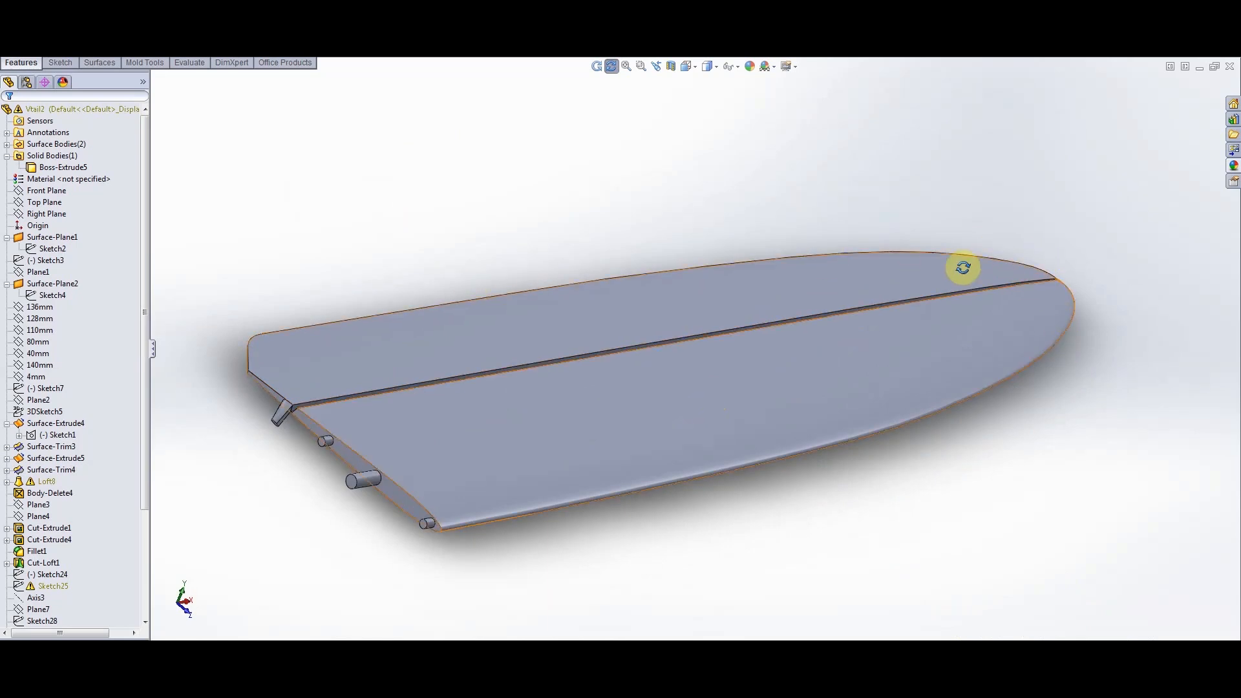
scroll(634, 426, "up", 2)
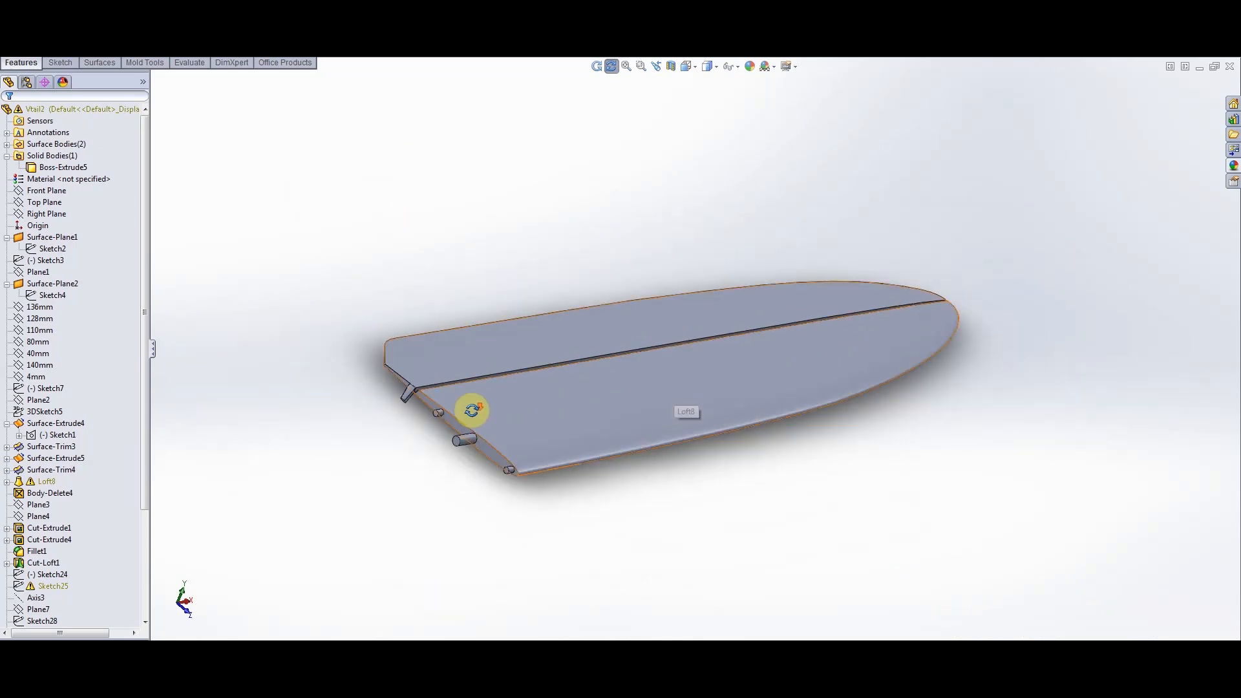
scroll(471, 411, "down", 1)
key("Escape")
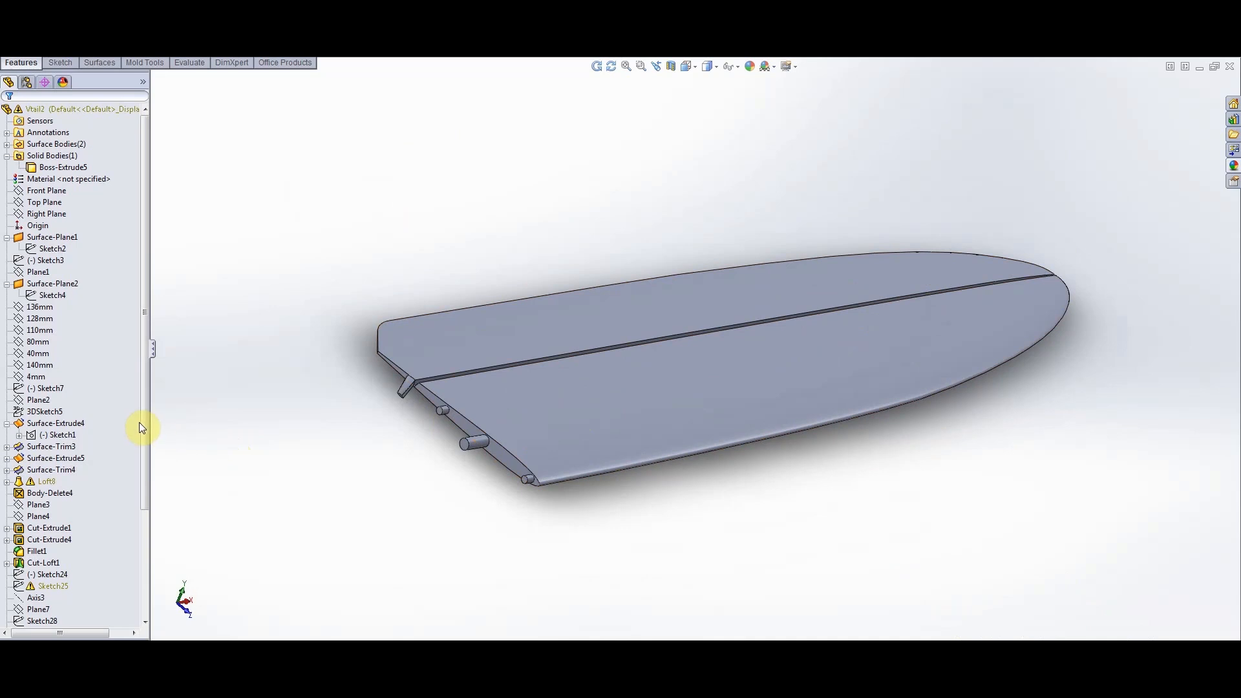
Highlight 3DSketch5, Sketch7 and Plane2 to locate the tail's construction geometry
scroll(145, 423, "down", 2)
scroll(150, 417, "up", 2)
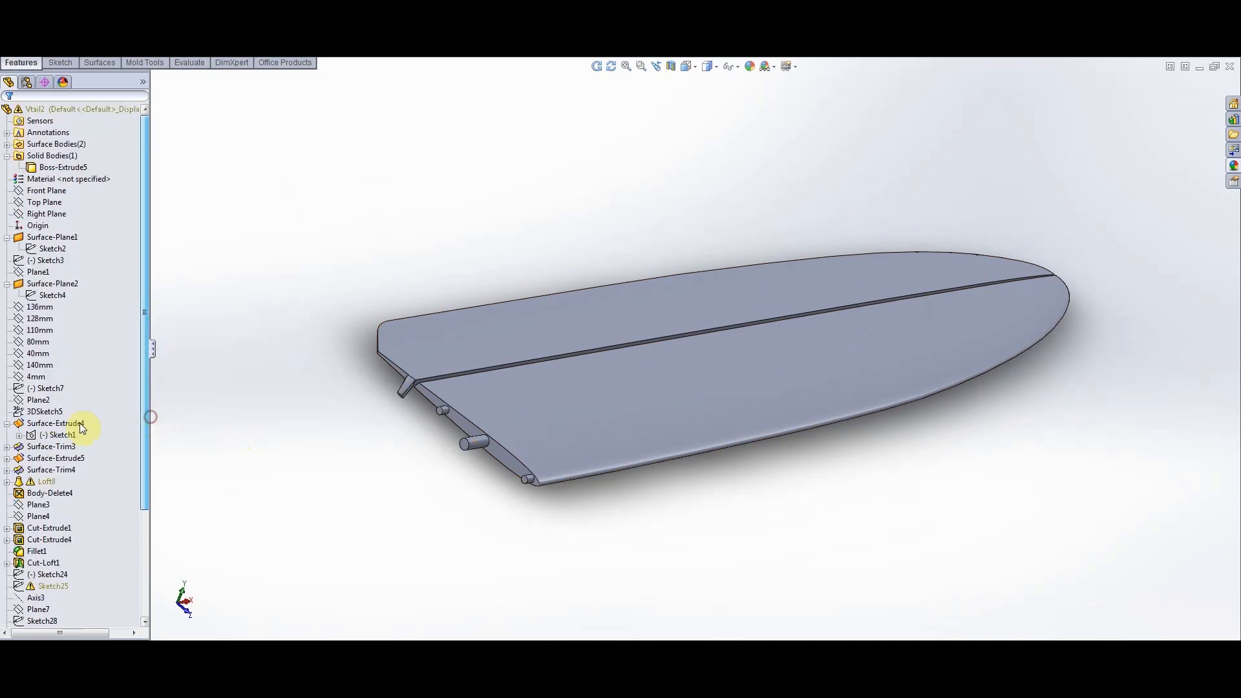
left_click(47, 413)
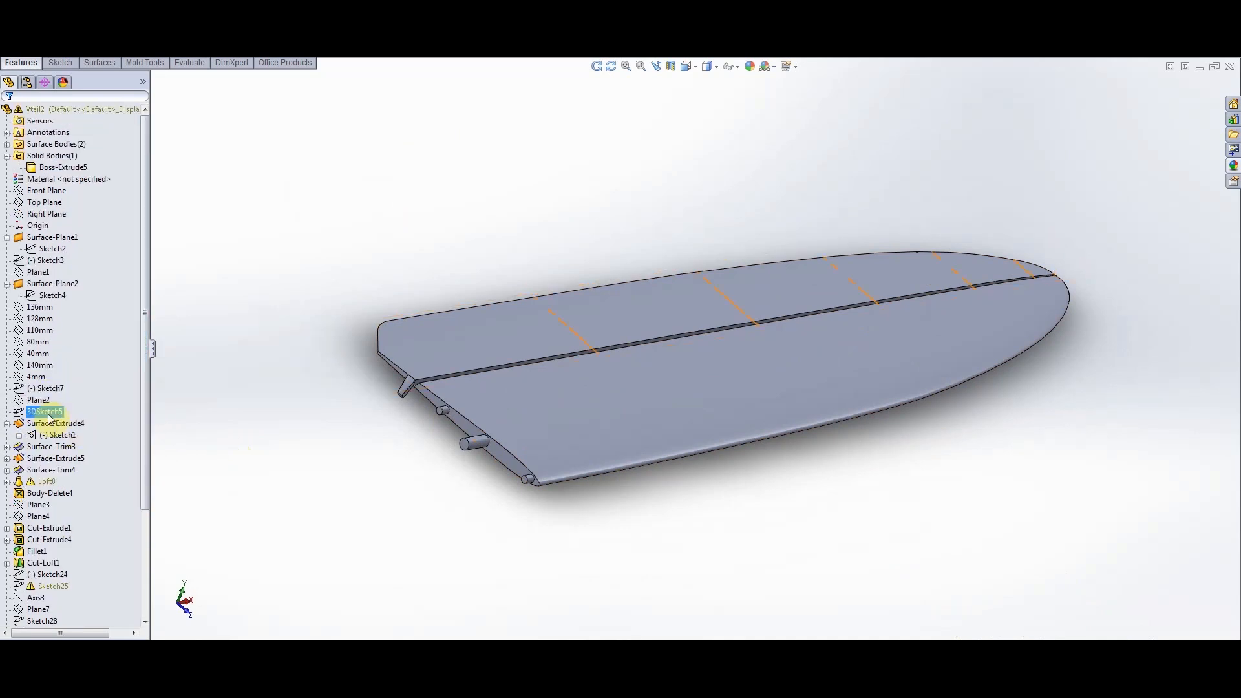
left_click(29, 389)
left_click(30, 401)
left_click(290, 365)
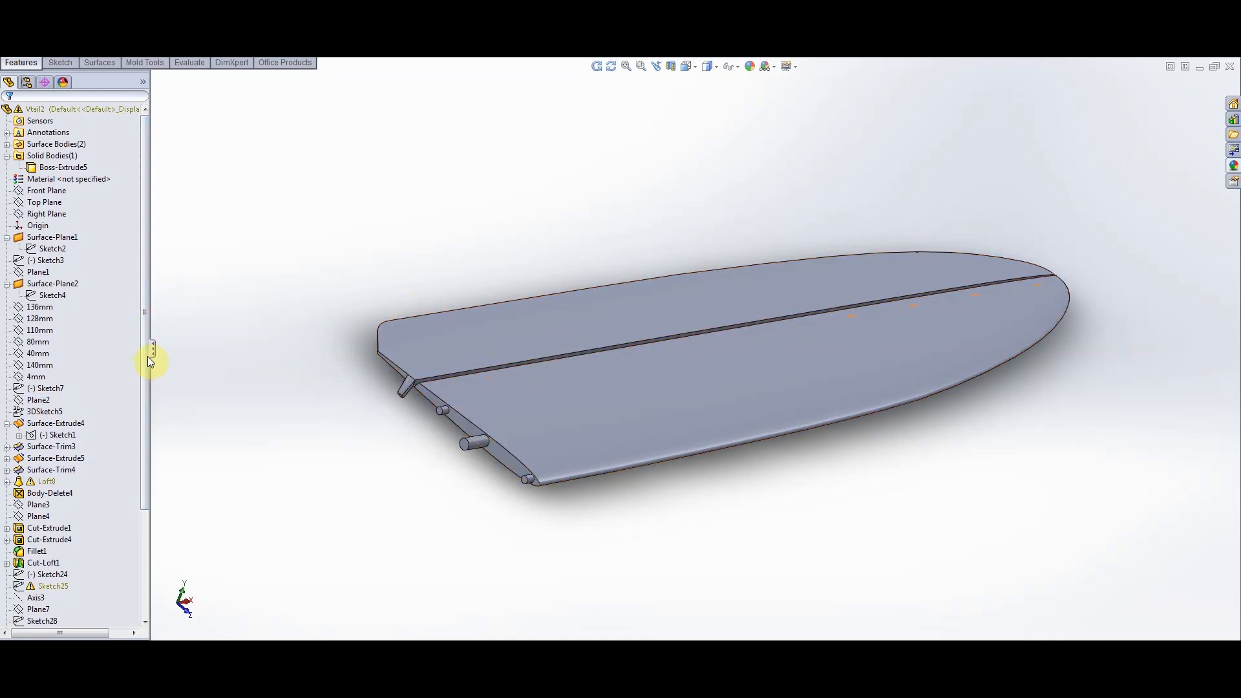
scroll(141, 414, "down", 2)
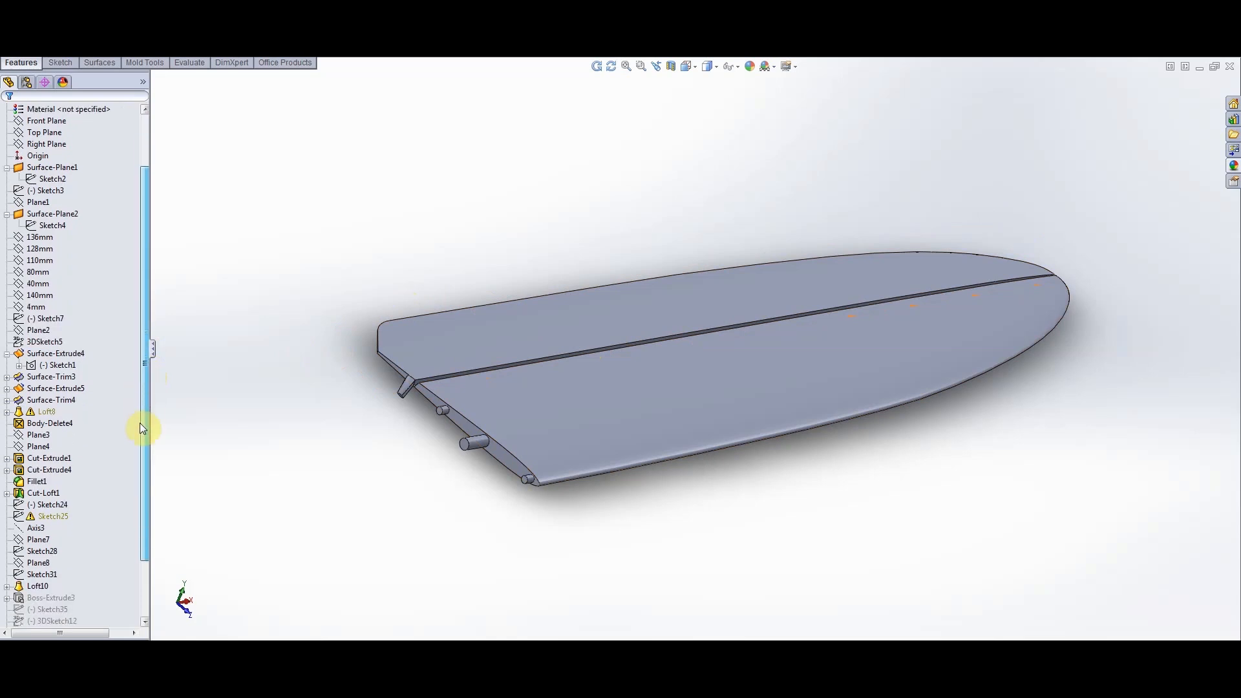
Highlight Fillet1, 3DSketch5 and Surface-Trim3 to locate them on the tail
scroll(142, 433, "down", 1)
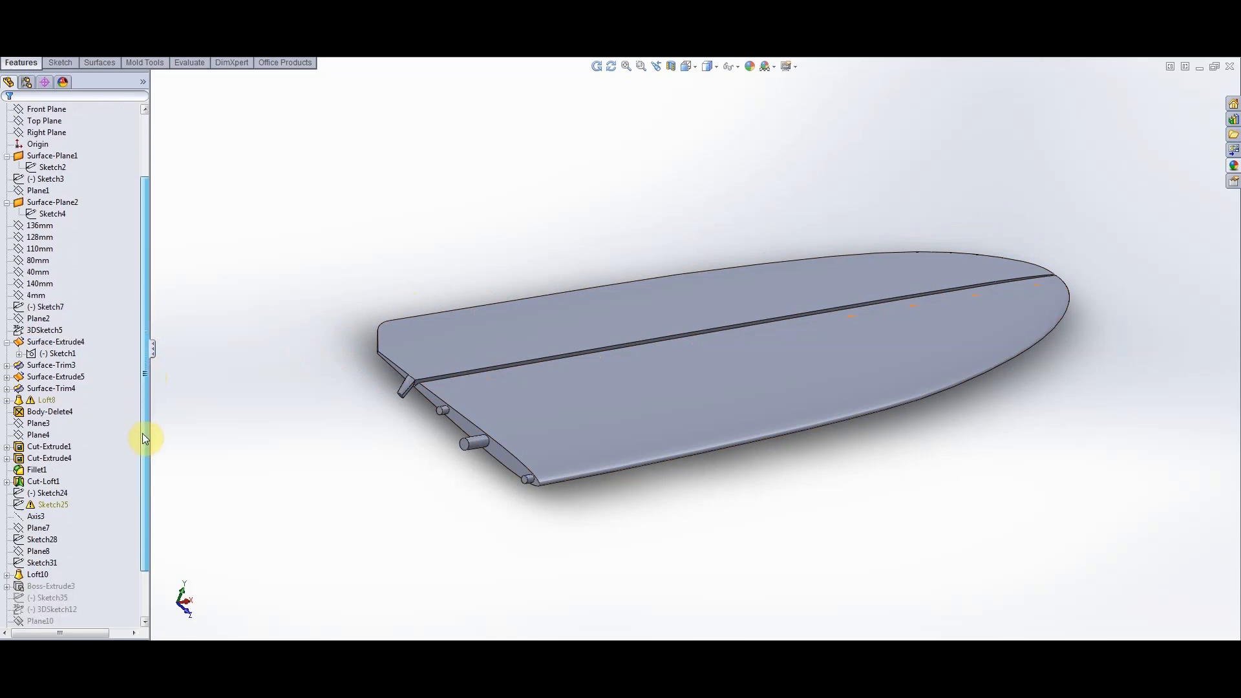
left_click(29, 470)
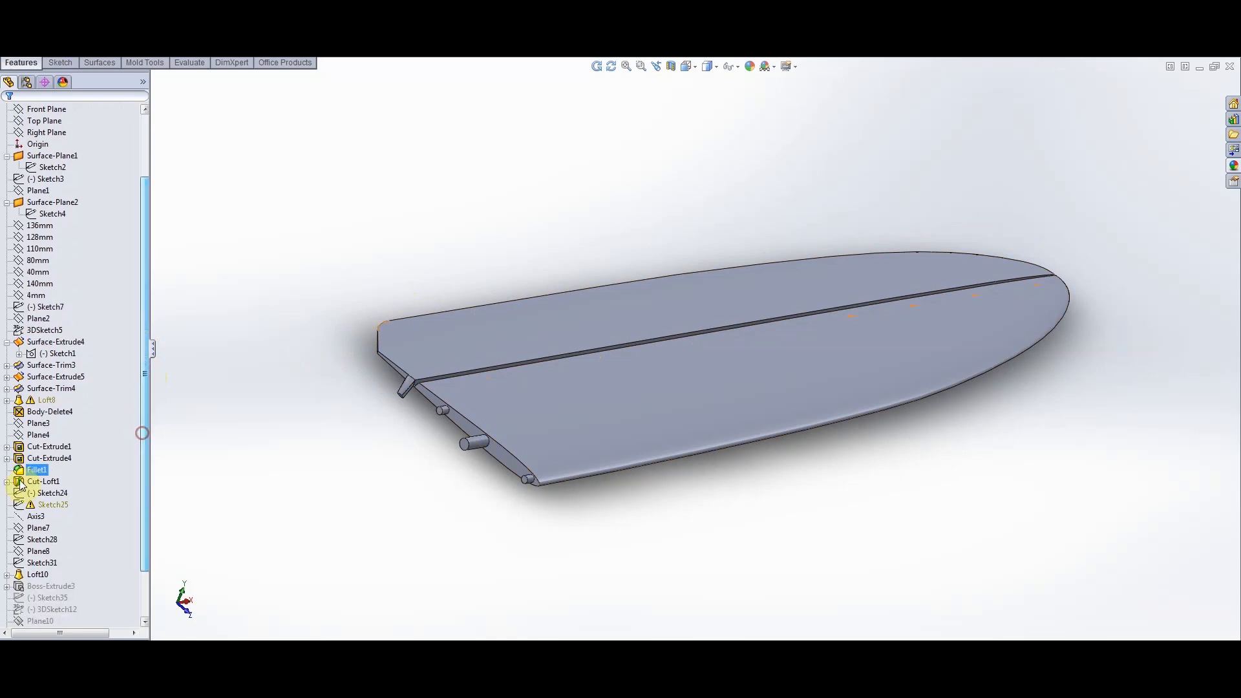
left_click(47, 332)
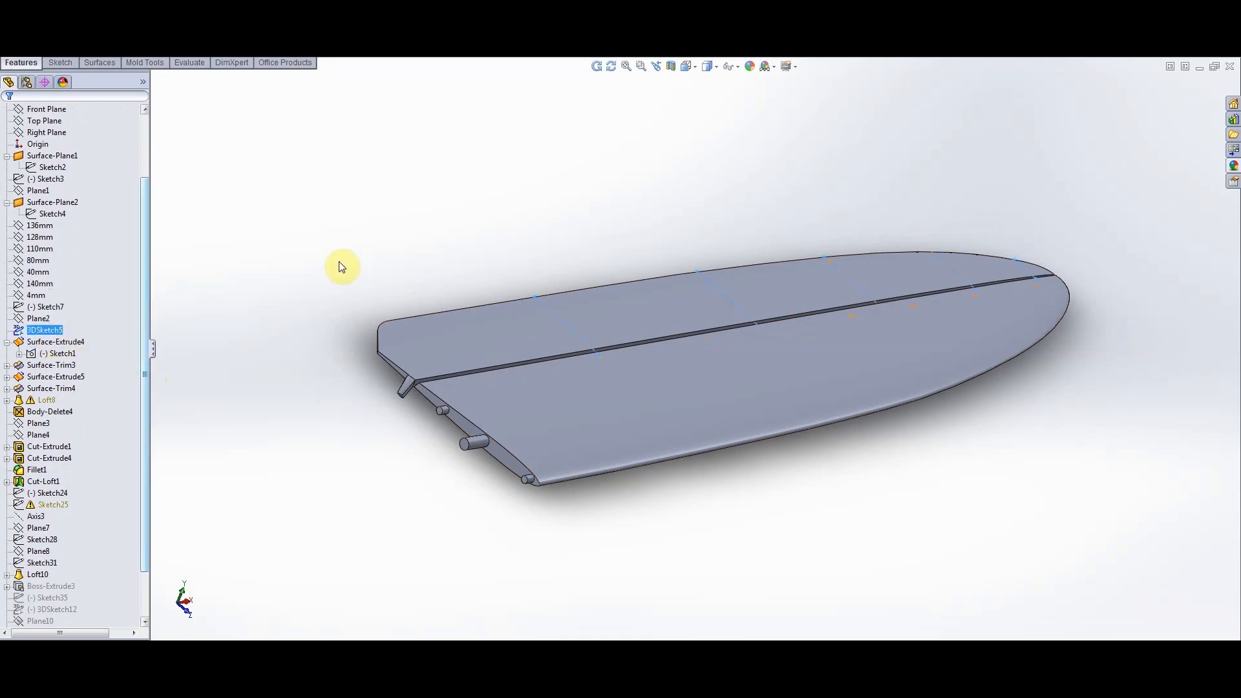
left_click(67, 367)
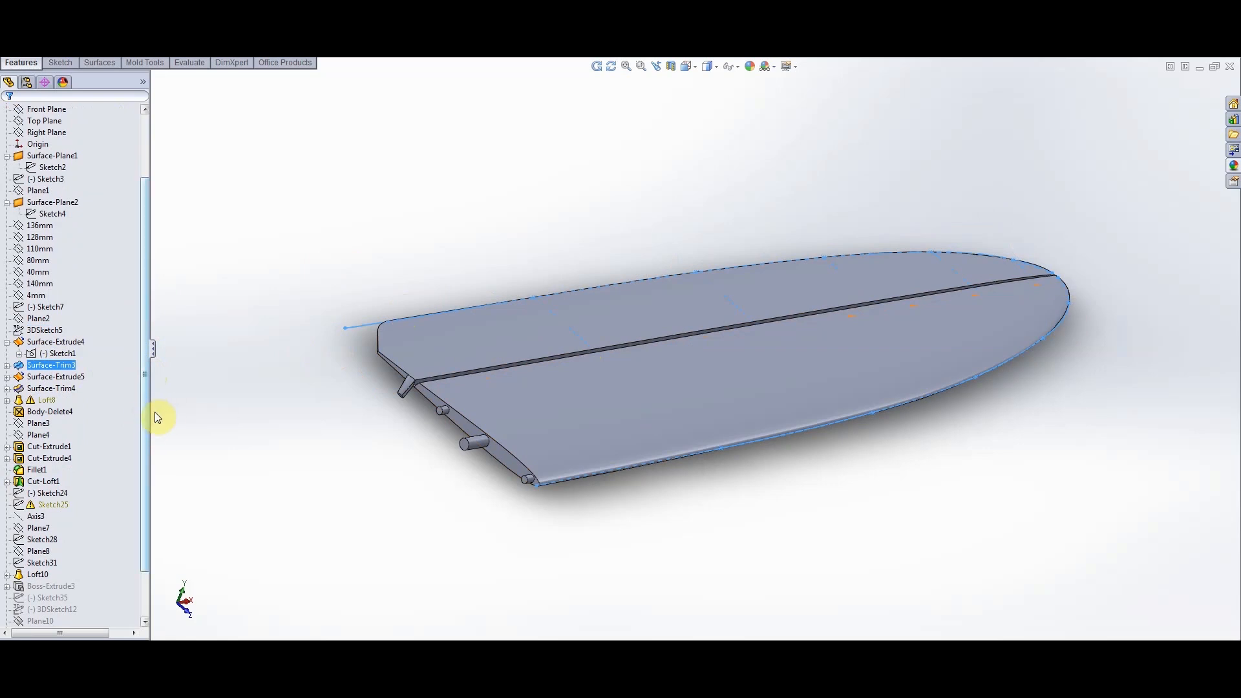
Expand Surface-Trim3, suppress Body-Delete4 and examine the trimmed edge surface at the tail's root end
right_click(16, 367)
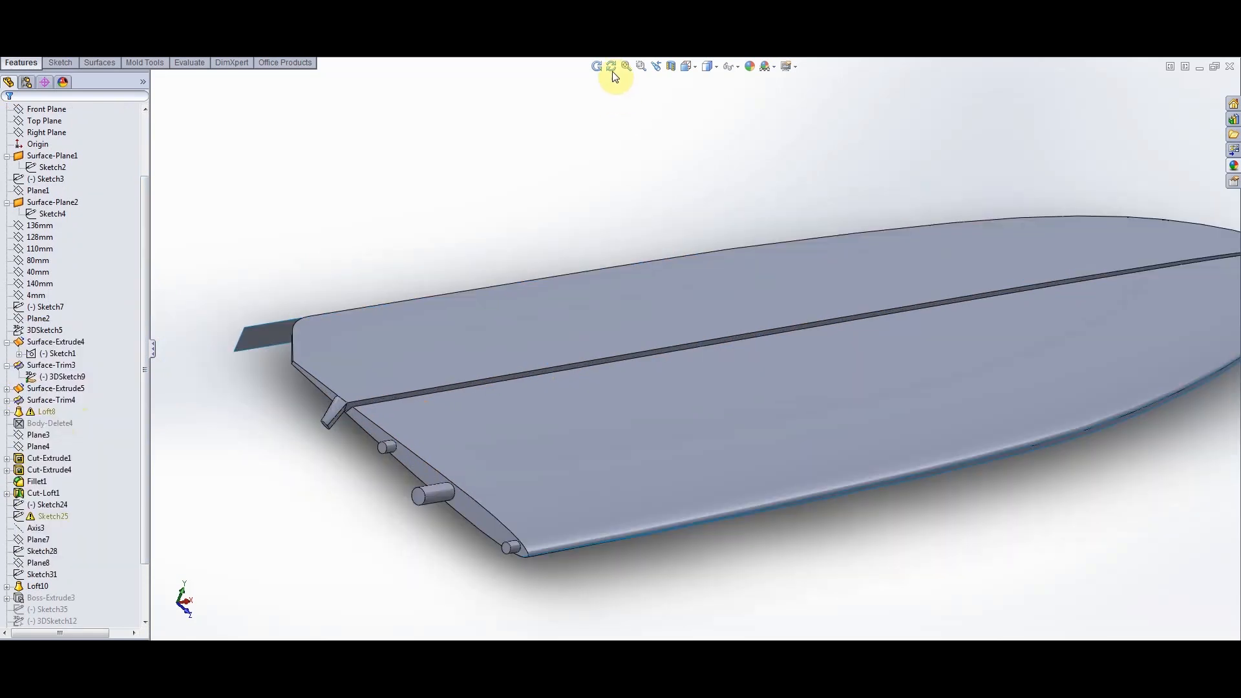
left_click(611, 66)
left_click_drag(517, 285, 602, 305)
scroll(769, 437, "down", 6)
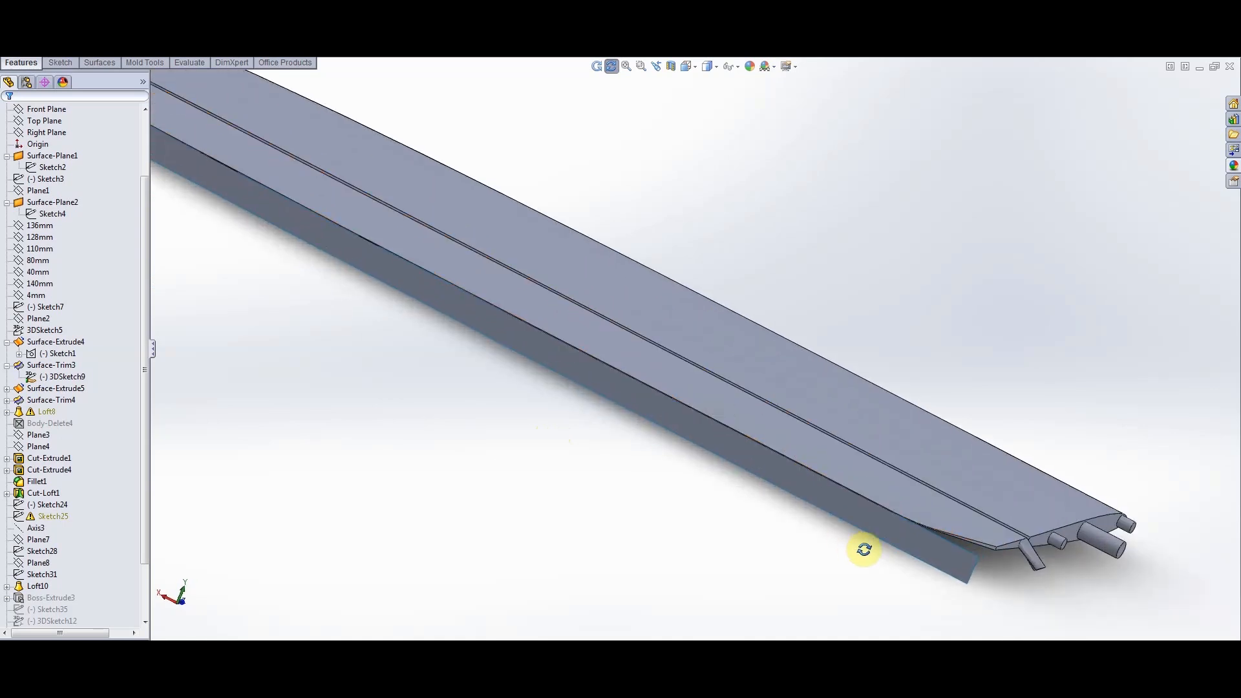
key("Escape")
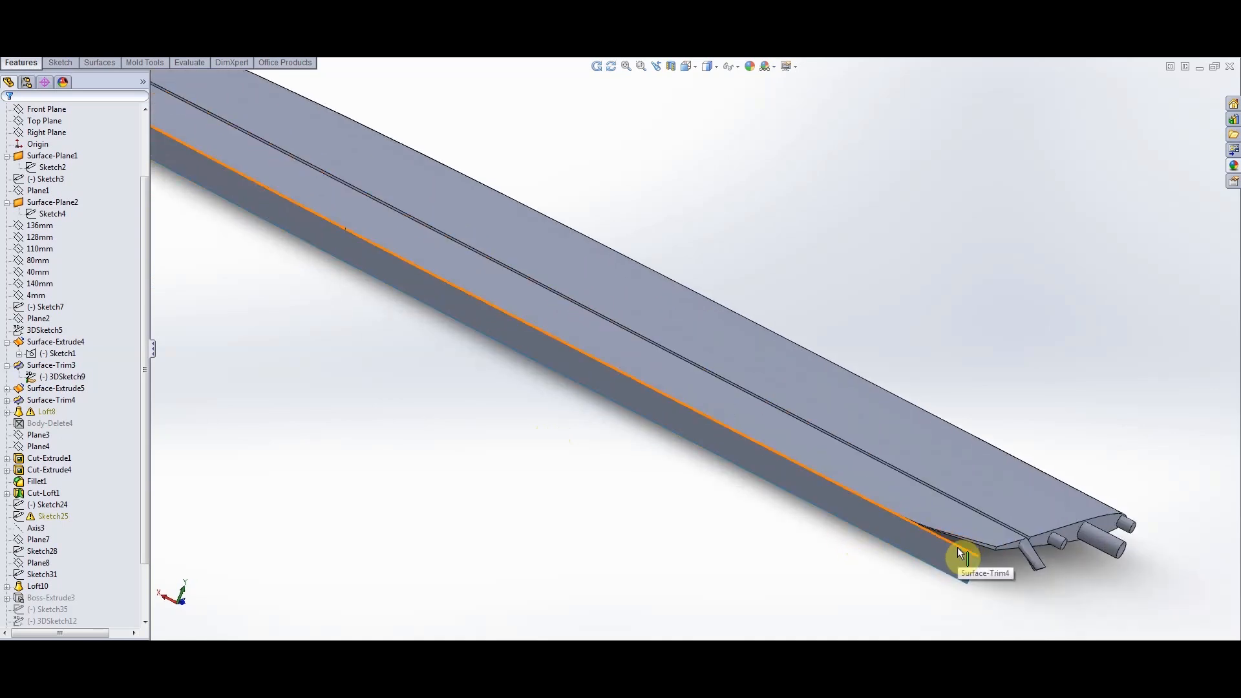
scroll(654, 493, "up", 3)
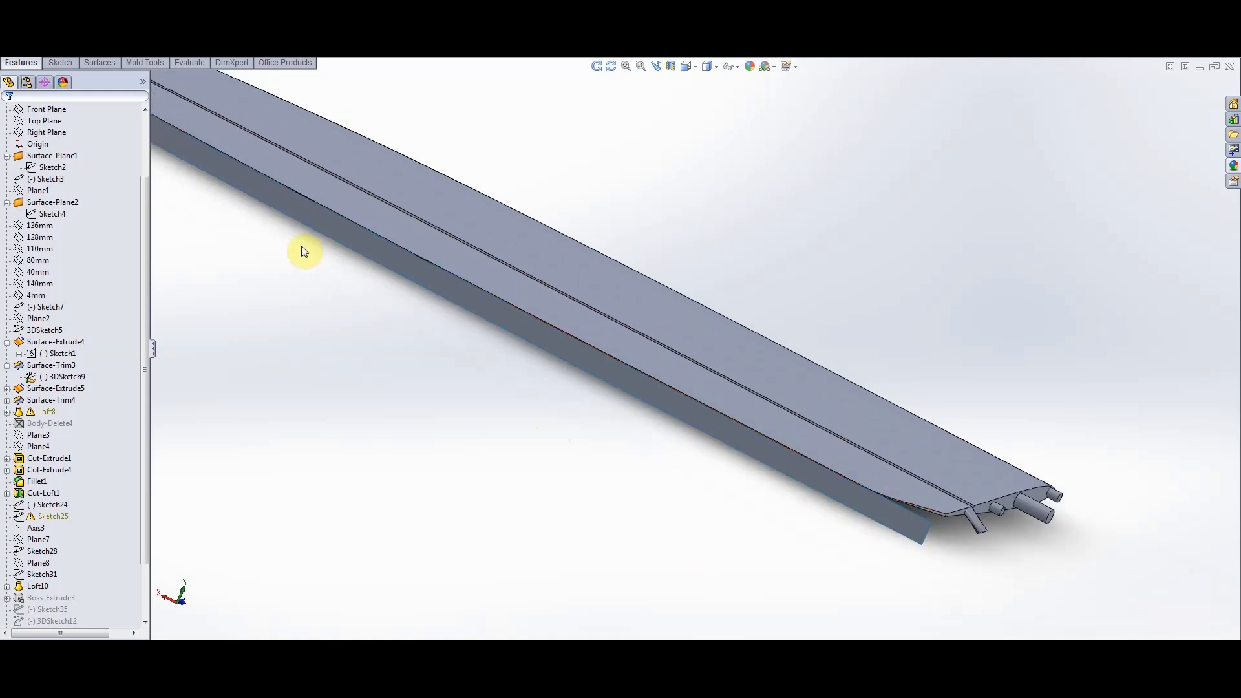
Inspect the trimmed edge surface from root to tip, and unsuppress Body-Delete4
scroll(713, 515, "up", 3)
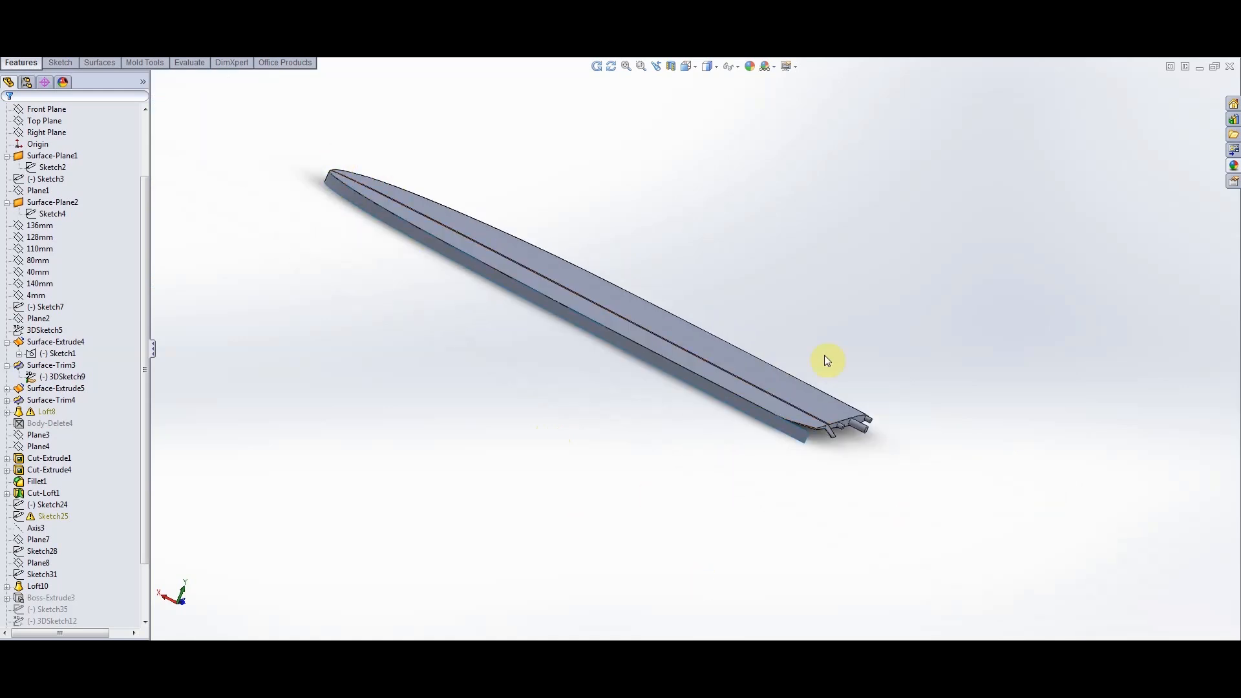
scroll(729, 341, "down", 2)
scroll(528, 350, "down", 2)
scroll(499, 276, "up", 3)
scroll(498, 265, "down", 2)
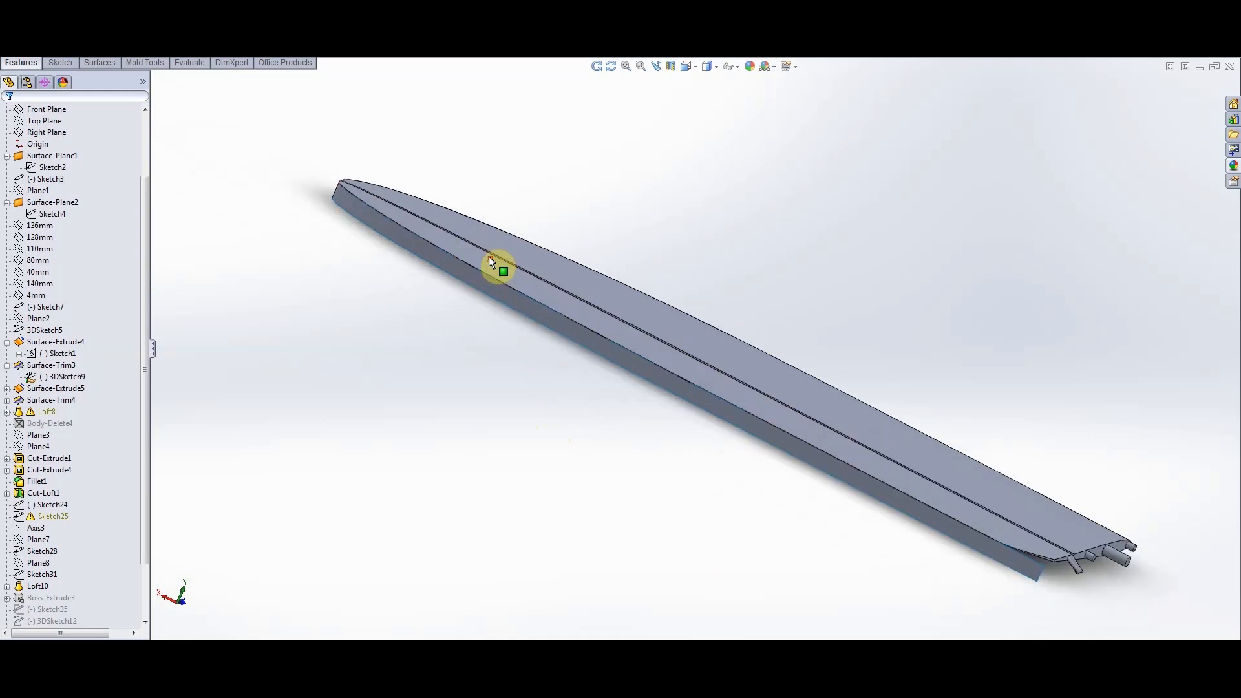
scroll(843, 432, "down", 2)
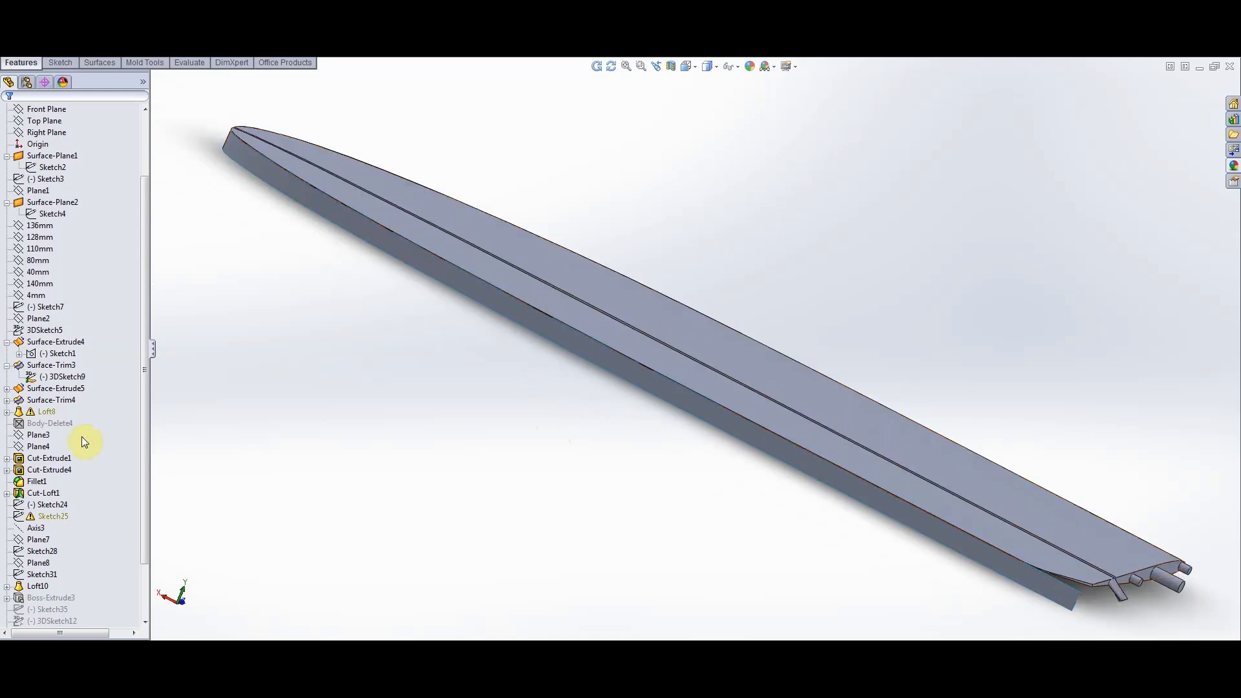
middle_click_drag(723, 268, 687, 343)
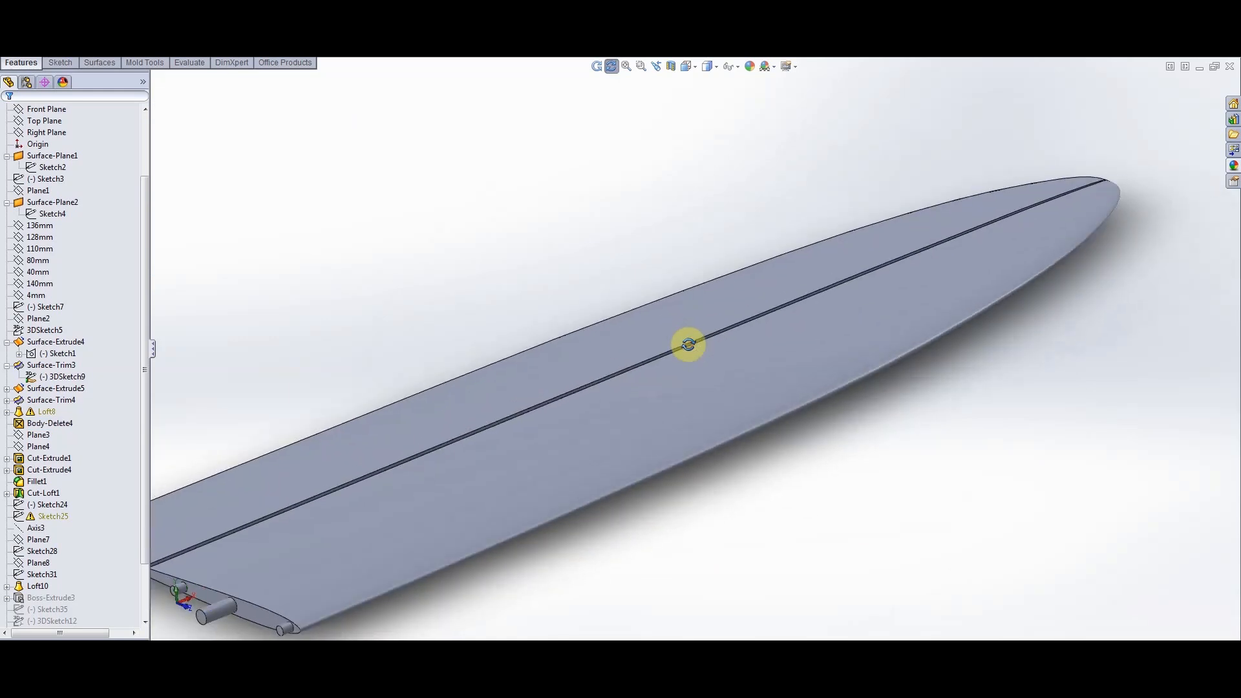
scroll(692, 349, "up", 3)
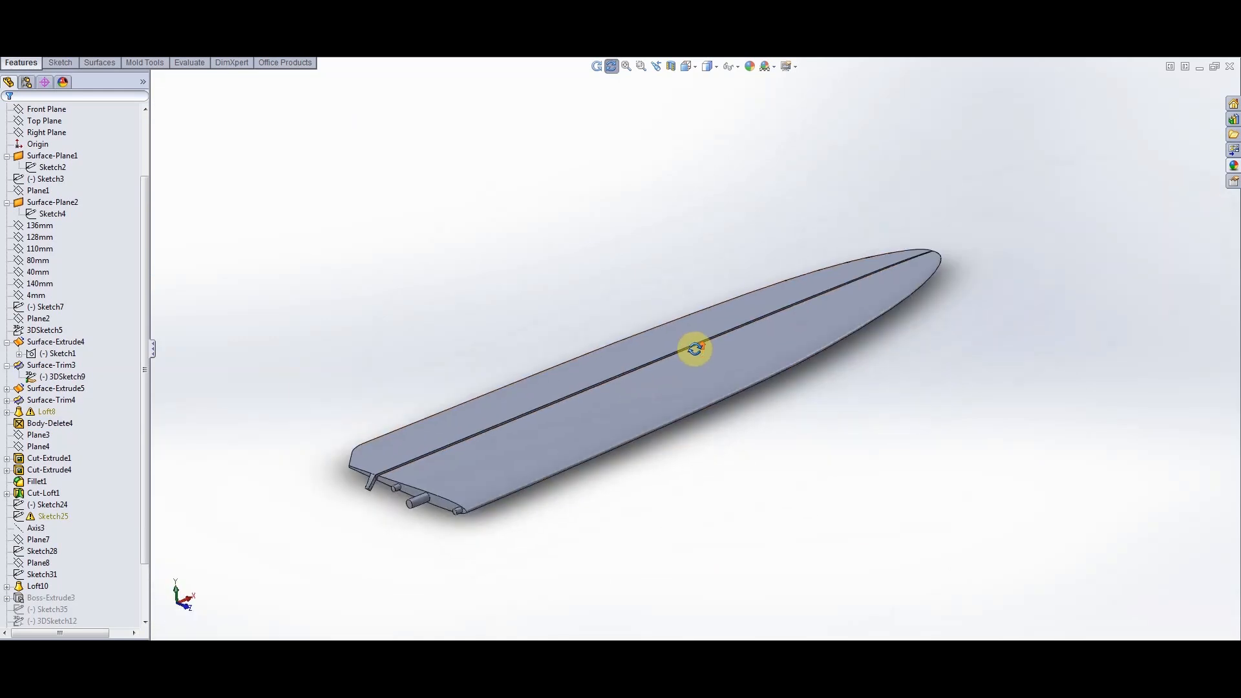
Expand Loft8 and open its definition to review the closed-loop profiles and four guide curves across the tail
left_click(8, 413)
left_click(31, 417)
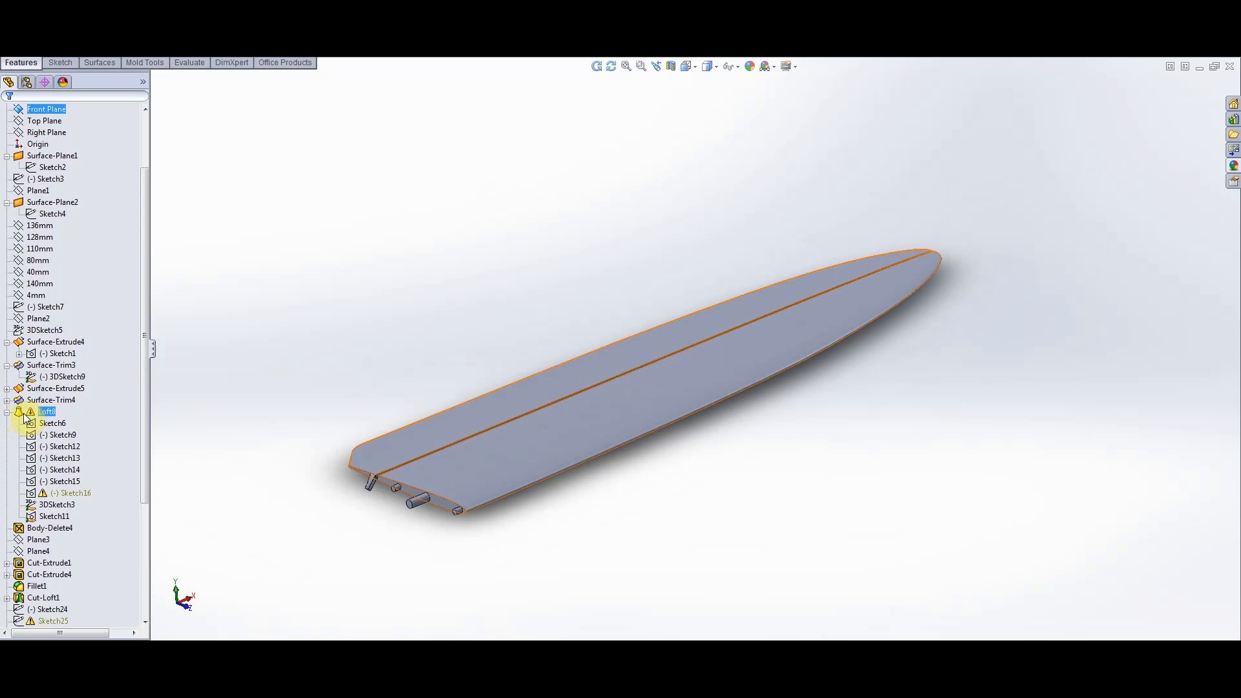
left_click(20, 415)
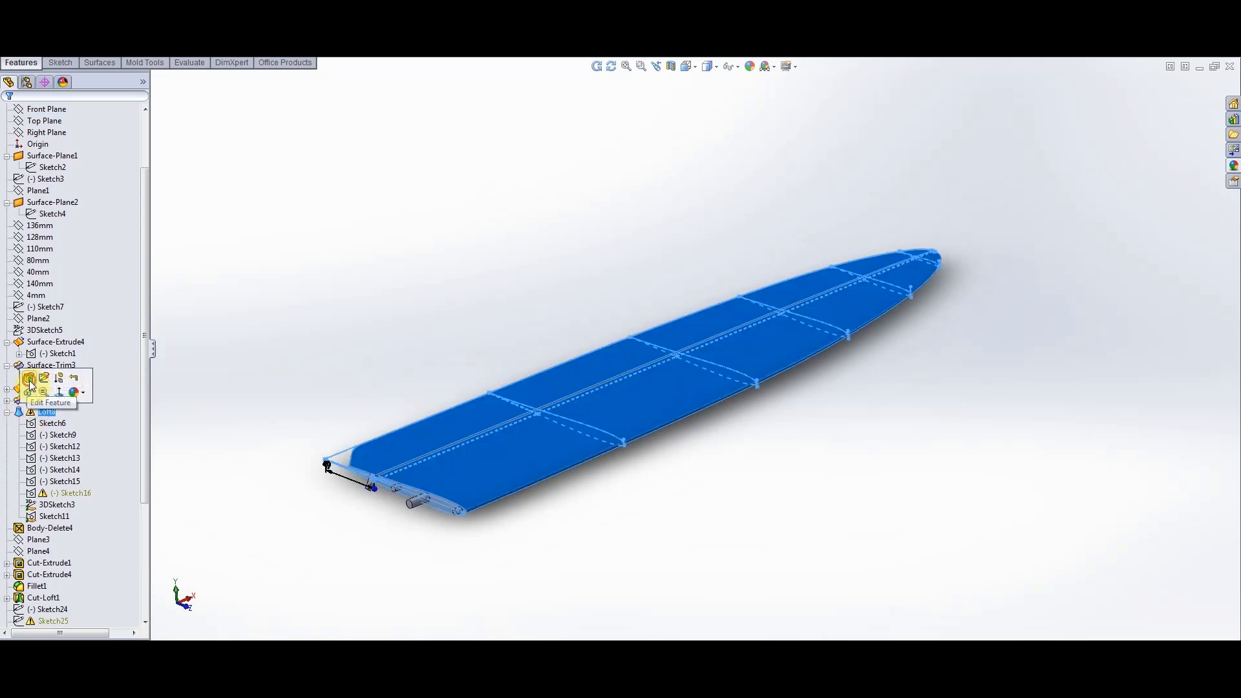
left_click(45, 400)
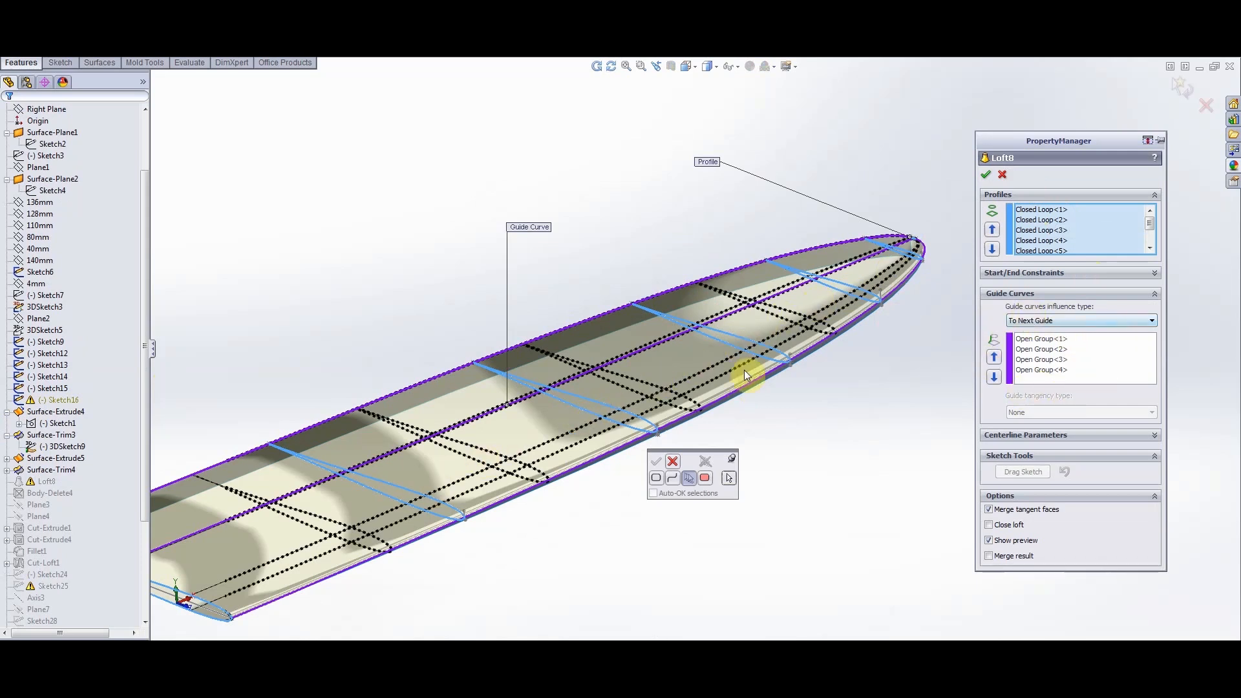
scroll(748, 375, "up", 2)
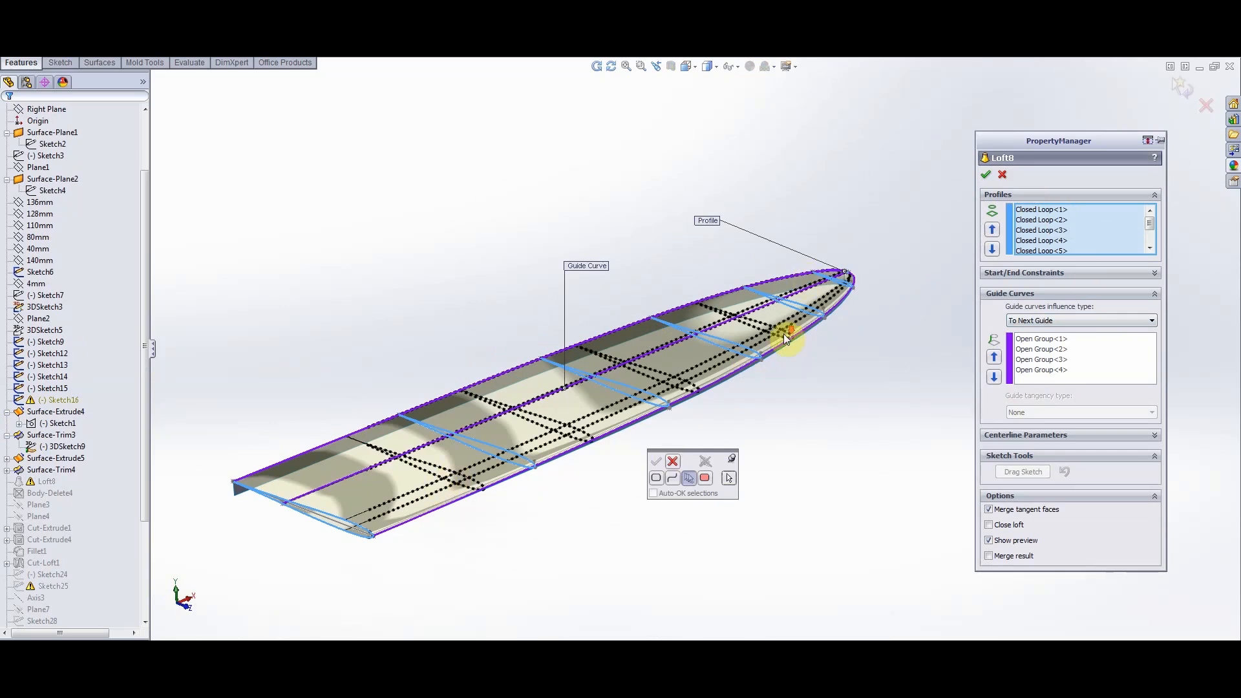
scroll(783, 333, "down", 1)
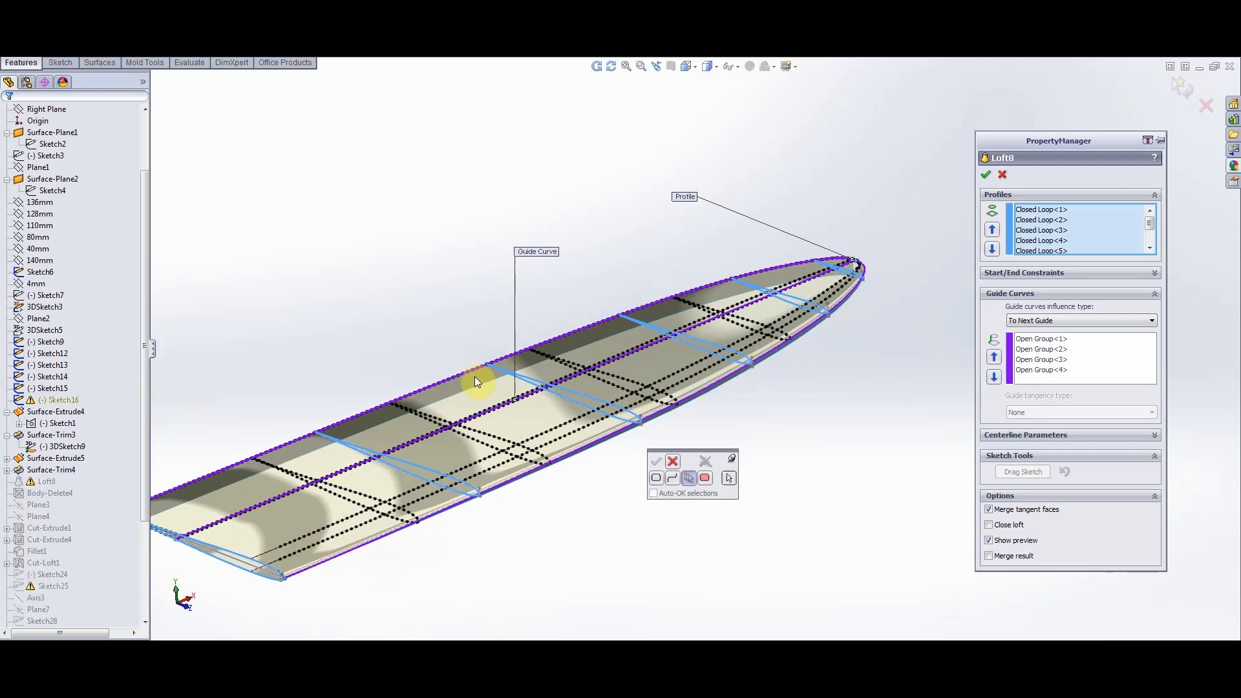
scroll(703, 407, "up", 2)
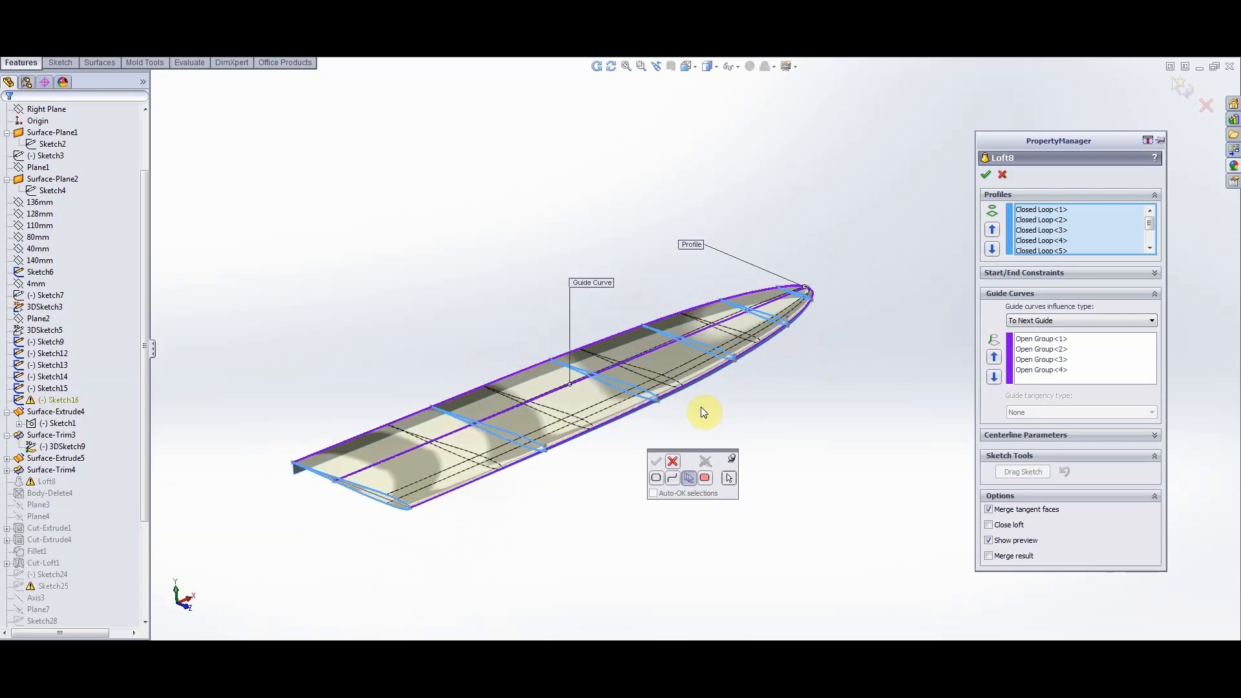
Examine how the Loft8 section profiles meet the guide curve along the rounded leading edge
scroll(702, 388, "down", 5)
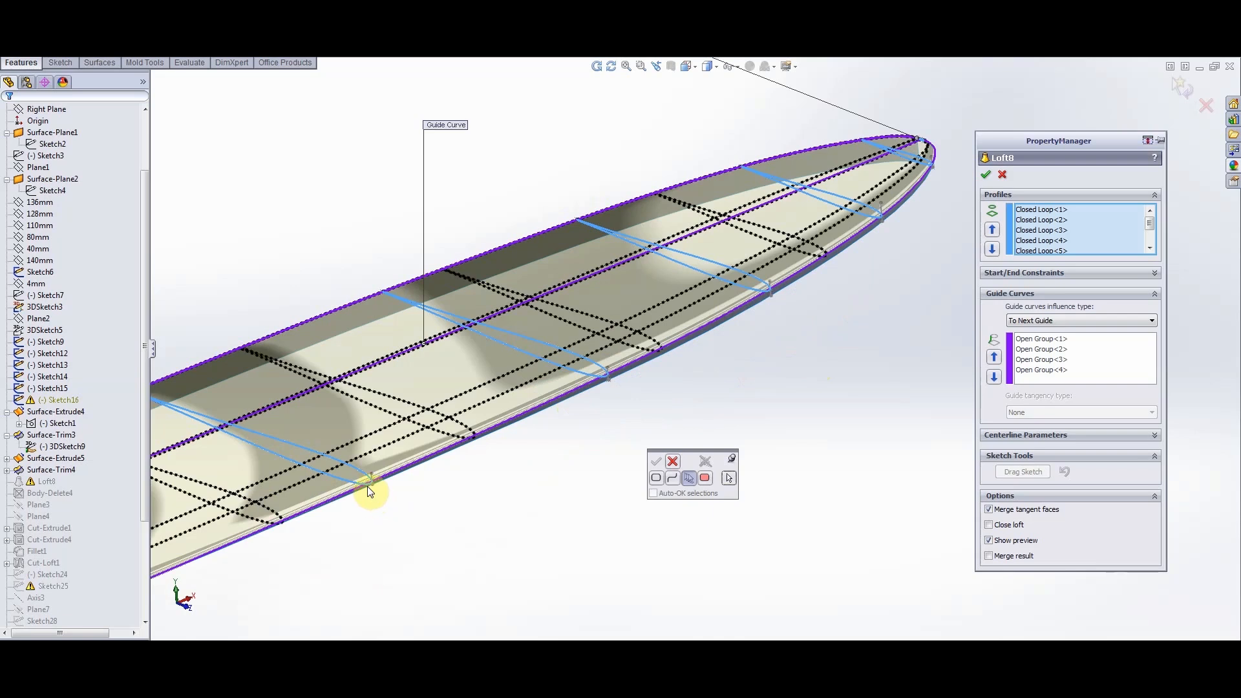
scroll(678, 366, "down", 5)
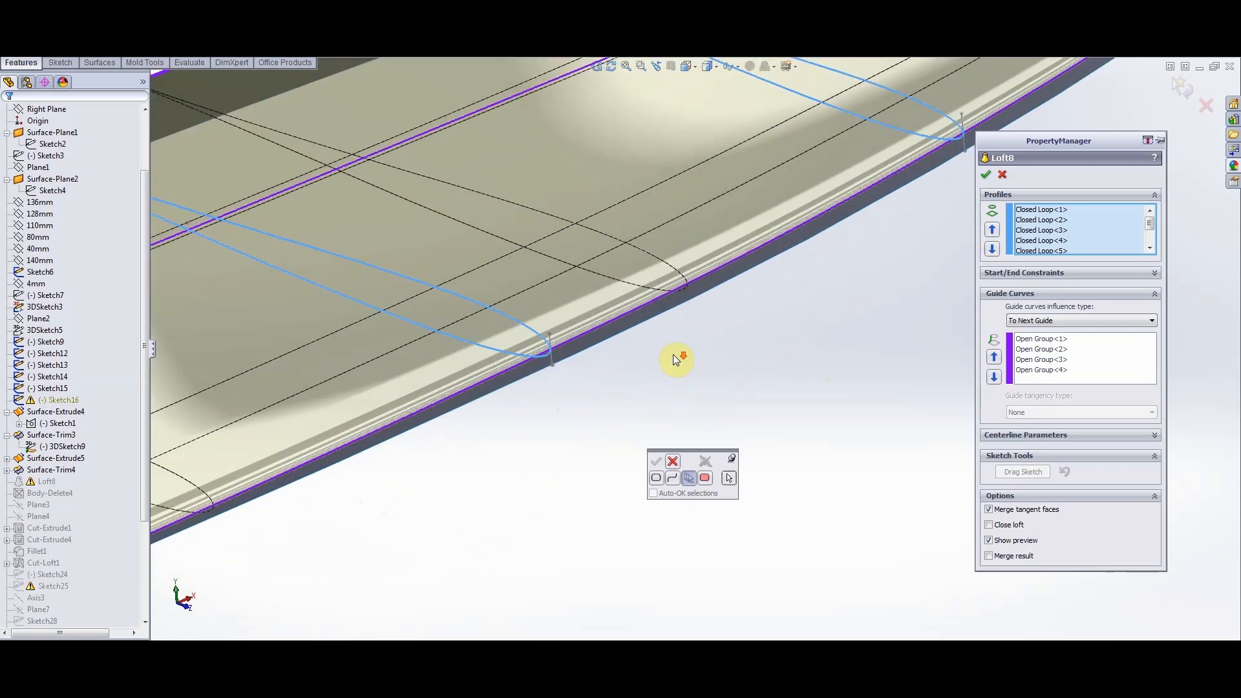
scroll(673, 355, "down", 3)
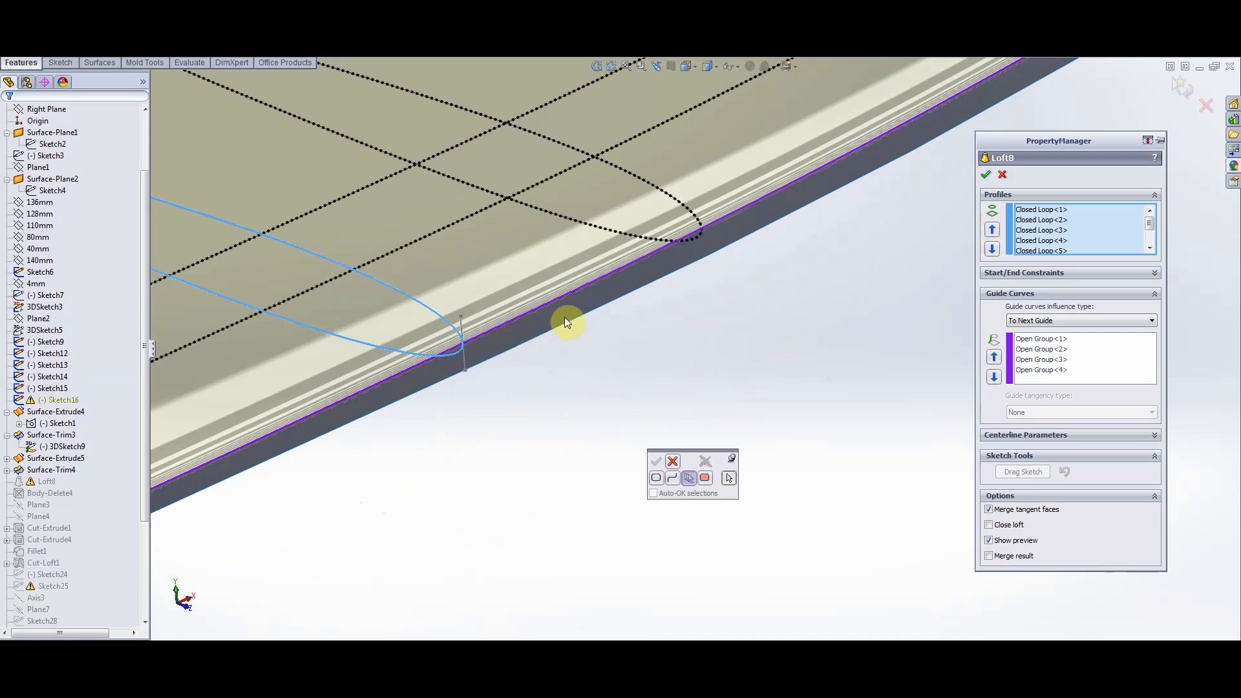
scroll(651, 379, "up", 10)
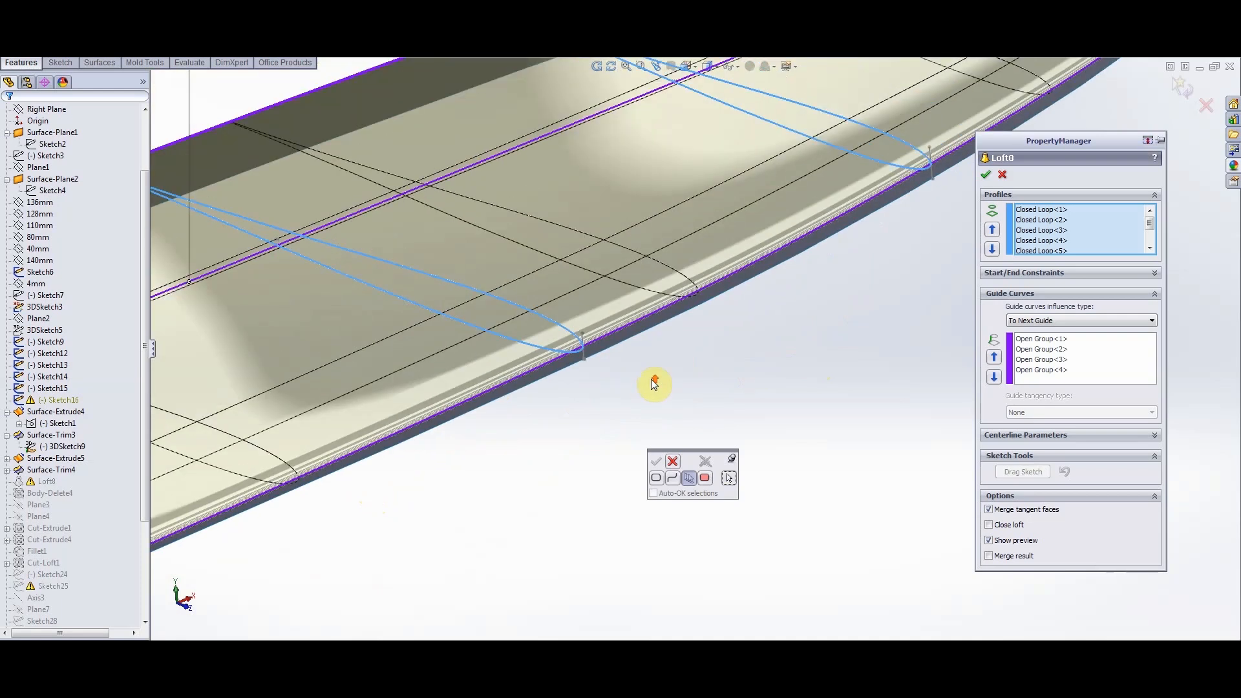
scroll(657, 379, "up", 2)
Examine the root profile of Loft8 where it meets the trailing-edge and hinge-line guide curves
scroll(299, 409, "down", 8)
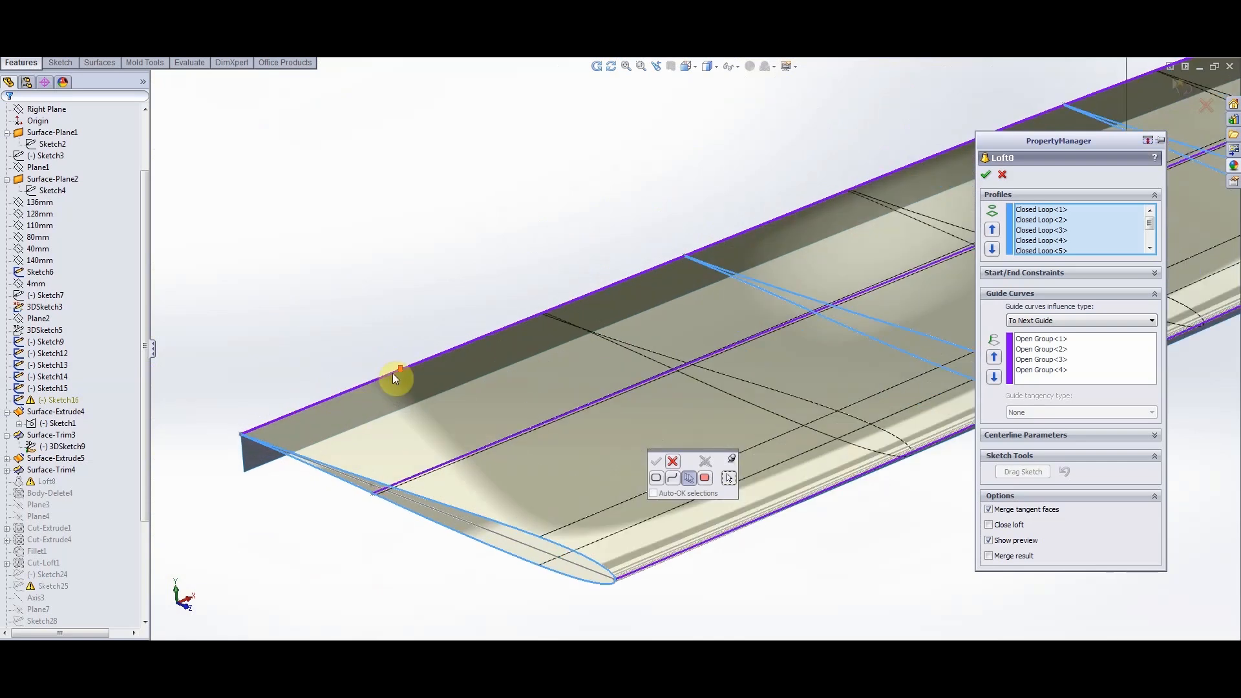
scroll(251, 460, "down", 3)
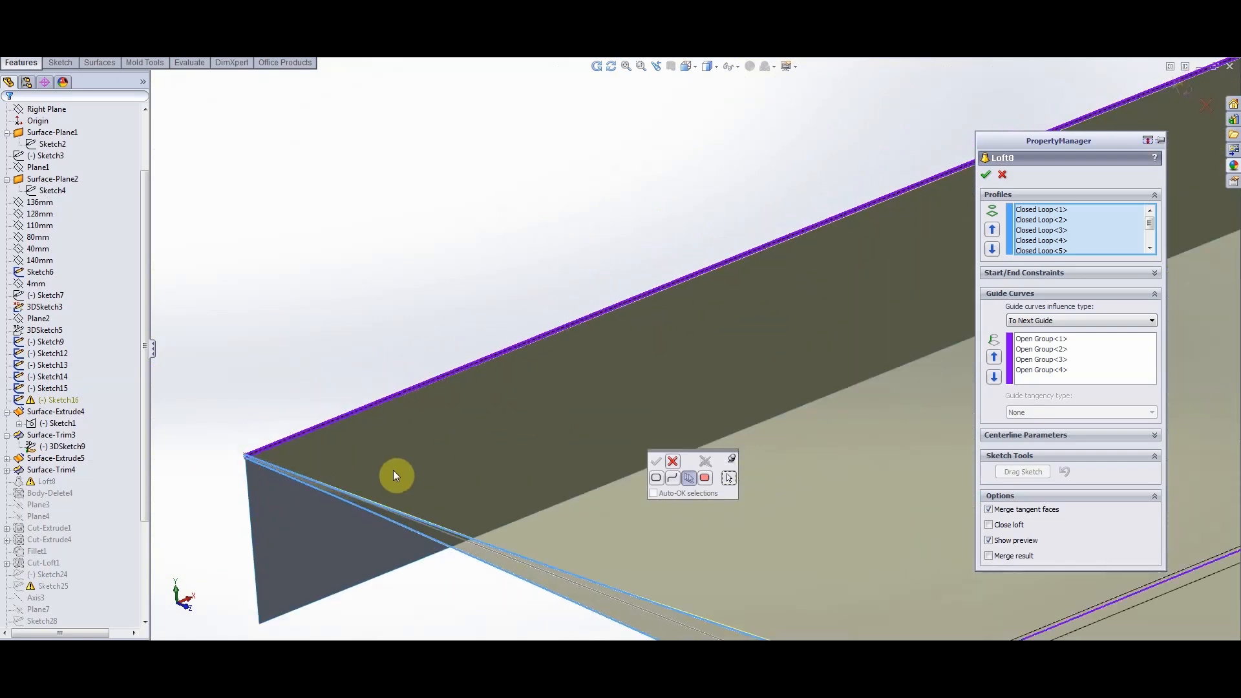
scroll(396, 475, "up", 5)
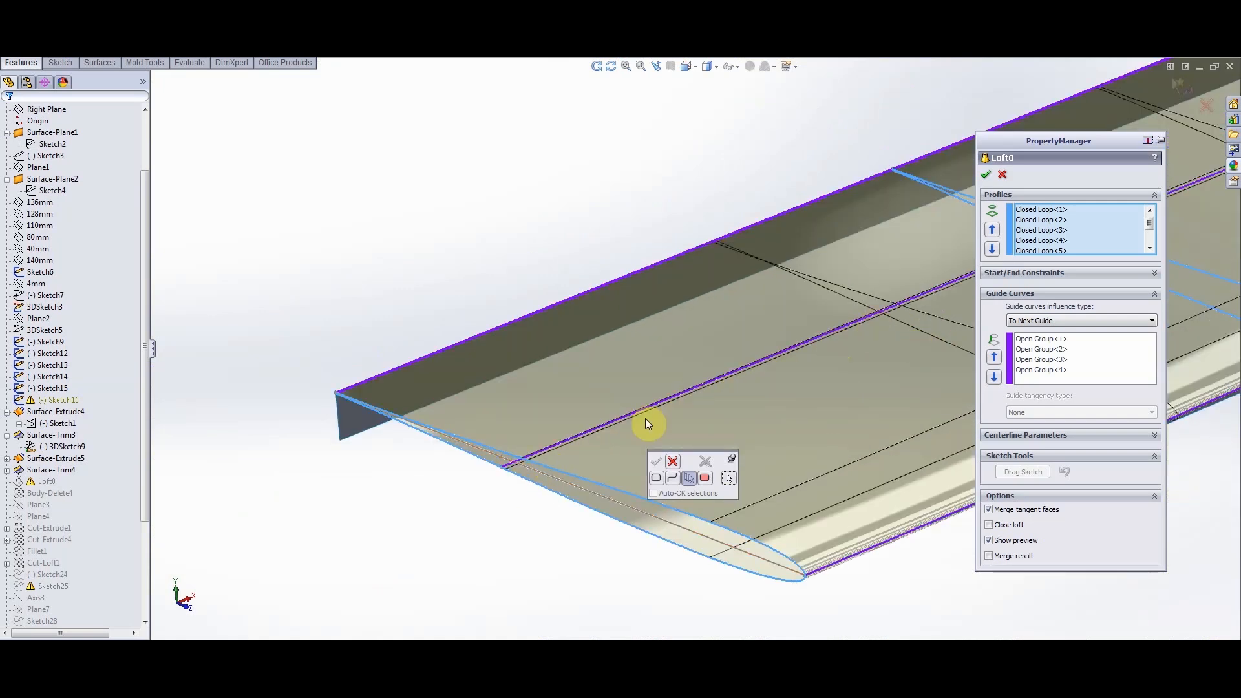
scroll(446, 536, "up", 4)
scroll(764, 328, "up", 1)
Check the Loft8 profiles and guide curves where they converge at the tail's tip
scroll(788, 324, "down", 8)
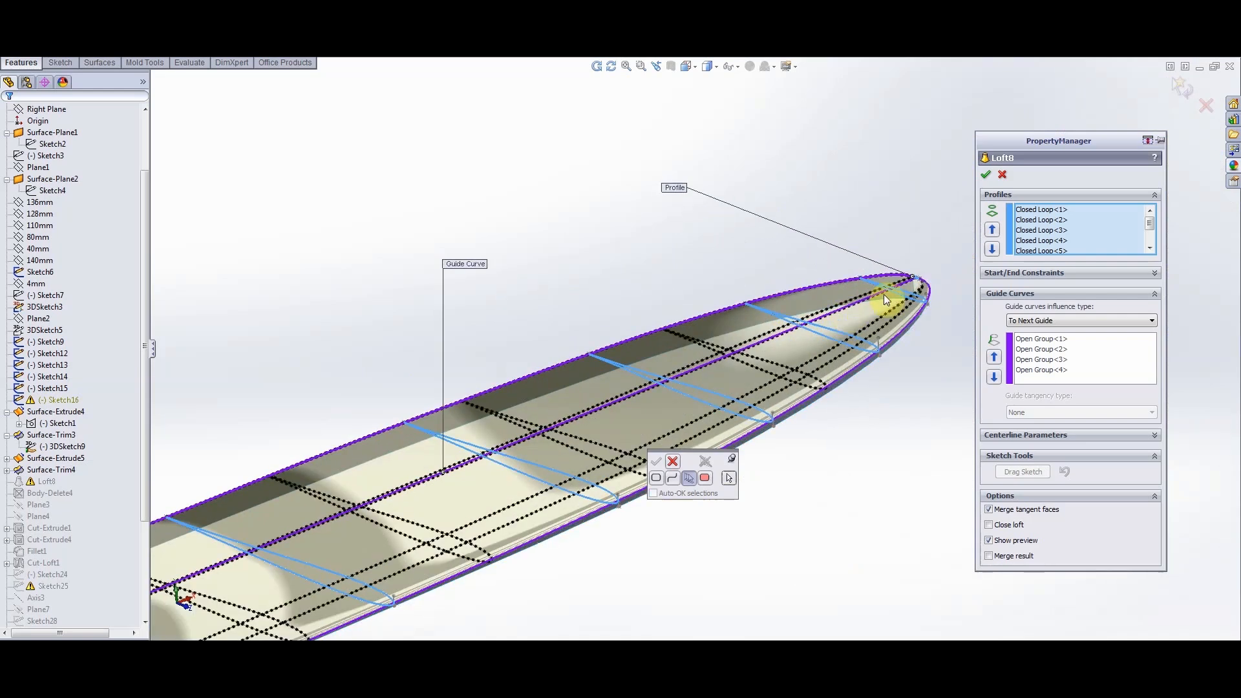
scroll(762, 311, "up", 4)
scroll(510, 470, "down", 1)
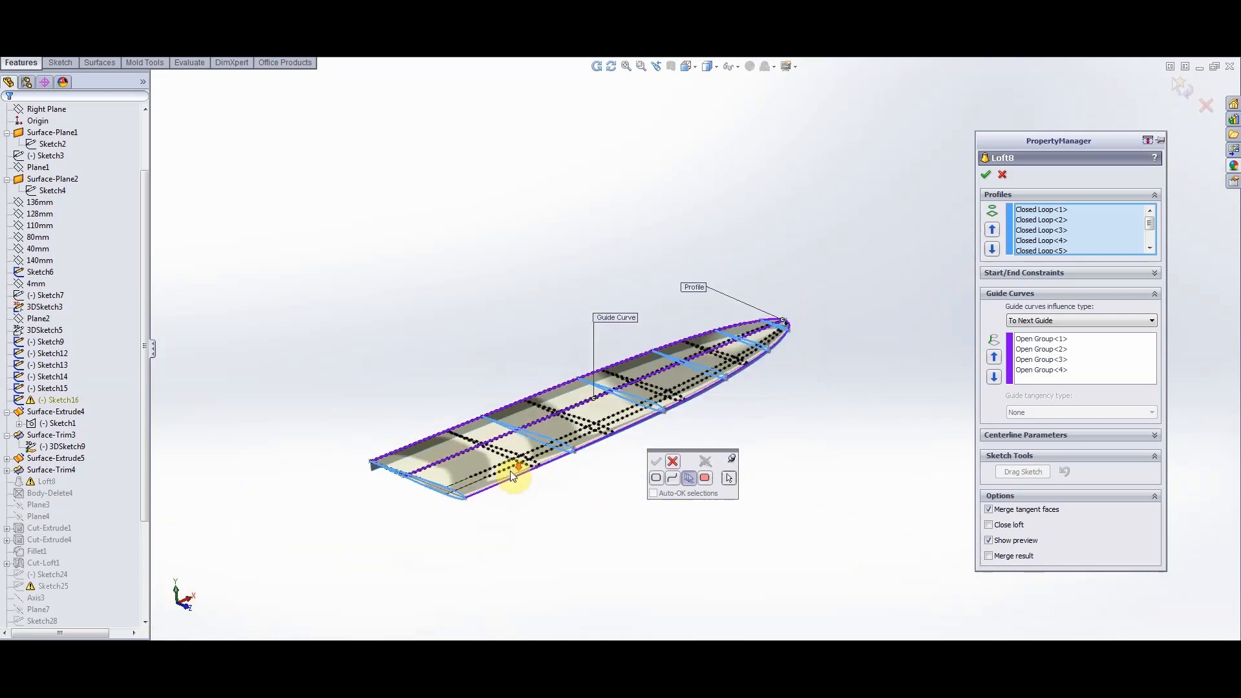
Inspect the trailing-edge thickness between the paired guide curves at the root corner of Loft8
scroll(509, 470, "down", 5)
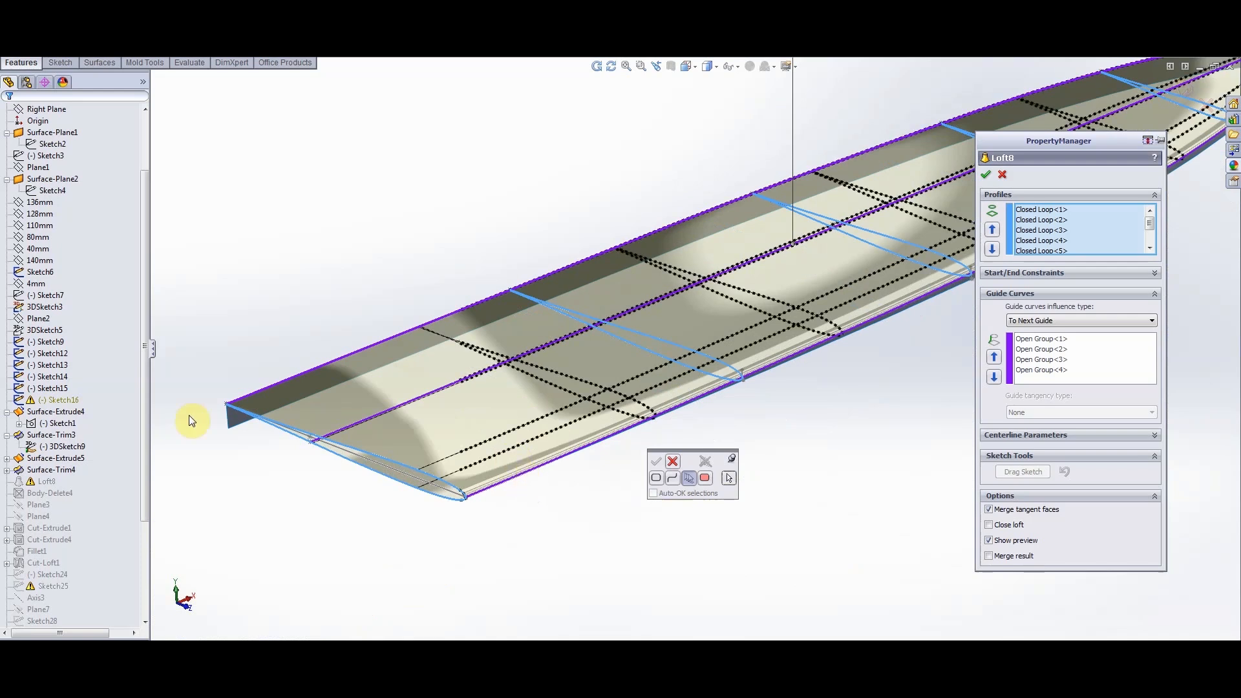
scroll(321, 410, "down", 6)
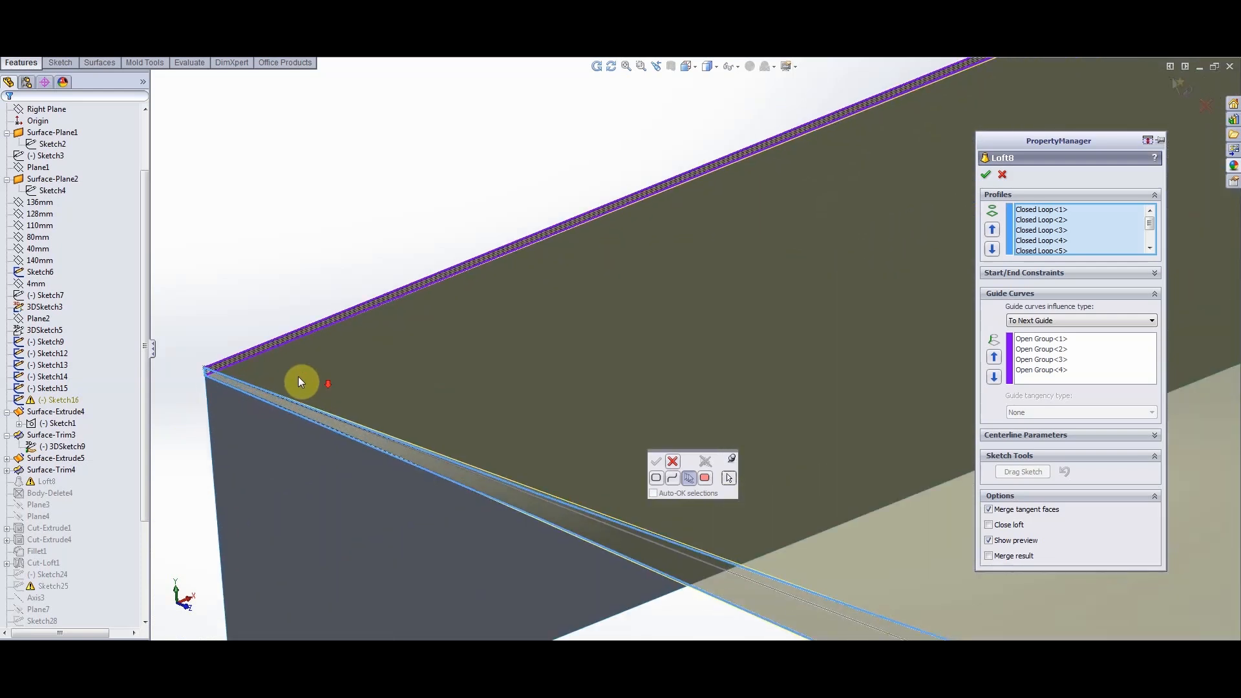
mouse_move(297, 376)
middle_mouse_down()
mouse_move(288, 350)
mouse_move(315, 358)
middle_mouse_up()
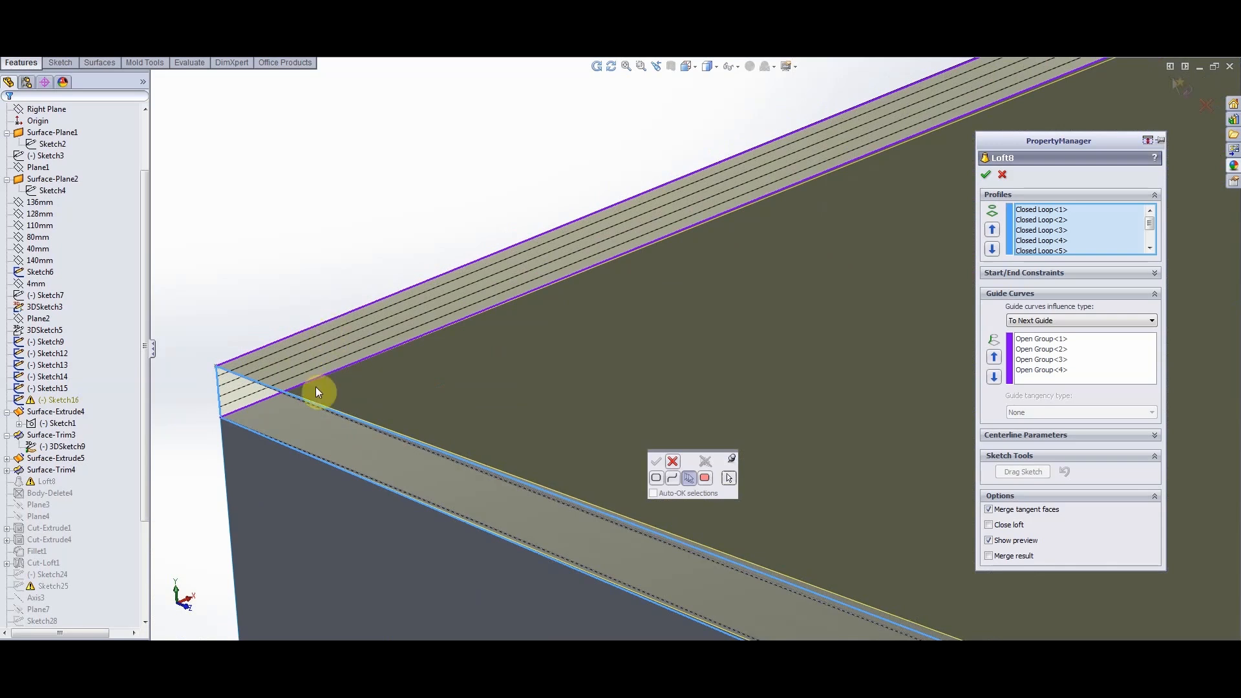
scroll(362, 395, "up", 8)
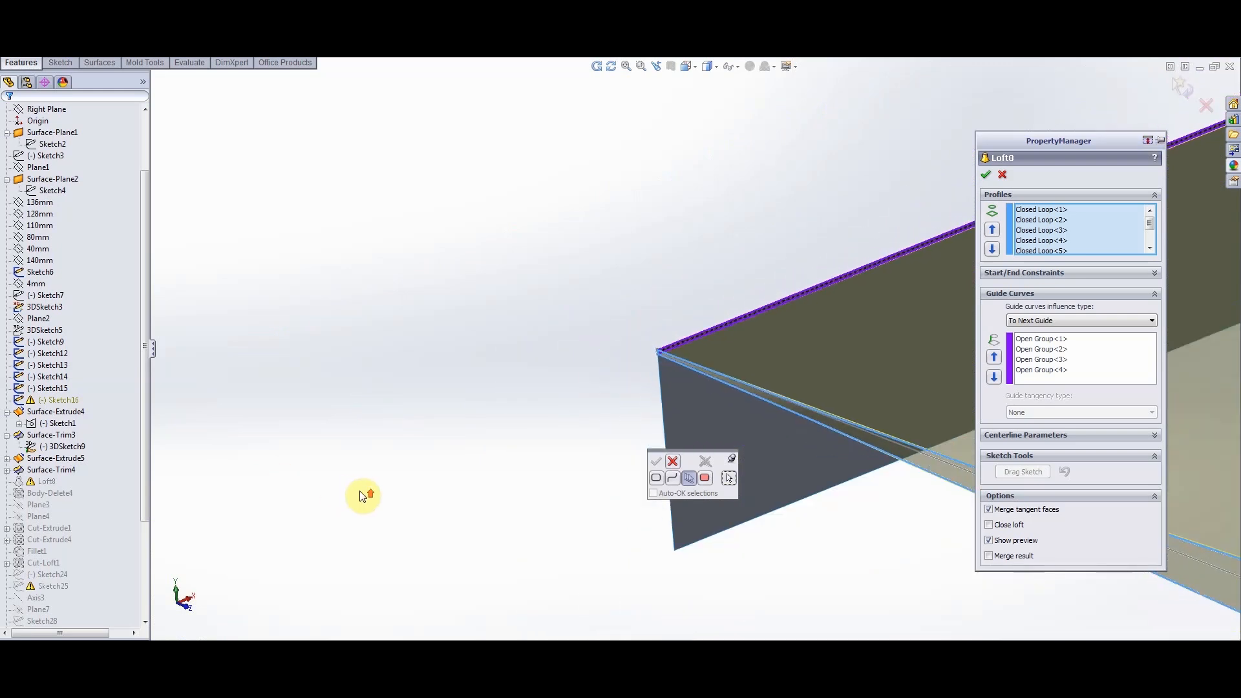
Review the complete Loft8 preview from root to tip and accept the loft definition without edits
scroll(362, 496, "up", 6)
scroll(736, 321, "up", 1)
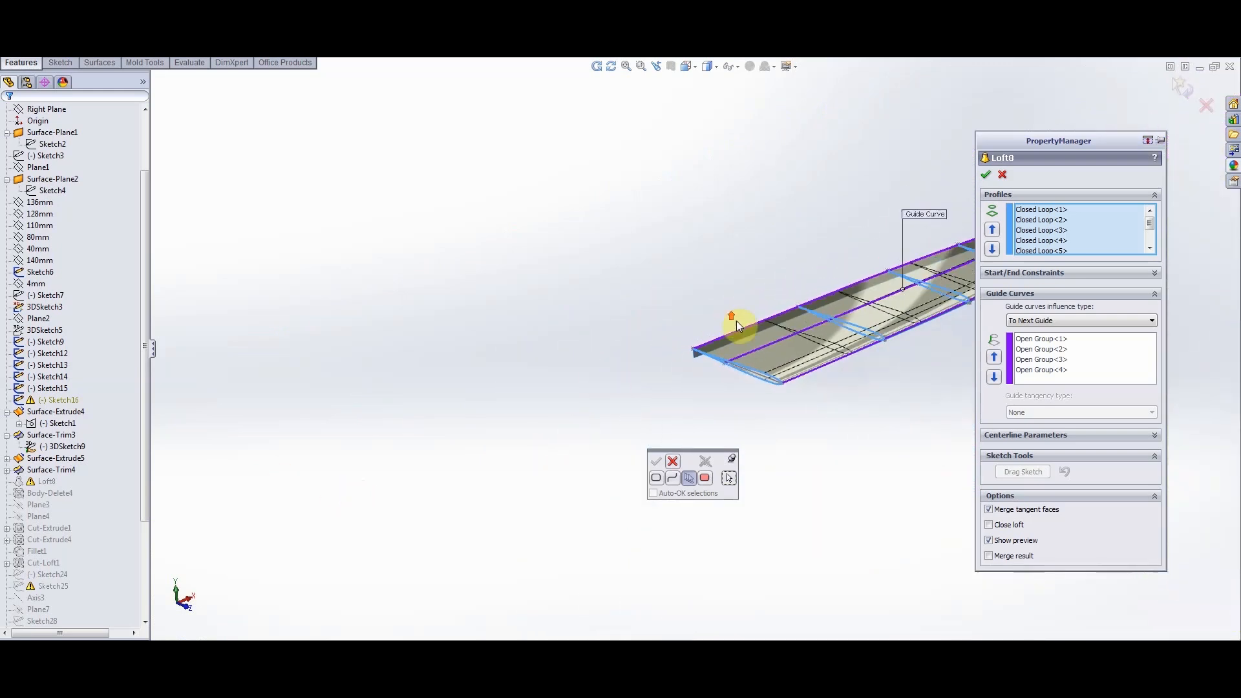
scroll(736, 321, "up", 3)
scroll(882, 291, "down", 5)
scroll(744, 327, "down", 1)
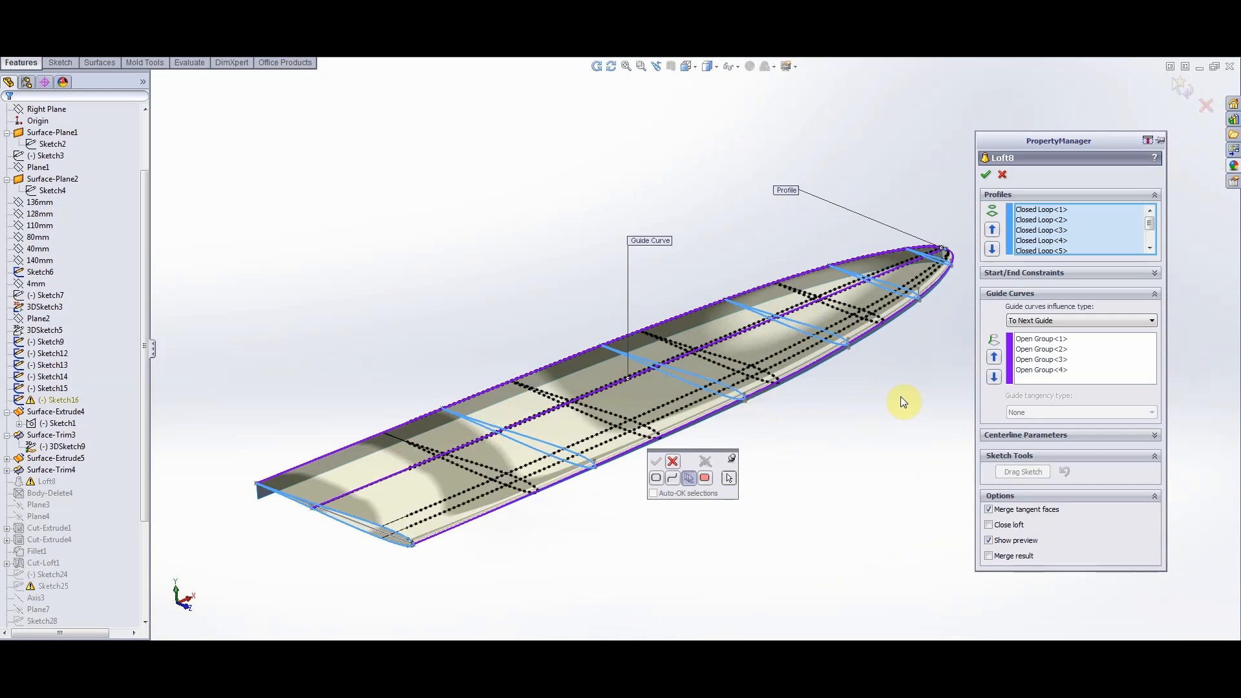
left_click(985, 175)
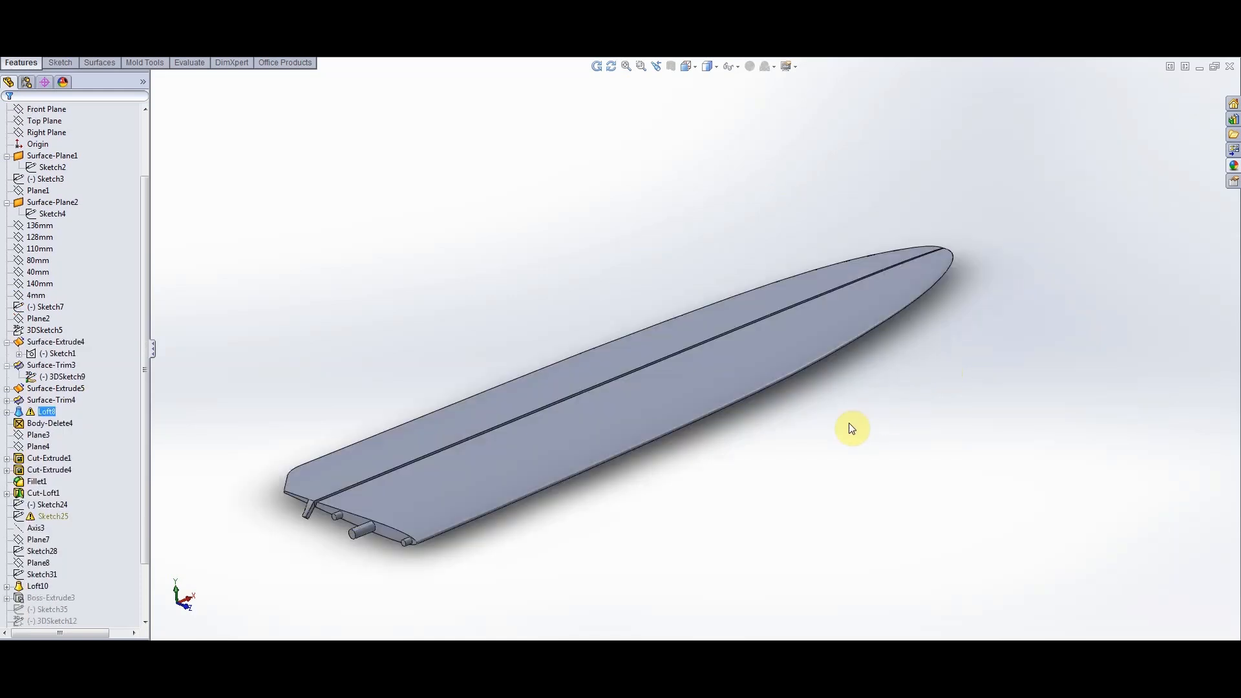
Review the whole tail, the remaining features in the tree, and the hinge-line groove running from the root
scroll(742, 443, "down", 5)
scroll(741, 443, "up", 5)
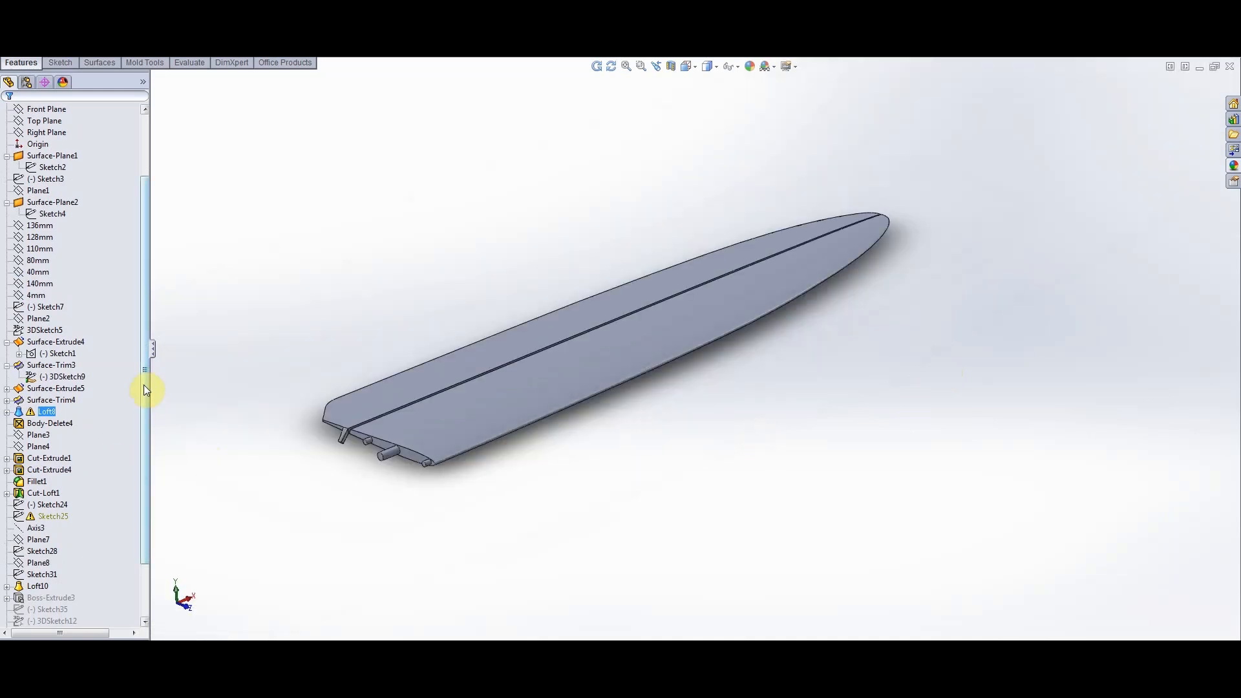
left_click_drag(143, 385, 138, 449)
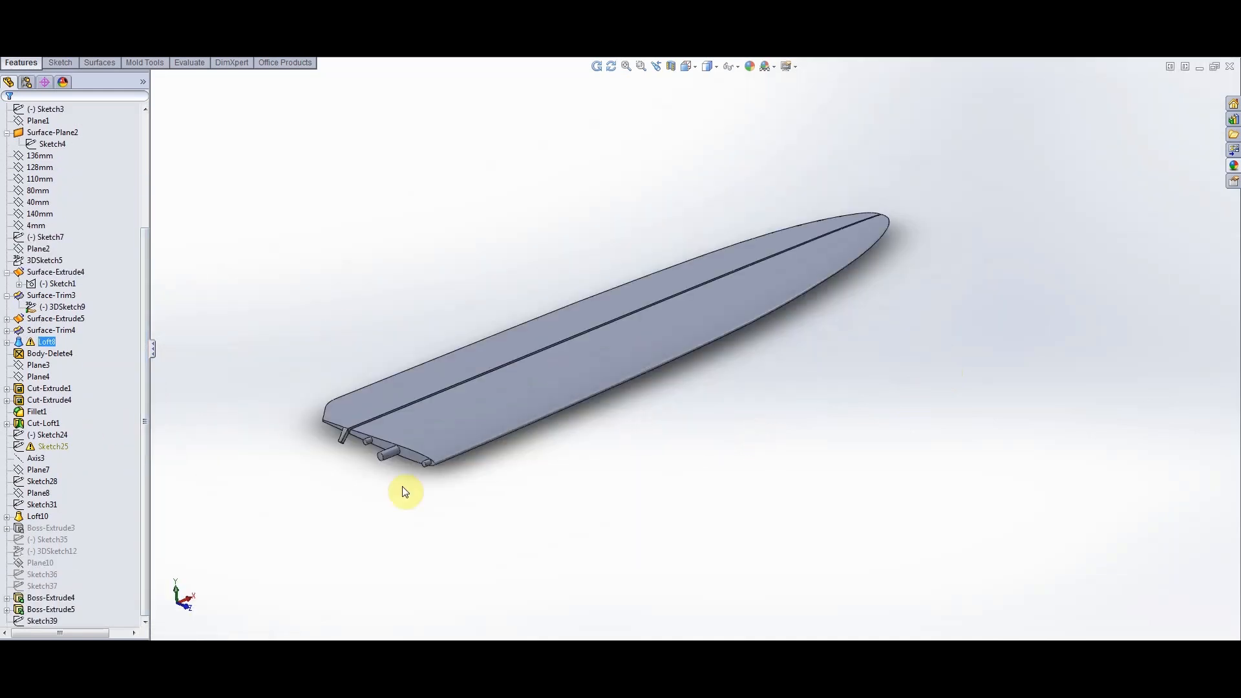
scroll(330, 389, "down", 2)
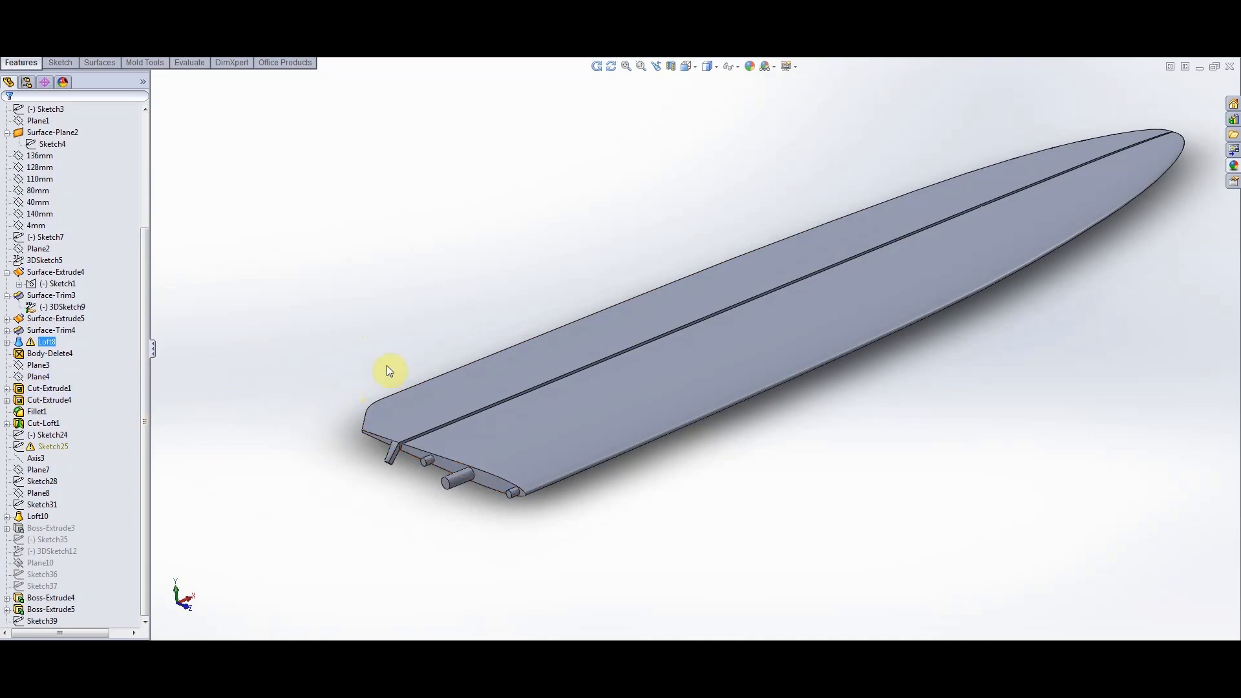
scroll(474, 396, "down", 3)
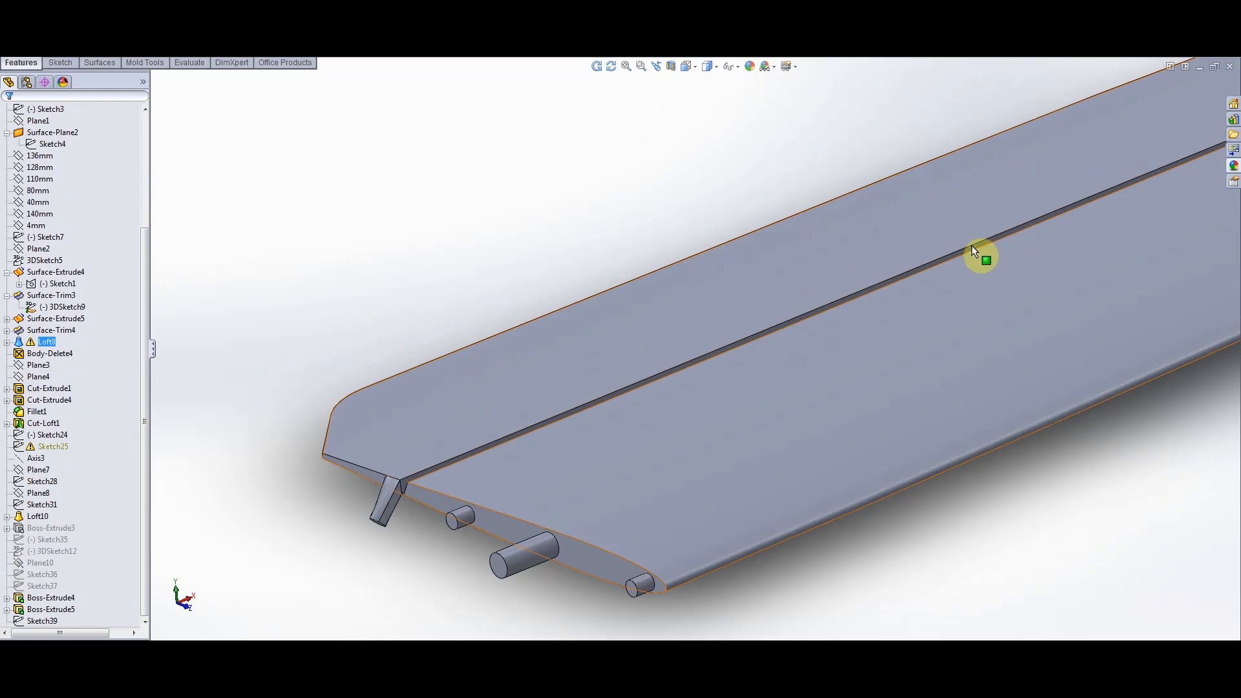
scroll(646, 378, "up", 2)
scroll(546, 432, "up", 2)
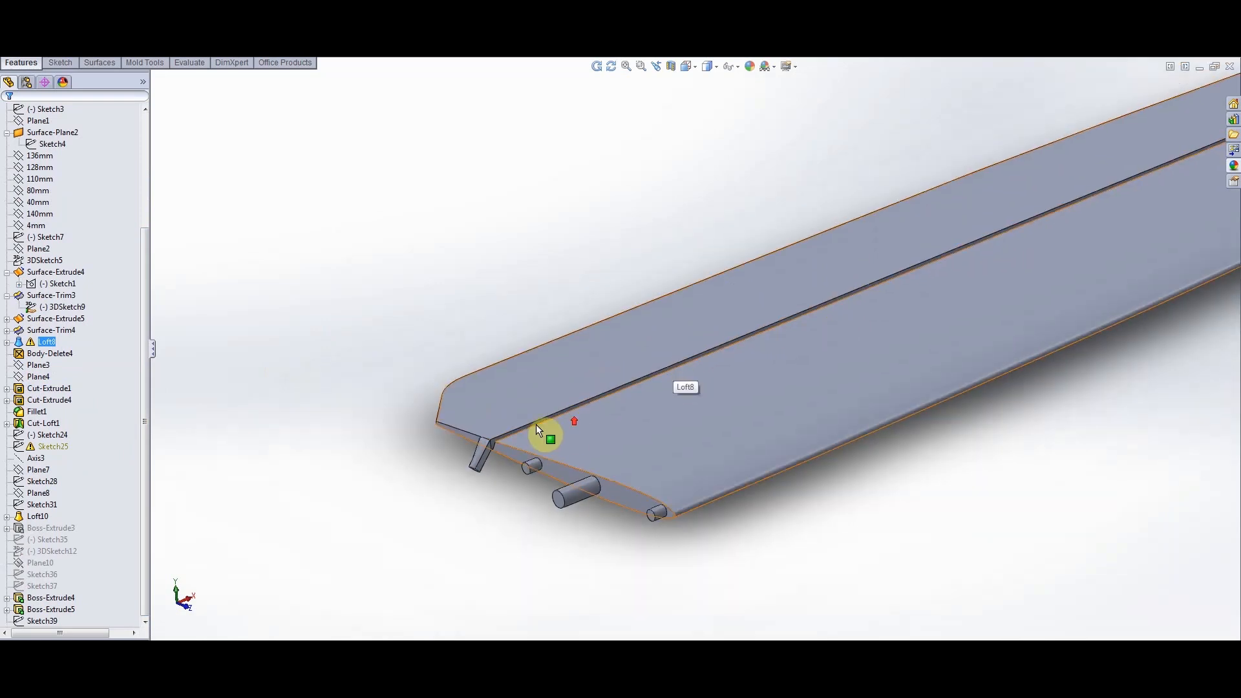
Open the Cut-Loft1 definition and examine its tapered closed profile at the root end of the hinge line
left_click(38, 517)
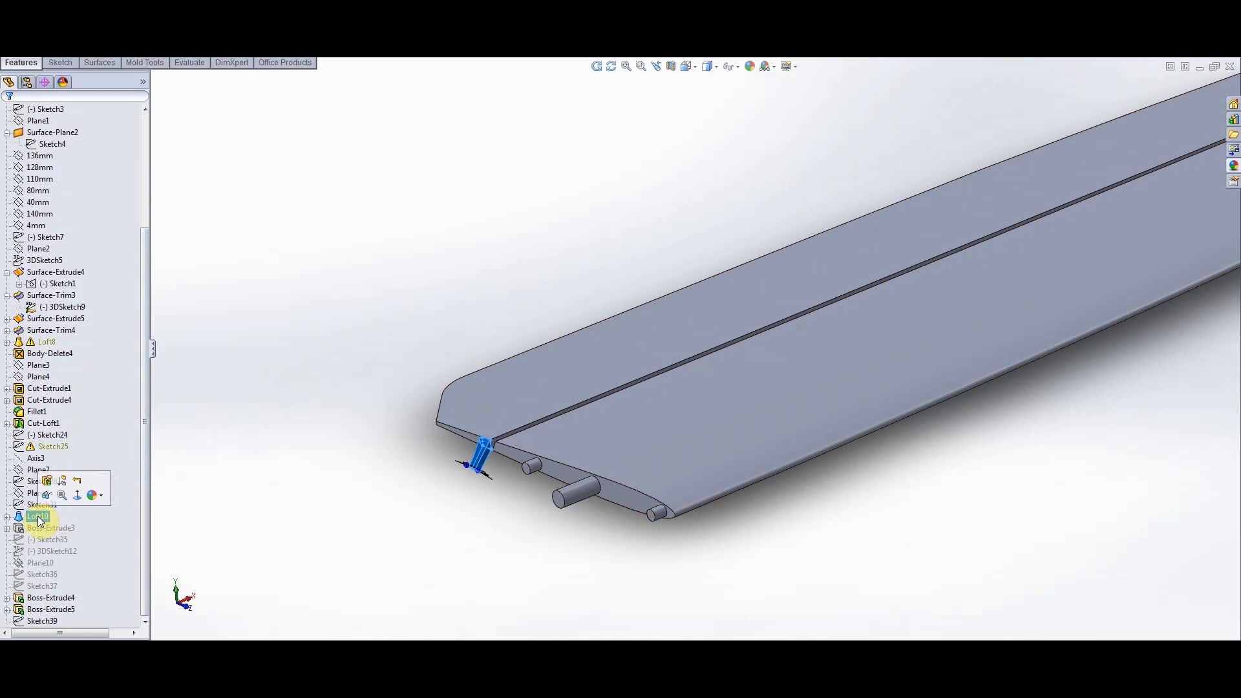
left_click(42, 423)
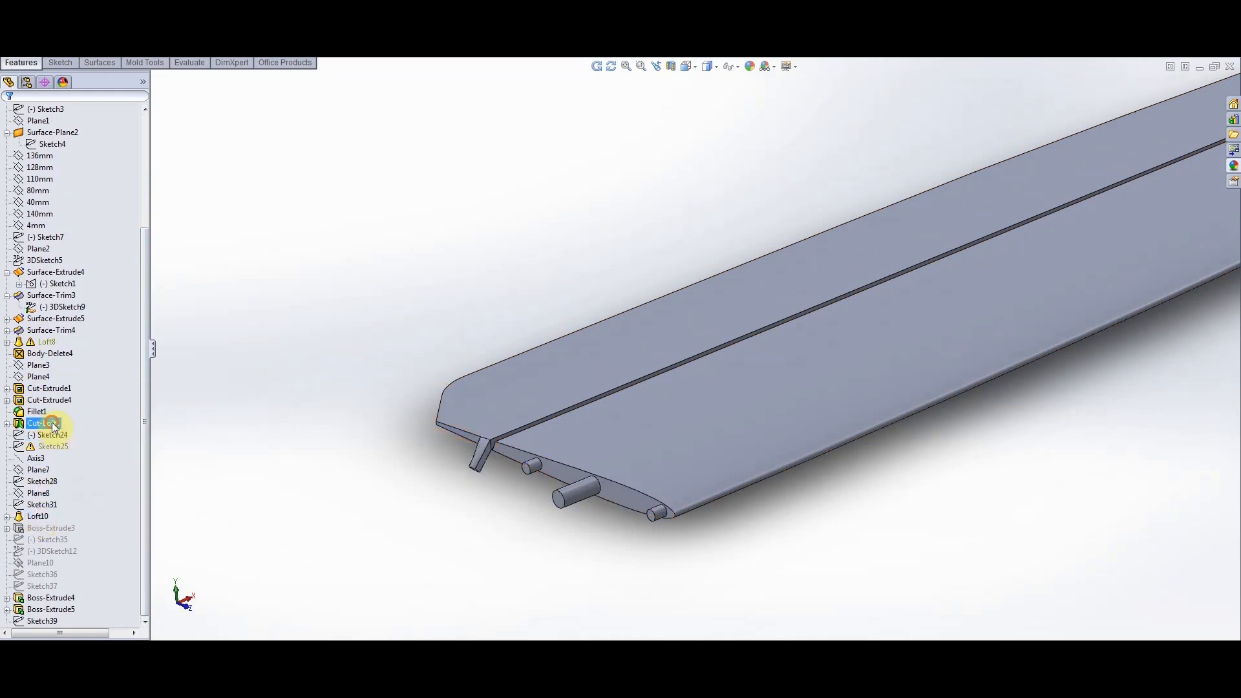
left_click(19, 426)
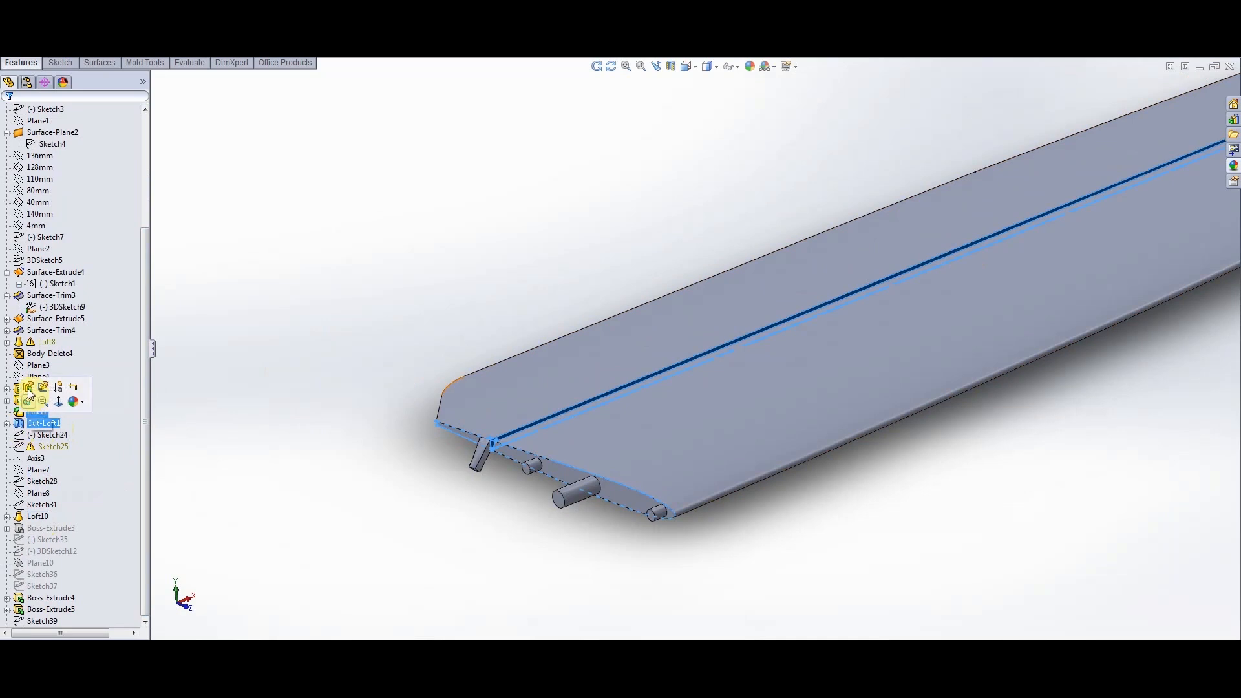
left_click(31, 394)
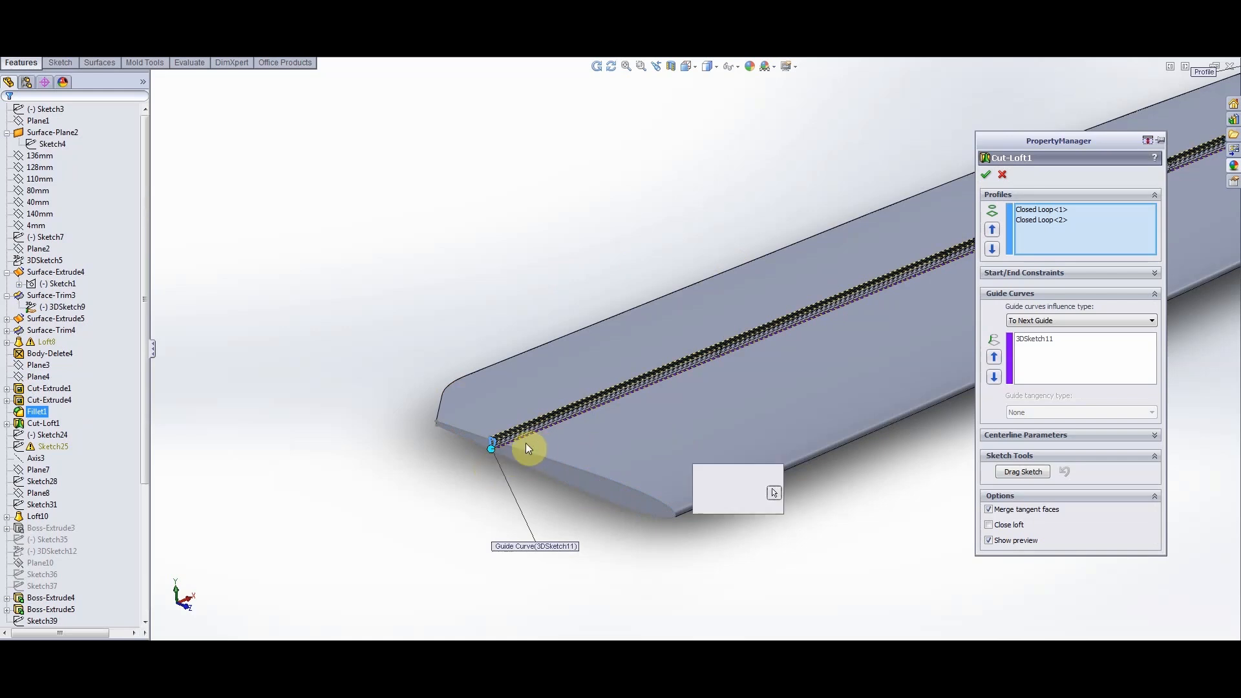
scroll(529, 441, "down", 4)
scroll(566, 433, "down", 2)
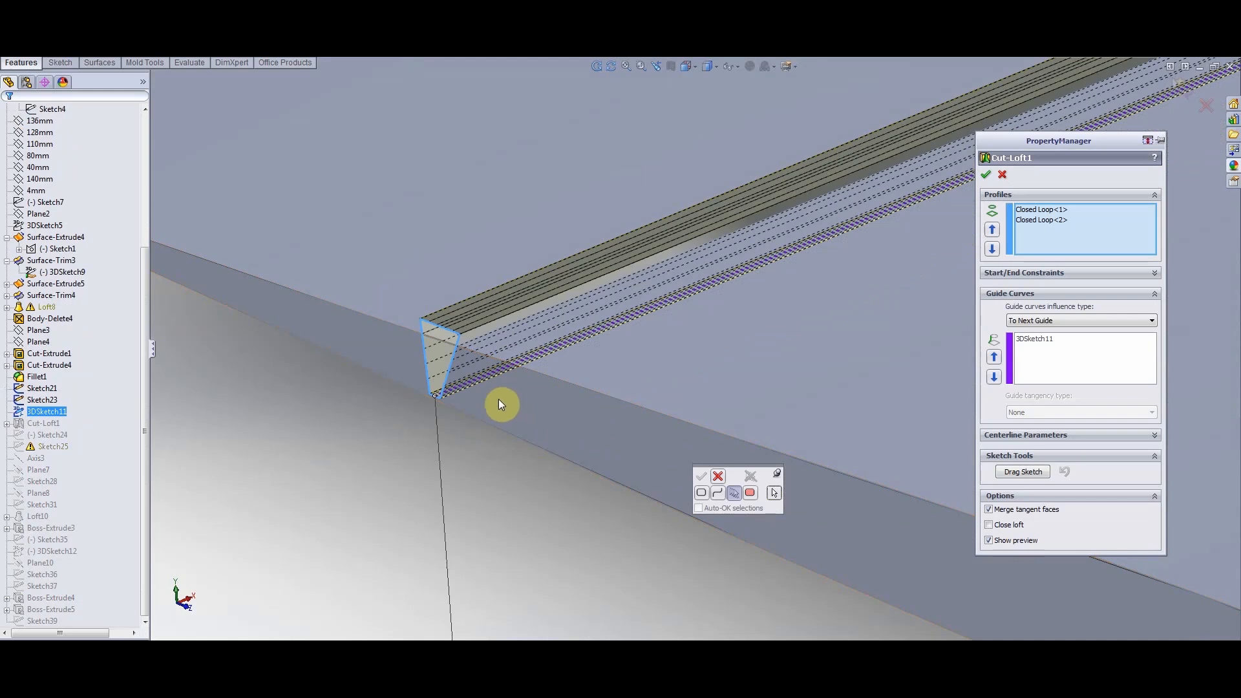
scroll(623, 385, "up", 3)
scroll(633, 369, "down", 3)
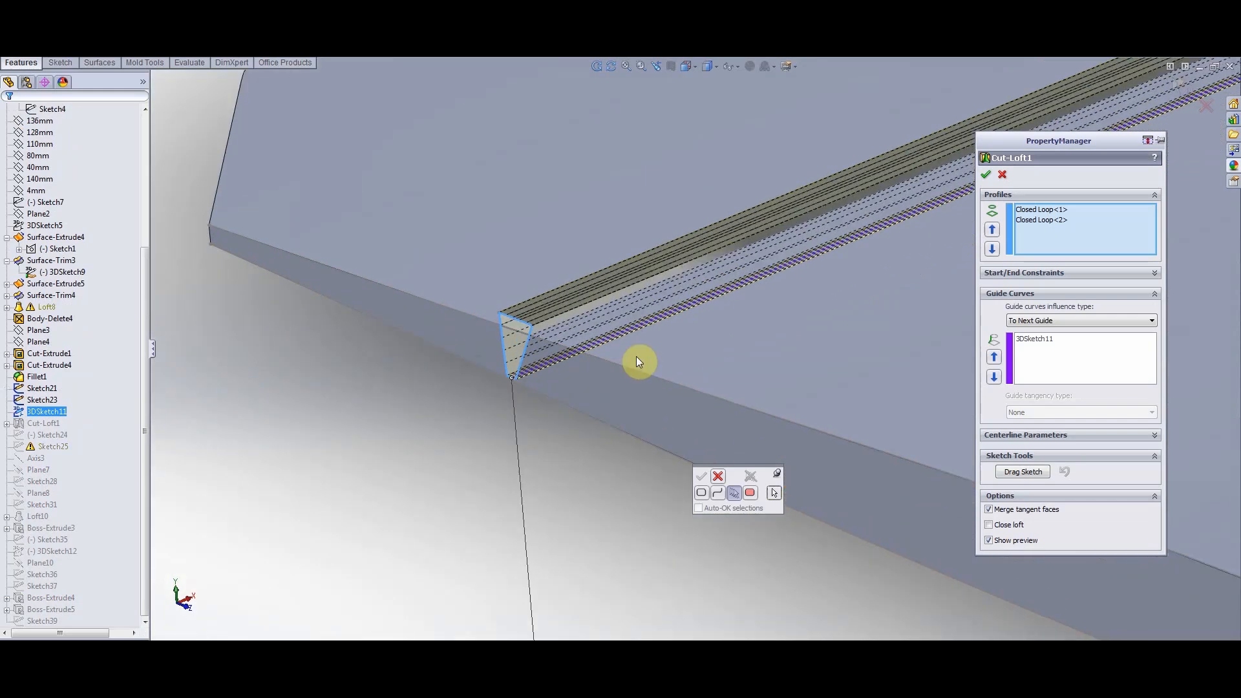
scroll(648, 302, "down", 1)
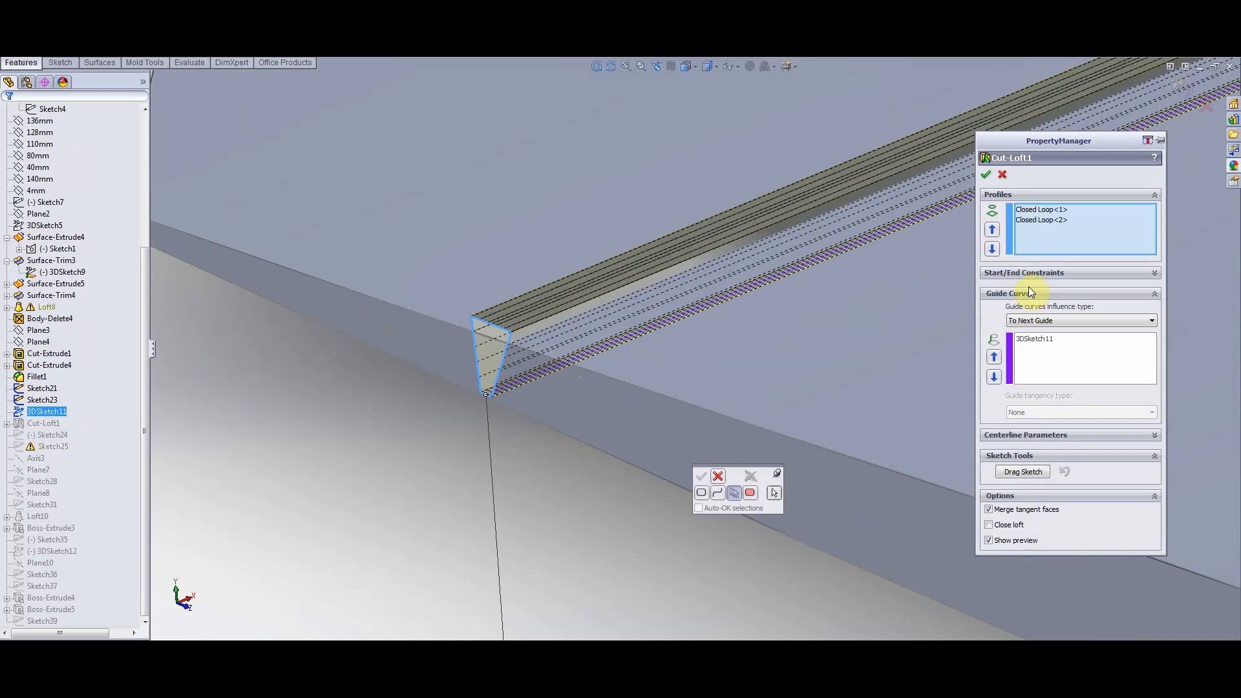
Highlight guide curve 3DSketch11 and the second closed-loop profile of Cut-Loft1, checking where the curve meets the root profile
left_click(1026, 340)
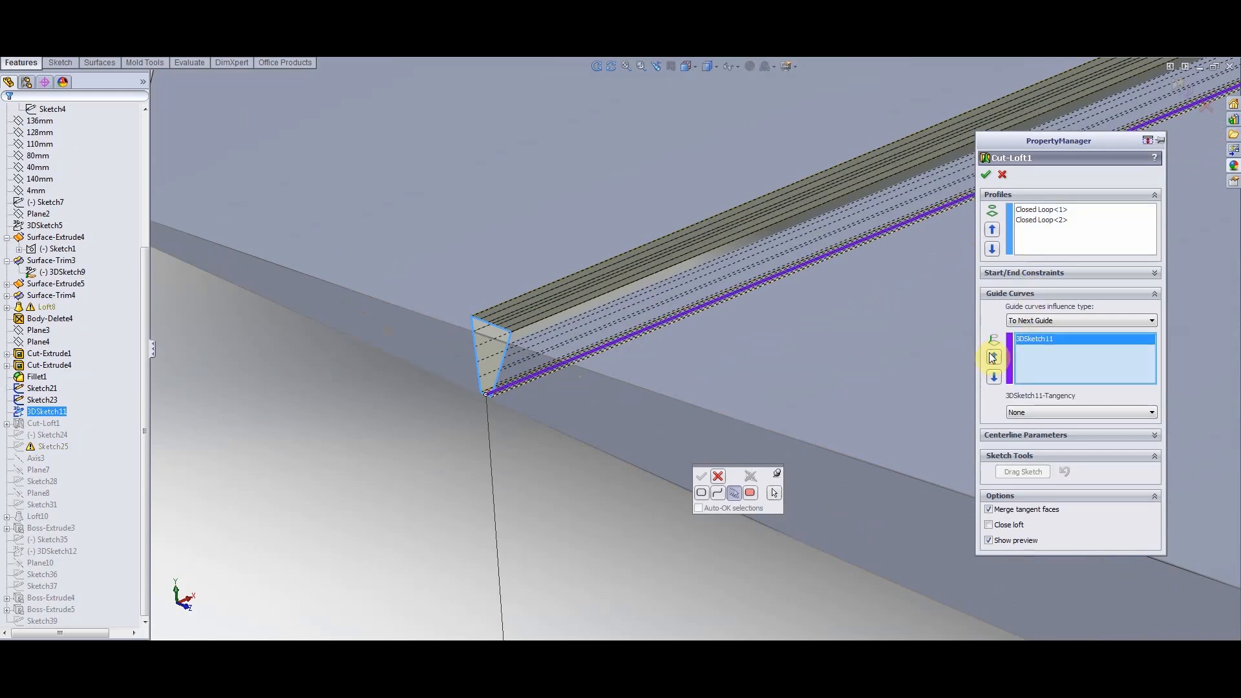
scroll(602, 392, "down", 5)
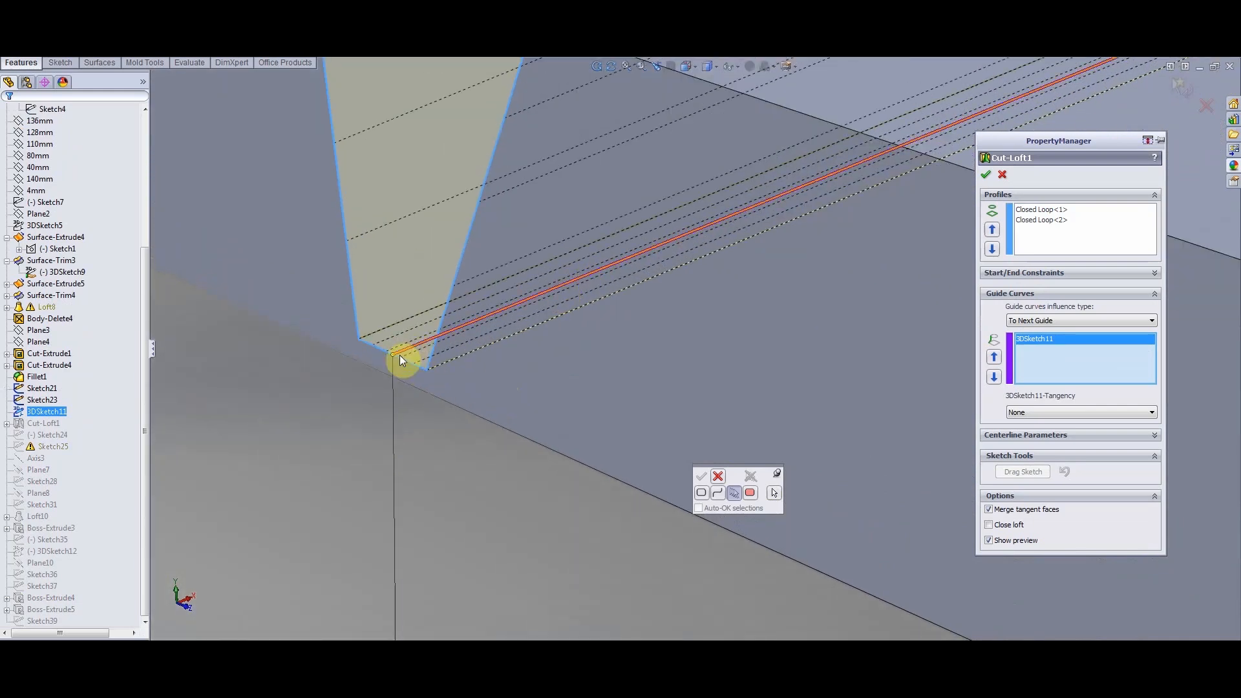
middle_click_drag(398, 382, 962, 289)
left_click(1037, 221)
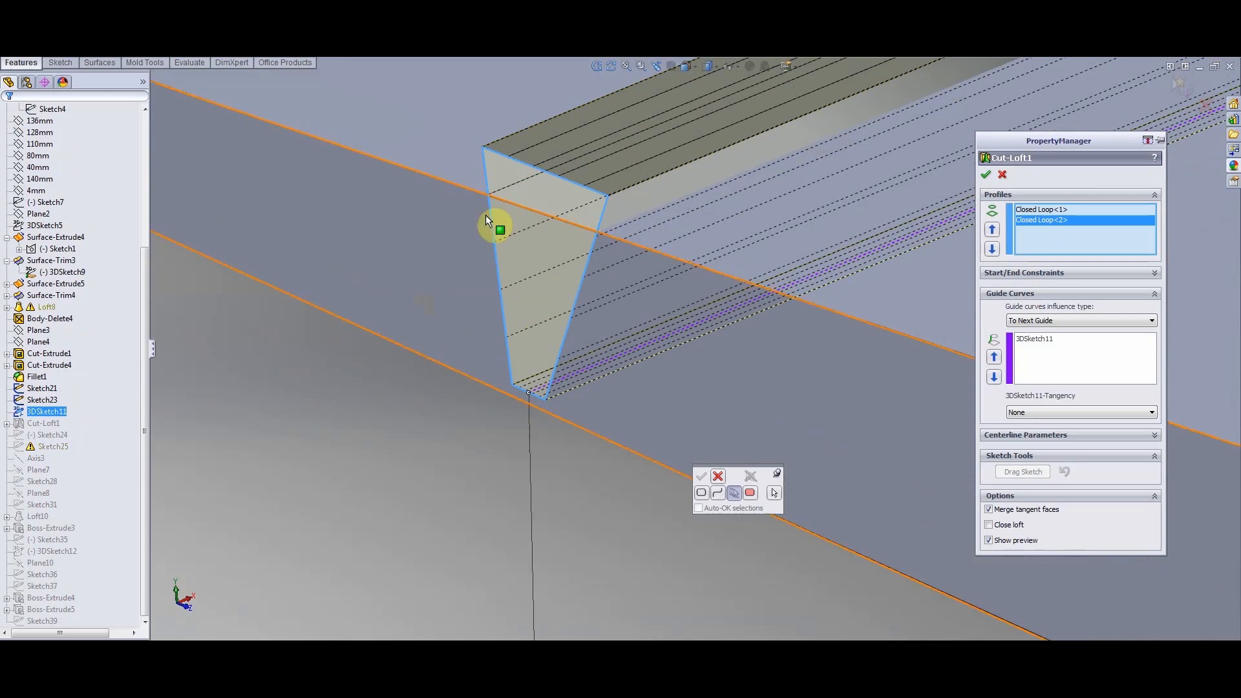
Check the Cut-Loft1 profile at the tail's tip and accept the cut definition without edits
scroll(567, 438, "up", 8)
scroll(522, 513, "up", 10)
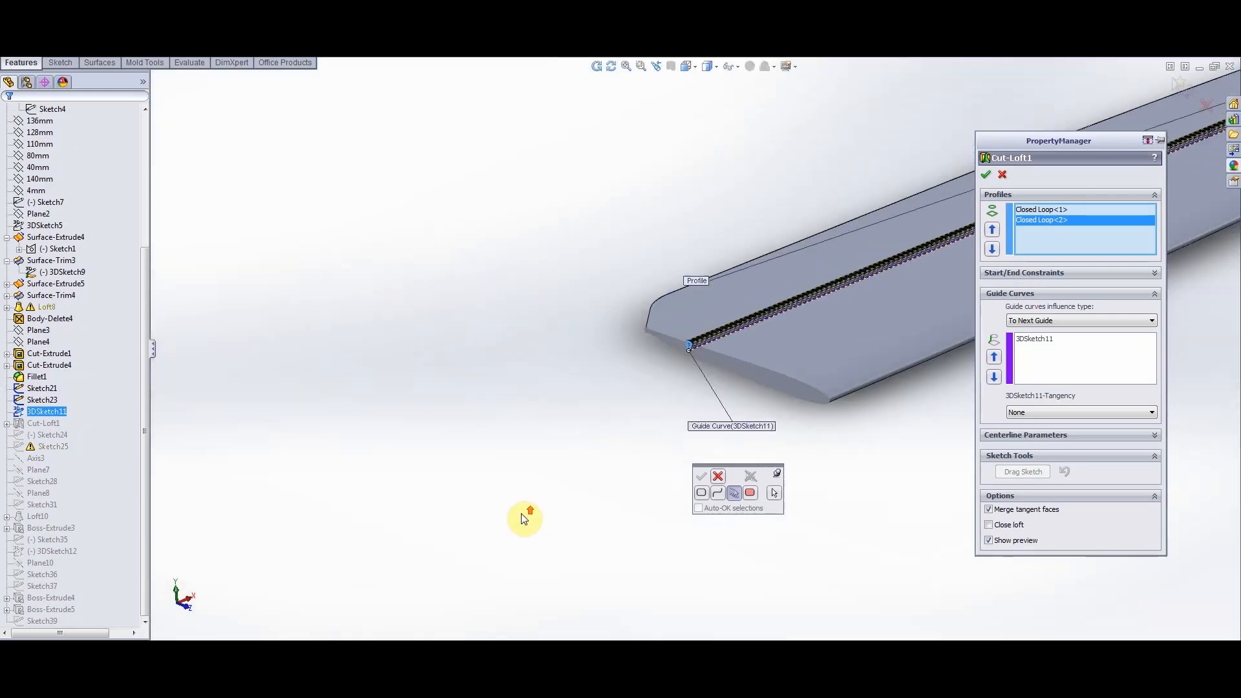
scroll(967, 236, "down", 4)
scroll(798, 309, "down", 10)
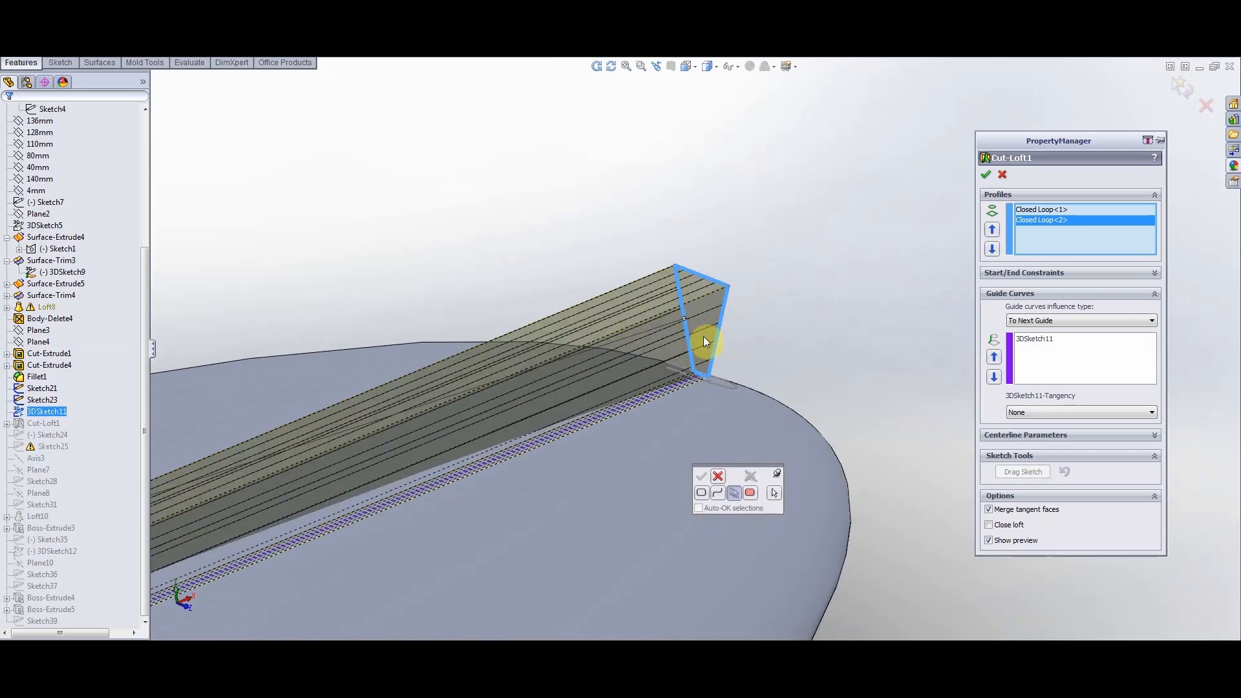
scroll(860, 285, "up", 6)
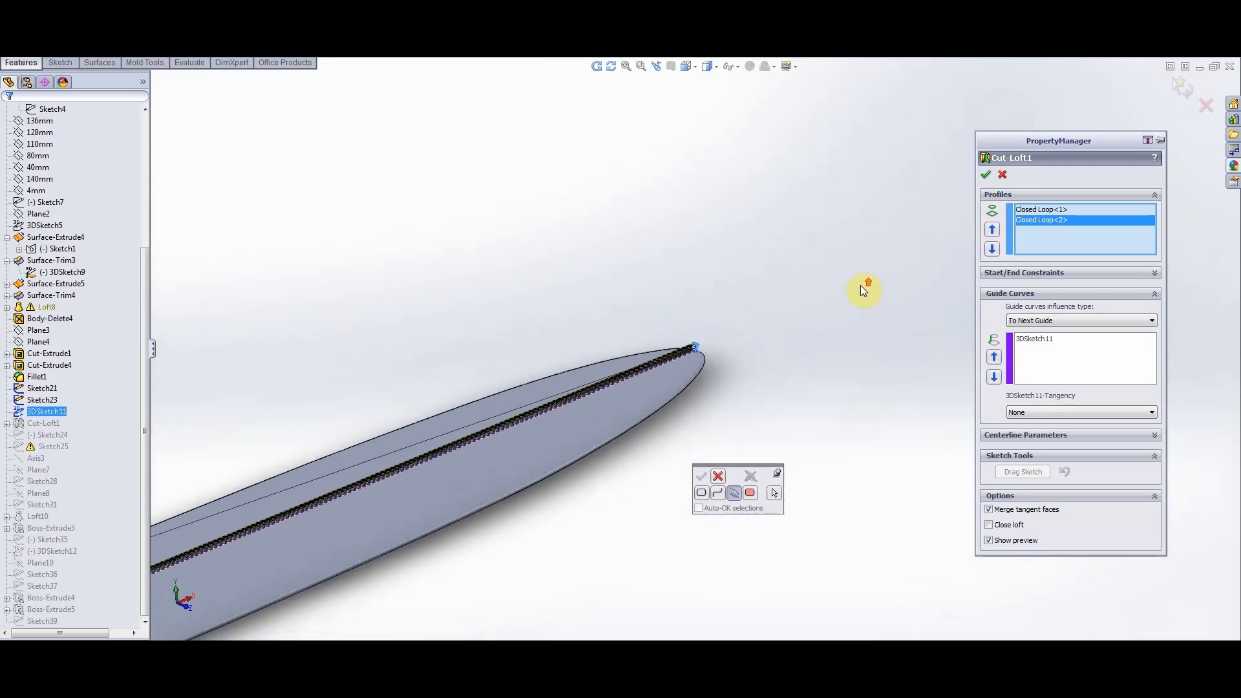
left_click(987, 177)
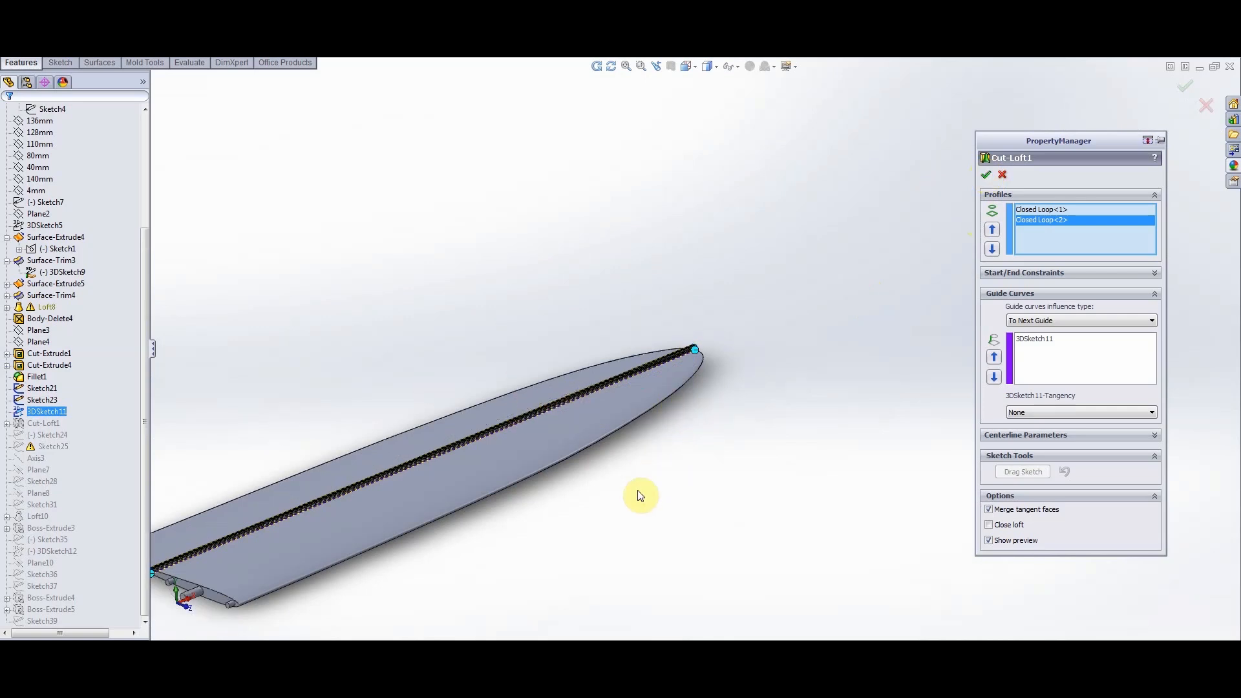
Inspect the thin strip of material left beneath the hinge groove at the root, beside the control horn
scroll(640, 496, "up", 3)
scroll(423, 506, "down", 10)
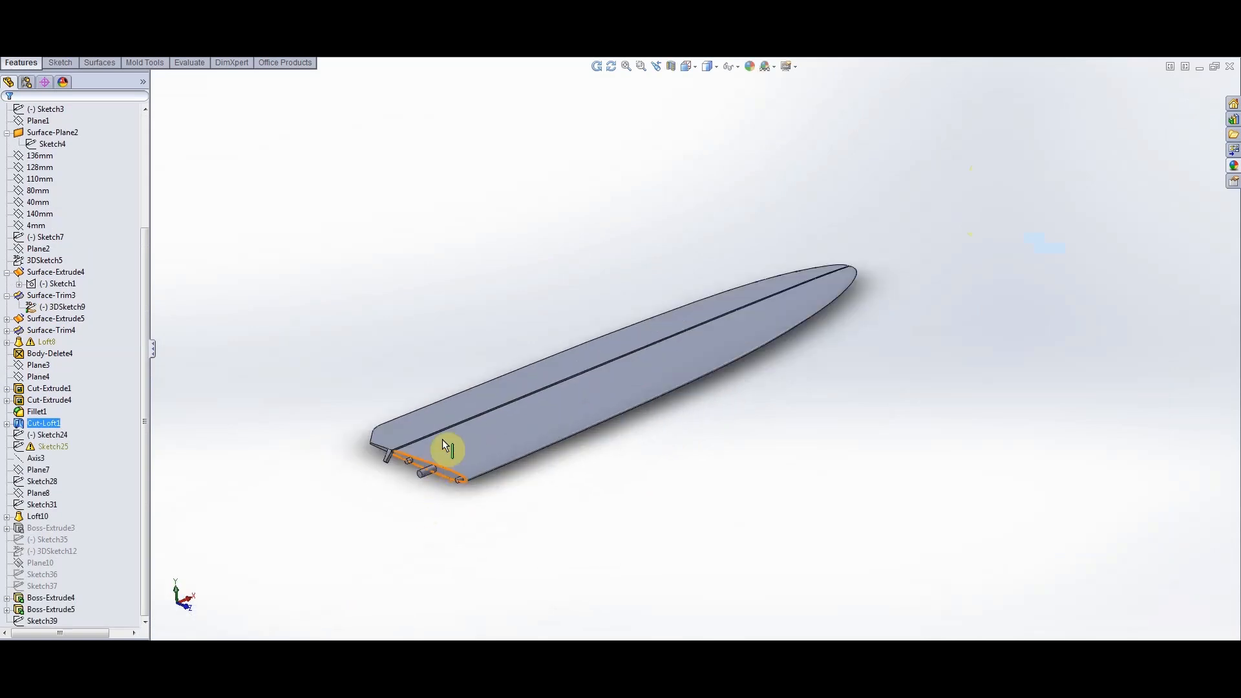
scroll(488, 390, "down", 6)
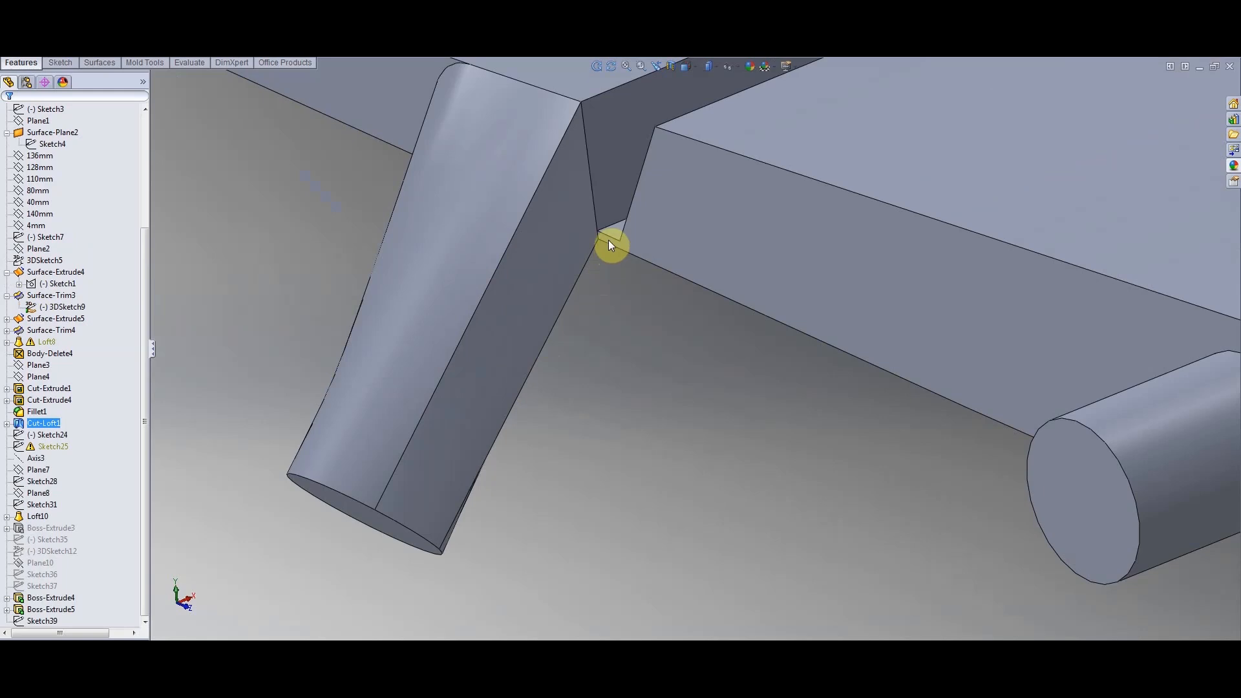
scroll(611, 243, "down", 4)
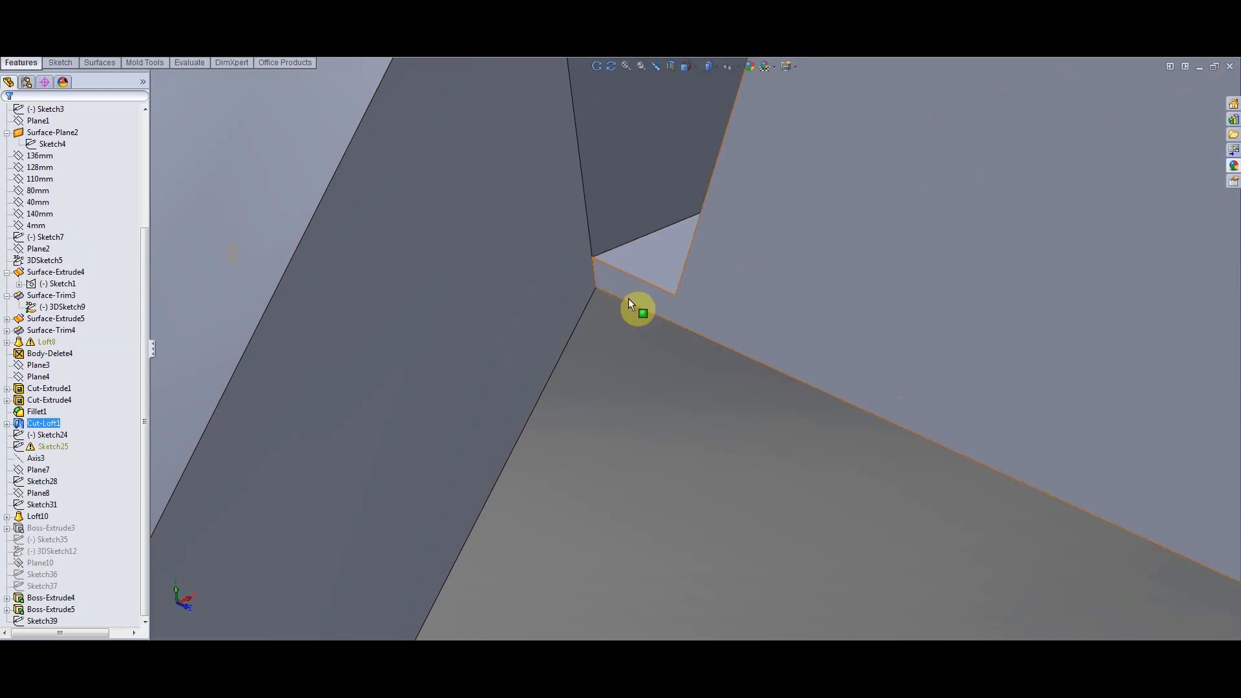
scroll(617, 320, "up", 3)
scroll(608, 346, "up", 10)
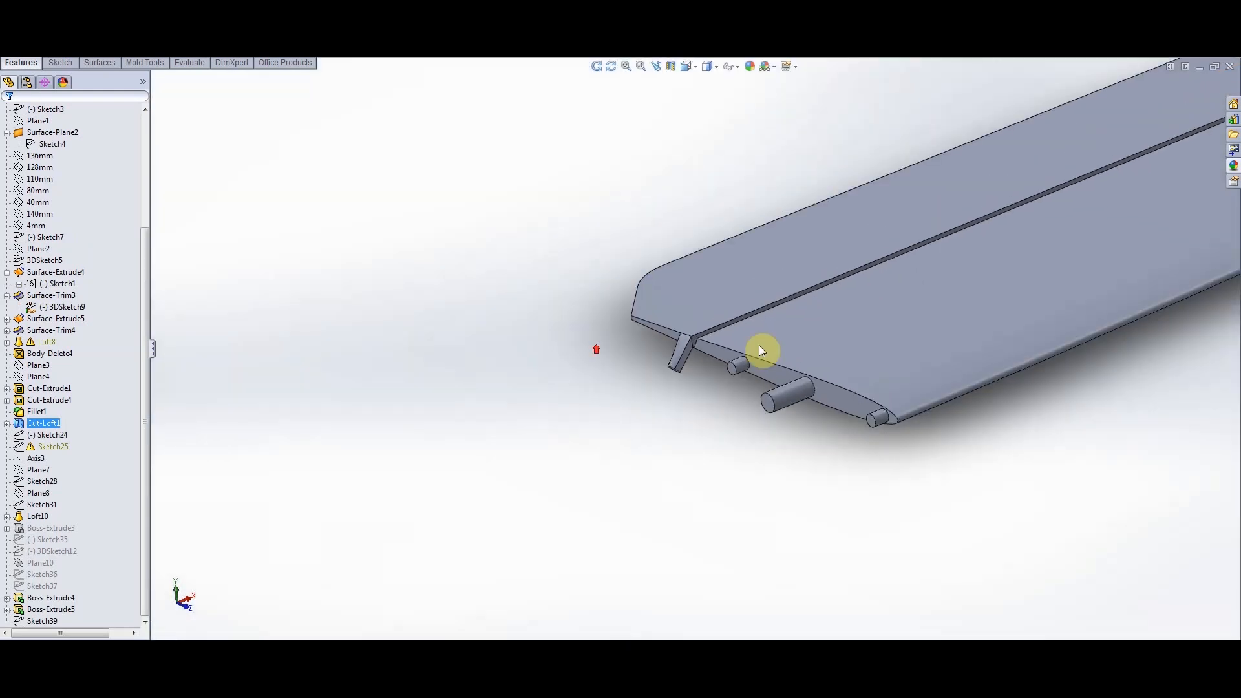
scroll(457, 429, "up", 1)
scroll(728, 351, "up", 2)
scroll(936, 232, "down", 2)
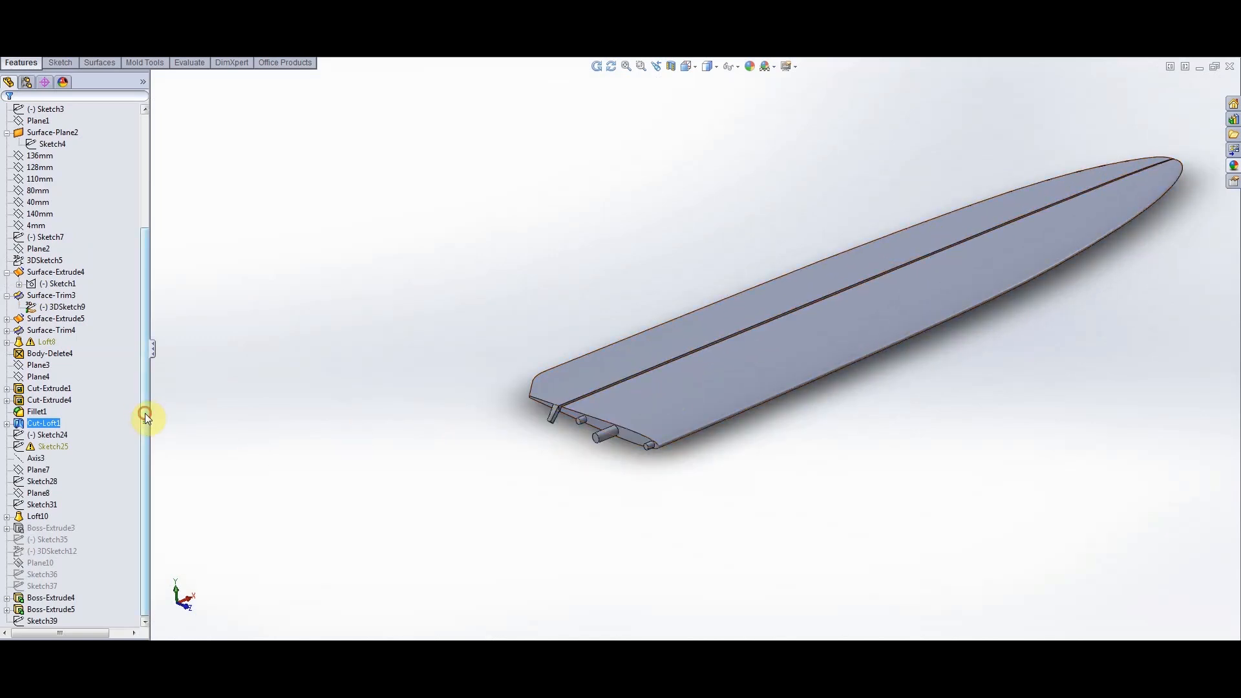
Highlight Sketch24 in the model and look over the horn and pins on the root face
left_click(60, 434, "ctrl")
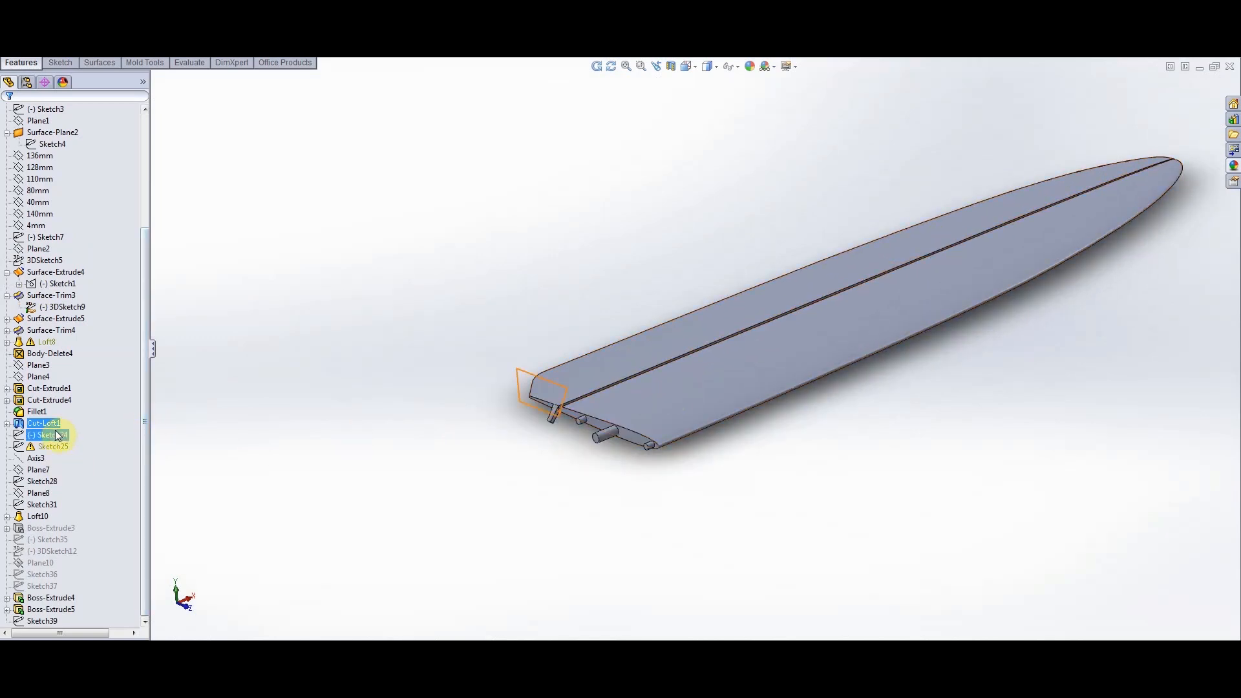
scroll(847, 314, "down", 3)
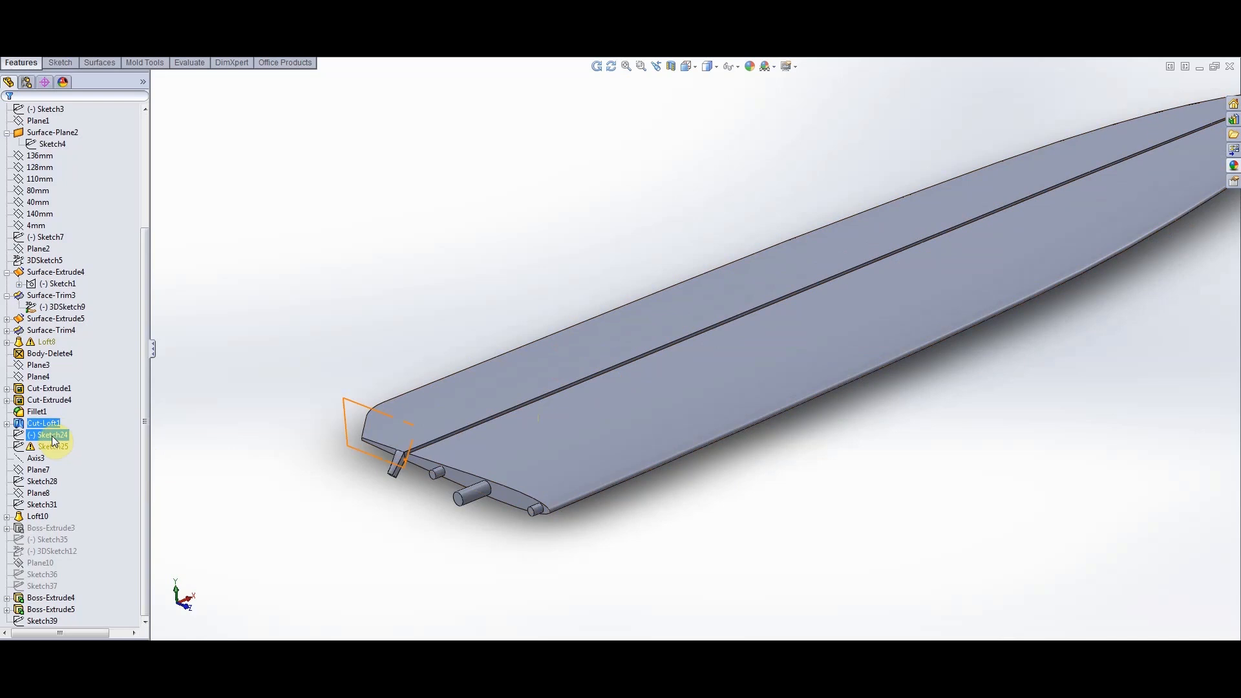
mouse_move(50, 451)
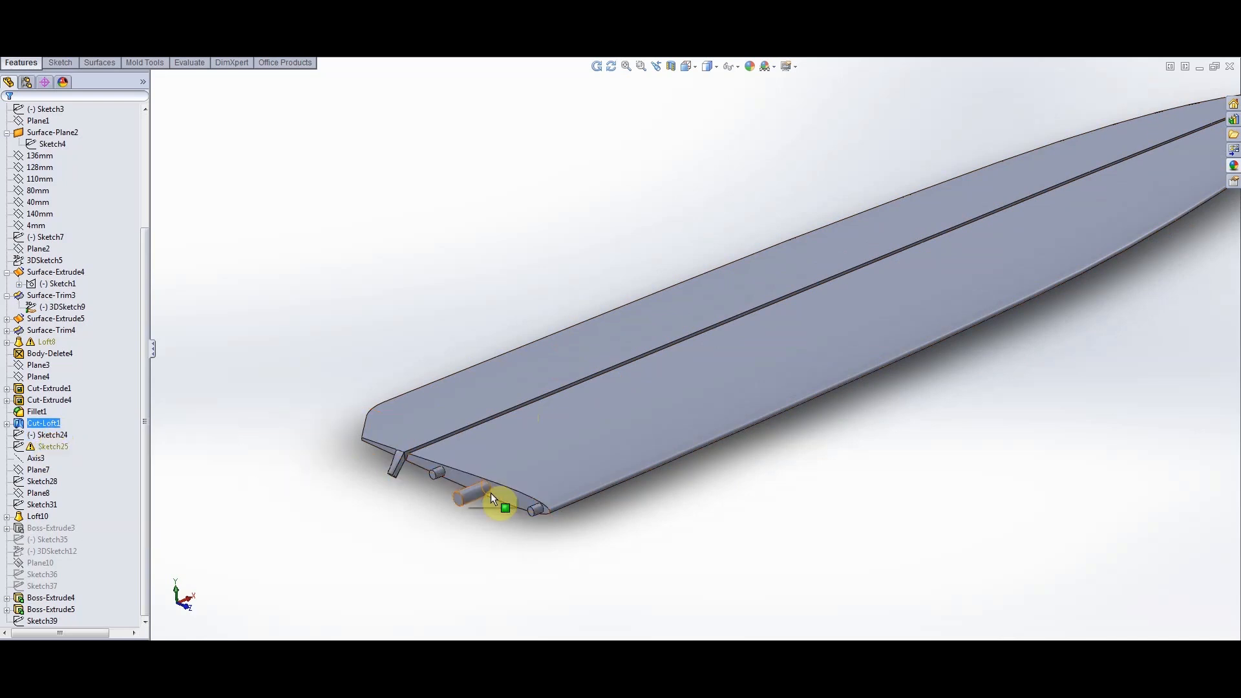
scroll(490, 492, "down", 3)
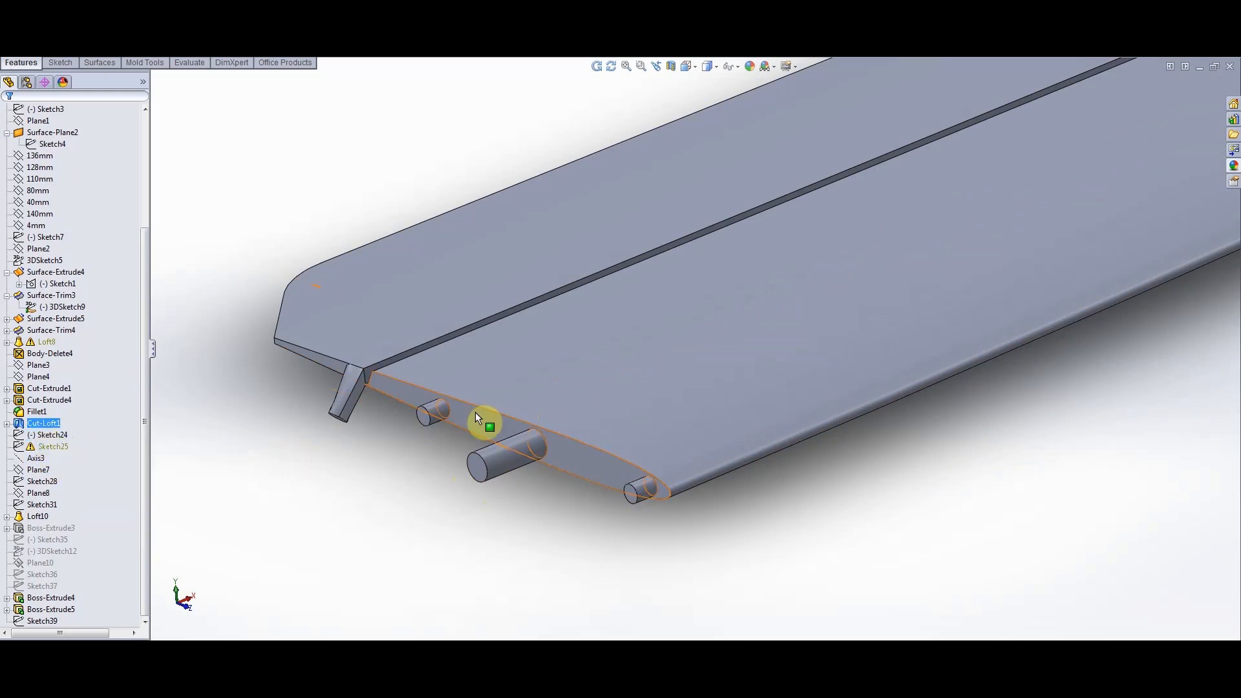
Select Sketch25 and examine the circles and dimensions that locate the three pins on the root face
left_click(53, 446)
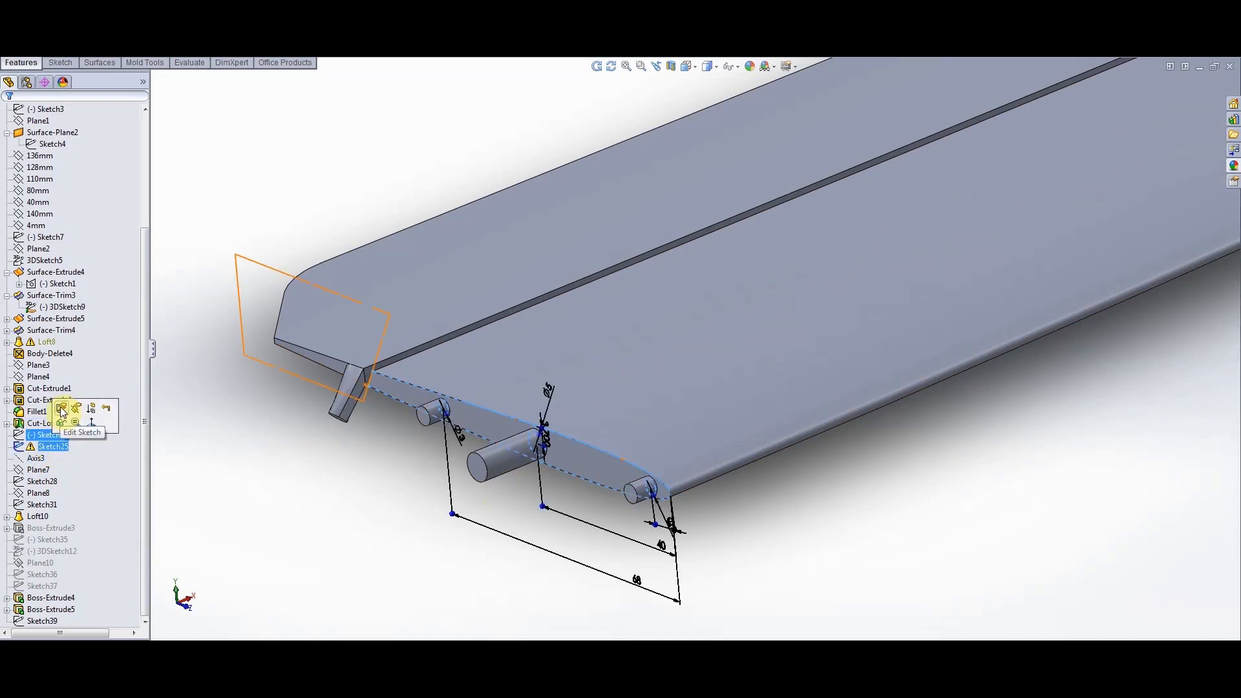
scroll(581, 485, "down", 4)
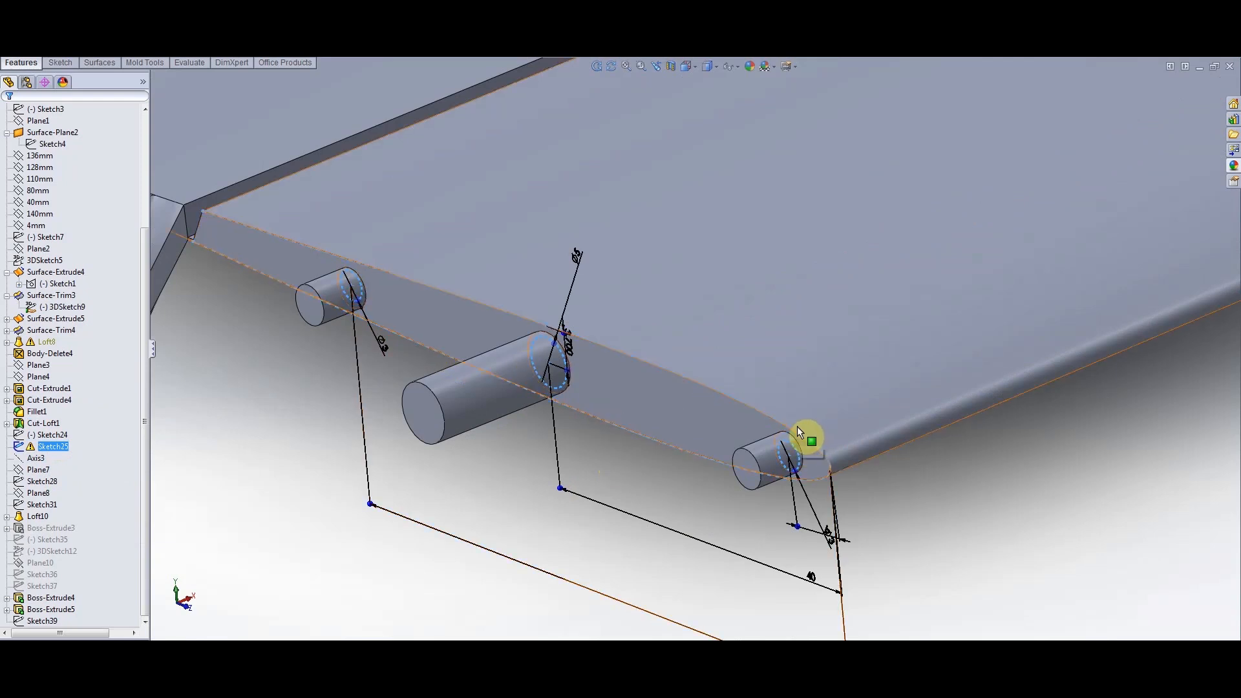
scroll(797, 430, "up", 4)
scroll(601, 361, "down", 3)
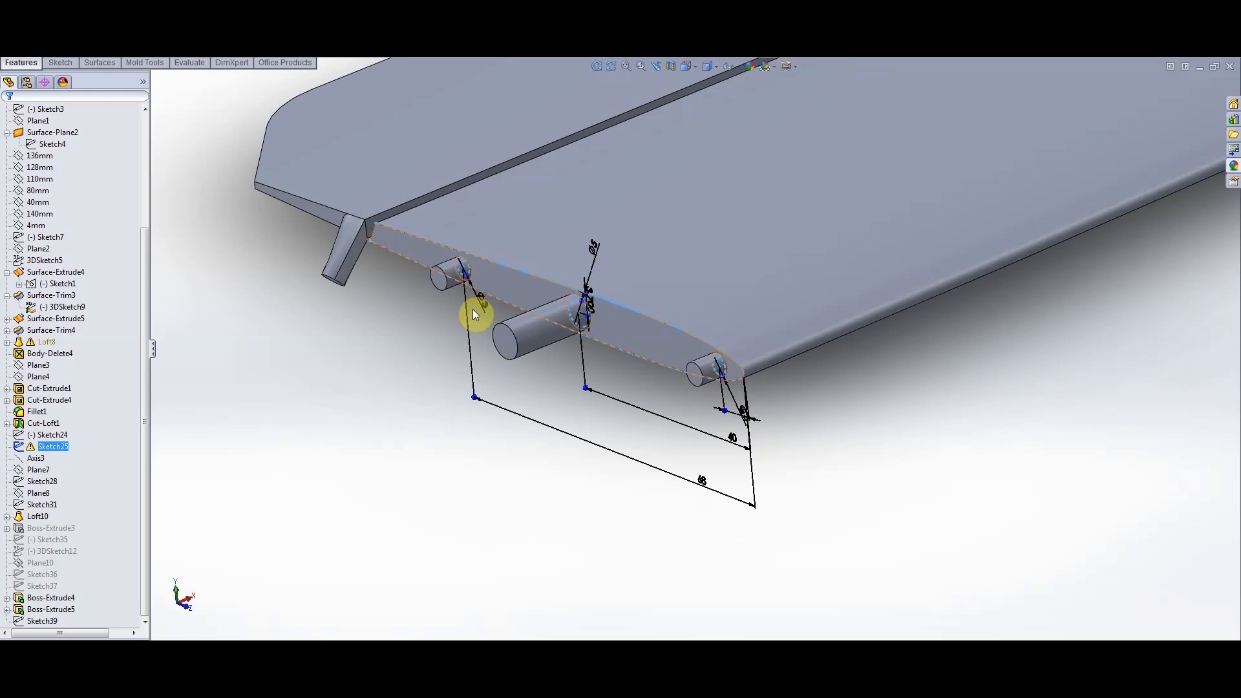
scroll(510, 440, "up", 2)
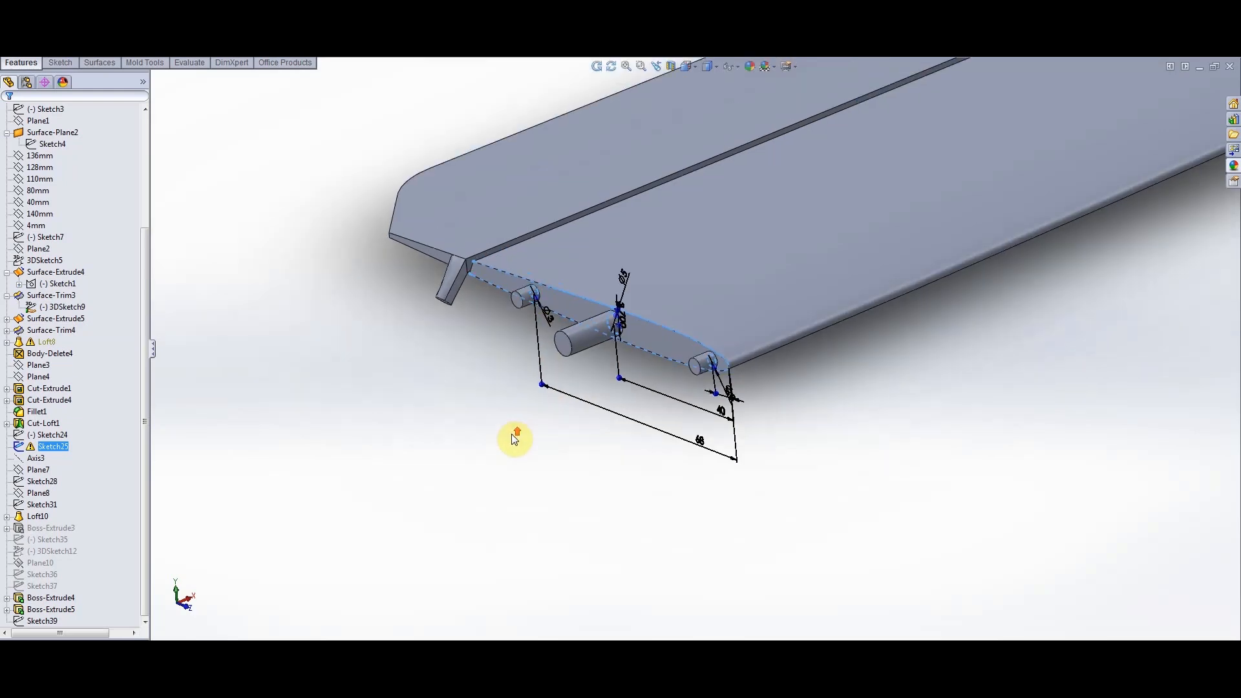
scroll(630, 333, "down", 3)
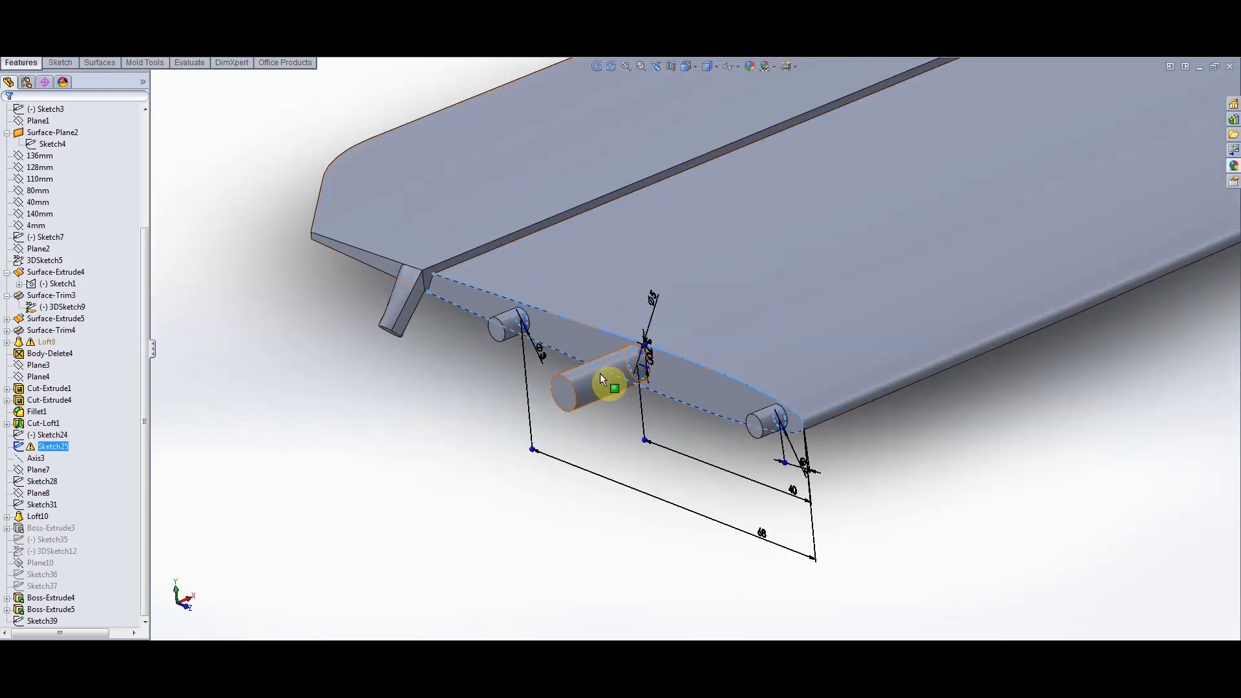
scroll(611, 335, "up", 1)
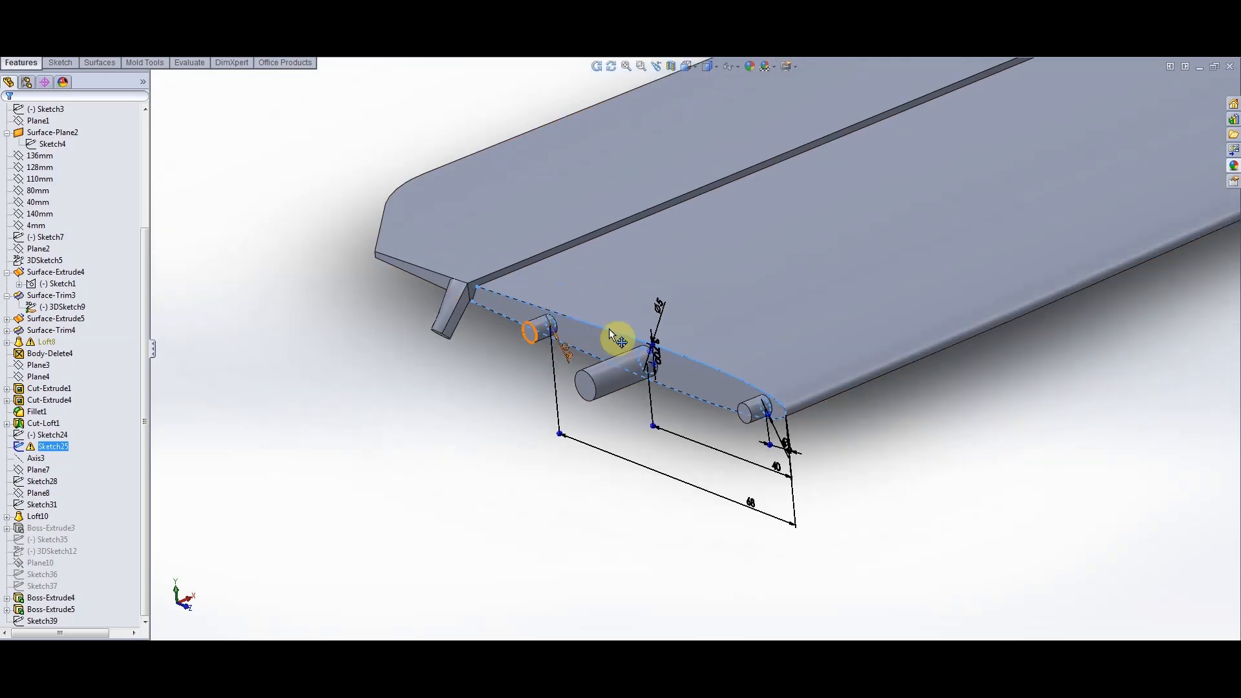
scroll(659, 359, "up", 1)
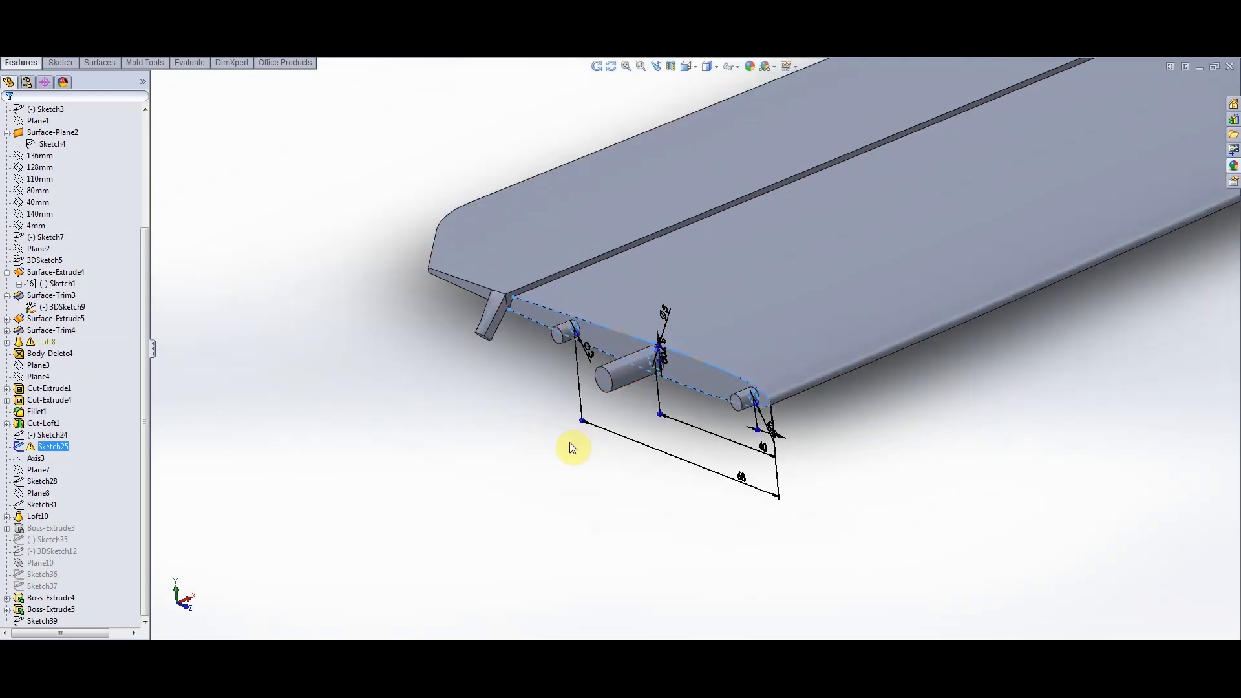
Review the Sketch25 circles and dimensions that place the three pins on the root face, and clear the selection
scroll(721, 353, "down", 2)
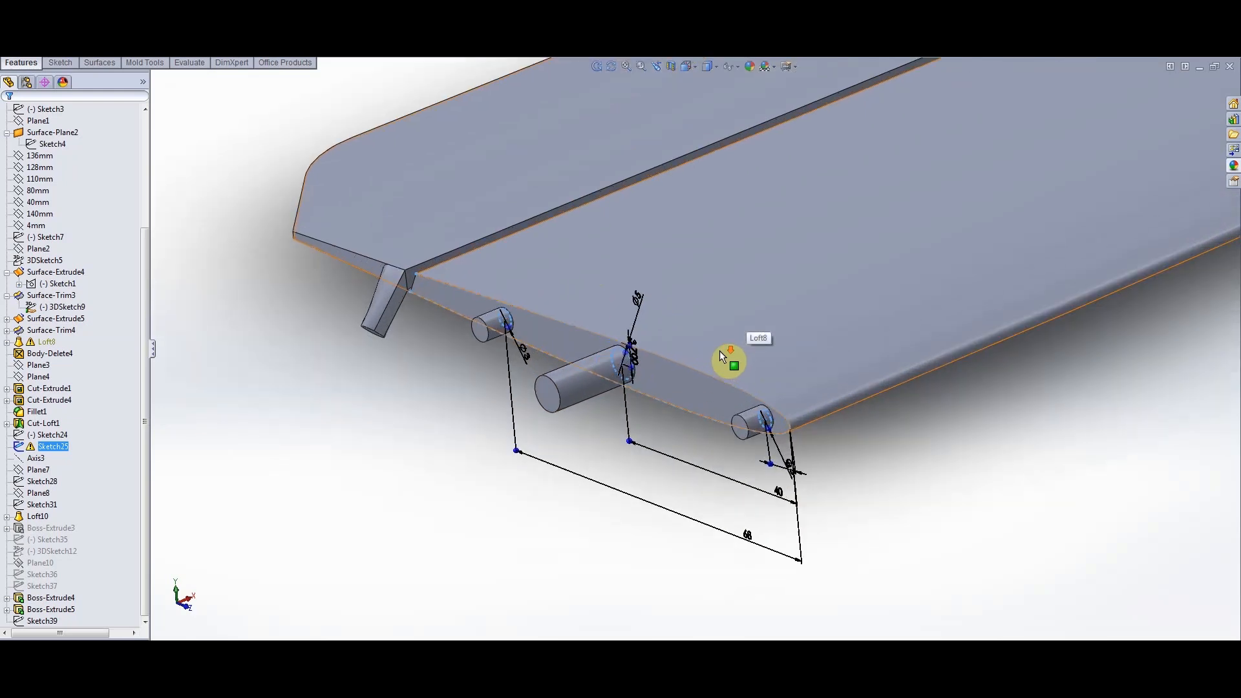
scroll(719, 352, "up", 2)
scroll(719, 351, "up", 1)
scroll(713, 388, "down", 2)
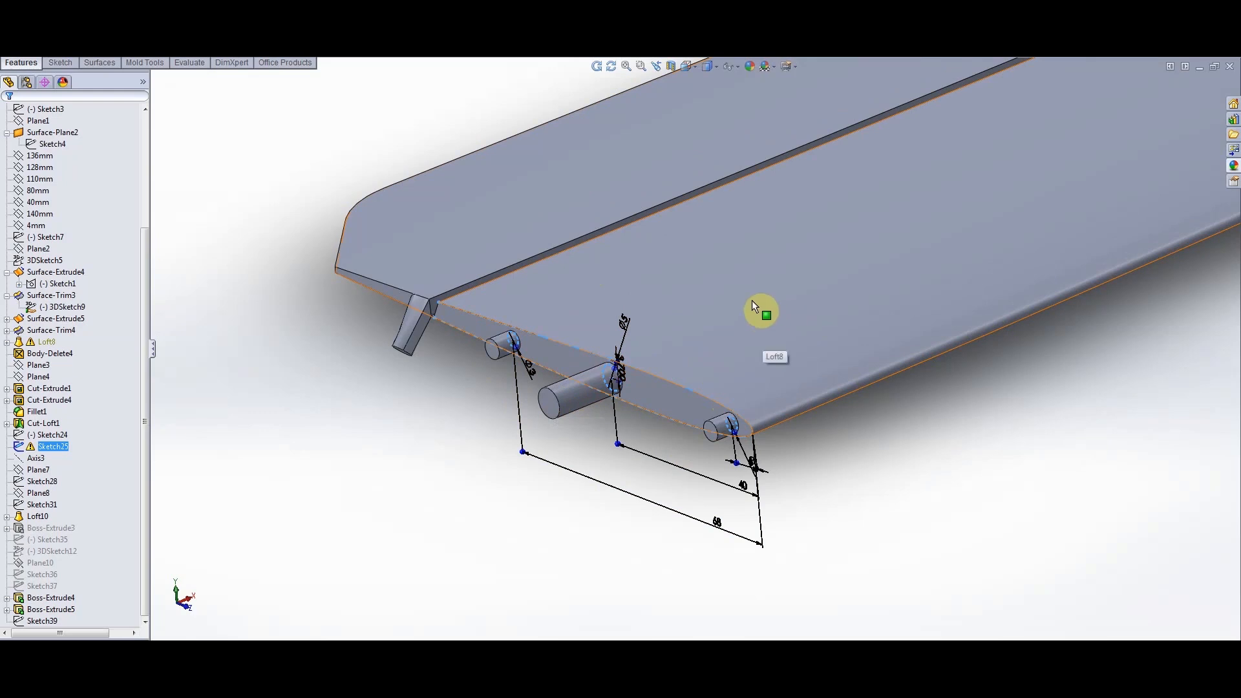
left_click(332, 406)
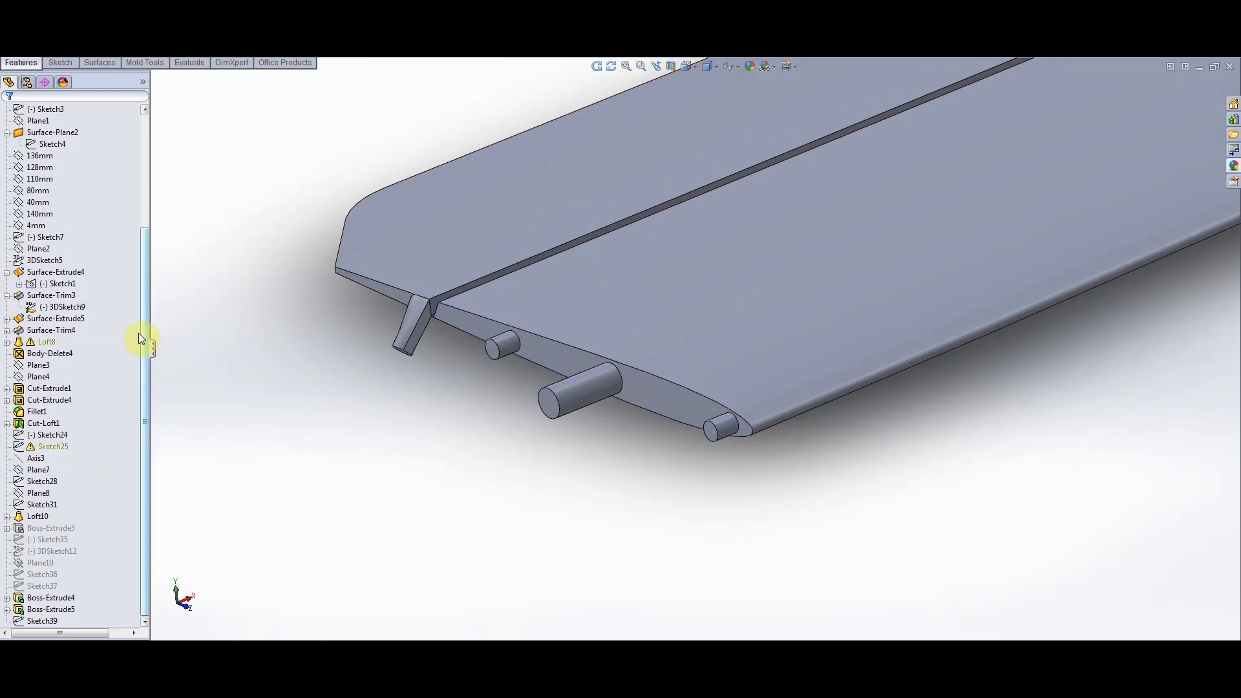
Highlight the Loft10 control horn at the root, clear the selection, and look over the full tail
left_click(20, 521)
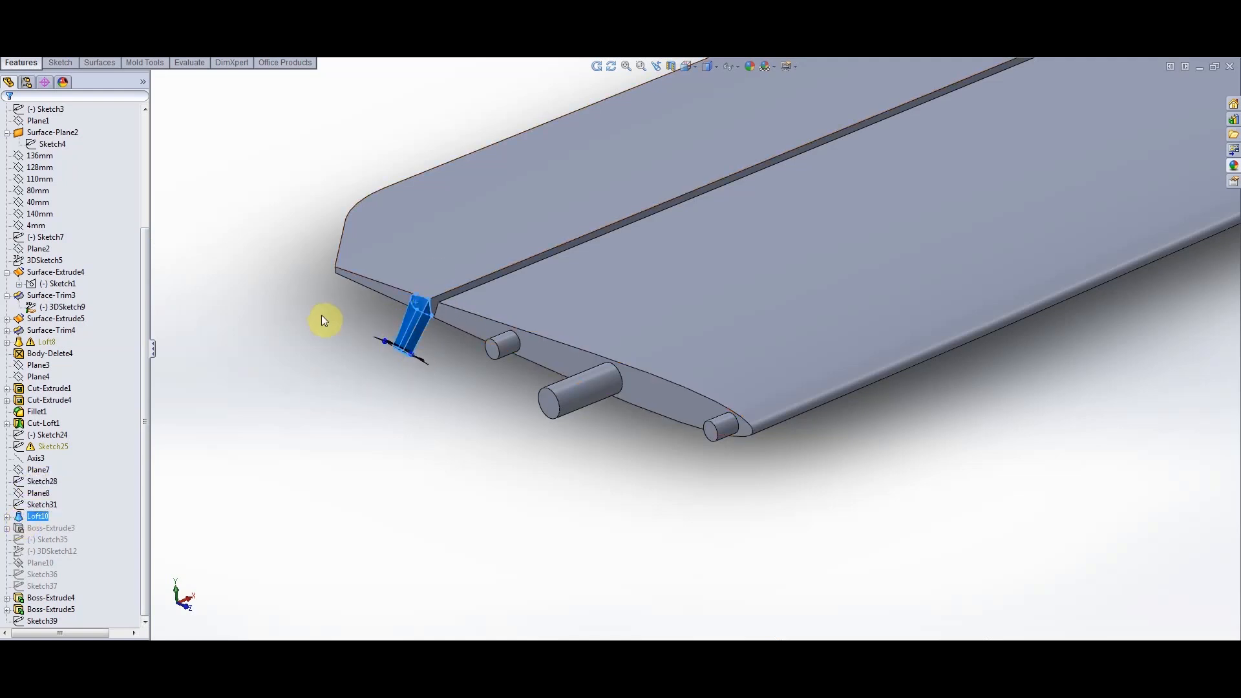
left_click(316, 390)
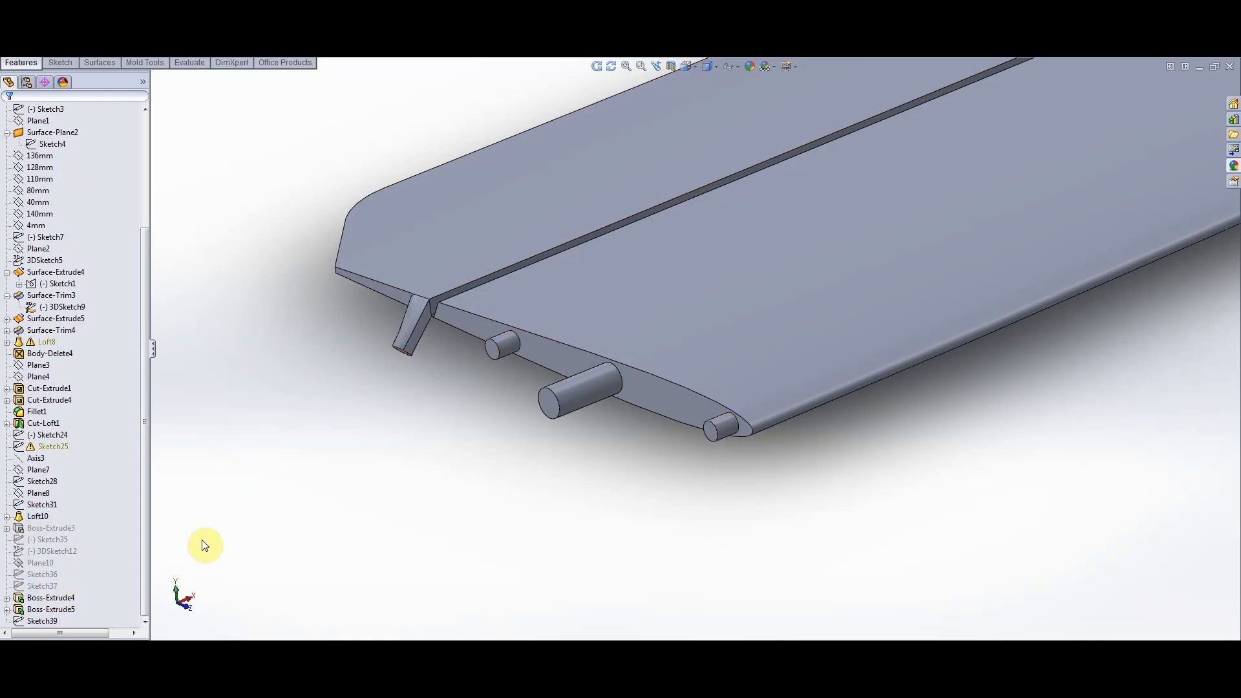
scroll(484, 484, "up", 10)
scroll(901, 192, "down", 1)
scroll(903, 194, "down", 2)
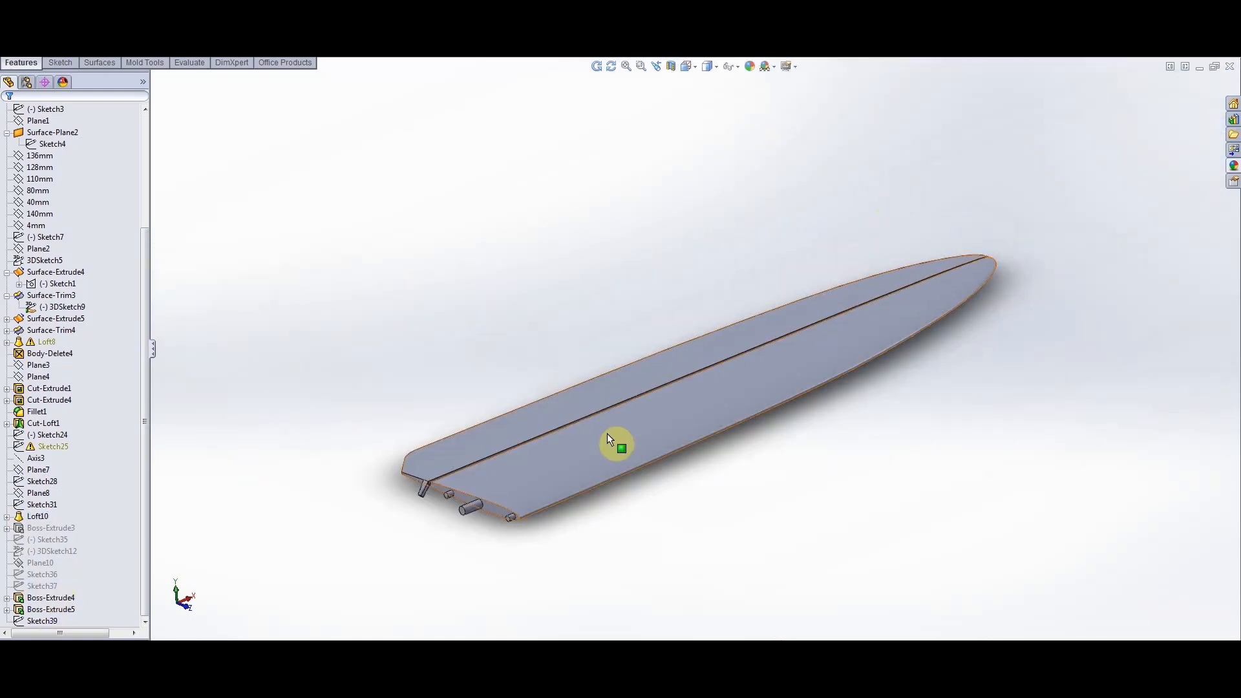
scroll(607, 430, "down", 1)
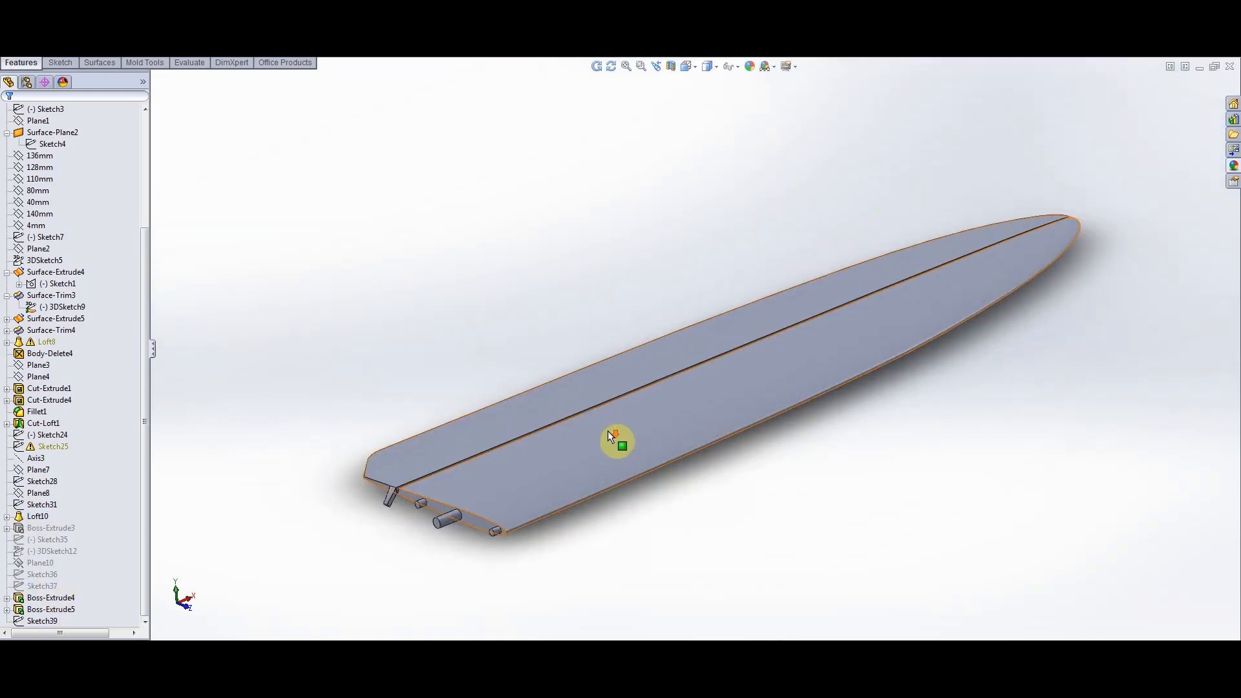
Examine the whole tail half from the opposite side, including the horn and pins at its root end
left_click(610, 66)
left_click_drag(498, 335, 592, 346)
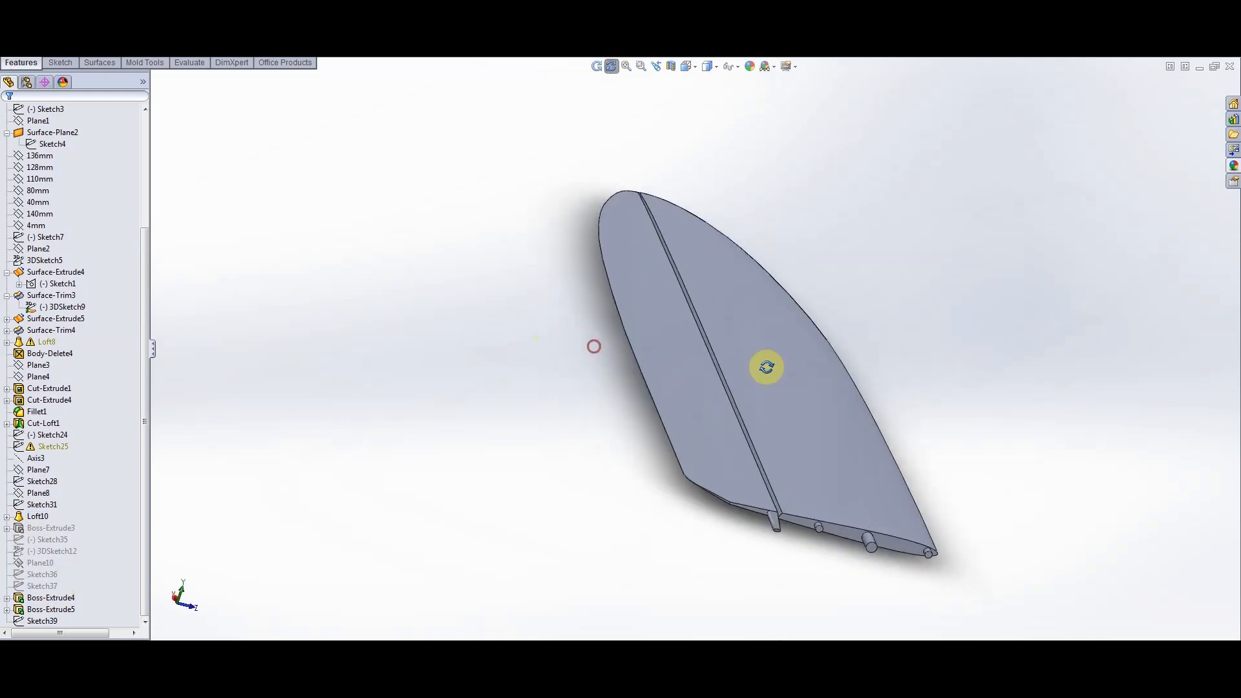
scroll(821, 446, "down", 1)
scroll(601, 316, "up", 3)
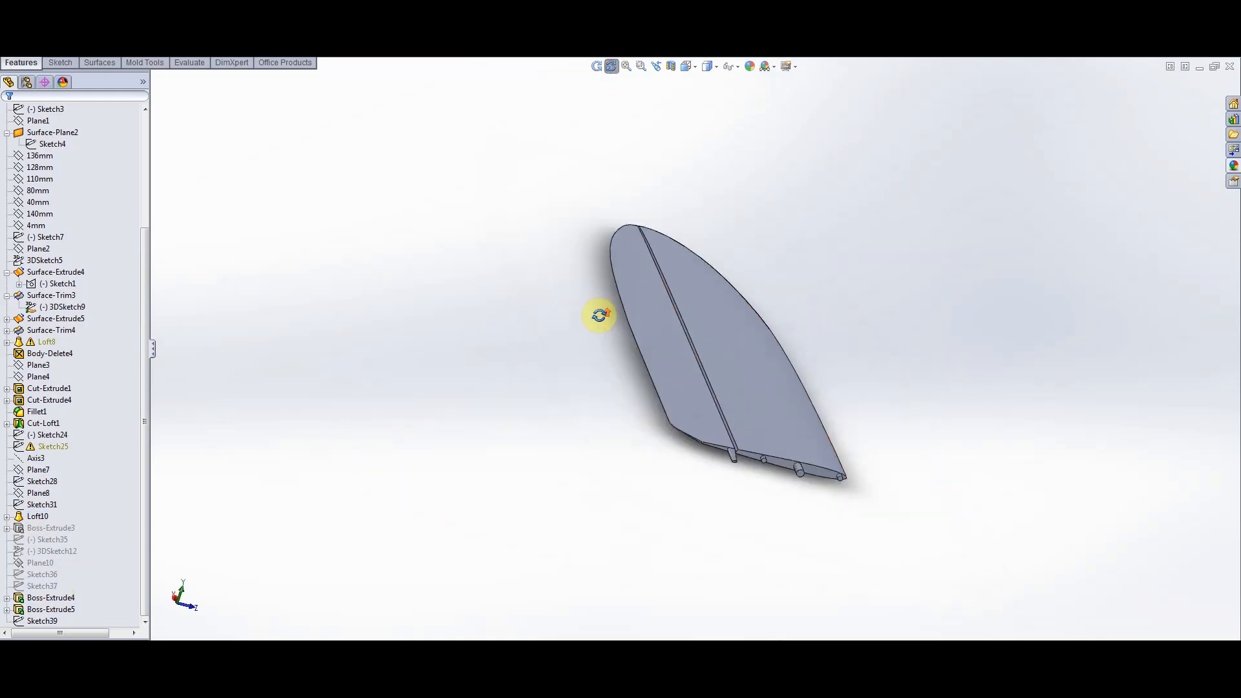
left_click_drag(665, 318, 691, 313)
scroll(790, 369, "down", 2)
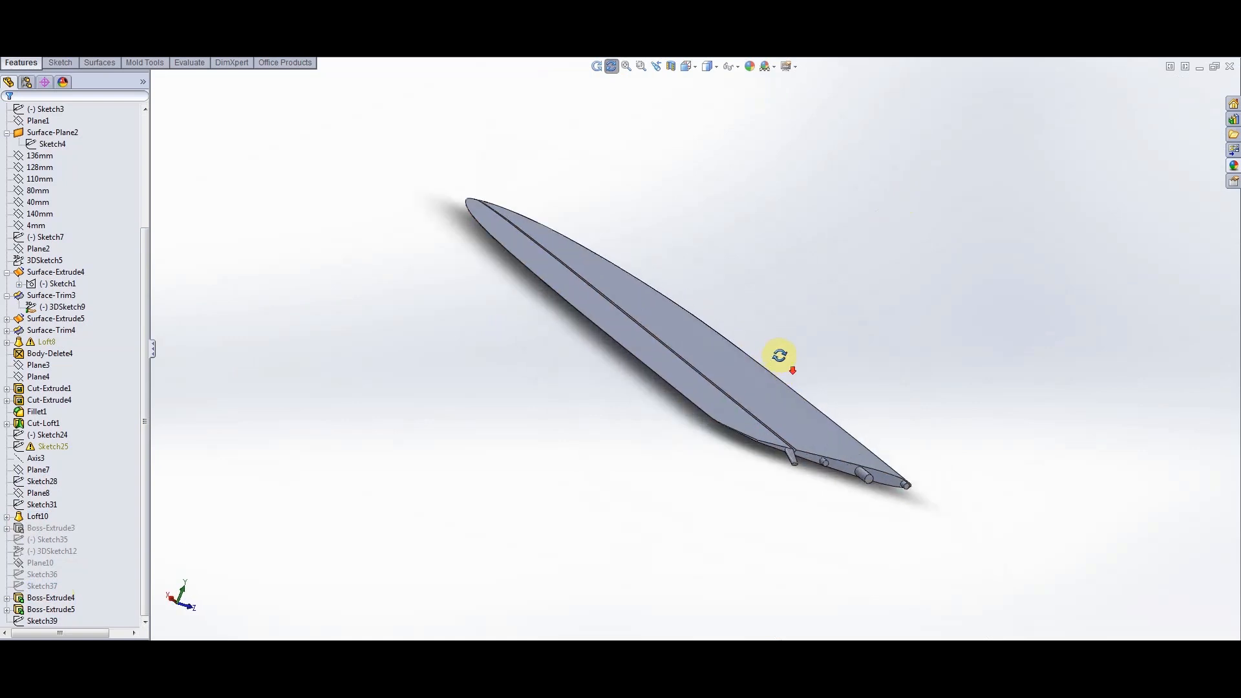
scroll(889, 426, "down", 7)
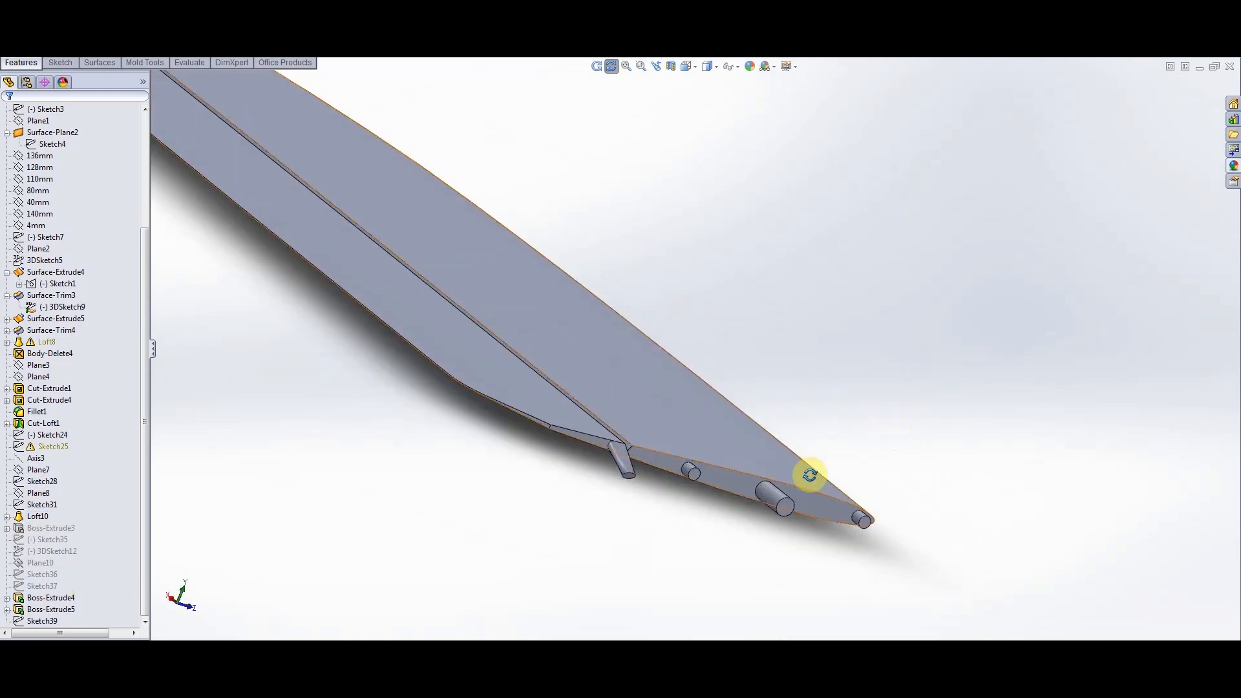
scroll(549, 458, "up", 3)
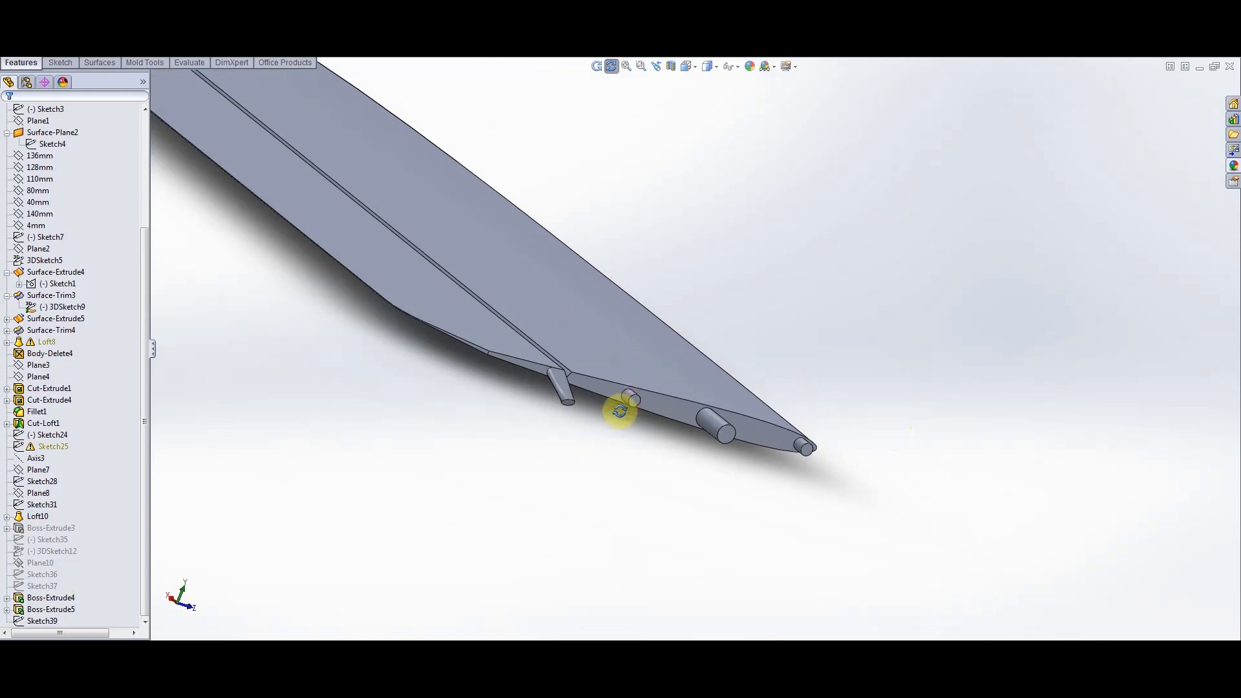
key("Escape")
scroll(534, 340, "up", 4)
scroll(650, 277, "down", 2)
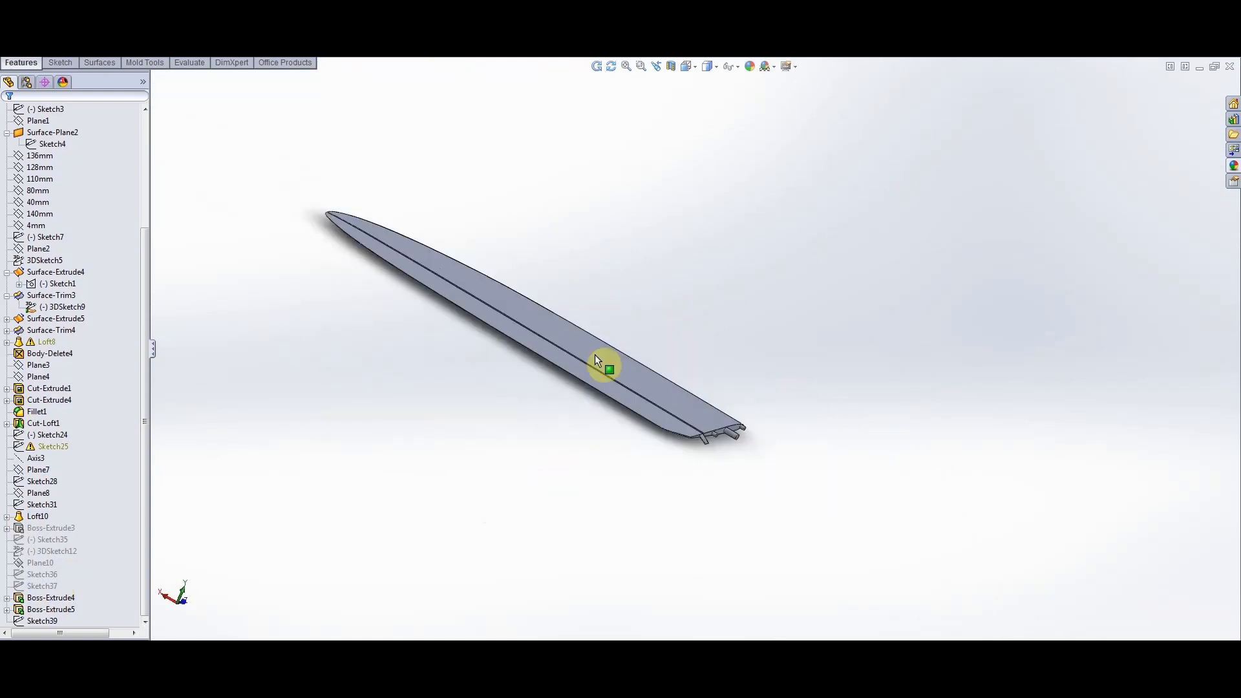
scroll(696, 359, "down", 1)
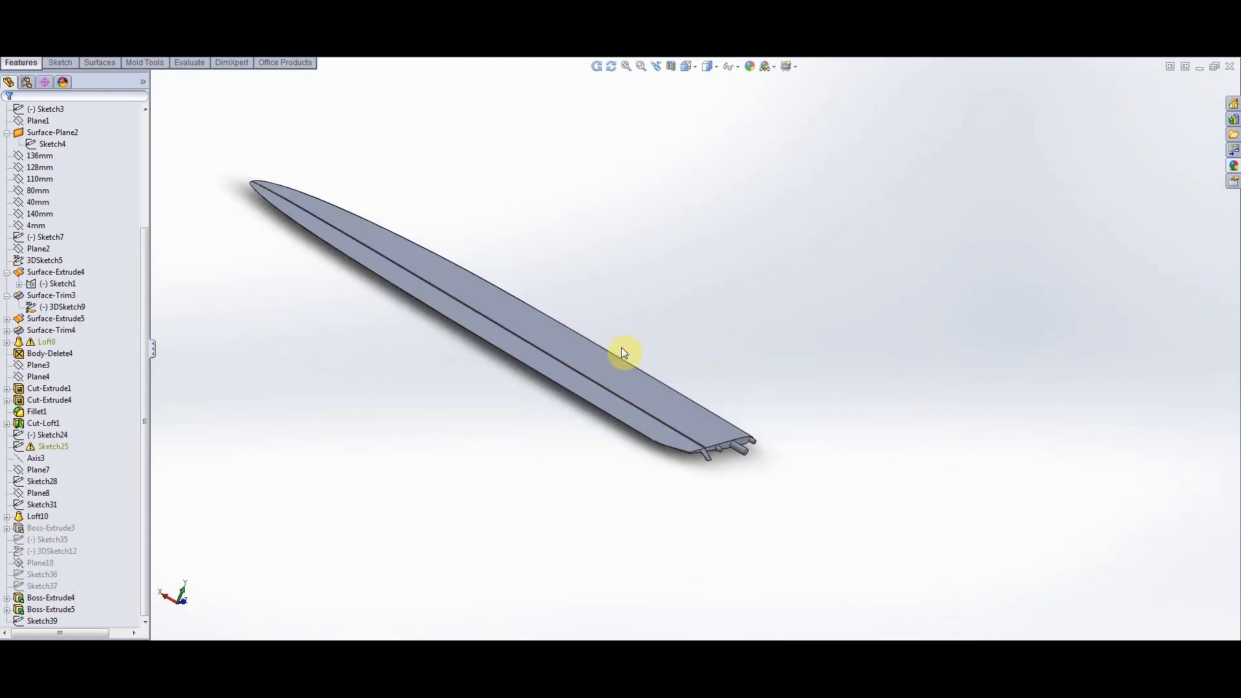
scroll(640, 350, "down", 1)
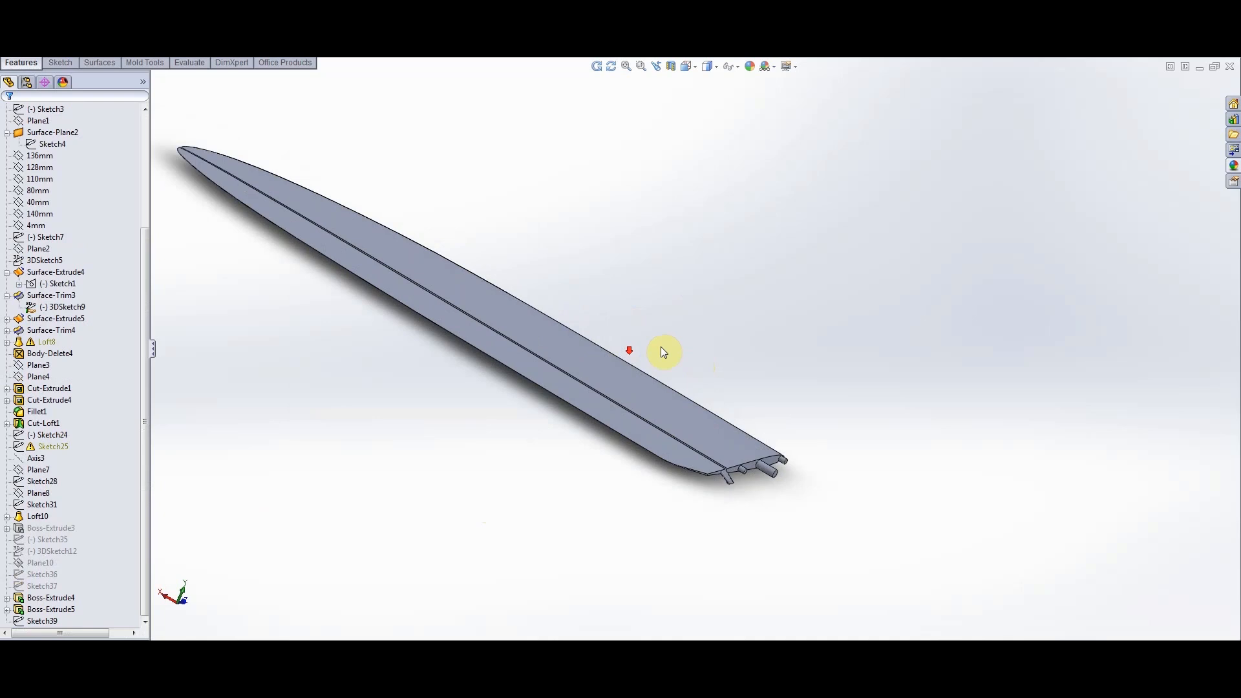
Mirror the entire tail body about its flat root face with Merge solids turned off
left_click(449, 57)
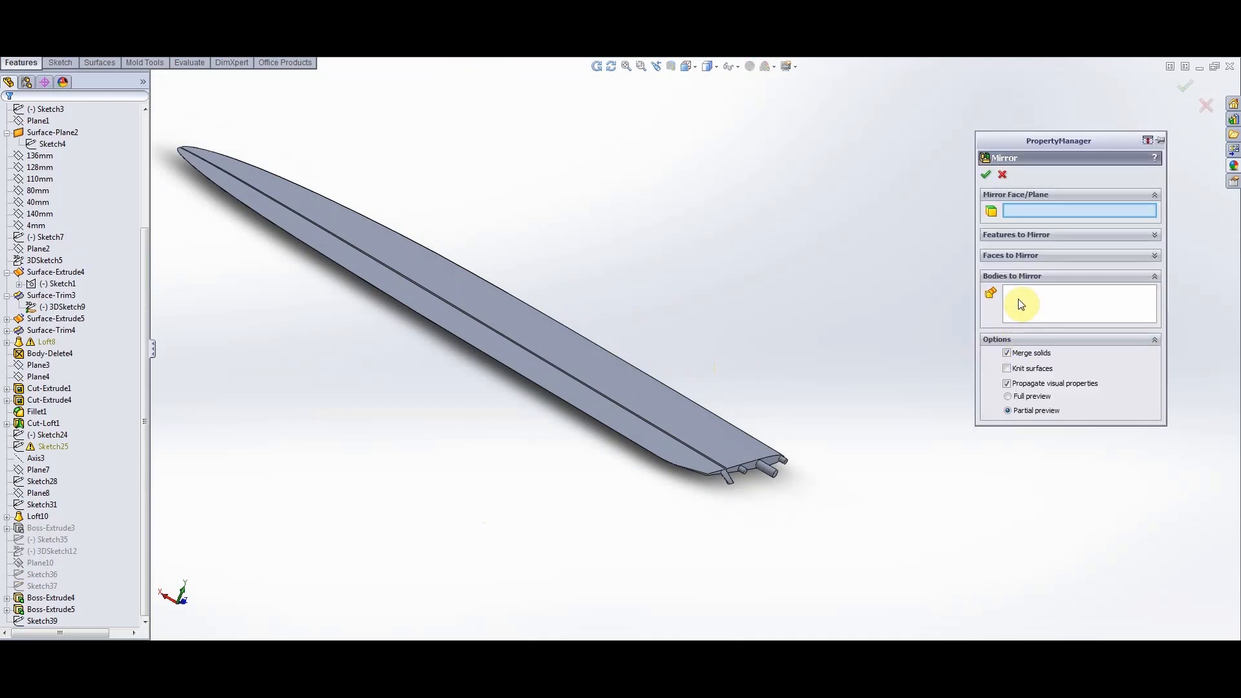
scroll(875, 423, "down", 3)
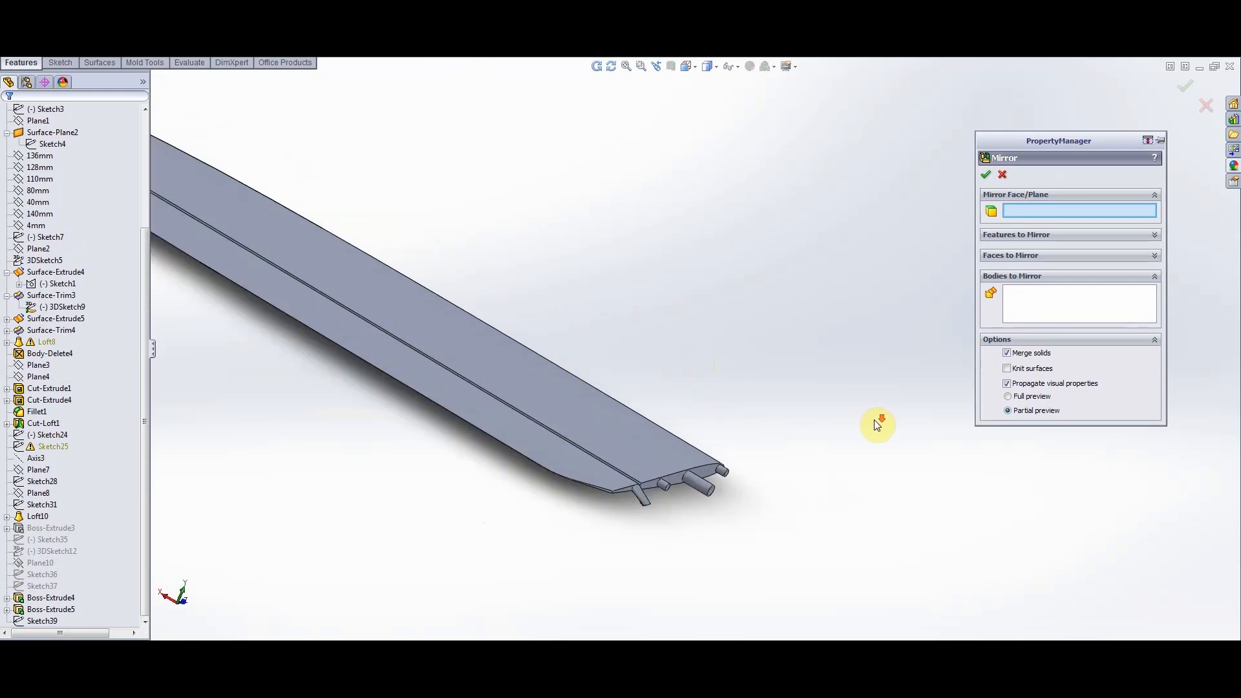
scroll(727, 548, "down", 3)
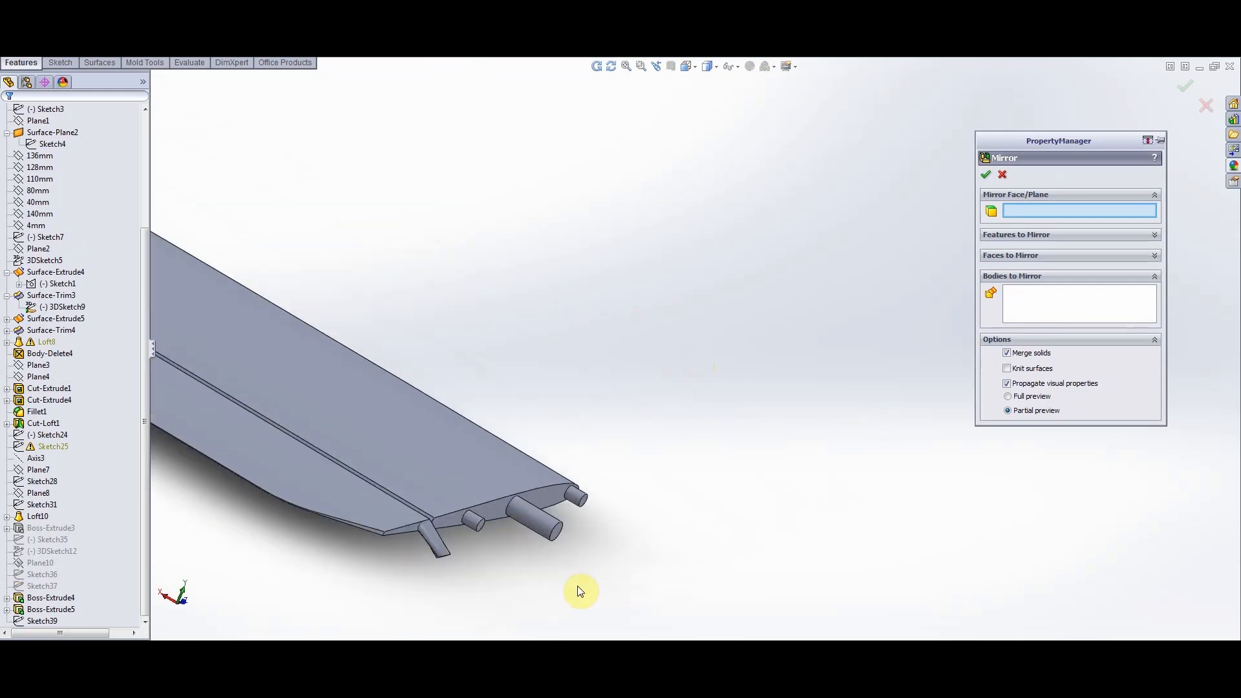
left_click(494, 506)
scroll(710, 481, "up", 3)
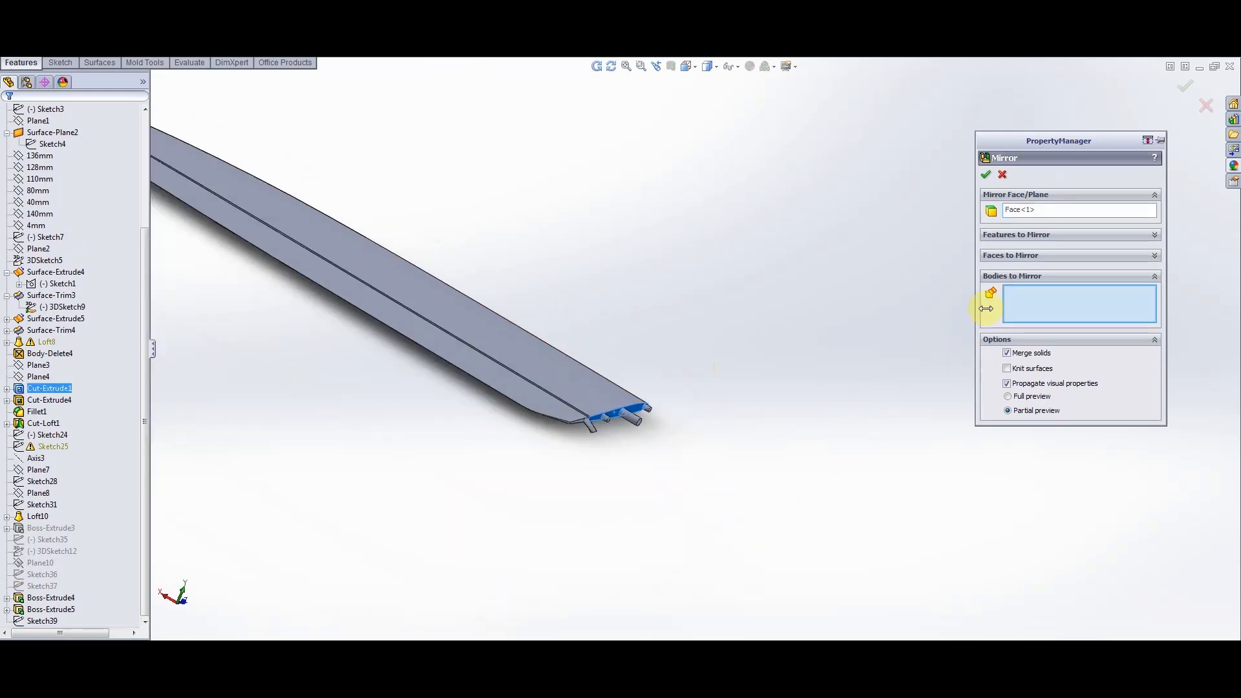
left_click(486, 351)
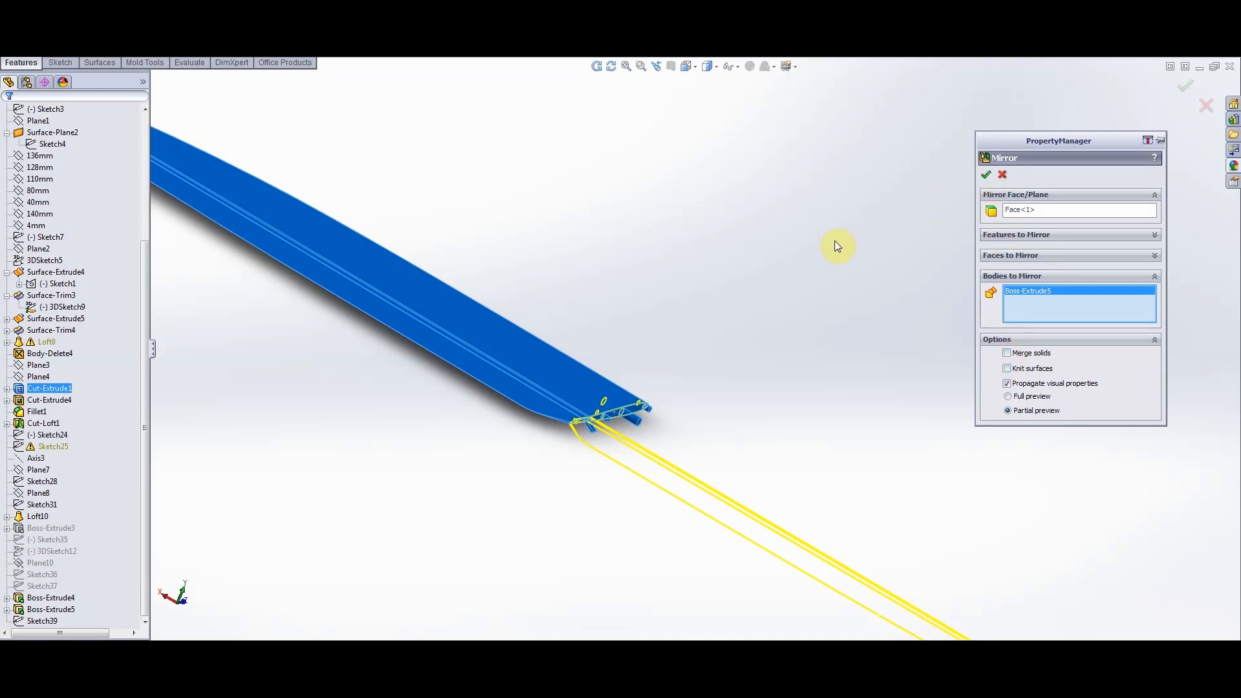
key("Return")
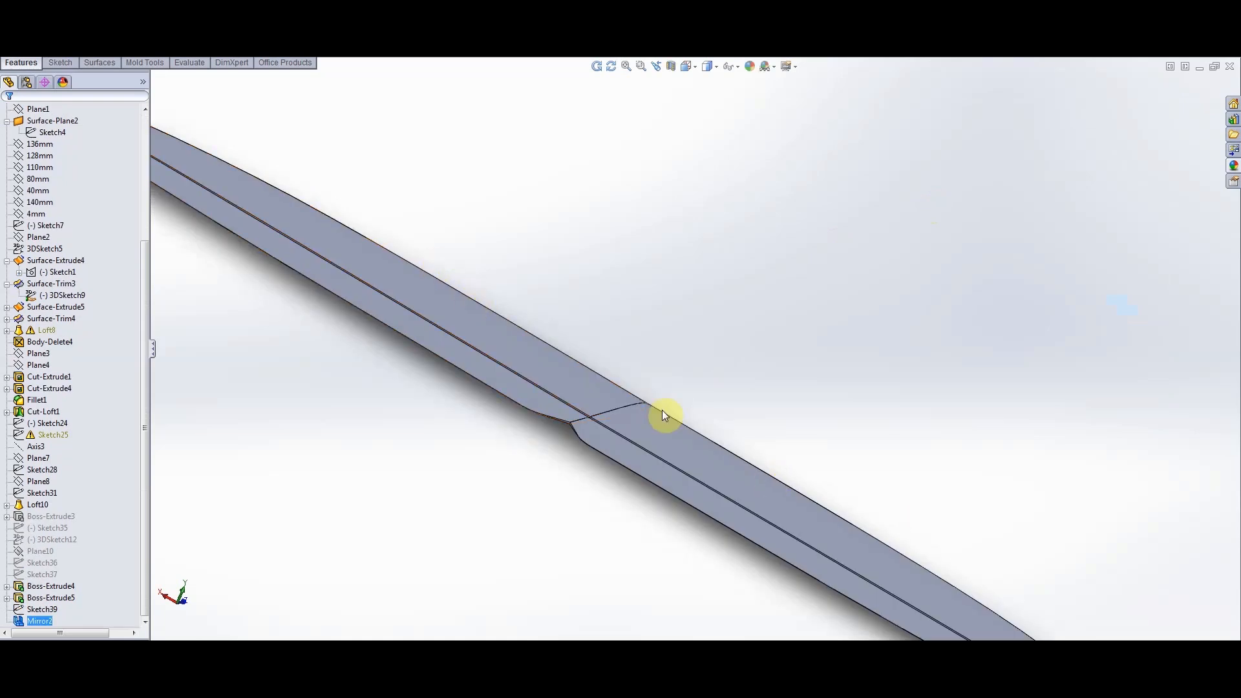
Delete the original tail body with Delete Body, choosing Boss-Extrude5 in place of the preselected mirrored body
scroll(640, 413, "up", 5)
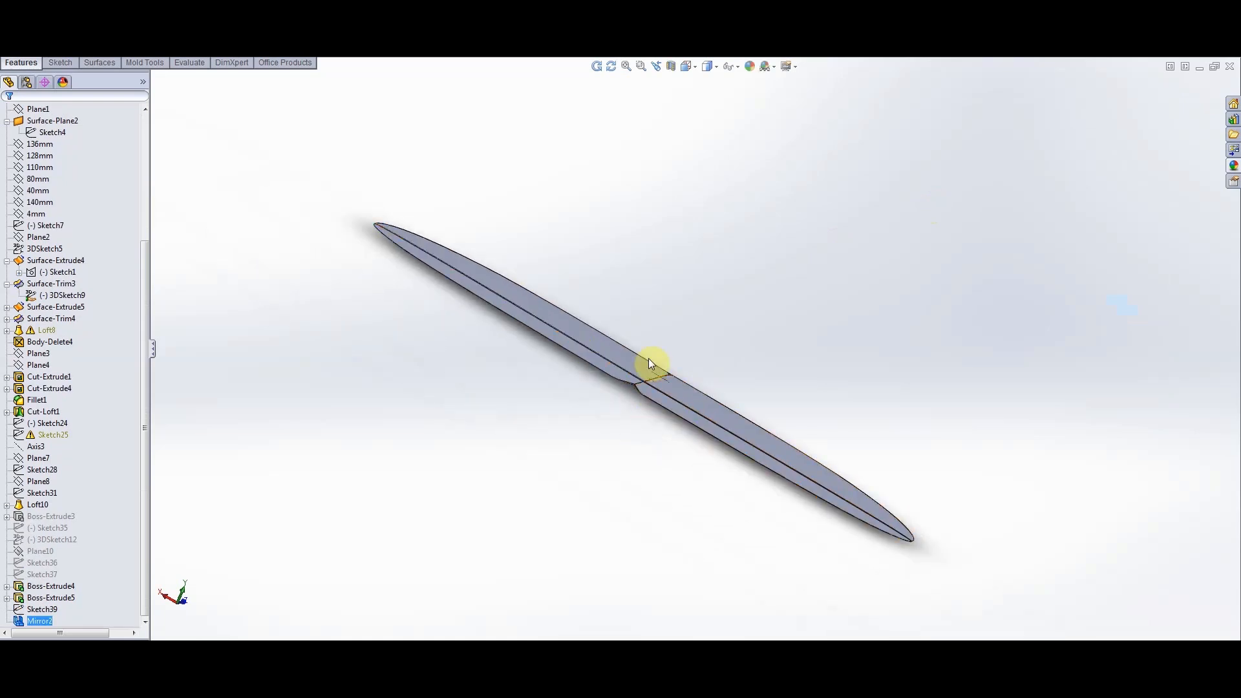
scroll(649, 358, "down", 5)
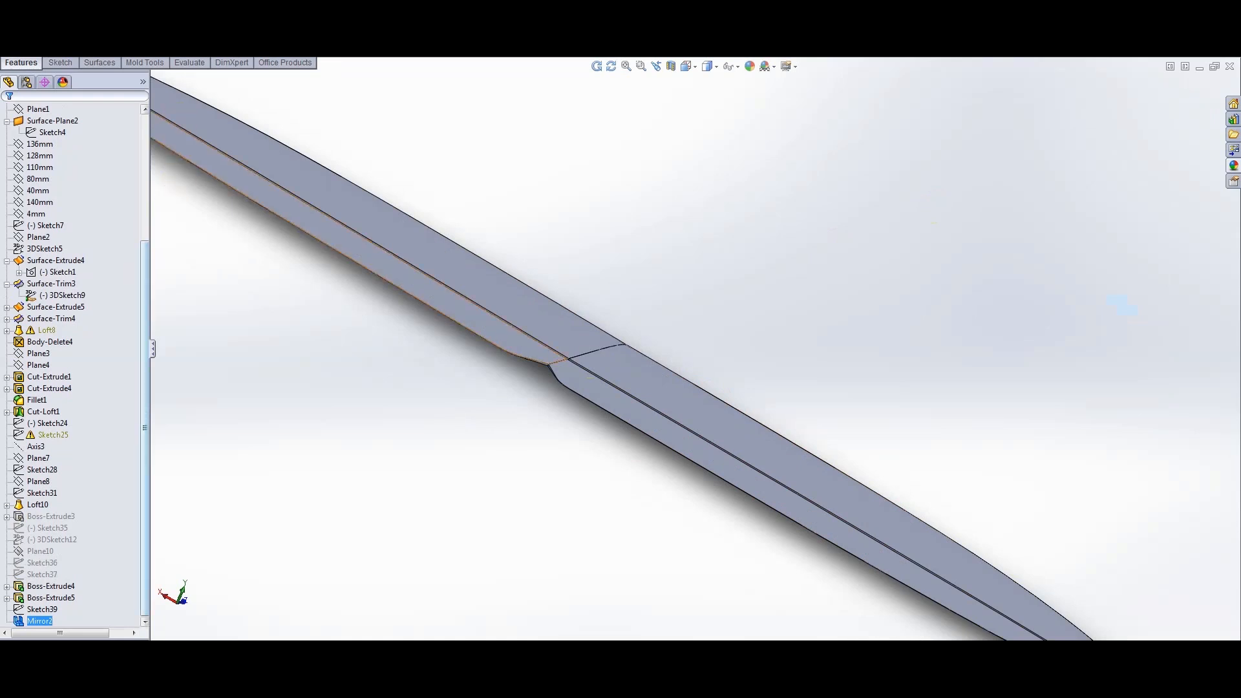
key("alt+i")
mouse_move(202, 55)
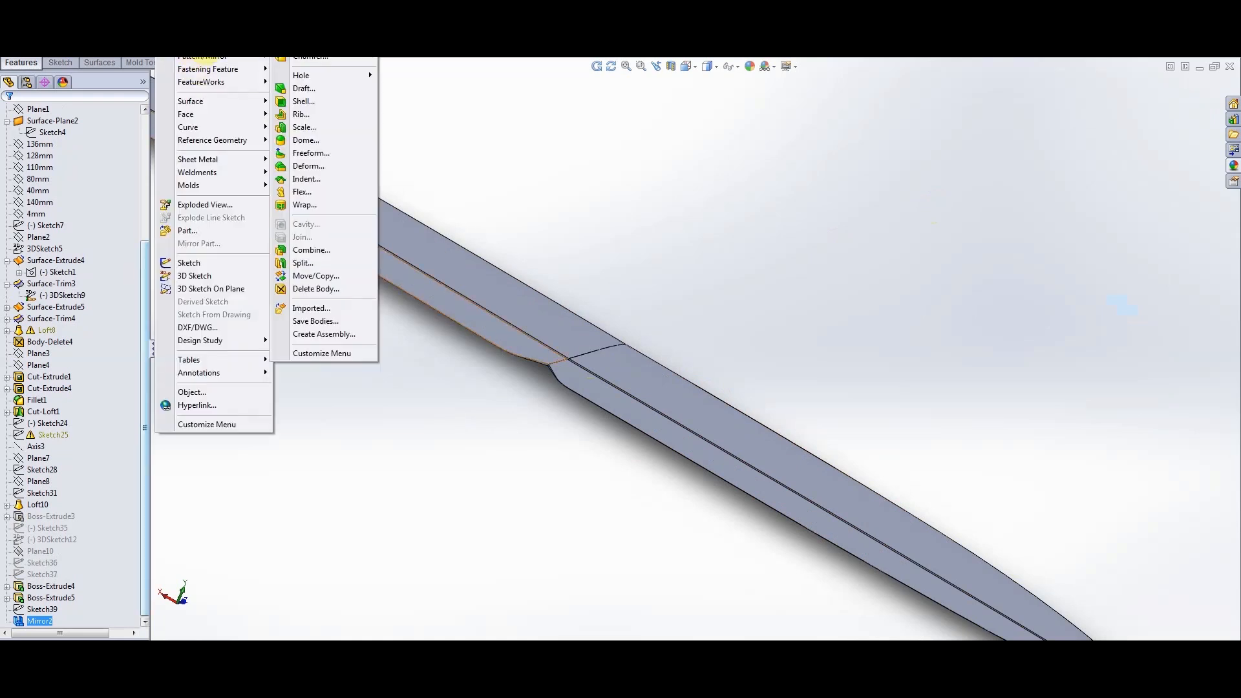
left_click(325, 288)
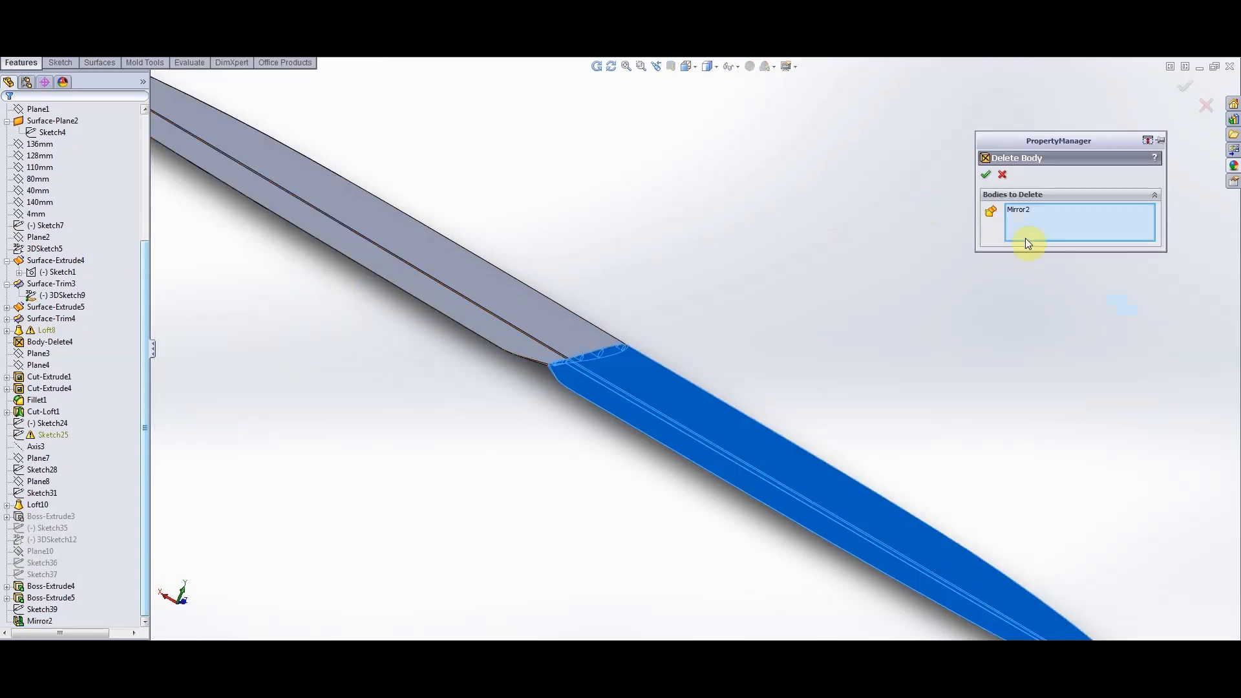
right_click(1048, 221)
left_click(1105, 230)
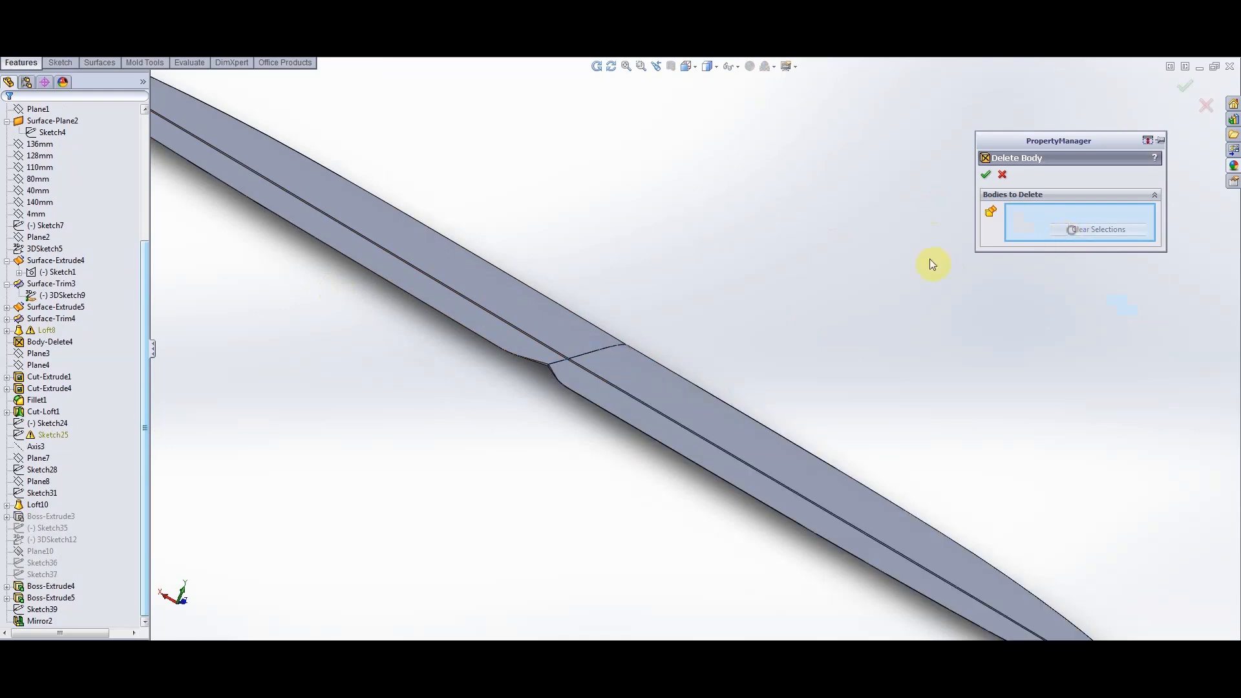
left_click(440, 265)
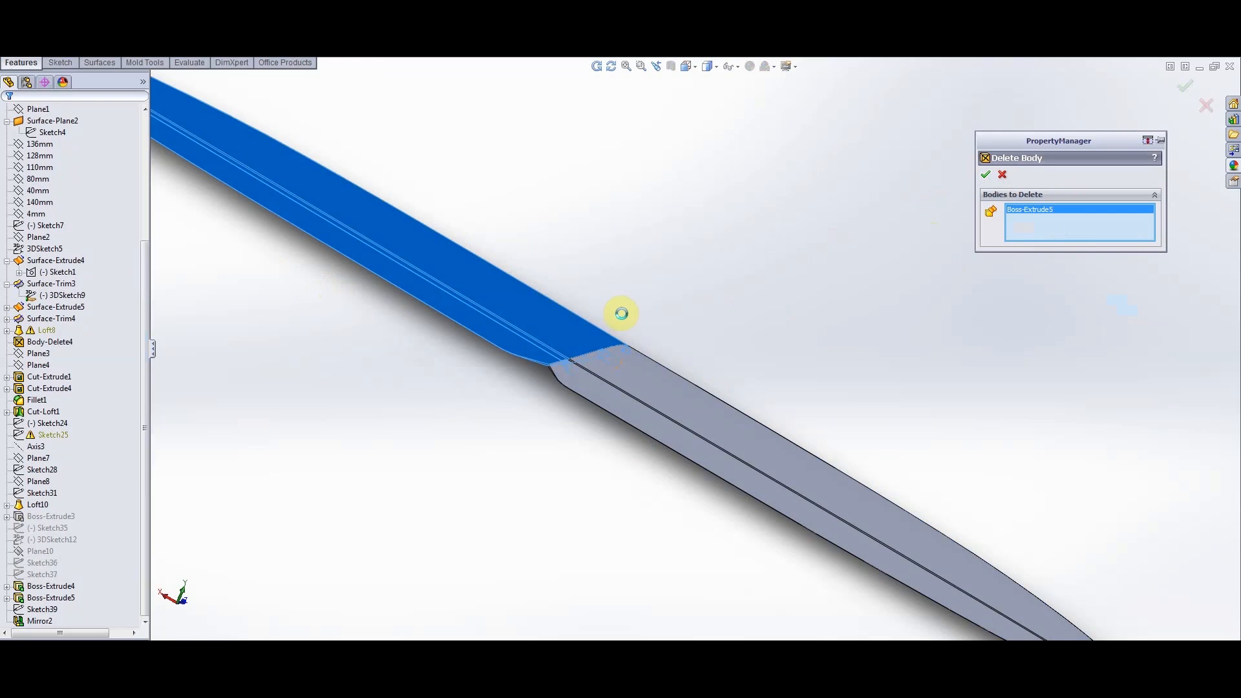
Inspect the mirrored tail half, examining the three pins and the control horn on its root face
scroll(685, 359, "up", 3)
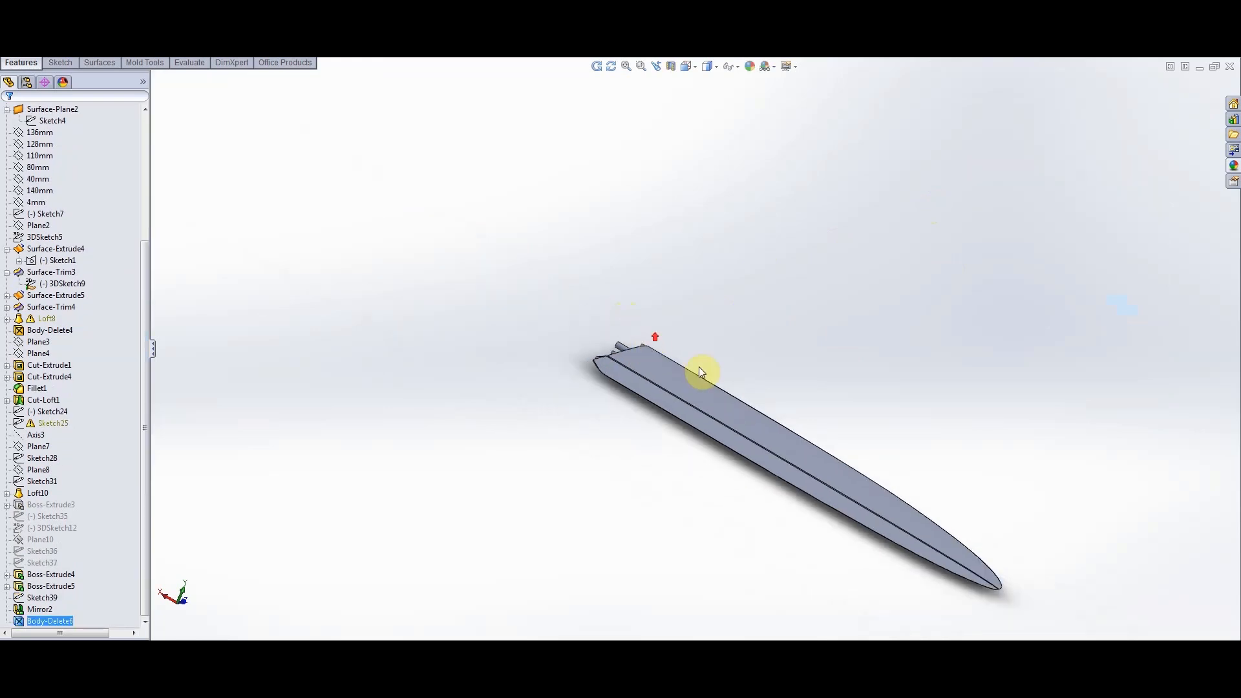
scroll(782, 425, "down", 3)
left_click(611, 66)
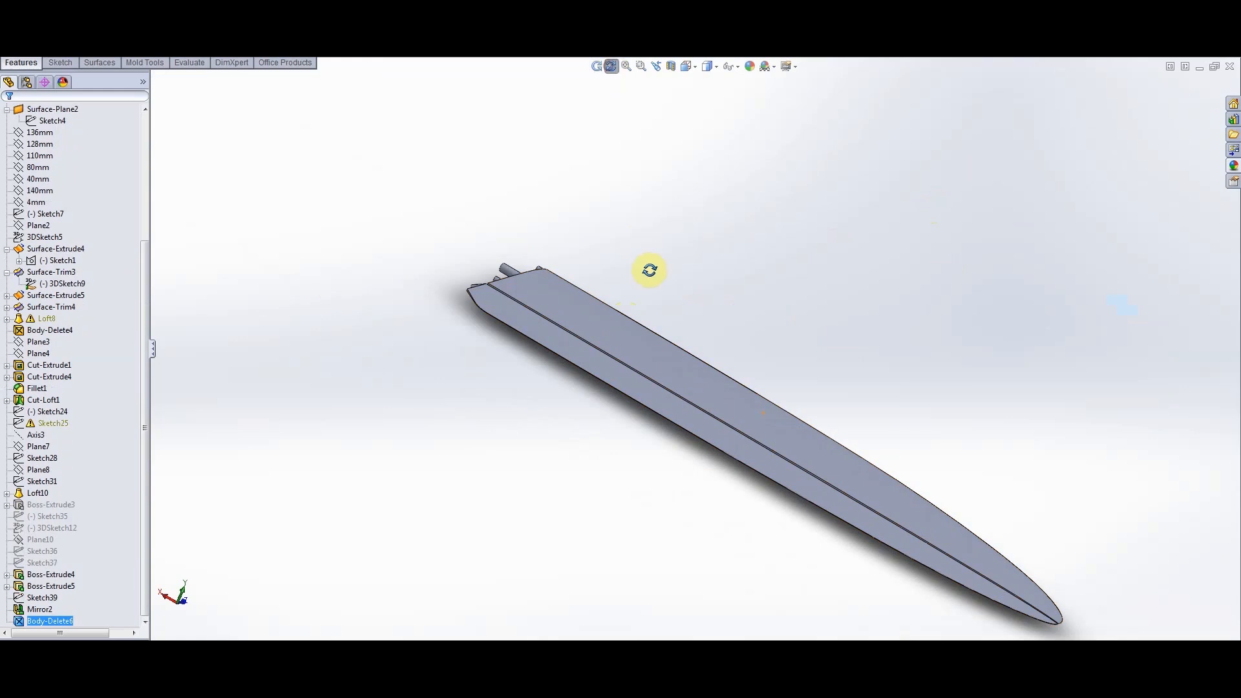
left_click_drag(649, 268, 657, 415)
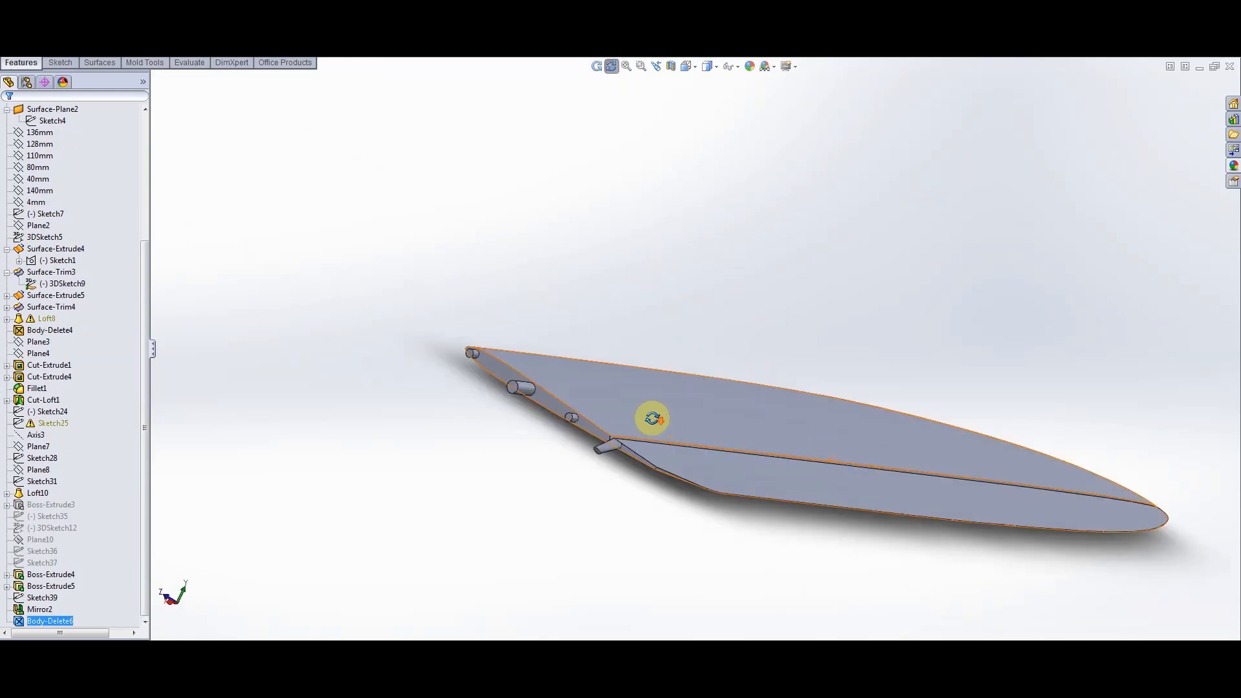
scroll(478, 358, "down", 5)
scroll(452, 362, "down", 3)
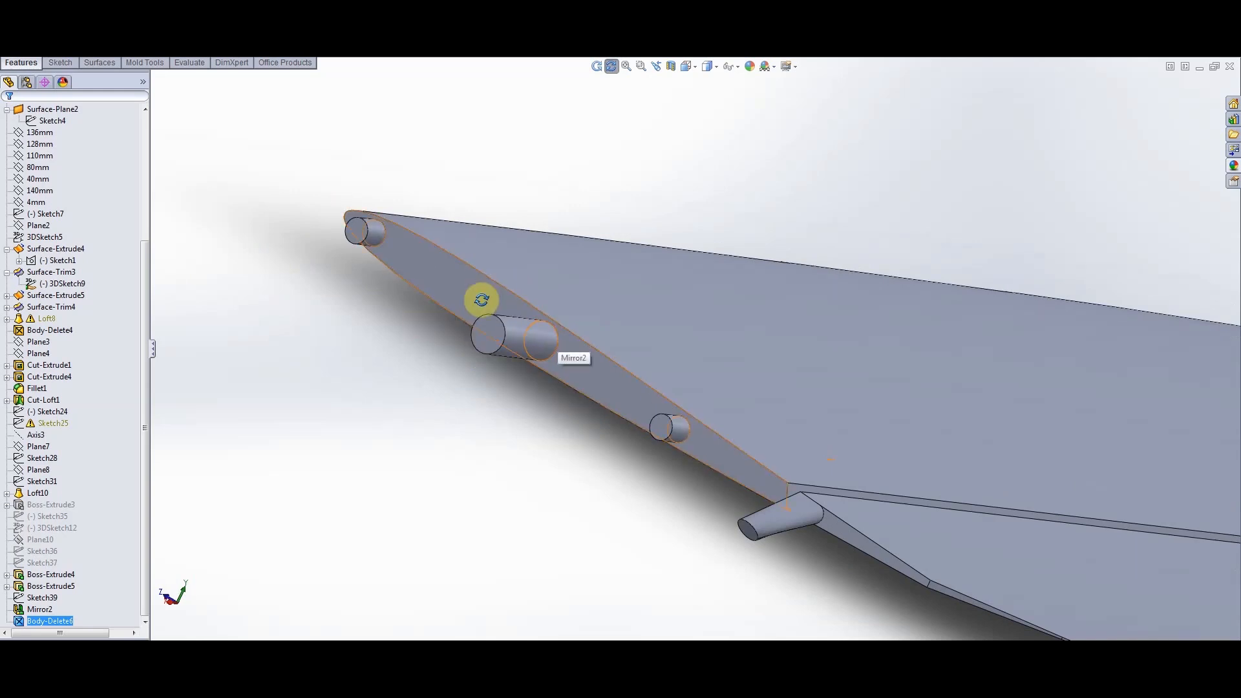
scroll(553, 417, "up", 2)
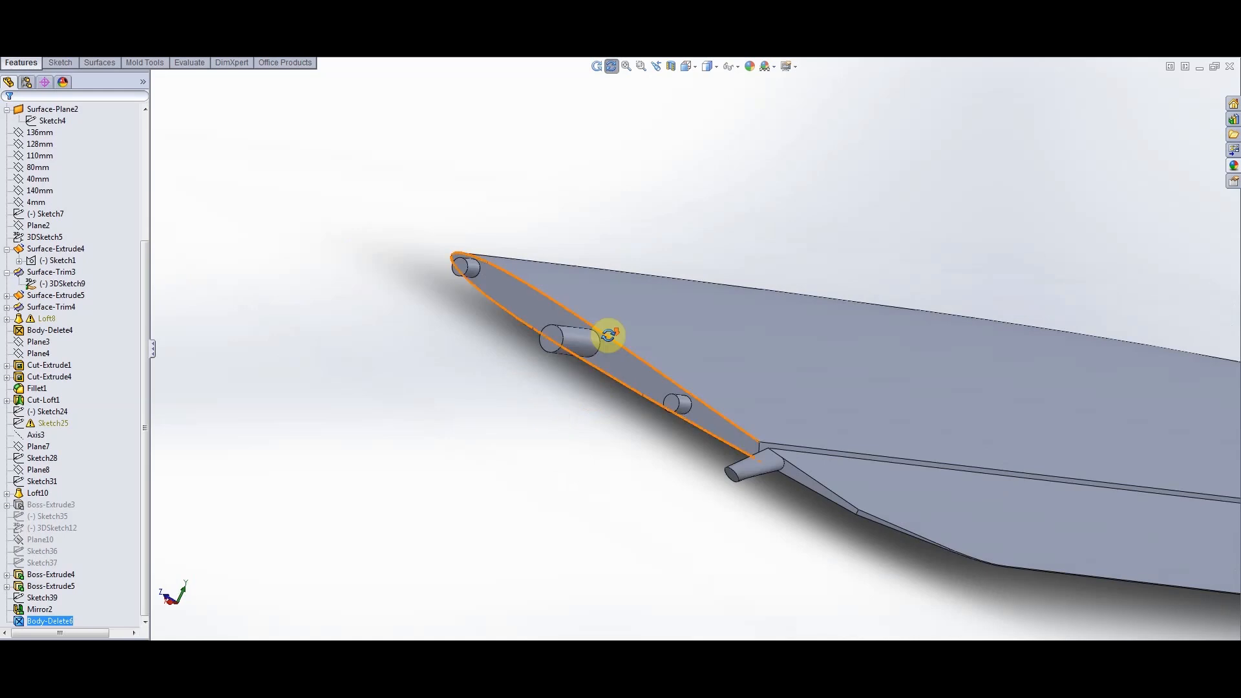
scroll(596, 362, "down", 4)
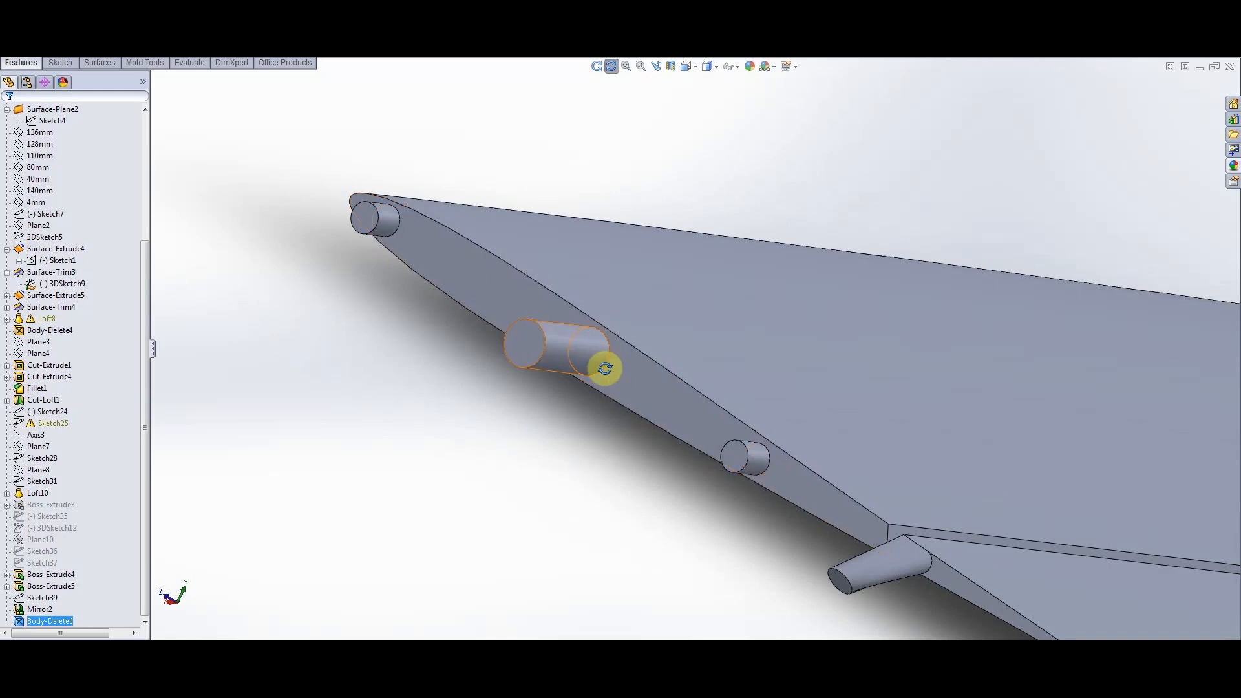
scroll(601, 363, "up", 2)
scroll(629, 348, "down", 3)
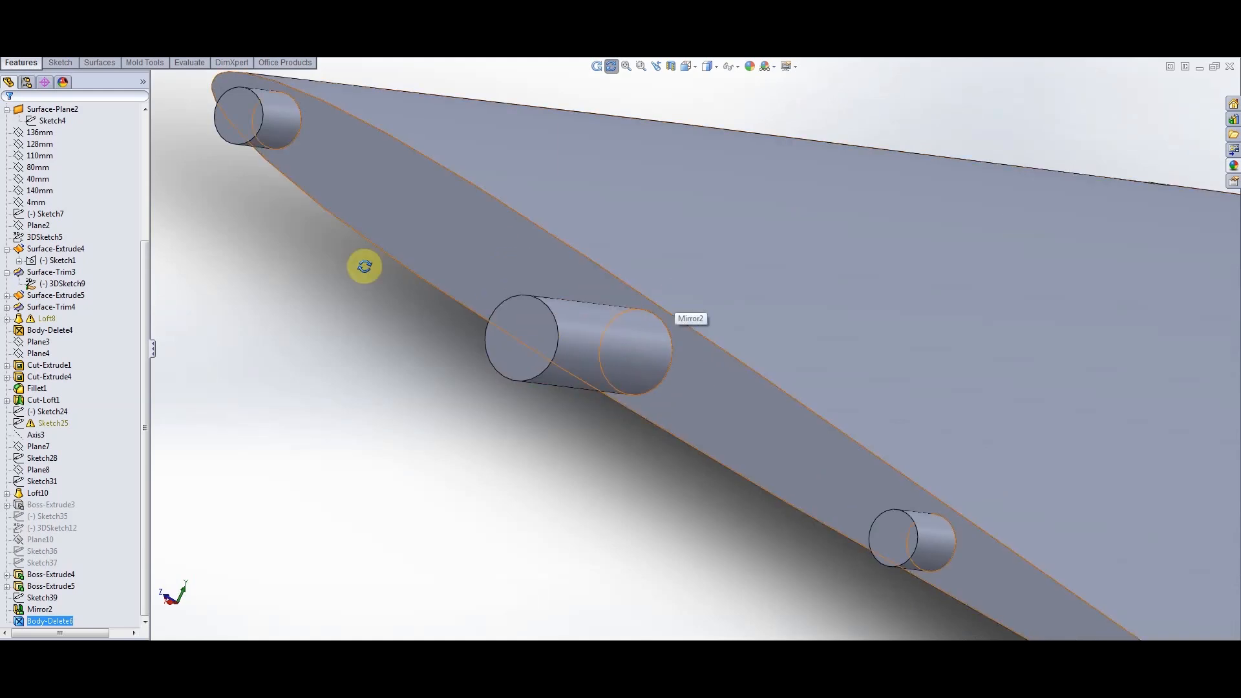
Delete the Body-Delete6 feature to bring back the original tail body beside its mirrored copy
left_click_drag(300, 269, 265, 502)
left_click(52, 609)
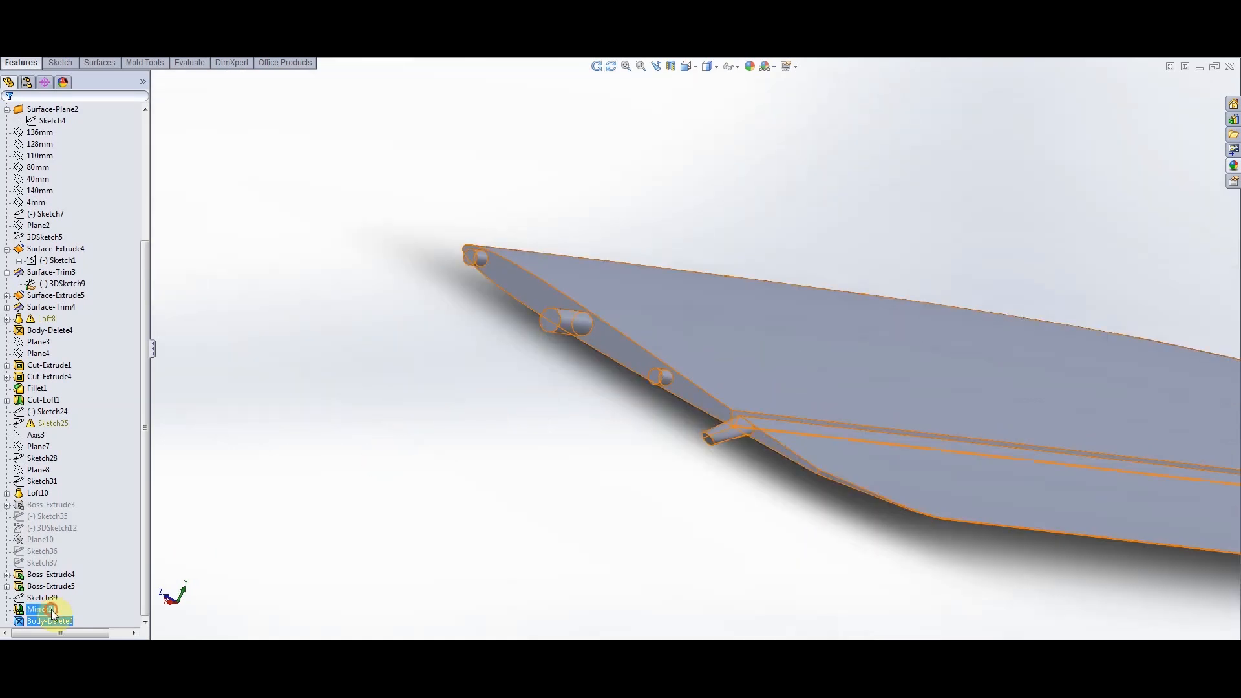
left_click(53, 621)
right_click(53, 621)
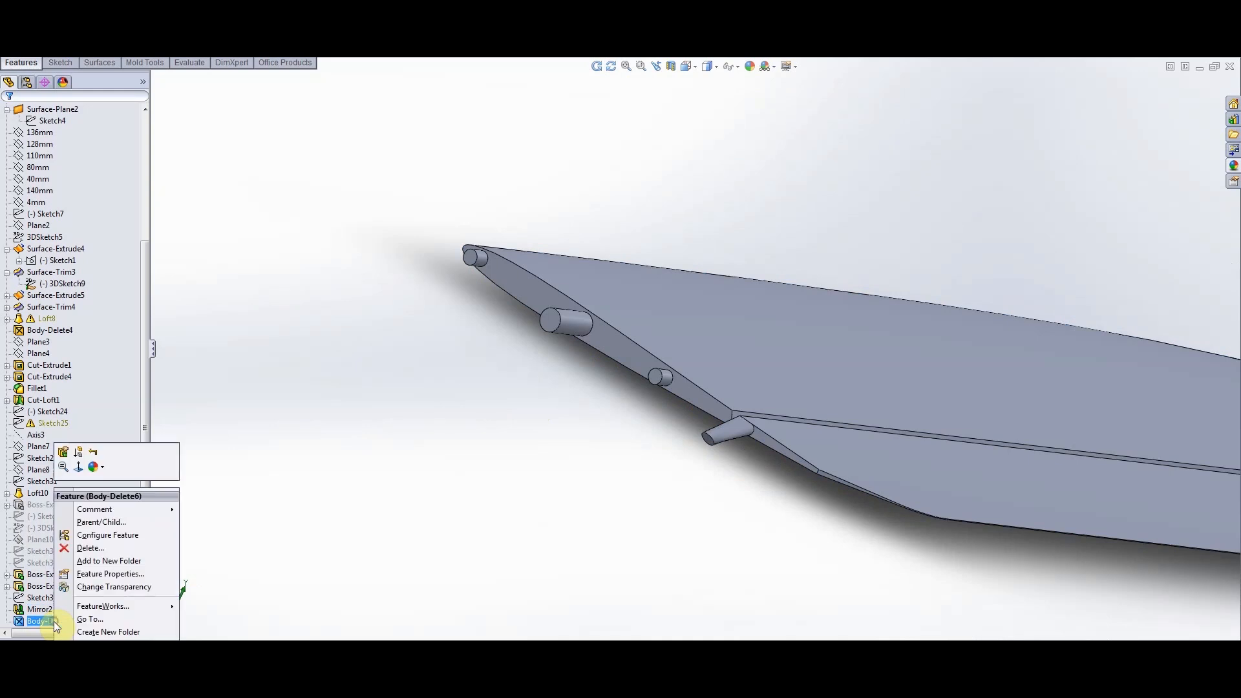
left_click(98, 549)
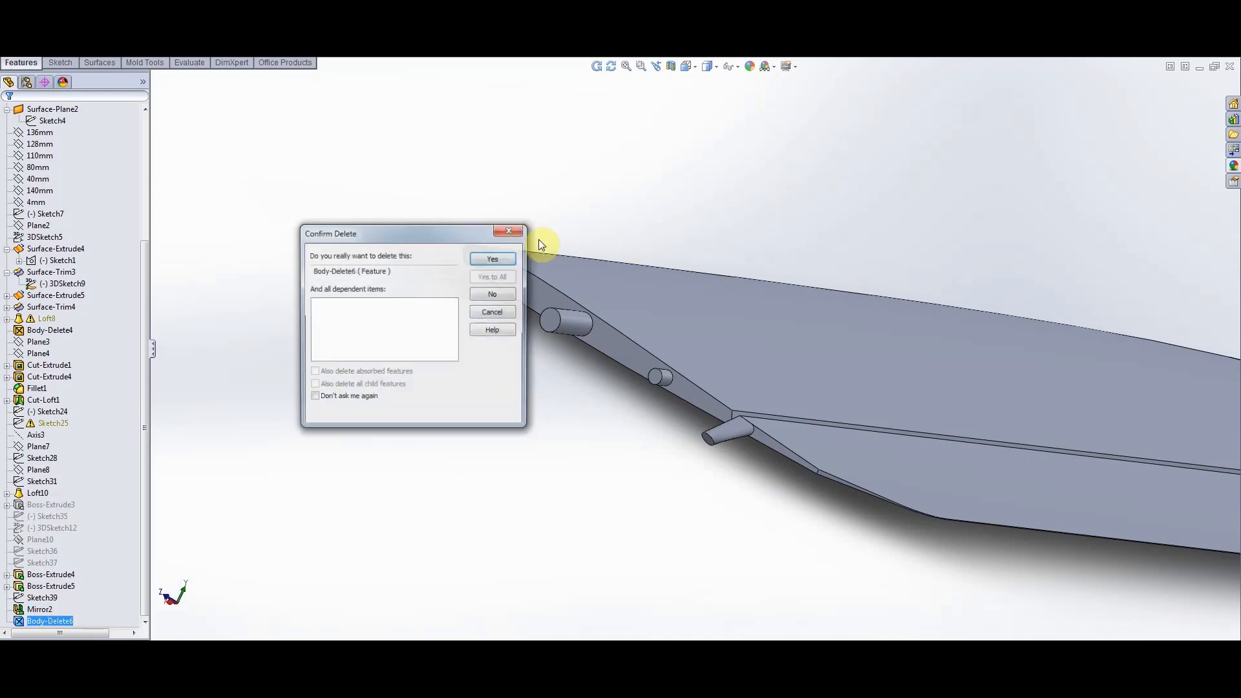
left_click(494, 259)
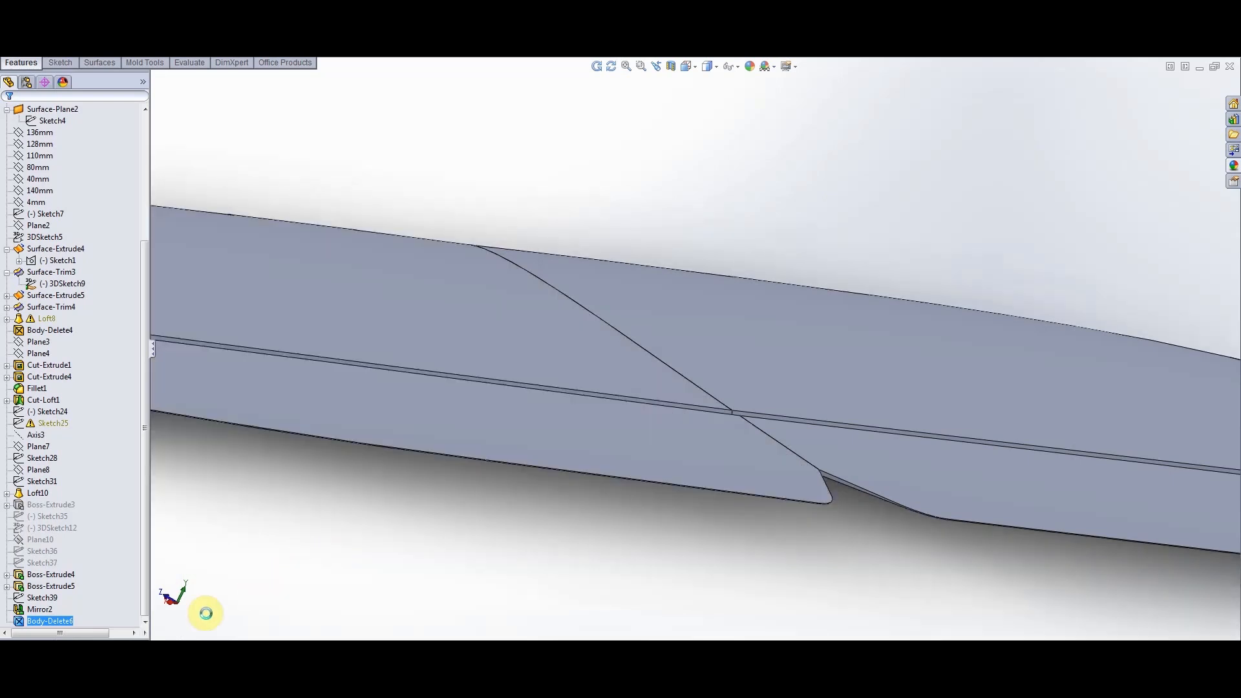
Delete the Mirror2 feature to remove the mirrored tail half, keeping only the original body
right_click(48, 624)
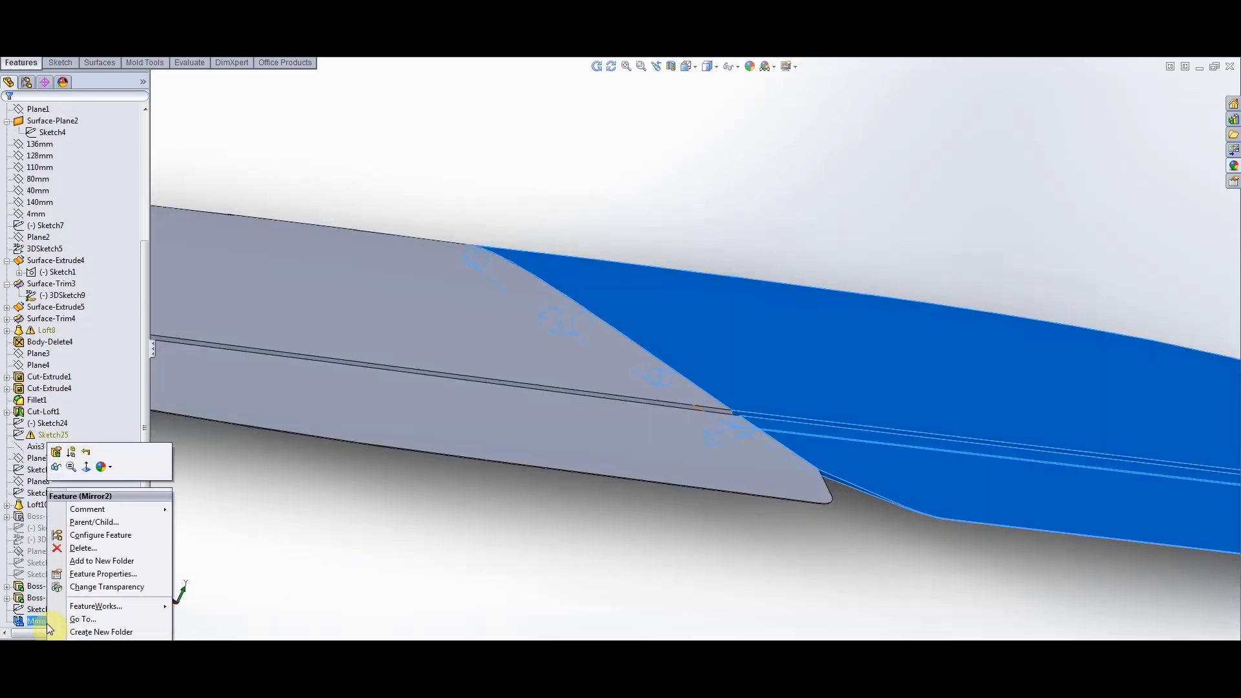
left_click(102, 543)
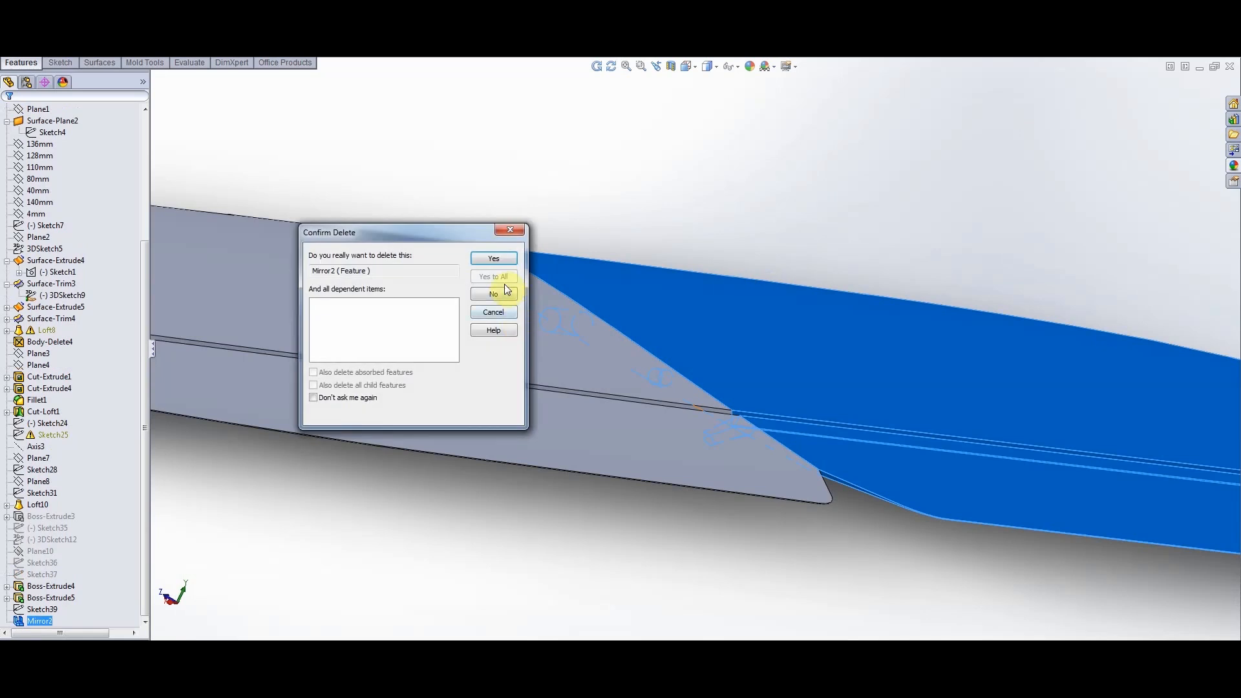
left_click(496, 261)
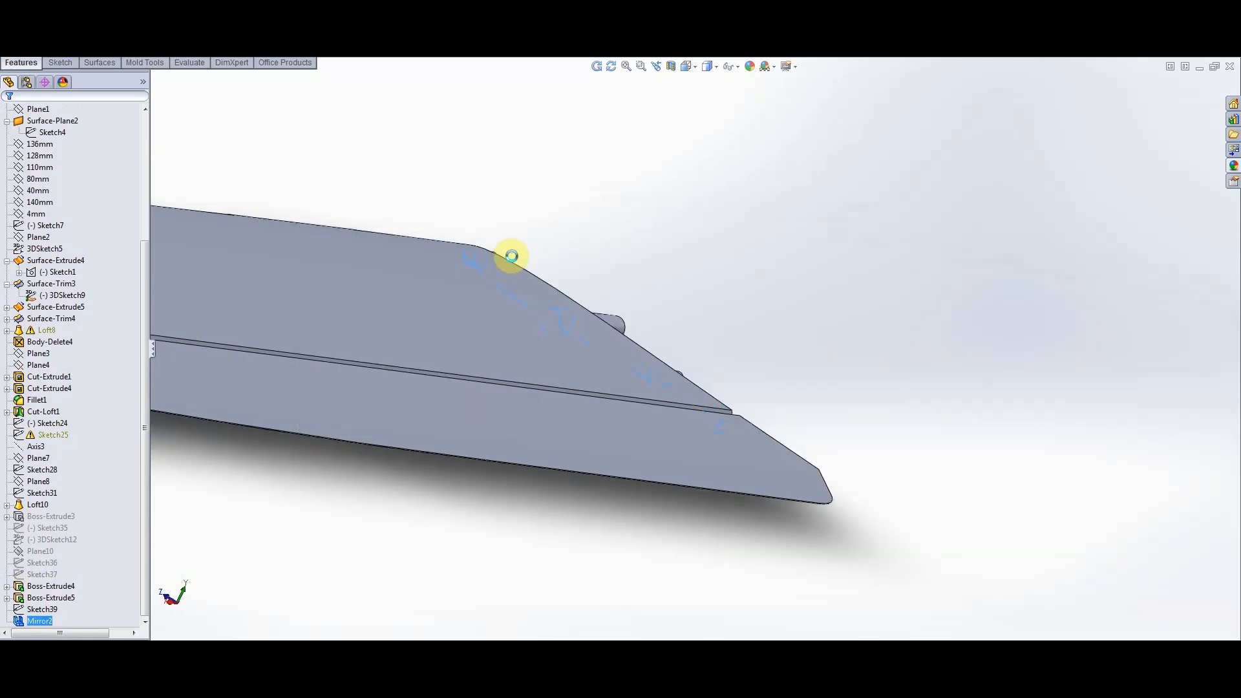
Inspect the original tail half all round, from its outline to the pins and control horn at the root end
scroll(672, 364, "up", 6)
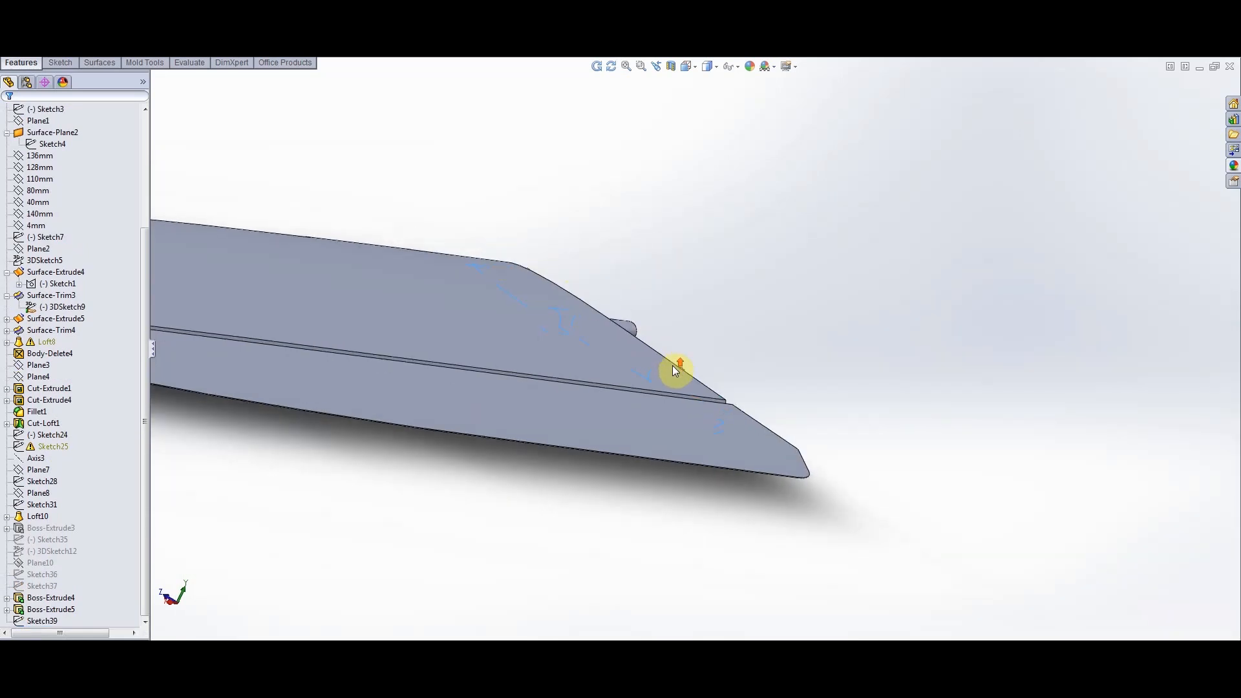
scroll(571, 281, "down", 1)
scroll(545, 296, "down", 2)
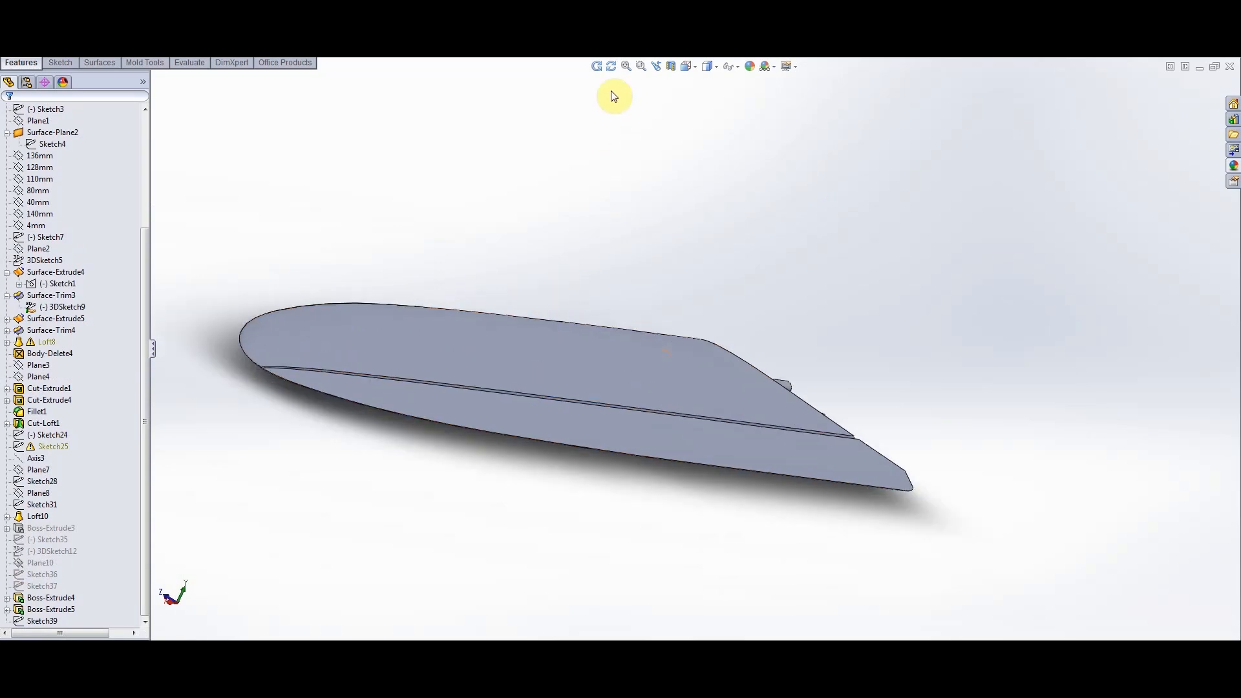
left_click(611, 66)
left_click_drag(695, 380, 711, 352)
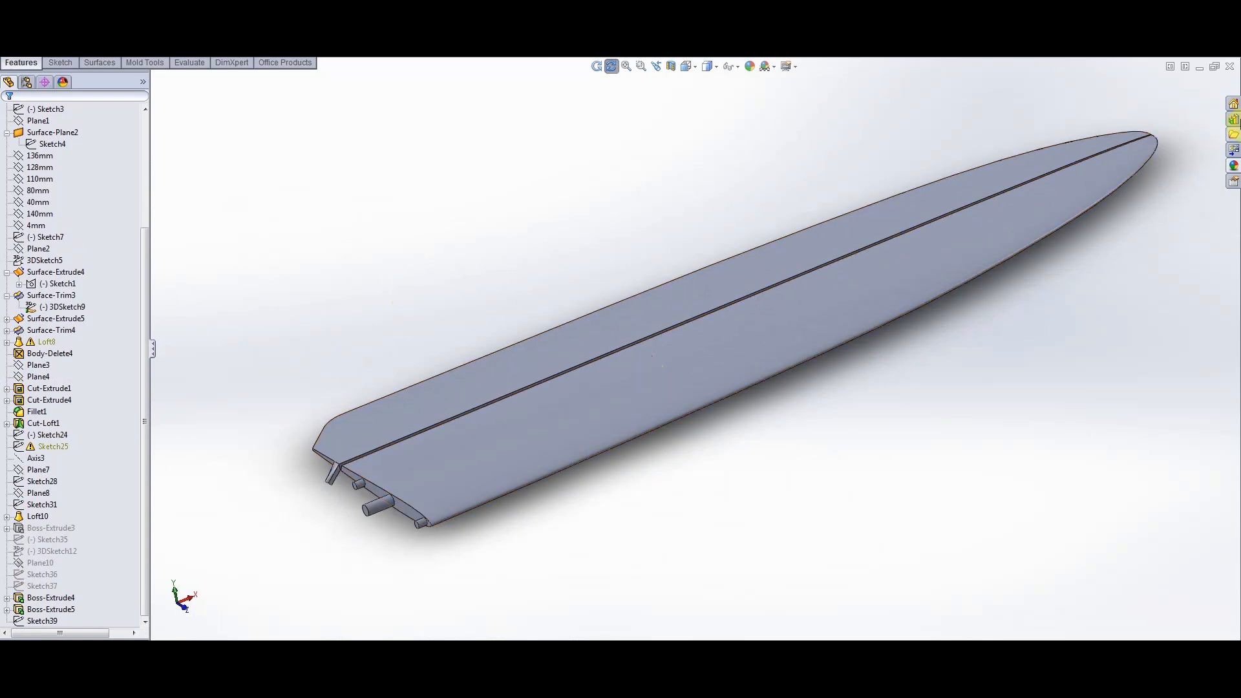
left_click_drag(679, 251, 687, 368)
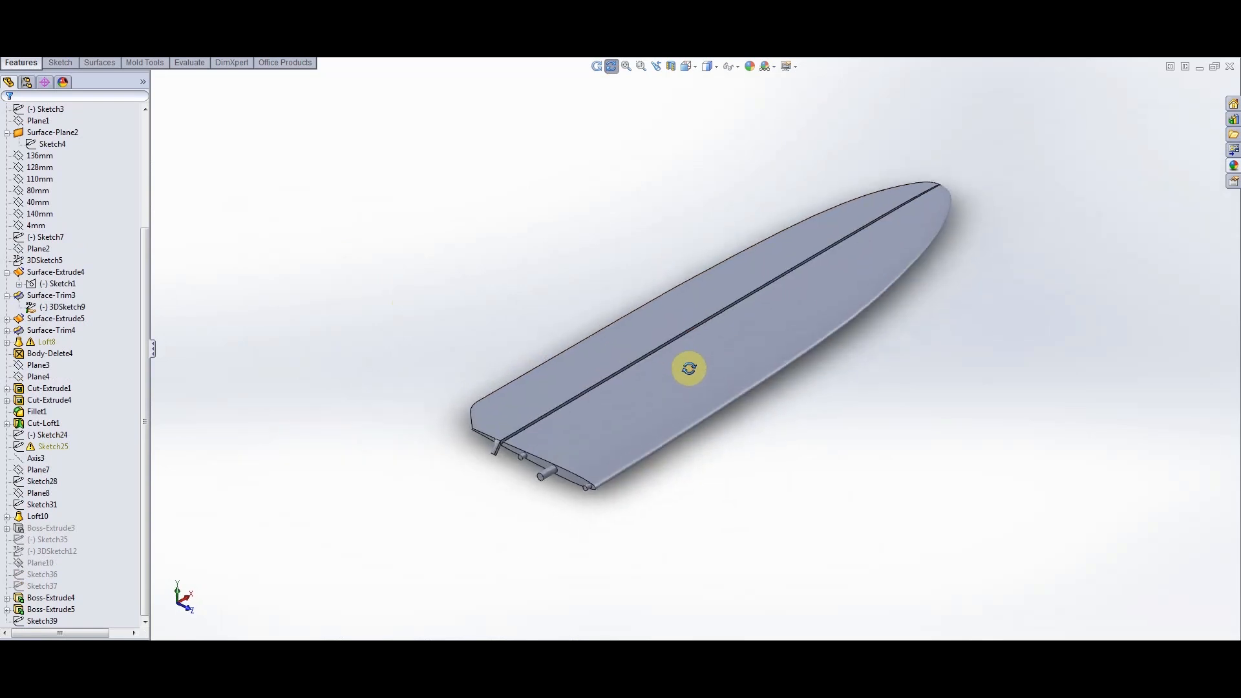
left_click_drag(846, 167, 589, 370)
left_click_drag(667, 336, 706, 380)
Examine the tail half's surface, the gap running along its length and the root-end fittings from several angles
scroll(576, 556, "up", 2)
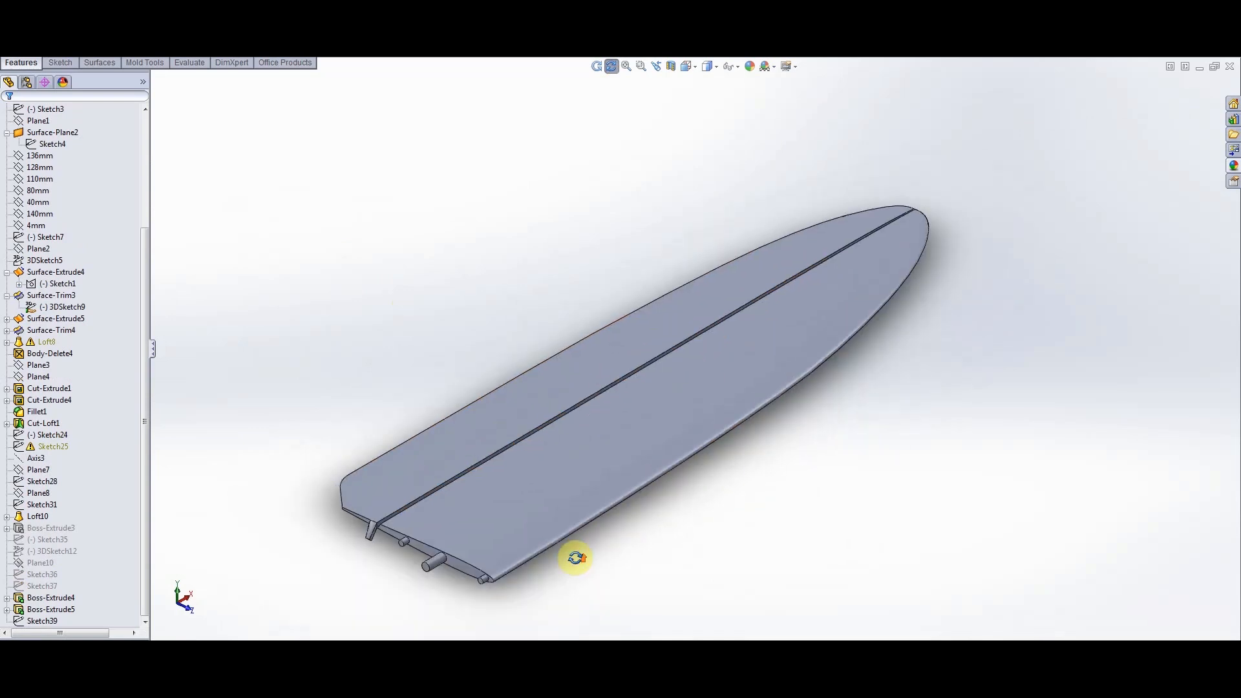
scroll(590, 491, "down", 1)
scroll(590, 478, "down", 3)
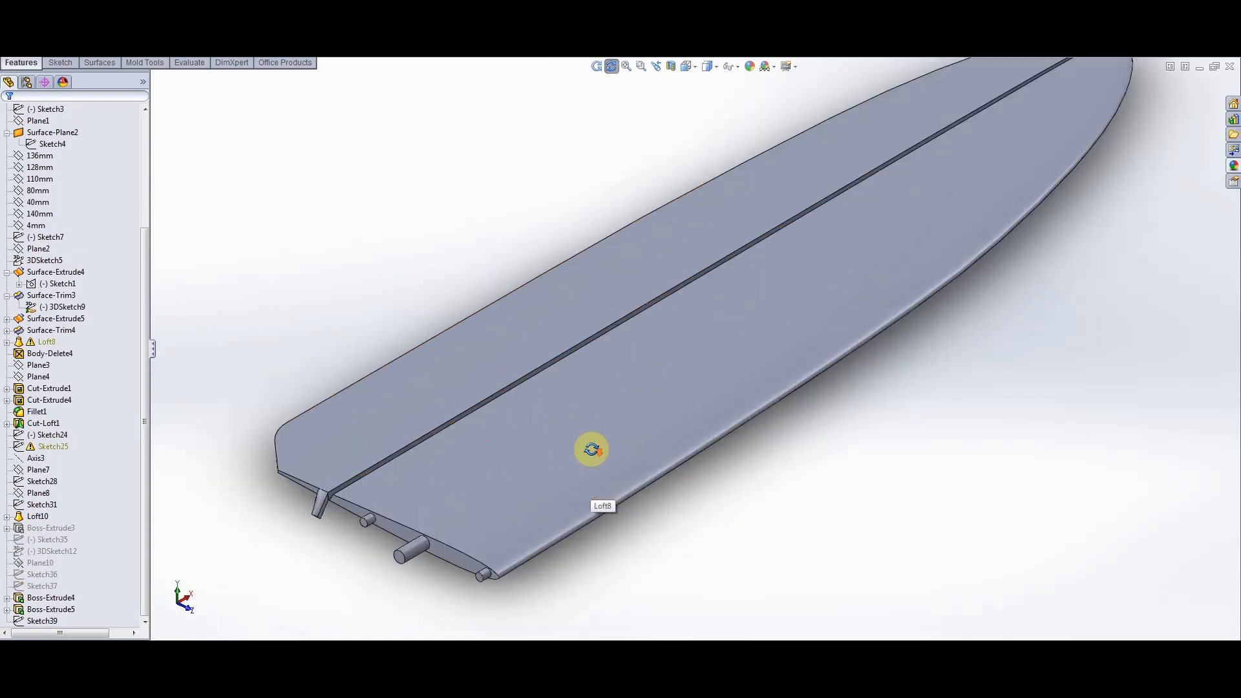
scroll(578, 442, "up", 2)
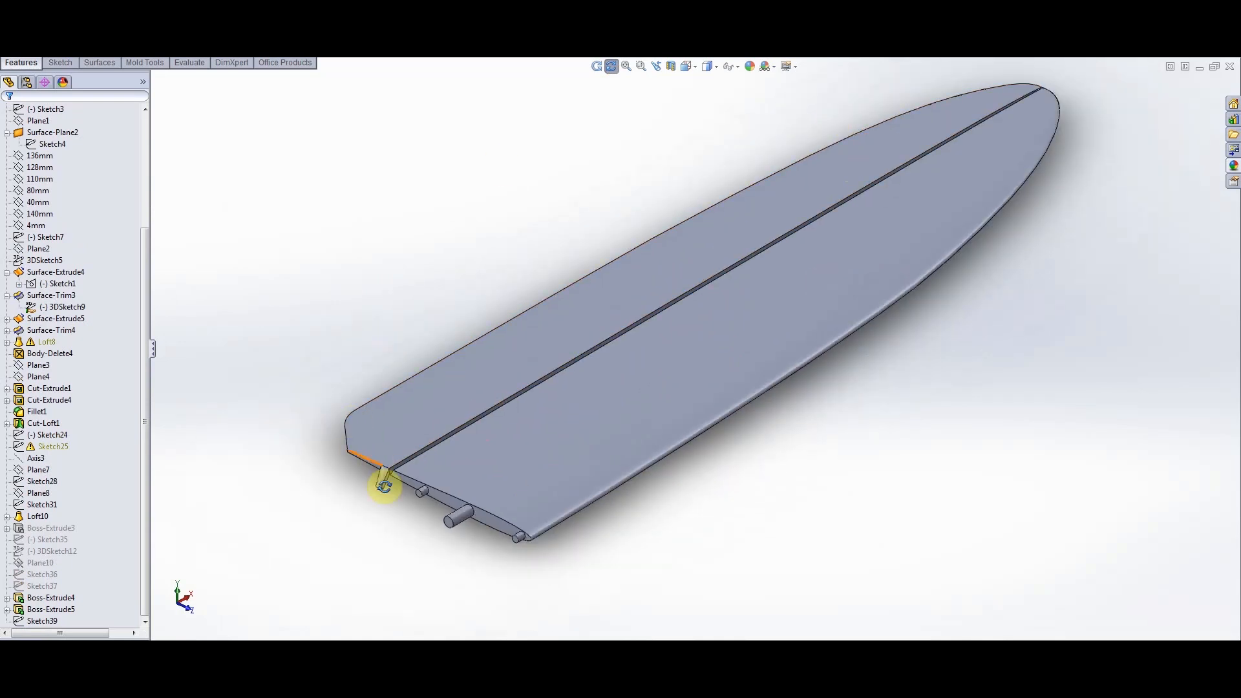
scroll(388, 484, "up", 1)
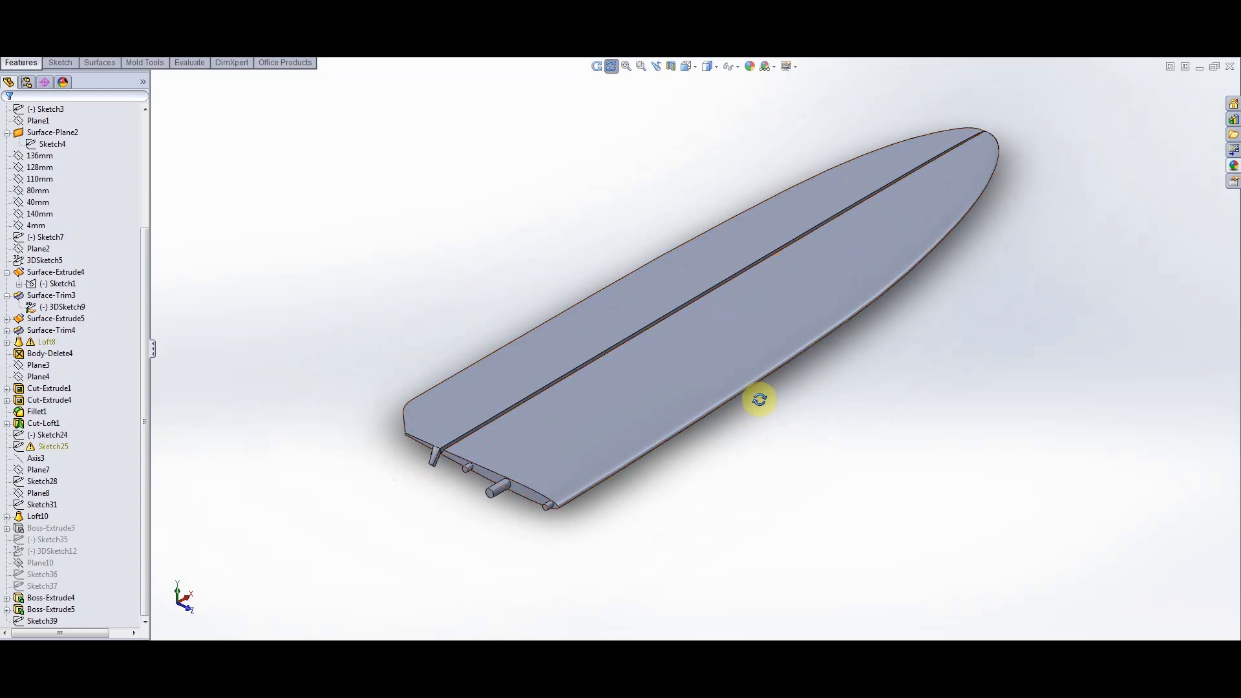
scroll(746, 341, "down", 1)
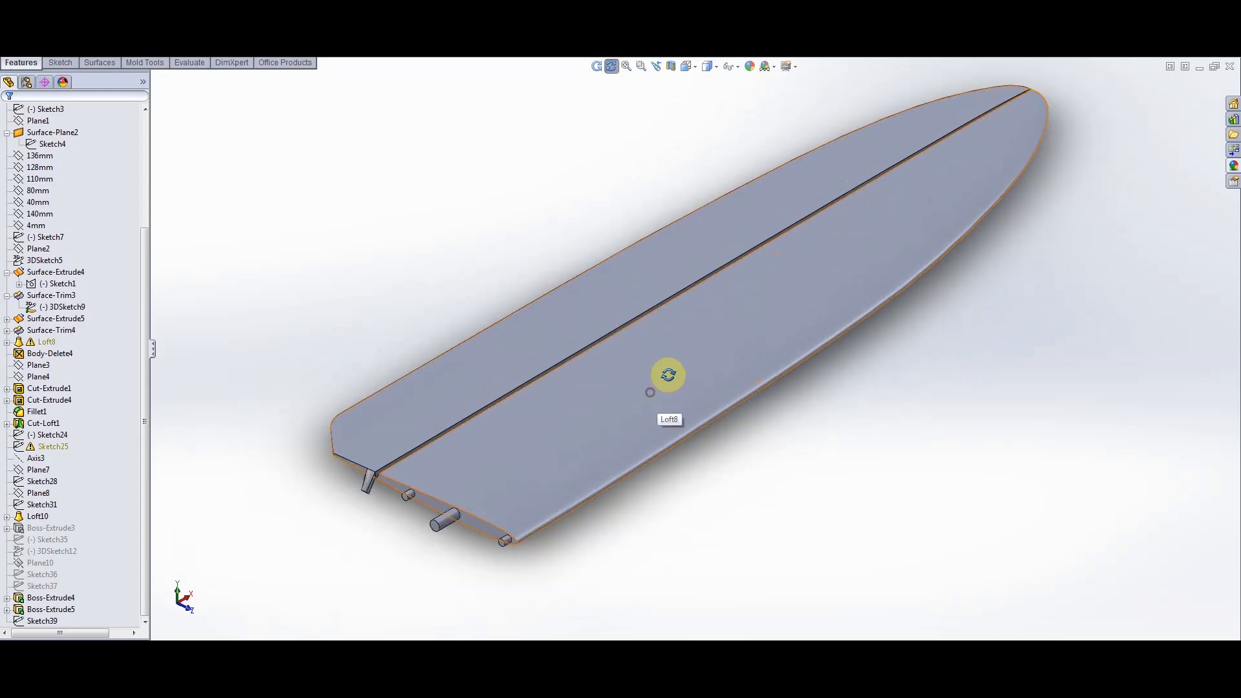
left_click_drag(669, 374, 652, 329)
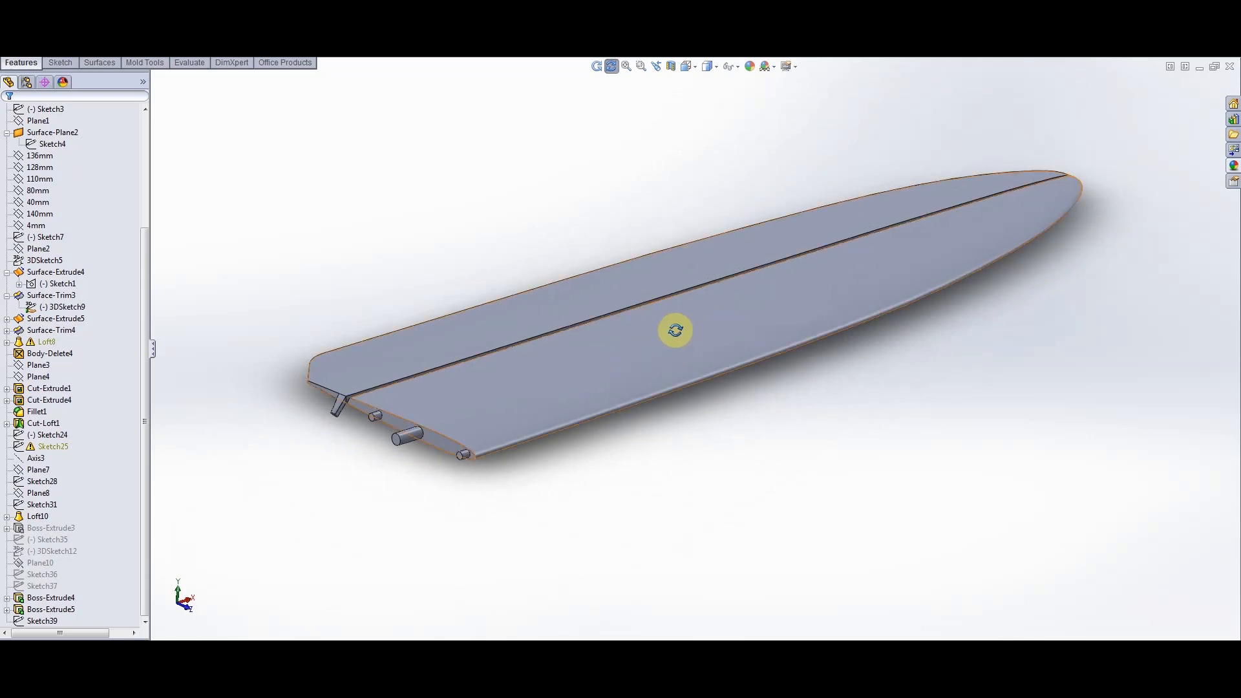
left_click_drag(714, 158, 732, 245)
left_click_drag(782, 150, 650, 349)
scroll(674, 440, "down", 2)
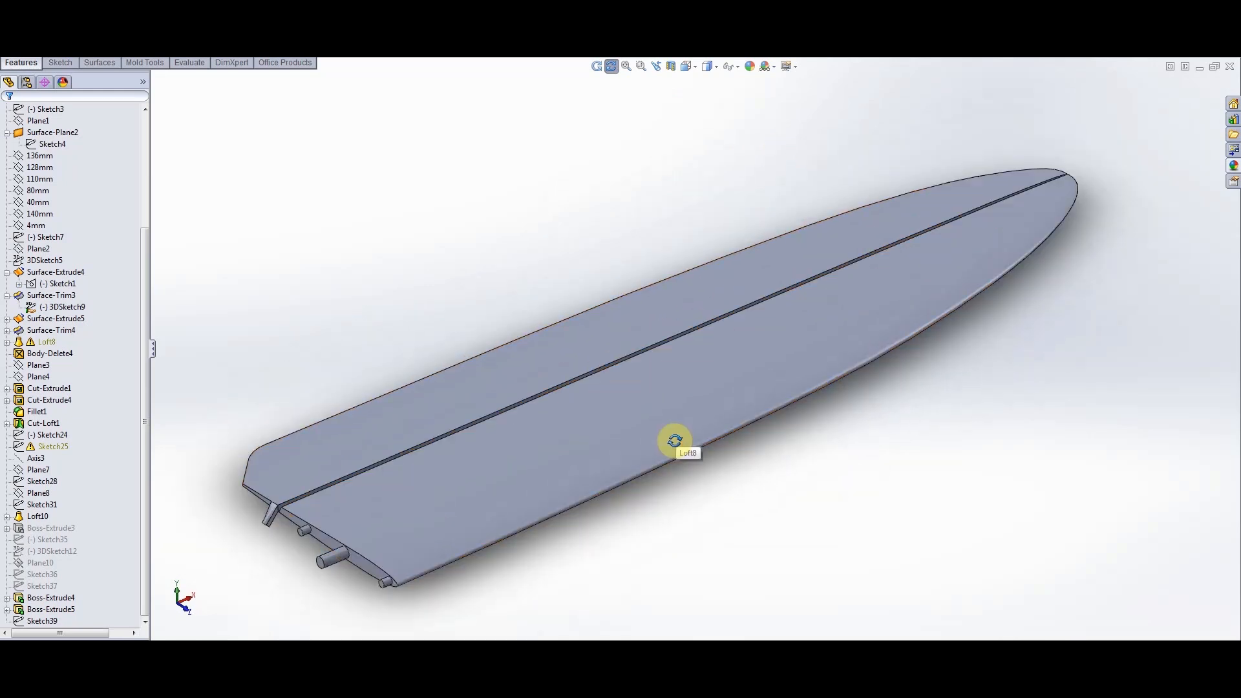
scroll(674, 434, "up", 1)
left_click_drag(579, 546, 590, 543)
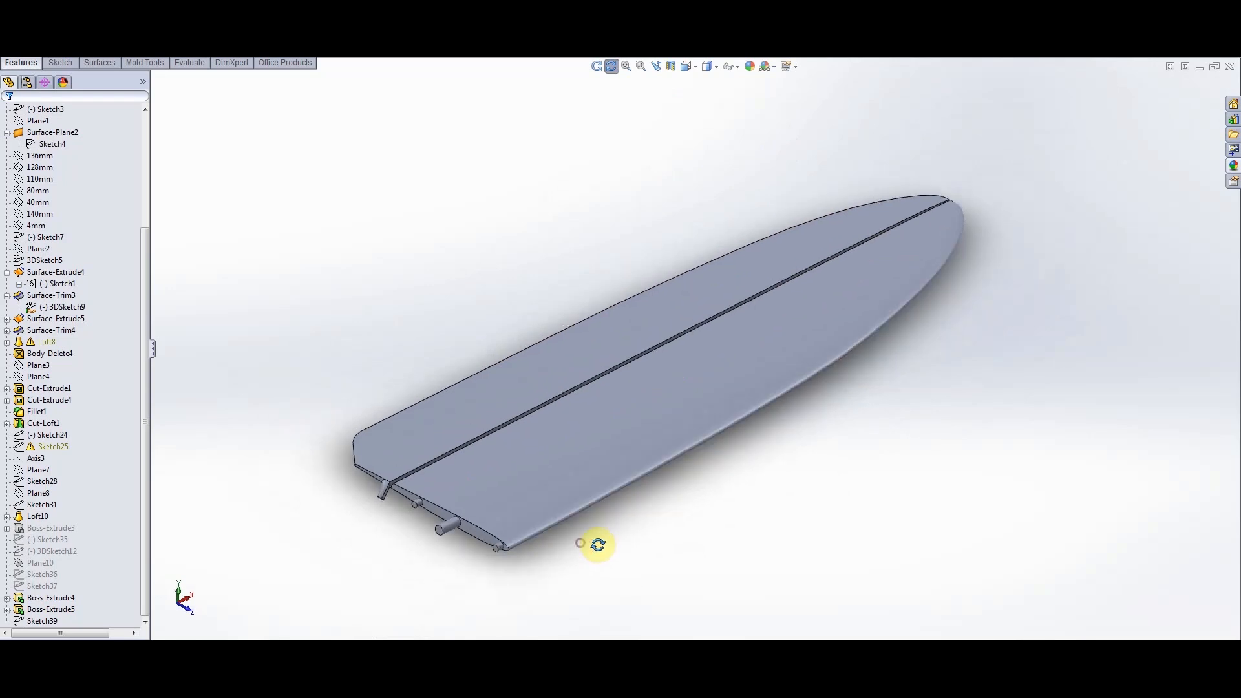
scroll(504, 529, "down", 2)
scroll(648, 493, "up", 2)
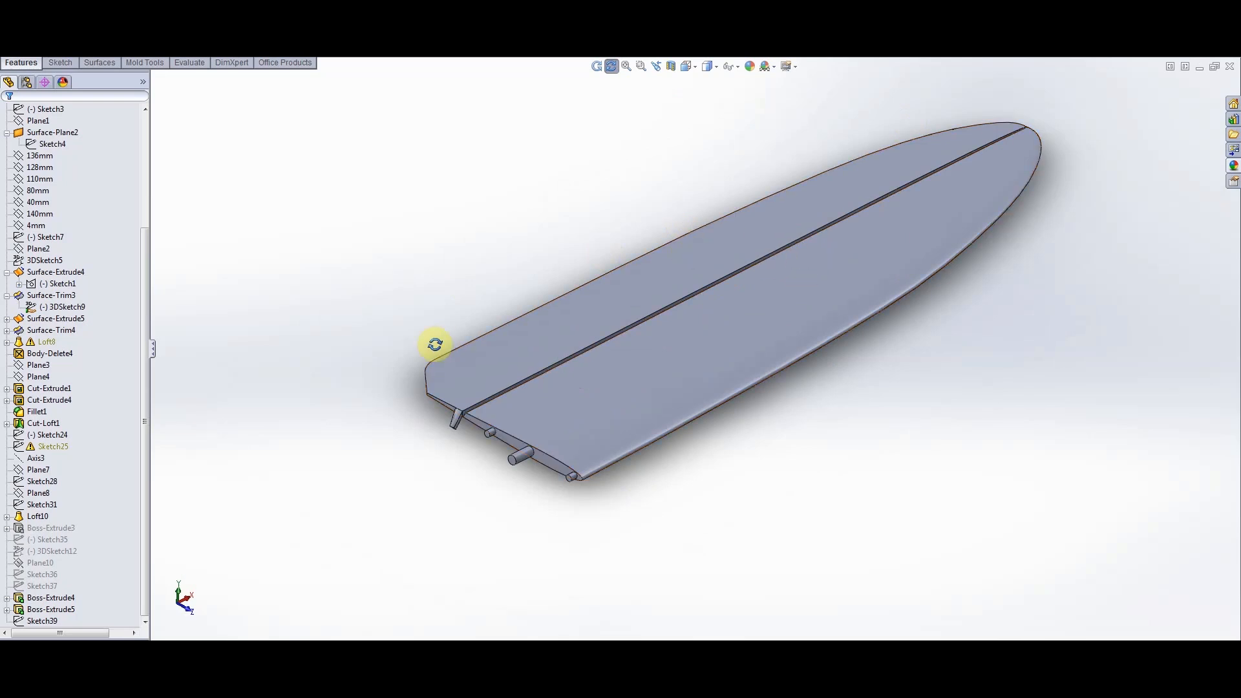
scroll(1066, 203, "up", 1)
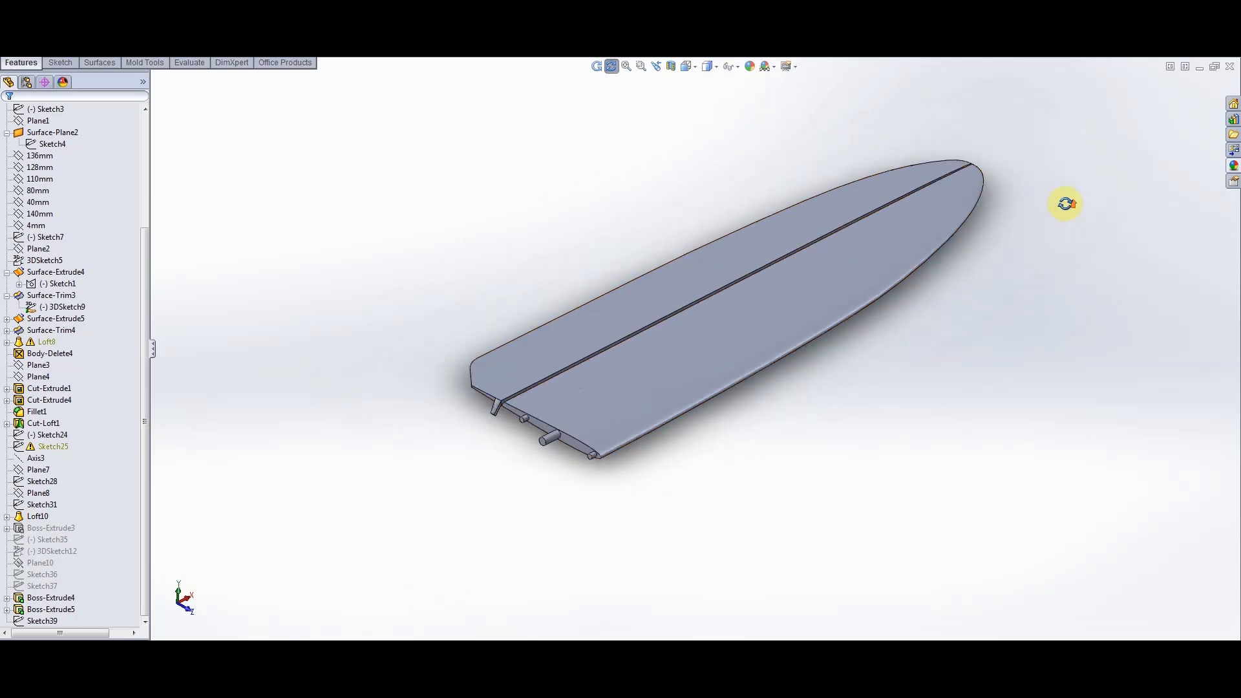
scroll(976, 203, "down", 2)
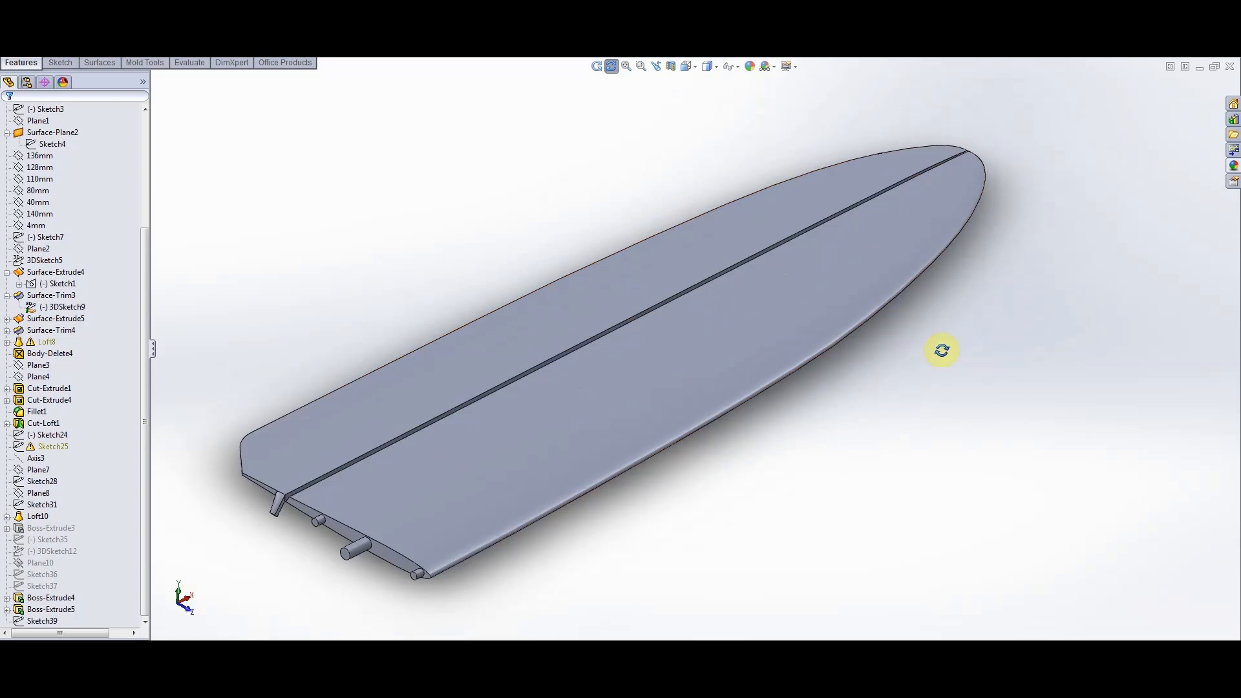
scroll(943, 350, "up", 1)
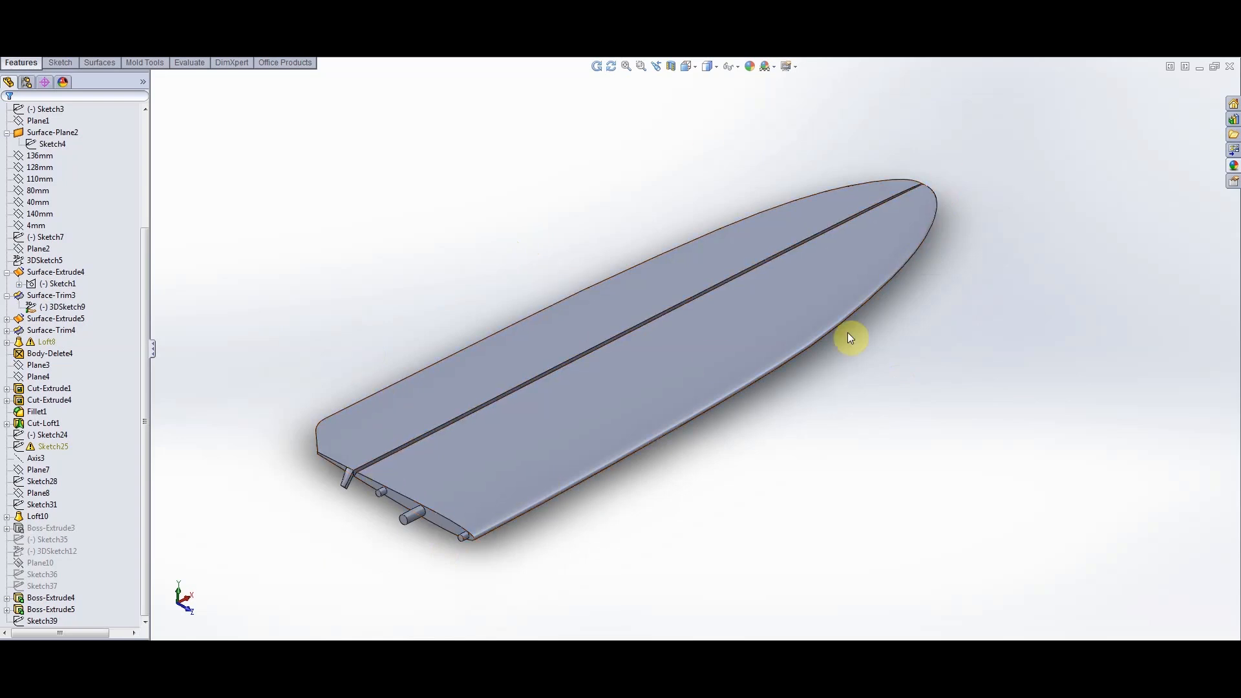
scroll(831, 336, "up", 3)
scroll(749, 355, "down", 3)
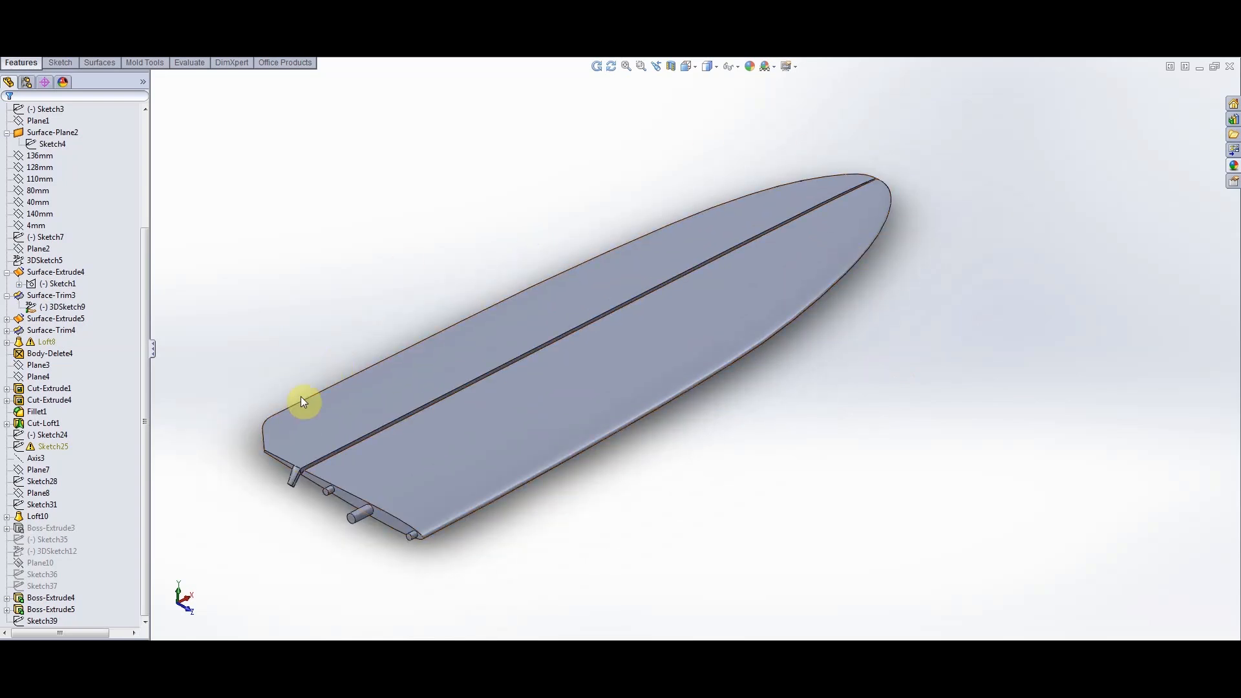
scroll(1044, 347, "up", 3)
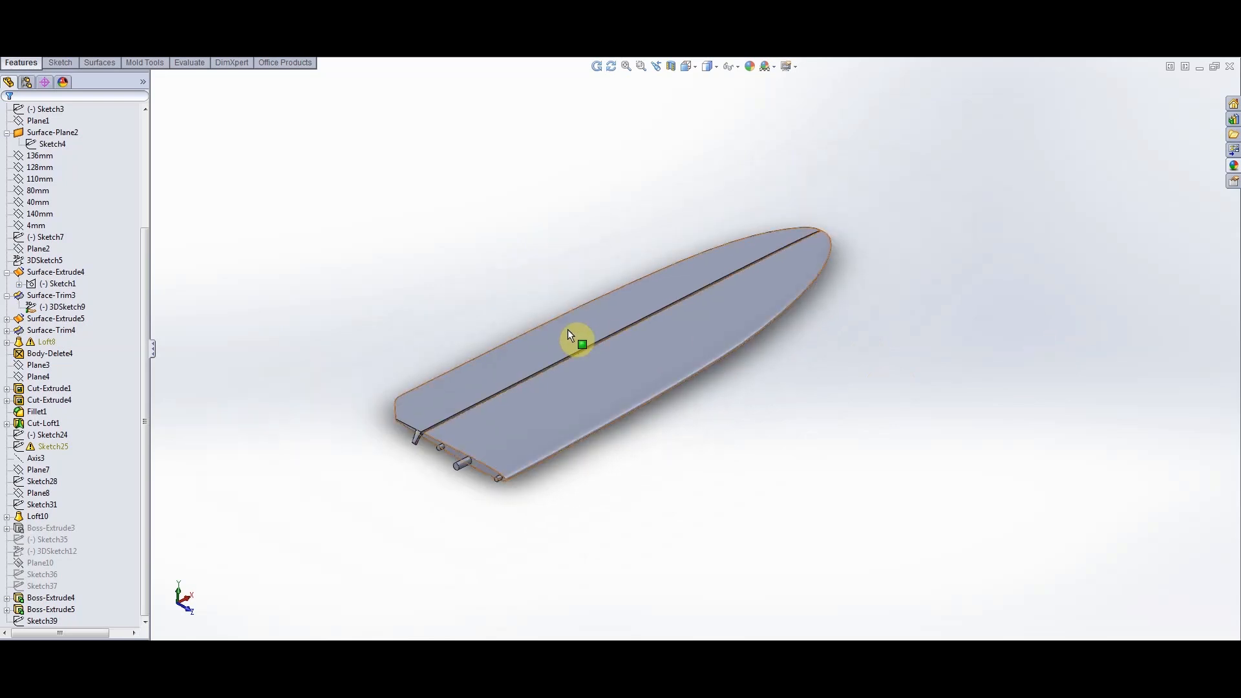
scroll(576, 336, "down", 3)
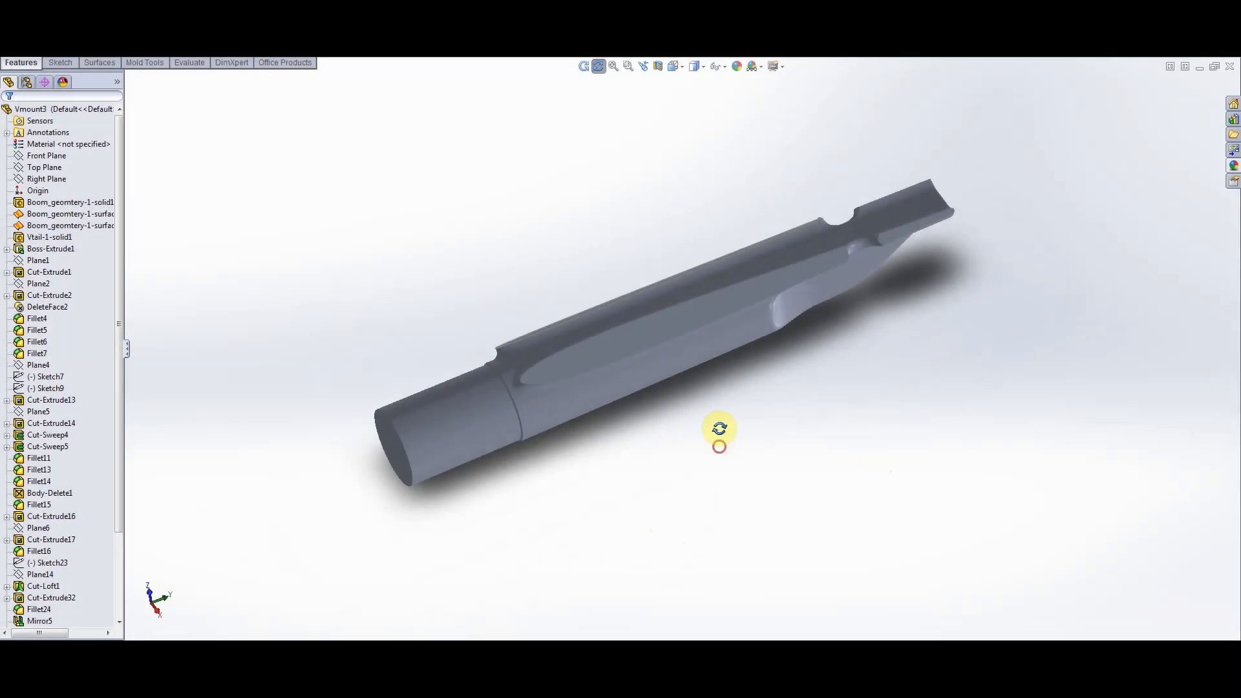
Examine the Vmount3 part from the side, including its cylindrical end, flat mounting faces and the notches near the far end
left_click_drag(719, 435, 554, 217)
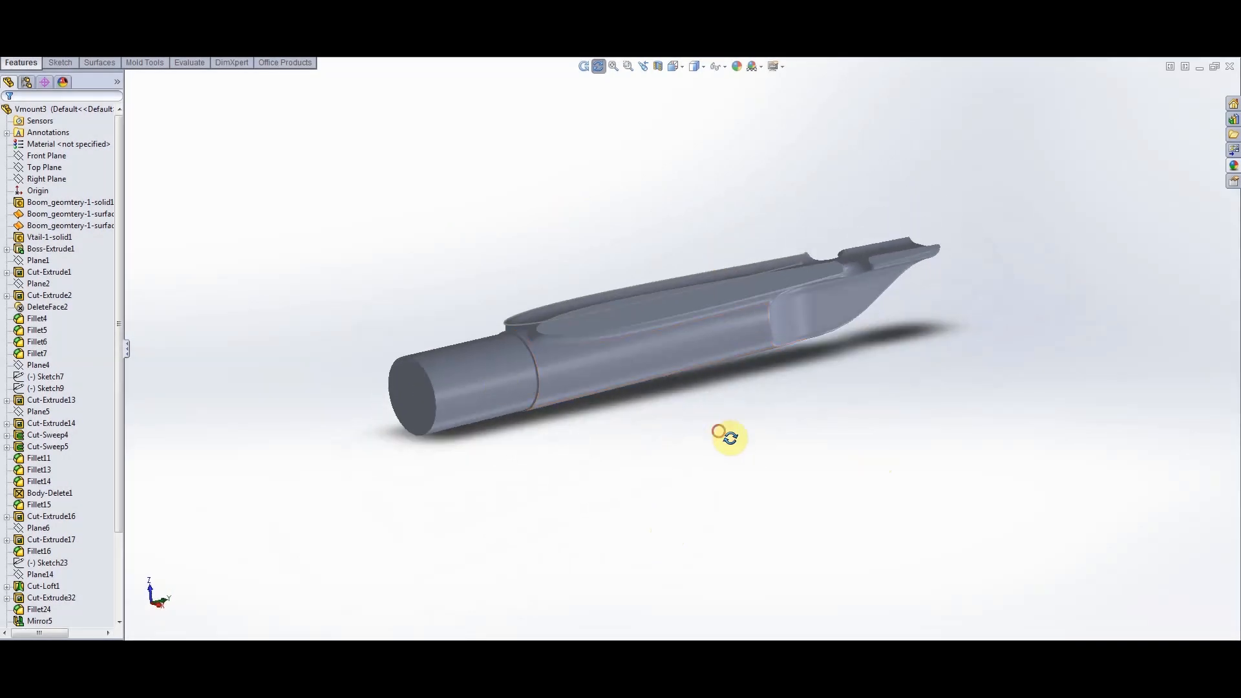
left_click_drag(730, 438, 745, 454)
scroll(608, 451, "up", 3)
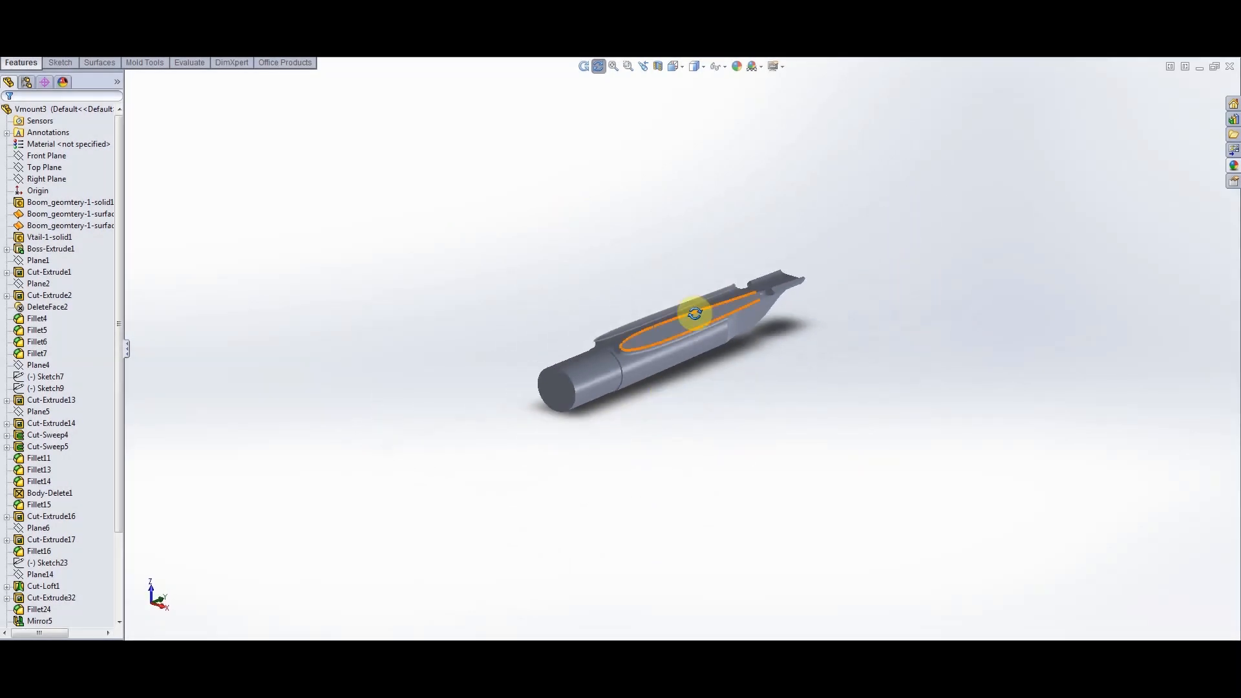
scroll(695, 313, "down", 2)
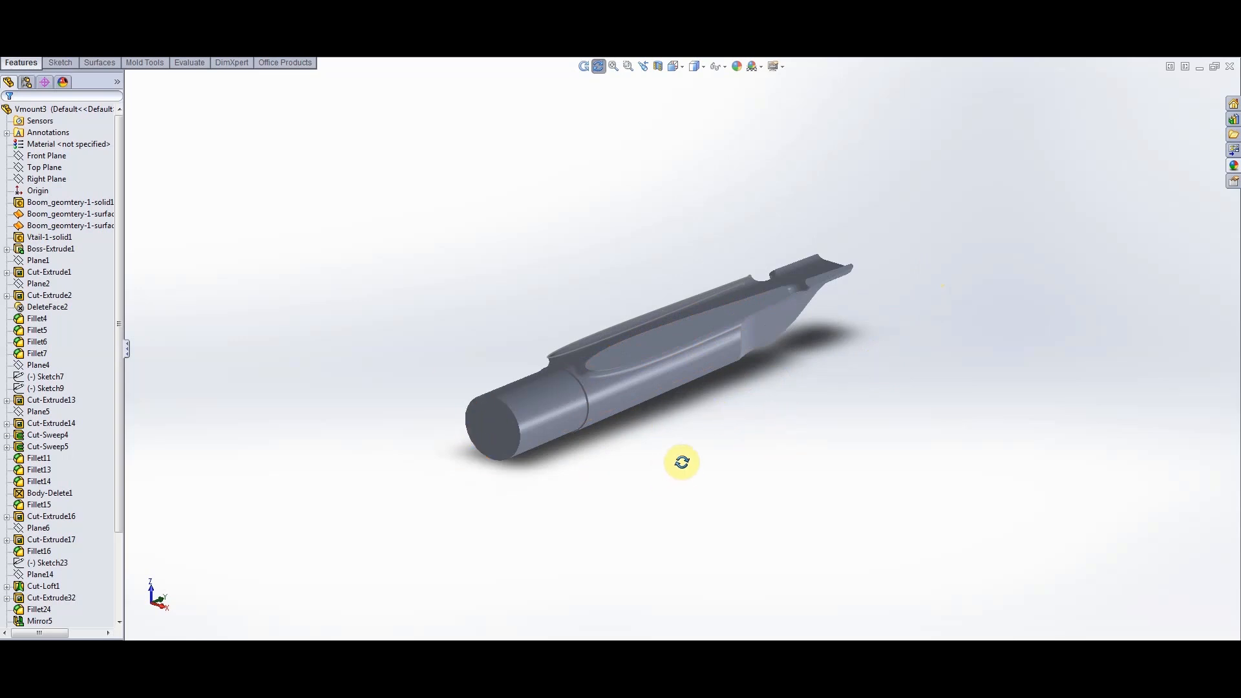
left_click_drag(684, 453, 647, 482)
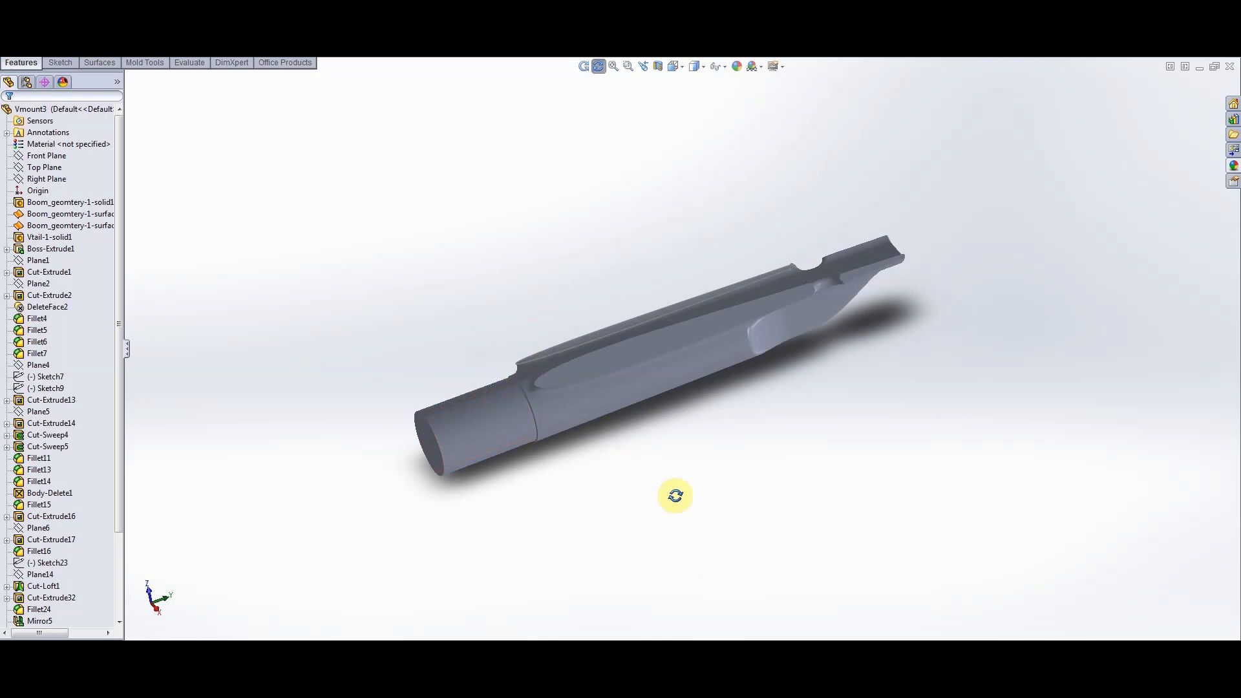
scroll(652, 494, "down", 3)
scroll(645, 511, "up", 3)
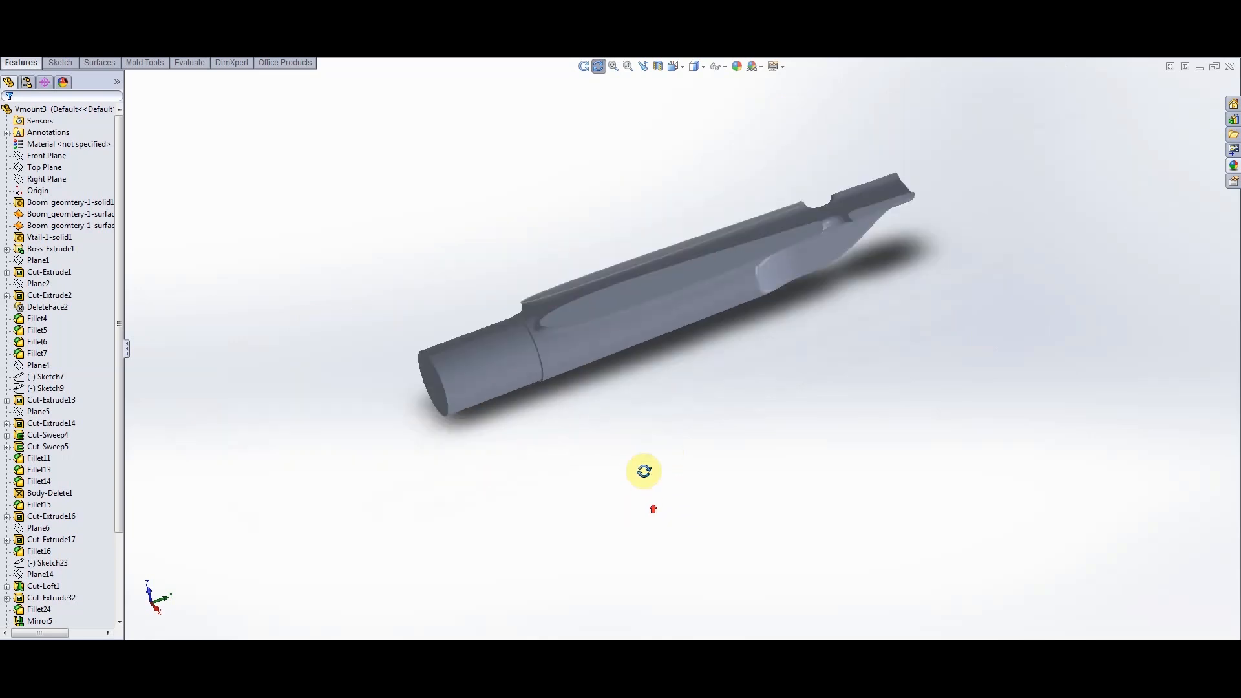
Inspect the tail mount lengthwise from its cylindrical end to compare the two angled mounting faces and the central channel
left_click_drag(640, 456, 704, 406)
left_click_drag(655, 255, 738, 451)
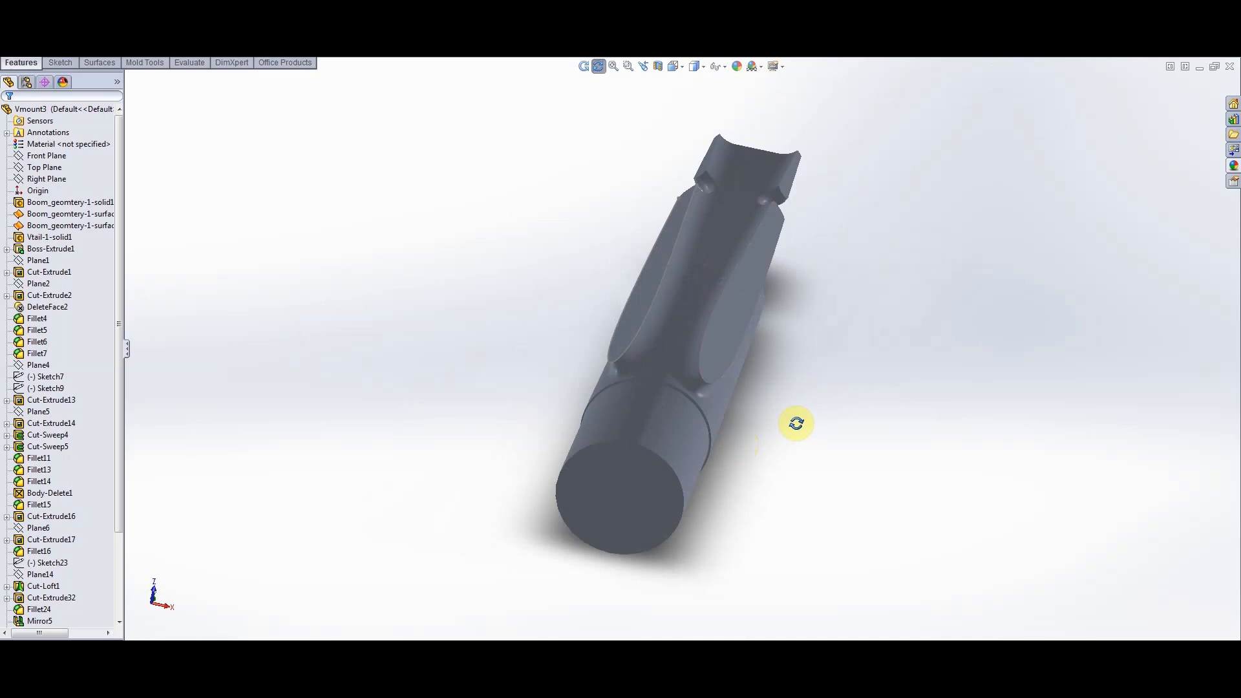
left_click_drag(796, 422, 744, 406)
scroll(678, 517, "up", 4)
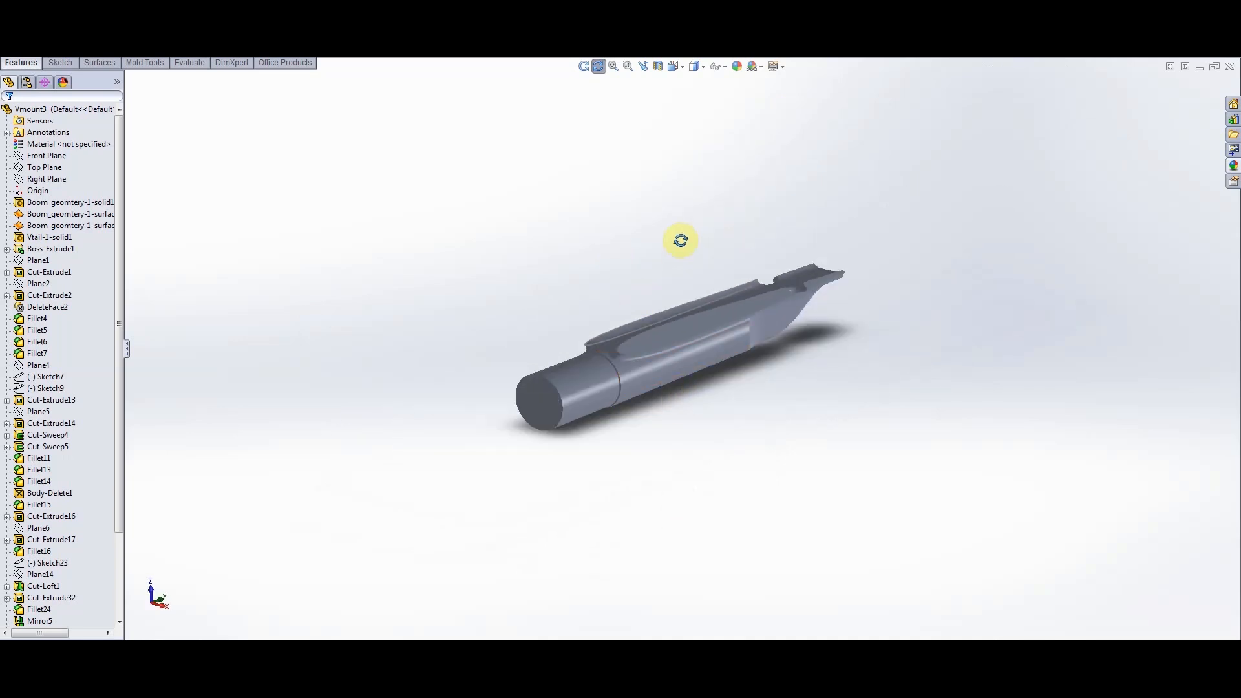
scroll(678, 241, "down", 1)
scroll(685, 385, "down", 4)
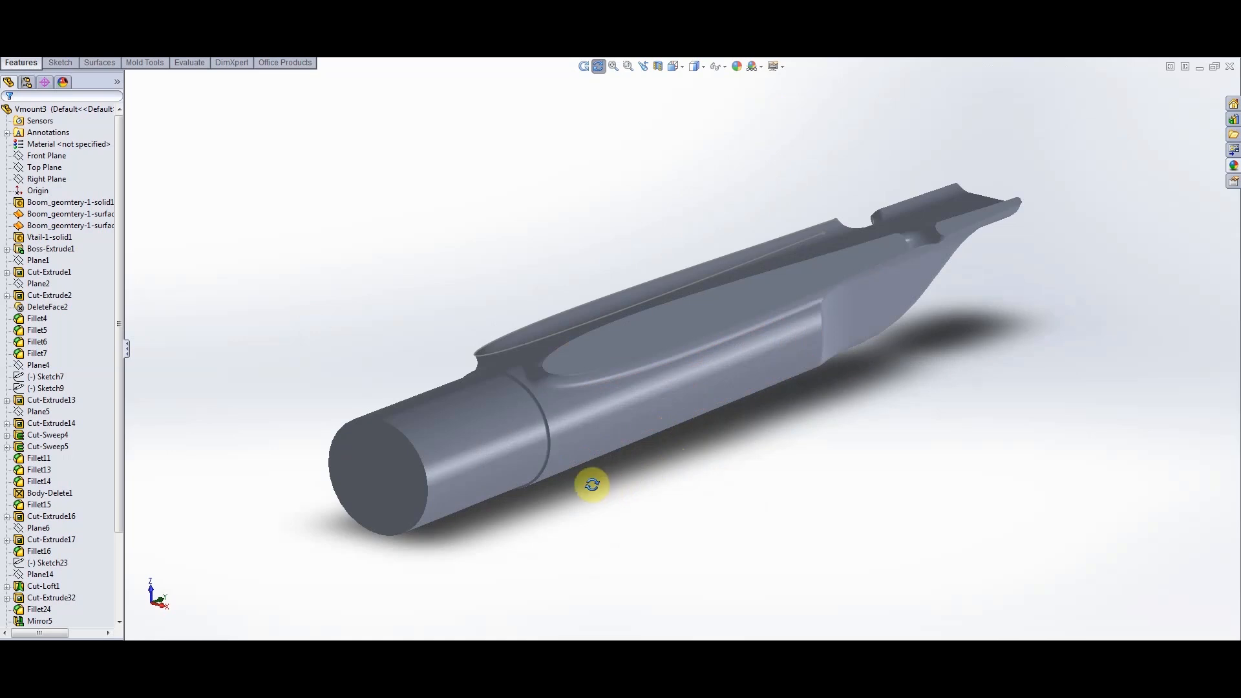
key("Escape")
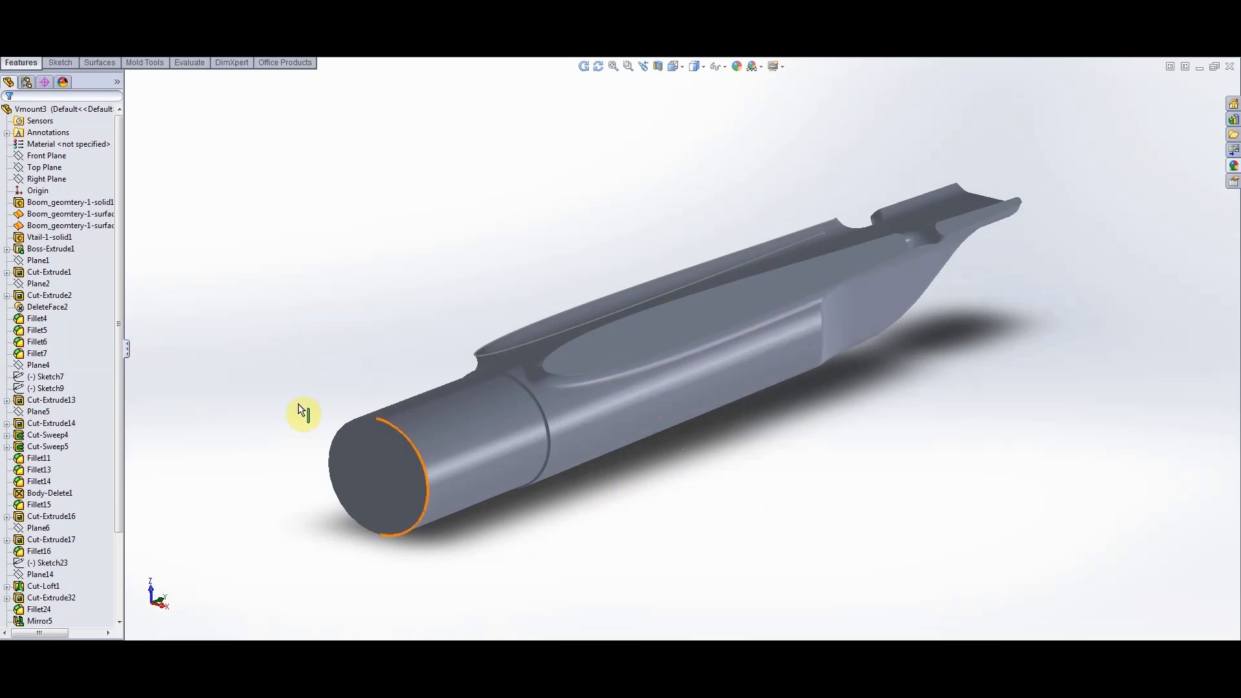
left_click(81, 218)
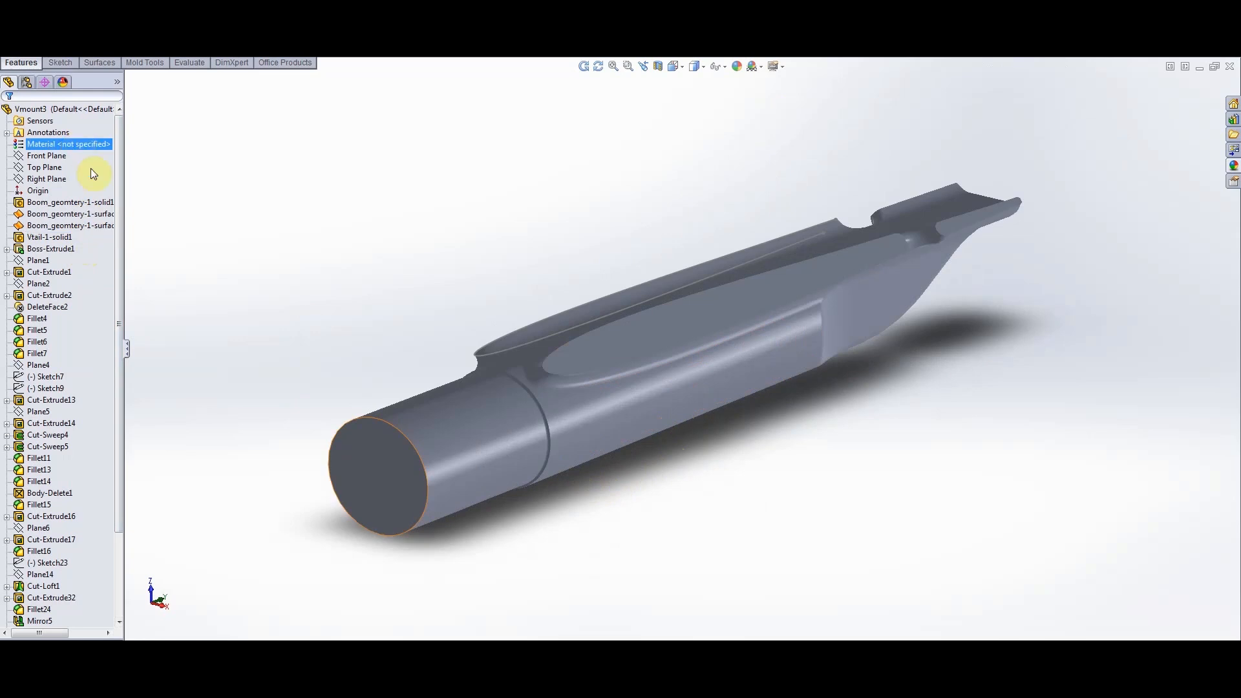
left_click(59, 218)
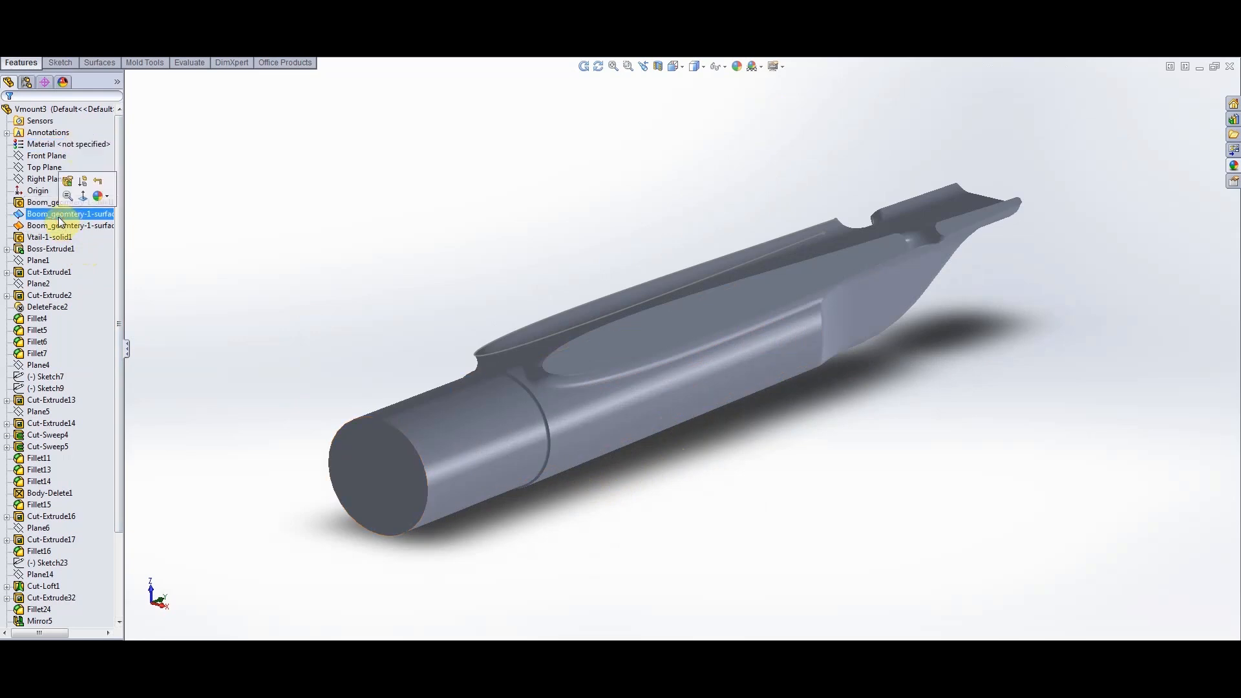
left_click(37, 218)
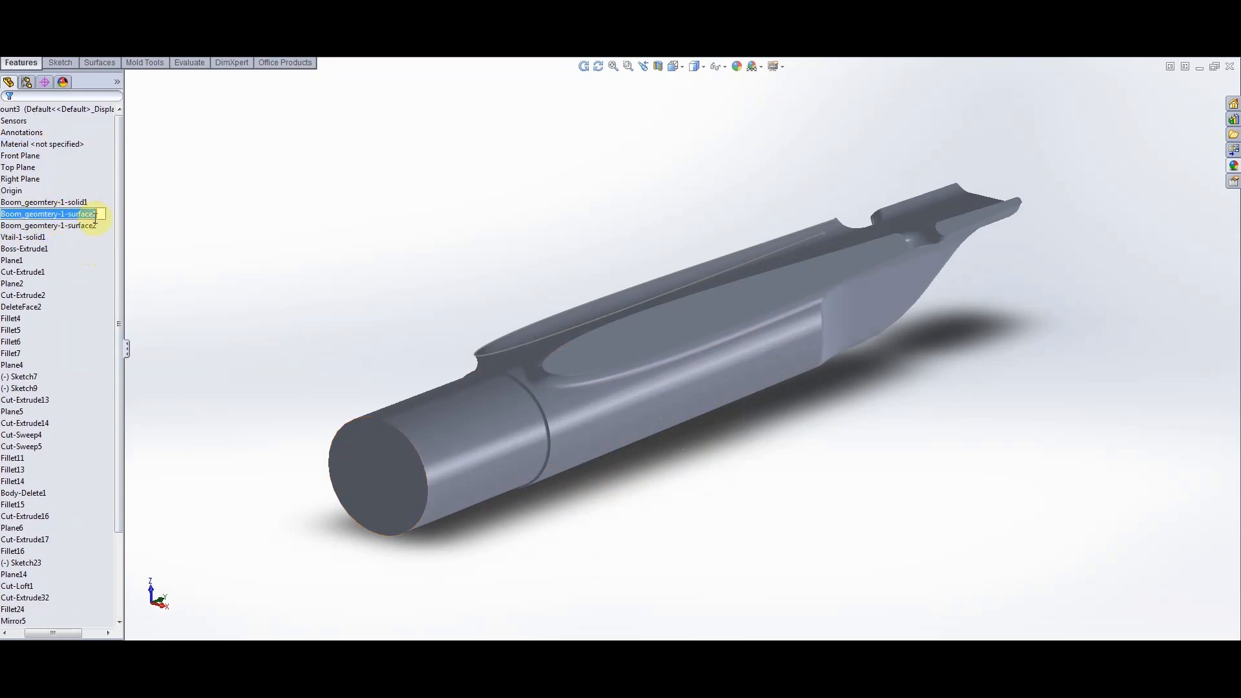
left_click(182, 259)
left_click_drag(51, 634, 38, 634)
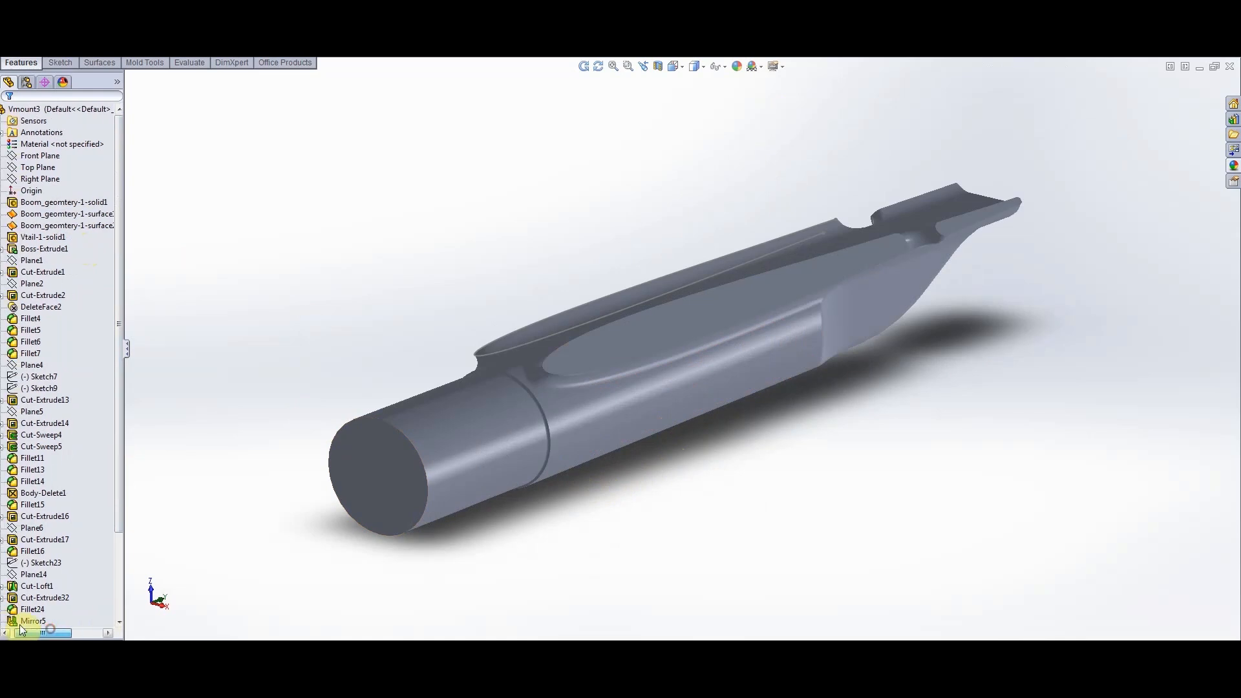
right_click(25, 220)
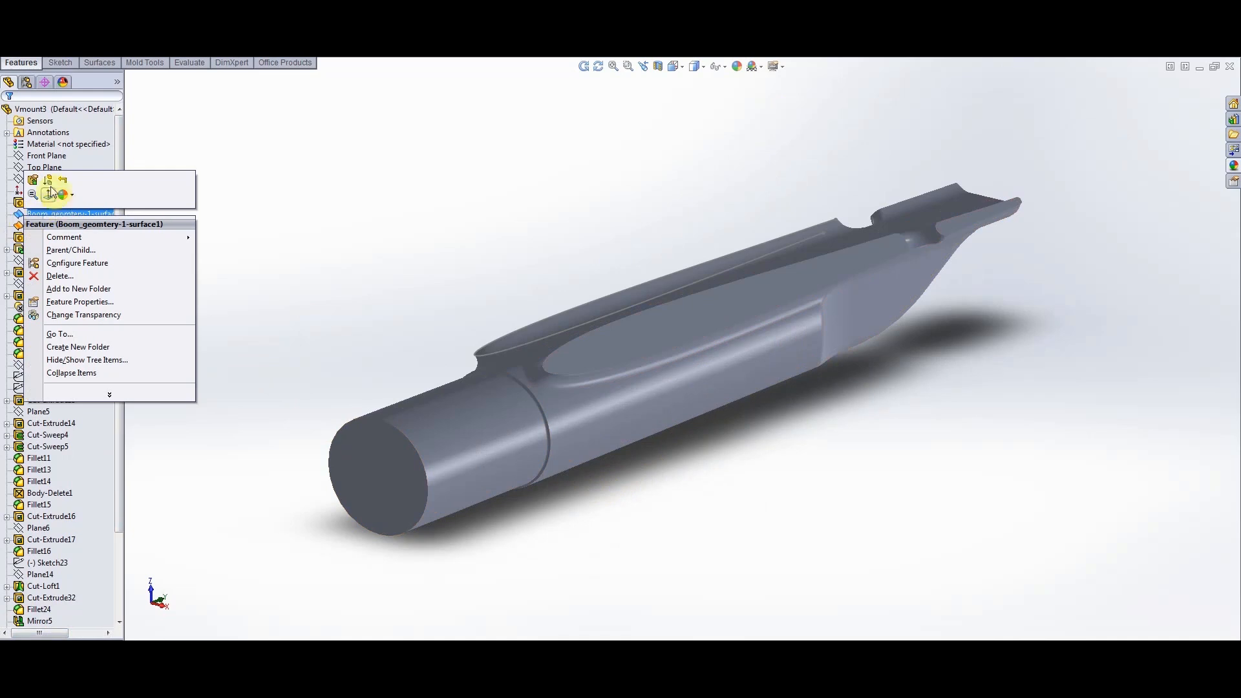
left_click(159, 156)
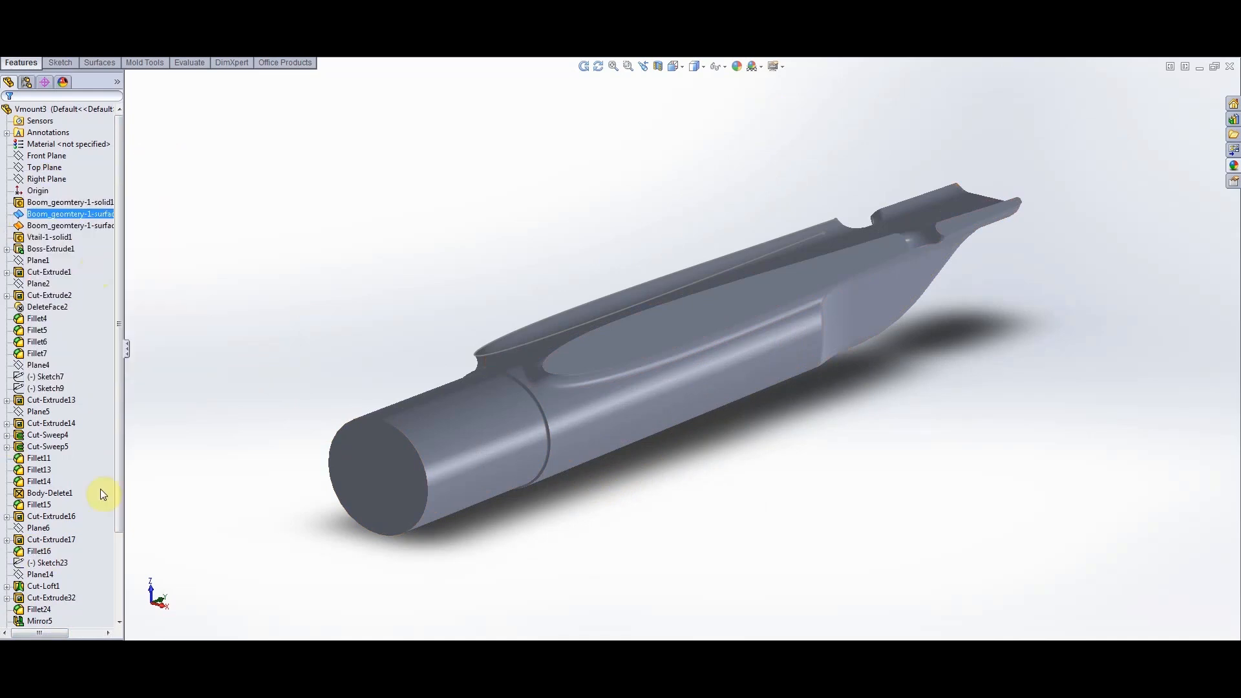
Roll the Vmount3 history back to just after Boom_geomtery-1-solid1 and view the base cylinder on its own
mouse_move(119, 486)
left_mouse_down()
mouse_move(107, 603)
mouse_move(82, 624)
mouse_move(78, 392)
mouse_move(100, 116)
mouse_move(94, 188)
left_mouse_up()
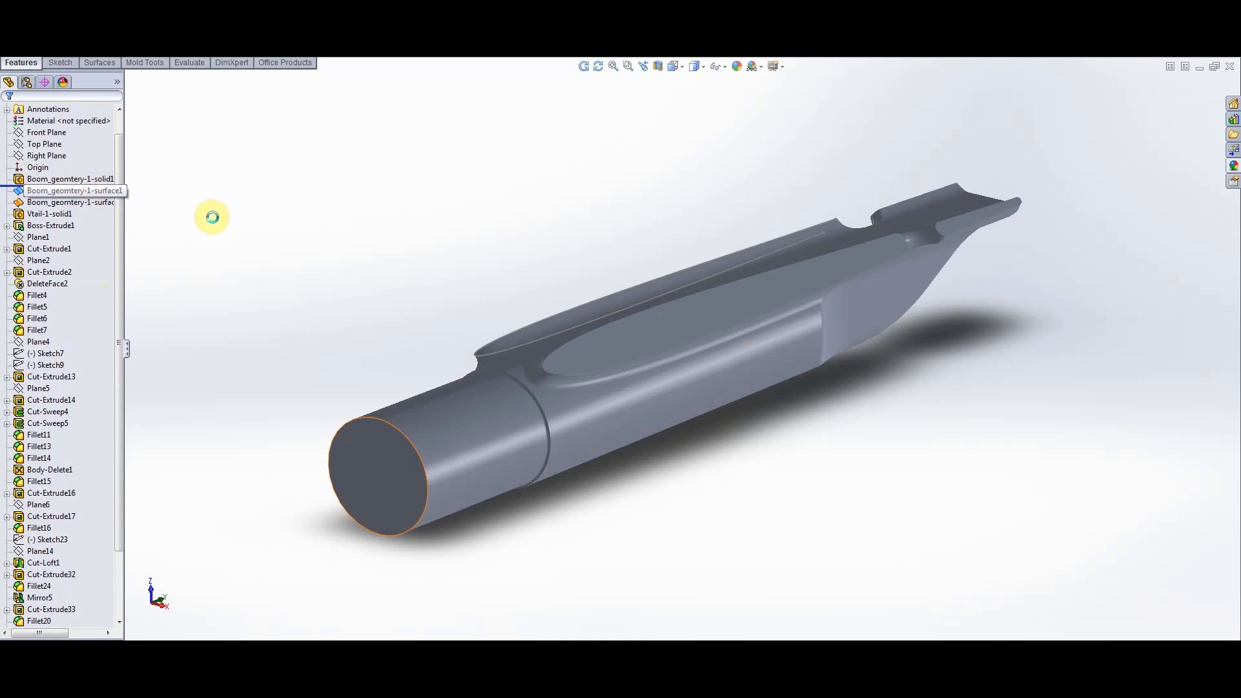
scroll(550, 406, "down", 3)
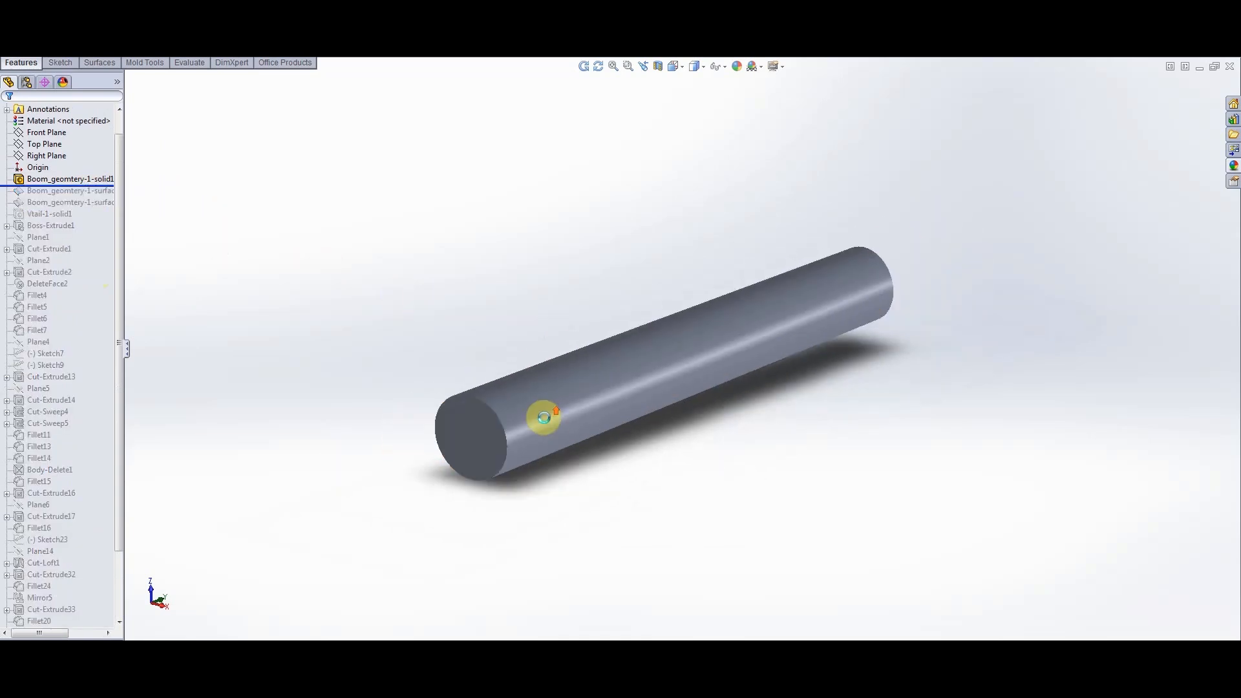
scroll(640, 388, "down", 2)
scroll(646, 391, "down", 2)
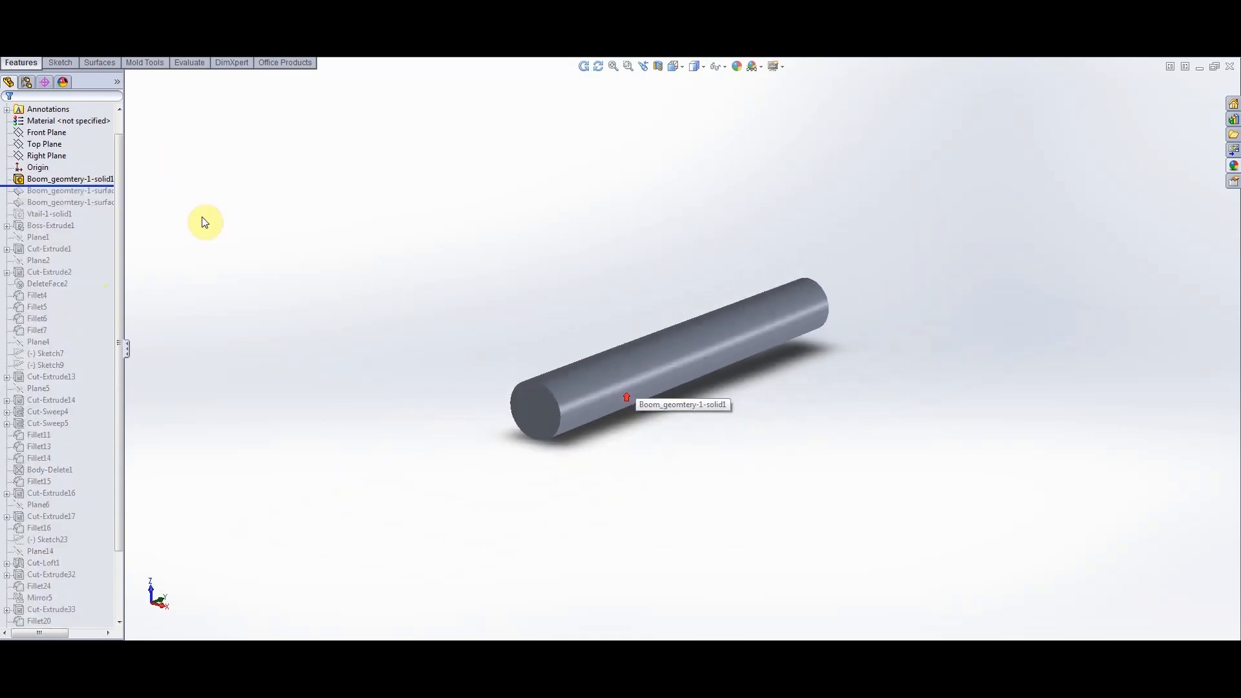
Roll the history forward past the two imported Boom_geomtery surfaces and inspect the boom along its length
left_click(102, 192)
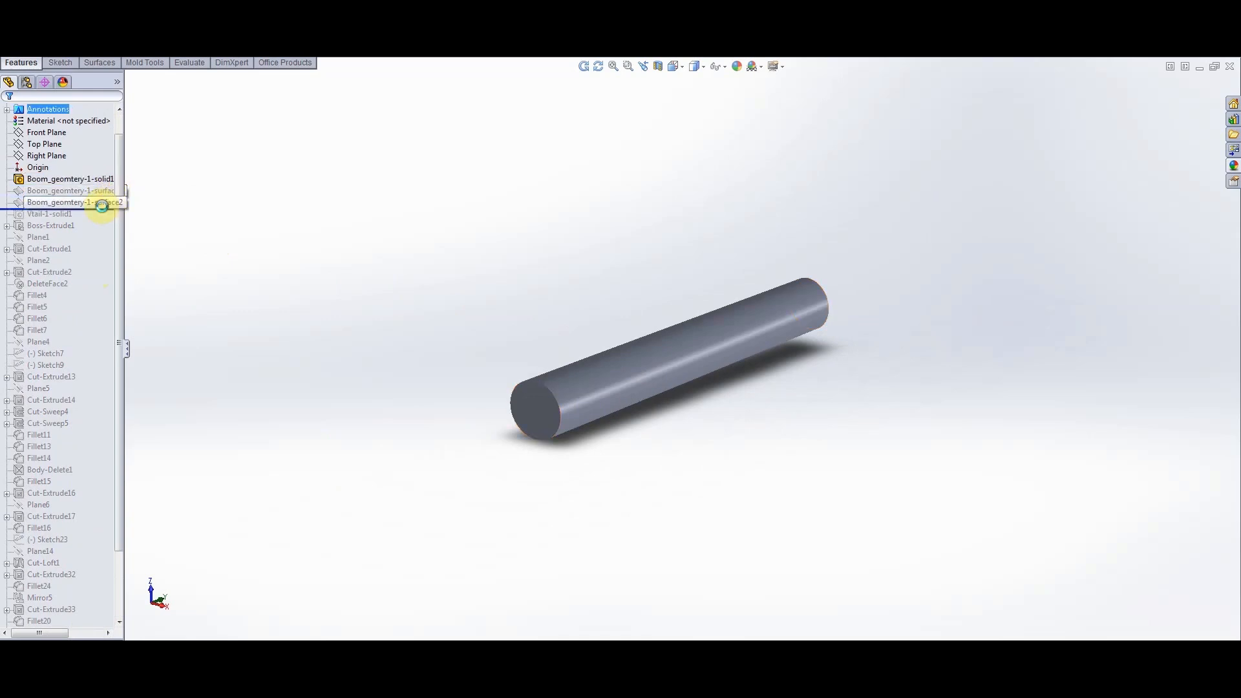
left_click_drag(102, 206, 103, 211)
scroll(657, 448, "down", 2)
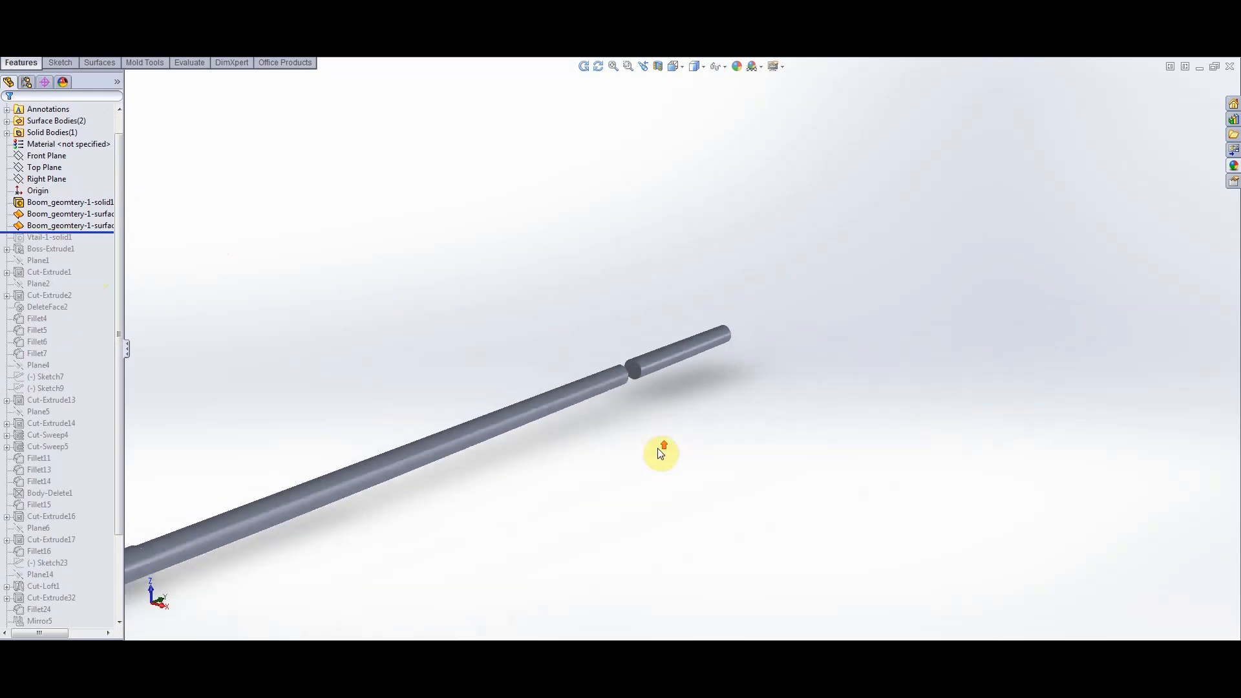
scroll(657, 448, "up", 2)
scroll(536, 414, "down", 3)
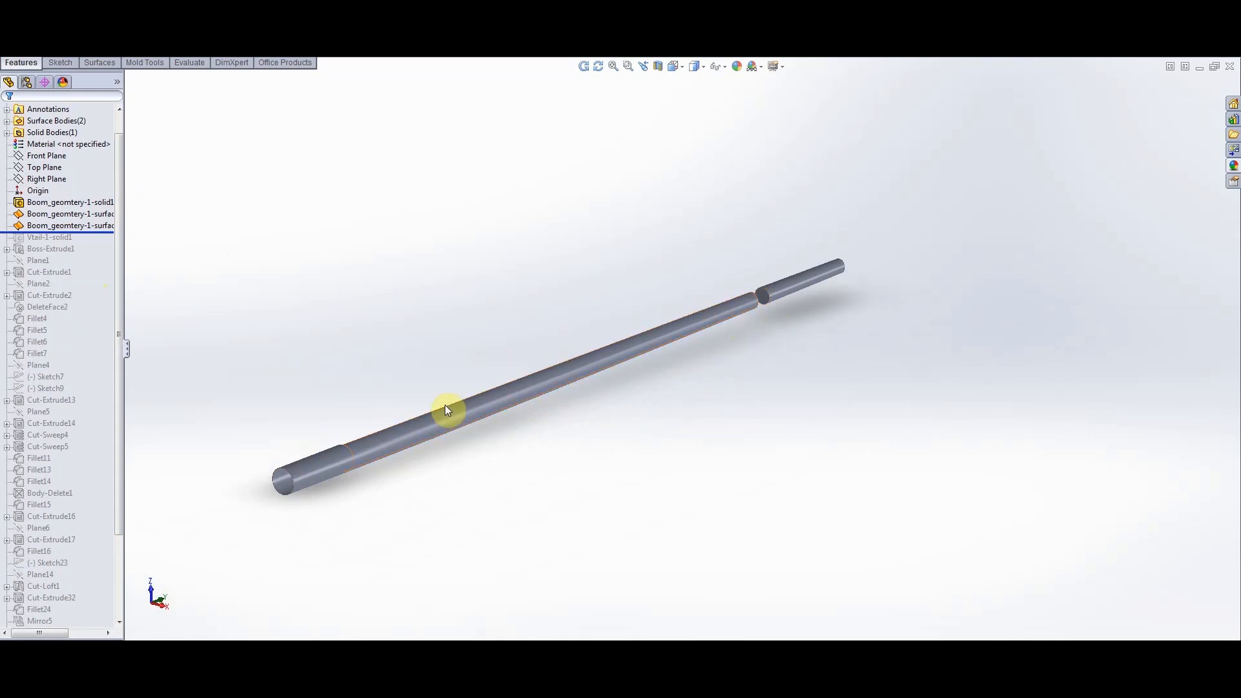
scroll(419, 409, "down", 3)
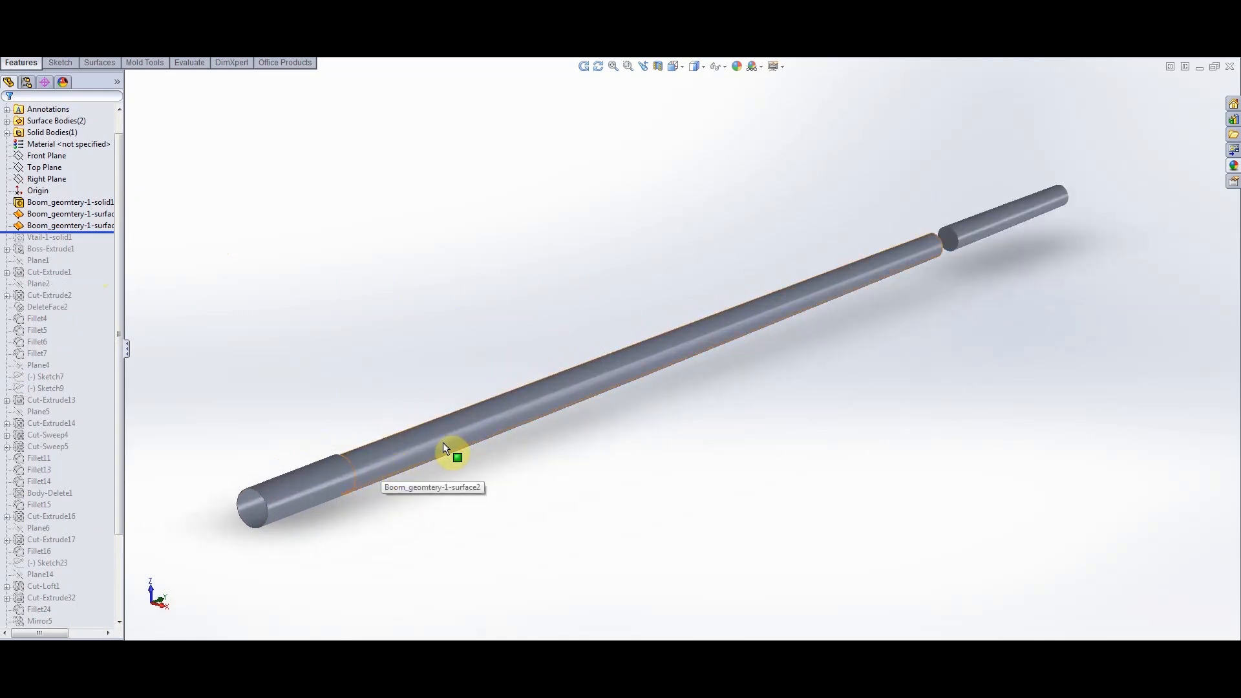
Switch to the Boom_geomtery part and examine its cut-away tail end between Plane1 and Plane2
left_click(1199, 67)
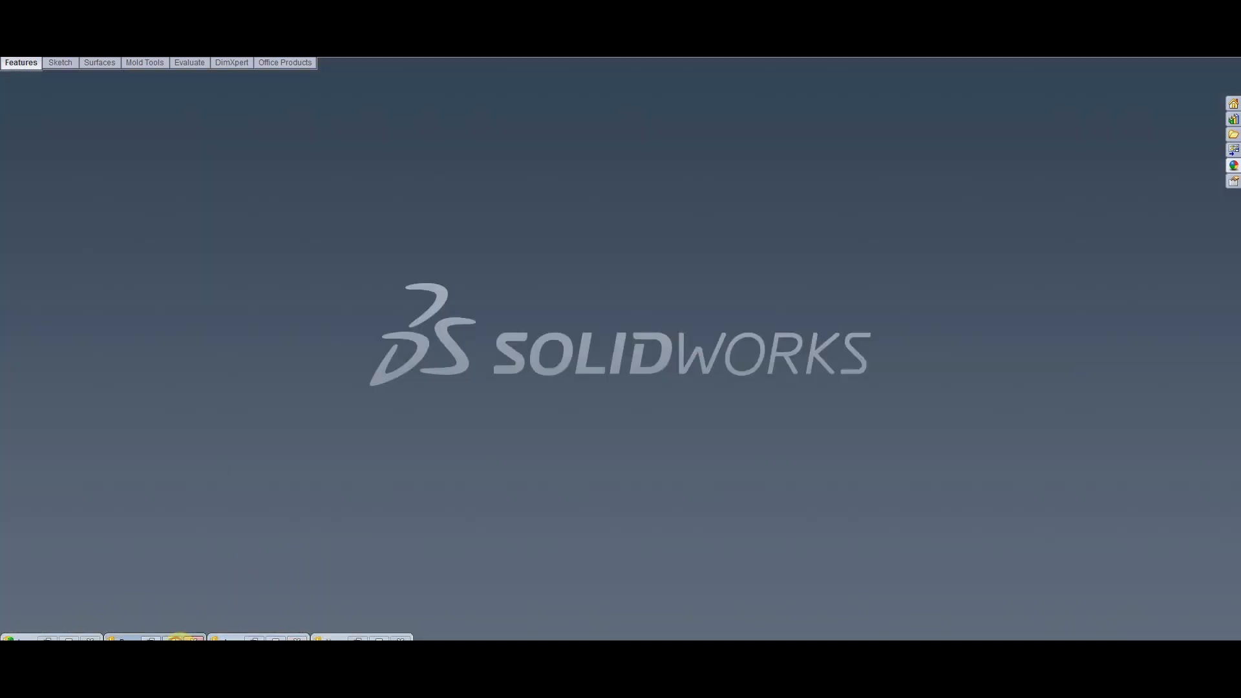
left_click(173, 638)
scroll(714, 232, "down", 5)
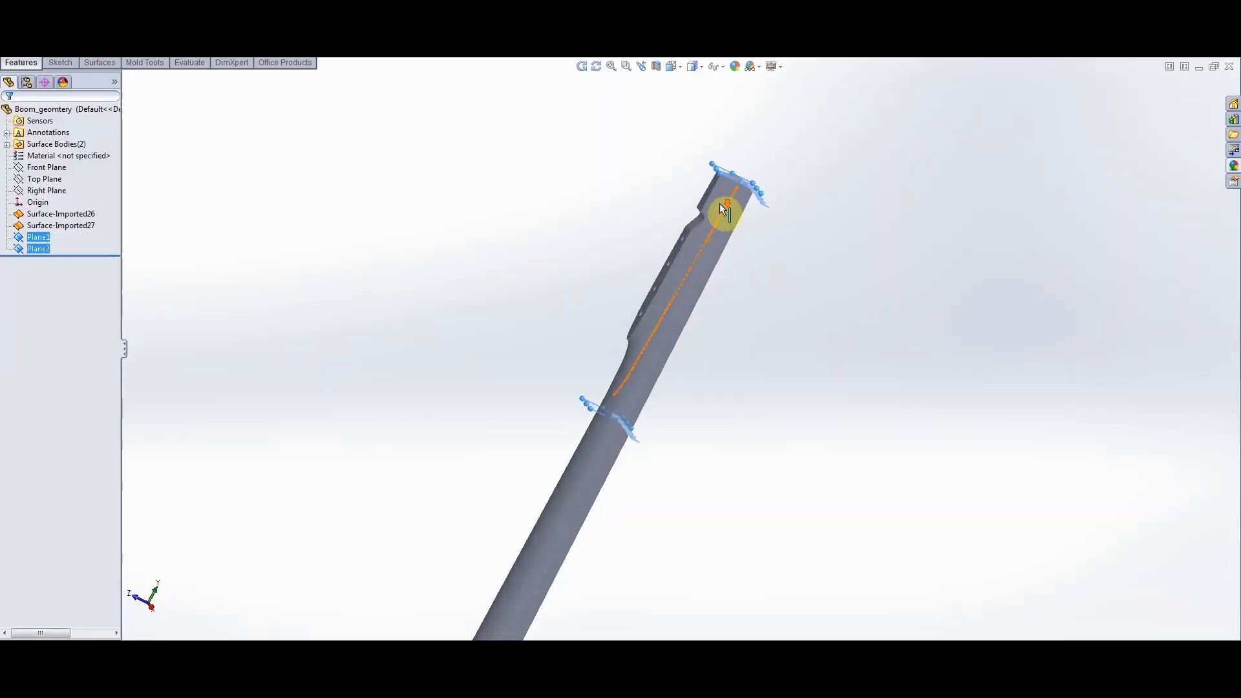
scroll(679, 362, "up", 5)
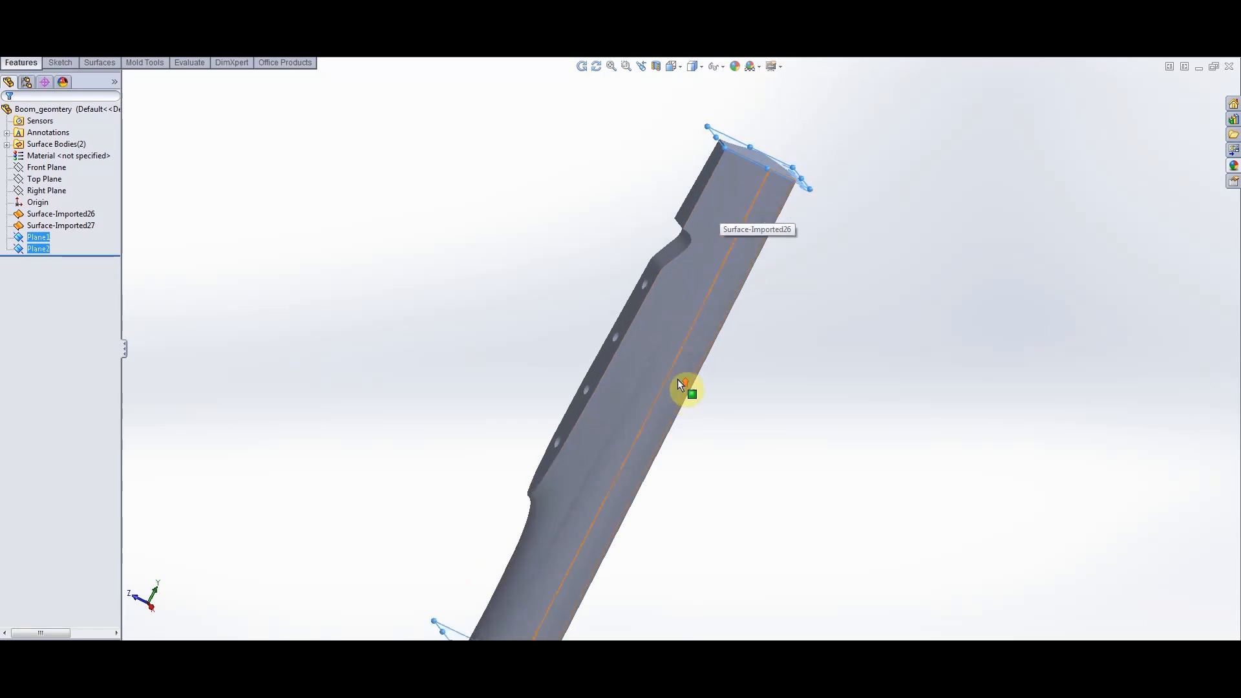
scroll(663, 475, "up", 3)
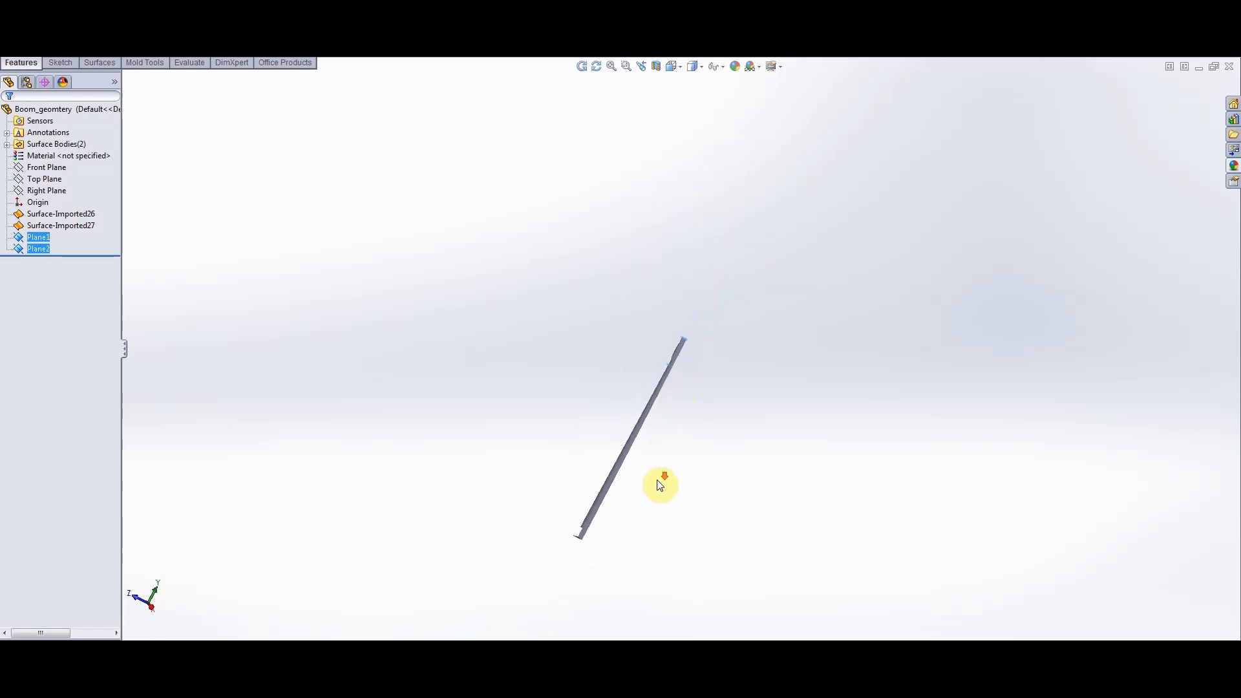
scroll(736, 139, "down", 5)
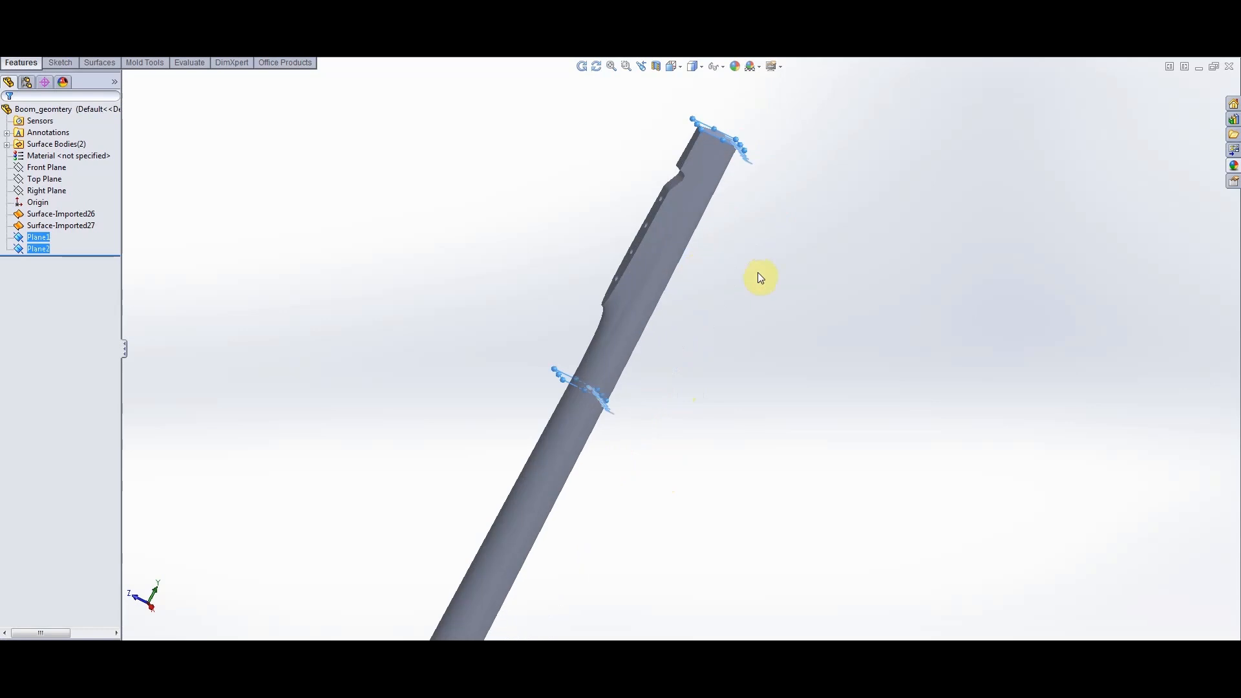
scroll(730, 207, "down", 3)
scroll(593, 196, "up", 3)
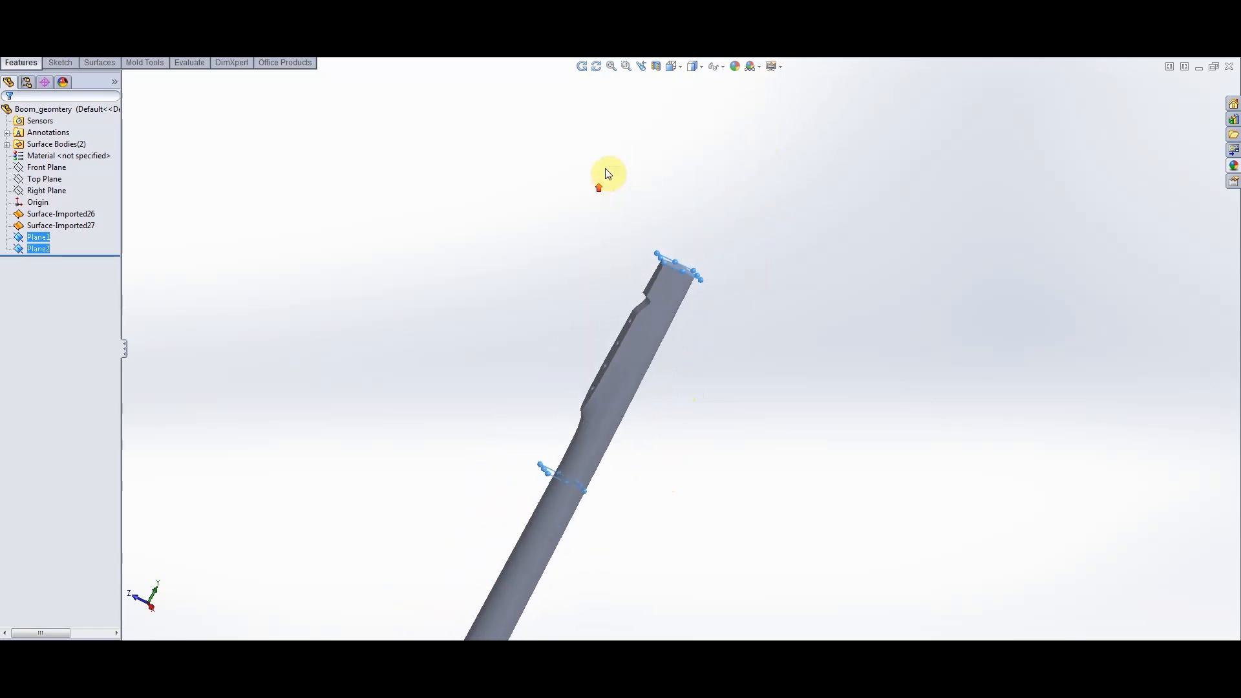
Orbit the boom part to inspect the flat mounting faces and holes at its tail end, and its overall length
left_click(596, 67)
left_click_drag(523, 385, 618, 341)
left_click_drag(504, 291, 658, 277)
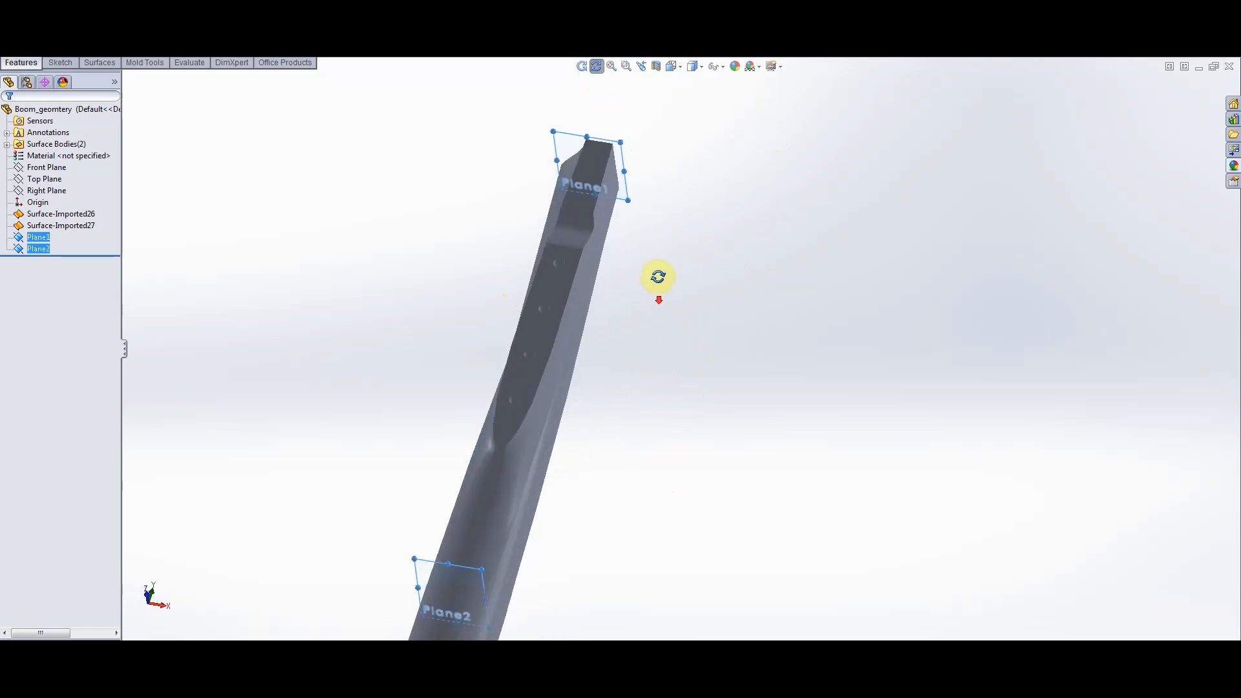
left_click_drag(651, 349, 688, 376)
scroll(688, 376, "down", 5)
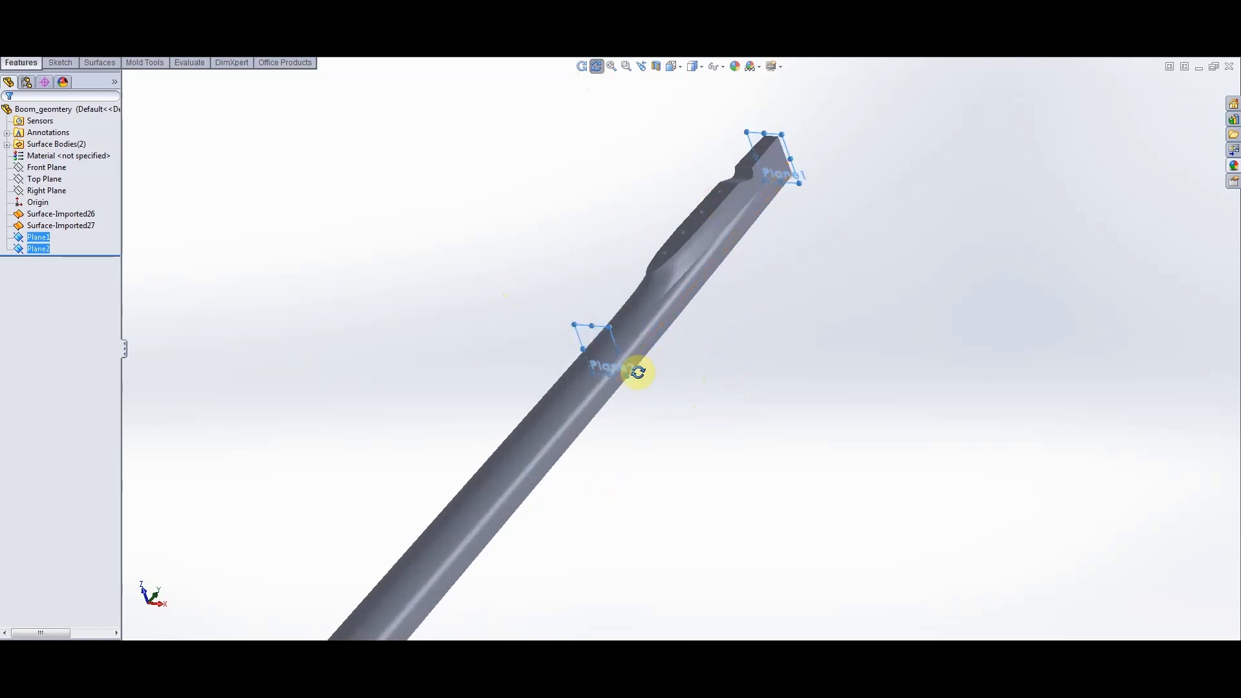
scroll(676, 321, "up", 5)
scroll(669, 332, "up", 2)
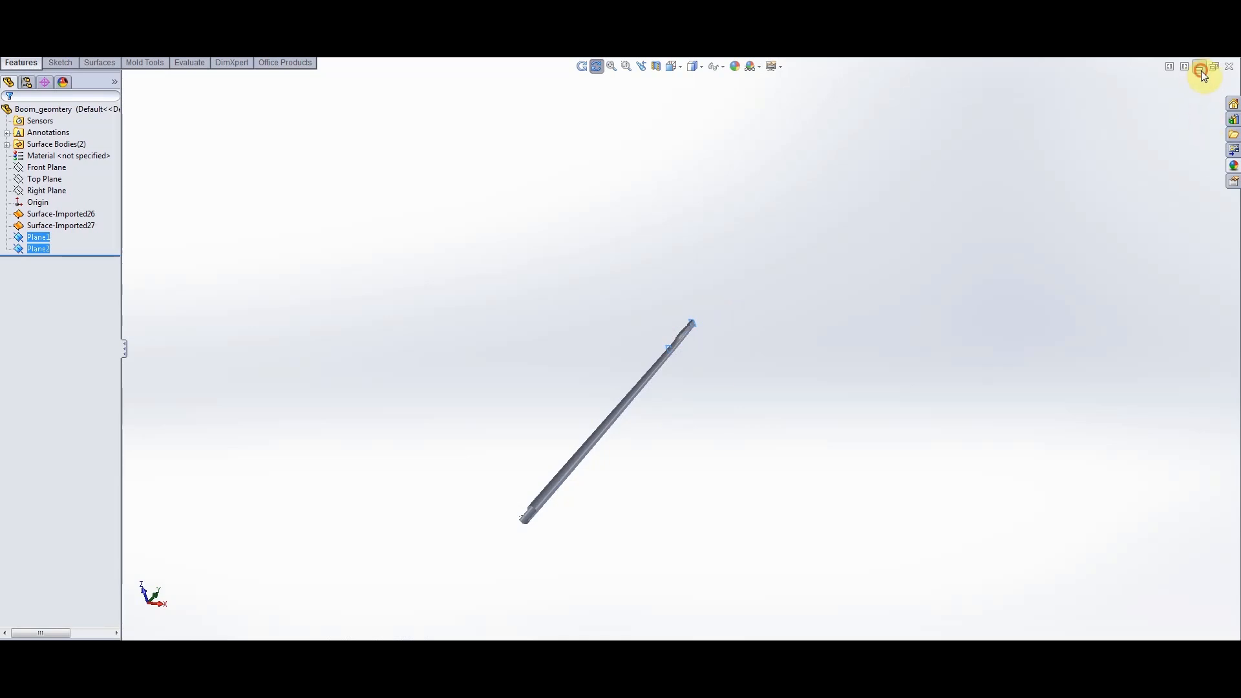
Return to the Vmount3 part and inspect the gap between the long boom surface and the short solid cylinder
left_click(1201, 70)
left_click(376, 638)
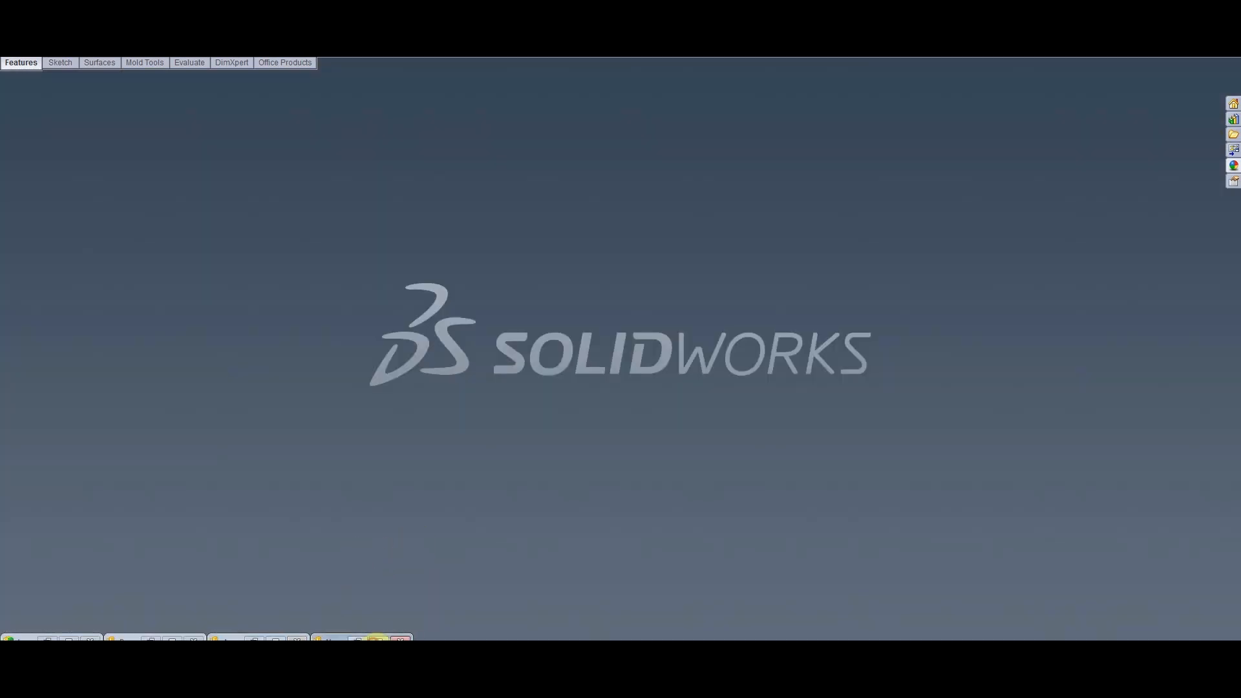
left_click(378, 639)
scroll(1033, 222, "down", 3)
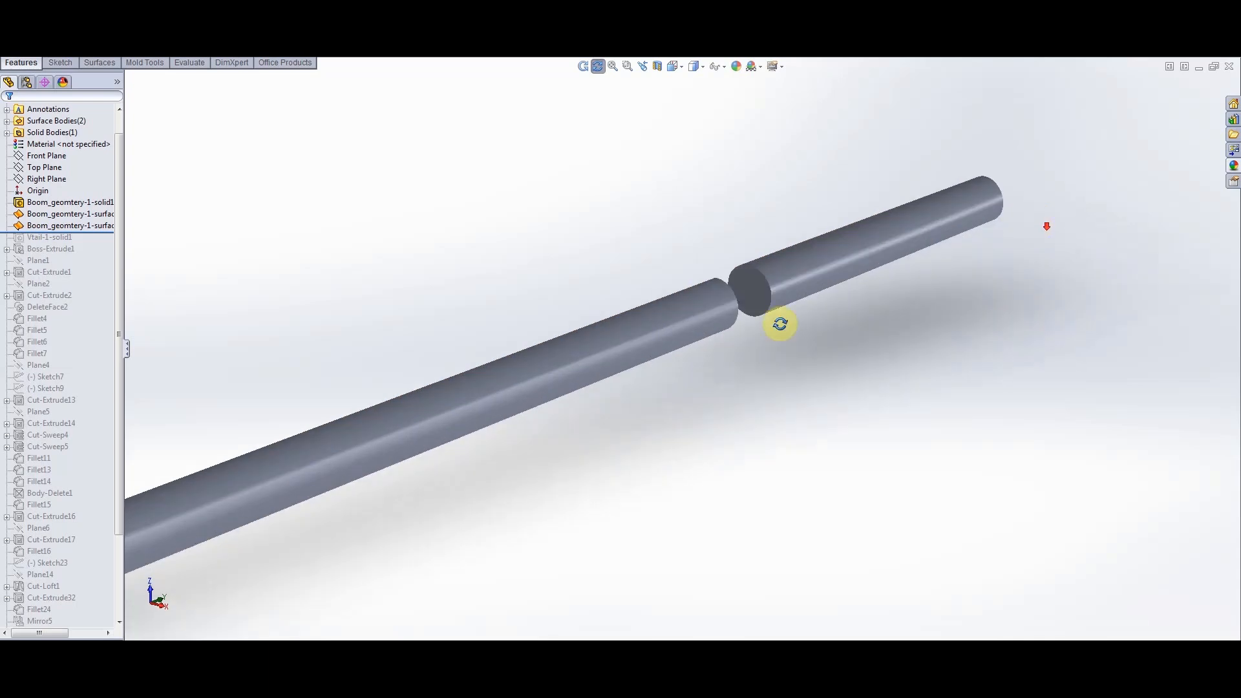
middle_click_drag(782, 321, 687, 444)
scroll(711, 467, "up", 2)
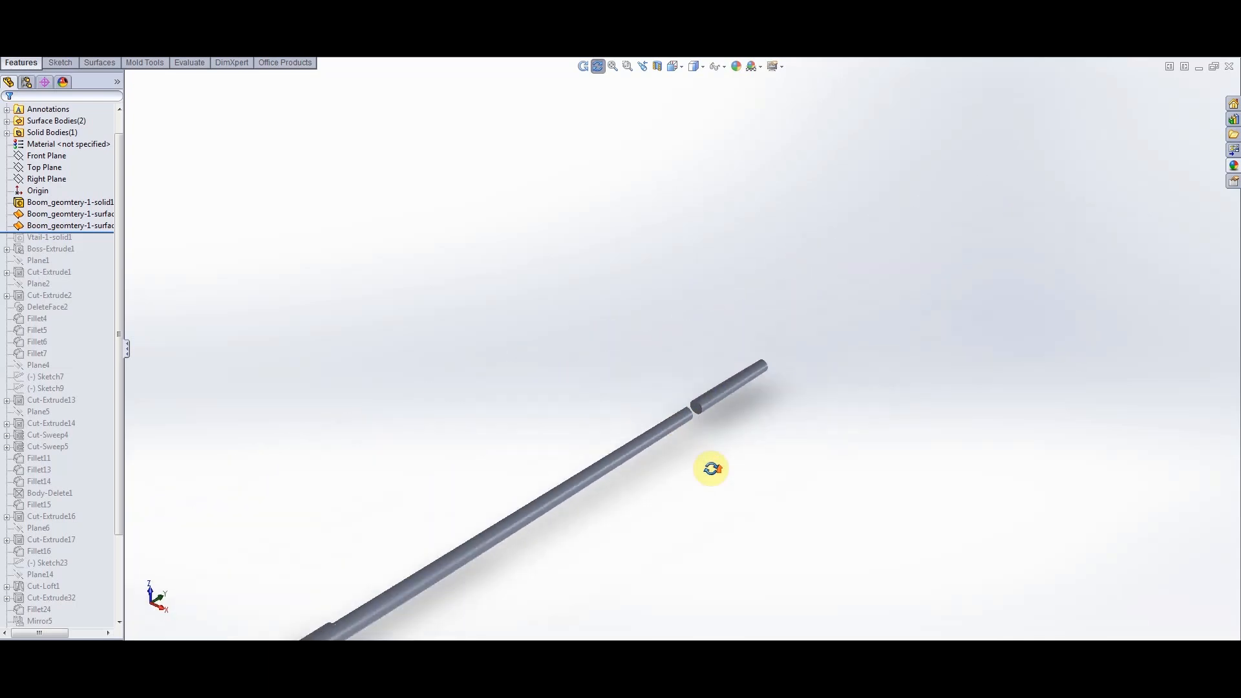
scroll(702, 338, "down", 5)
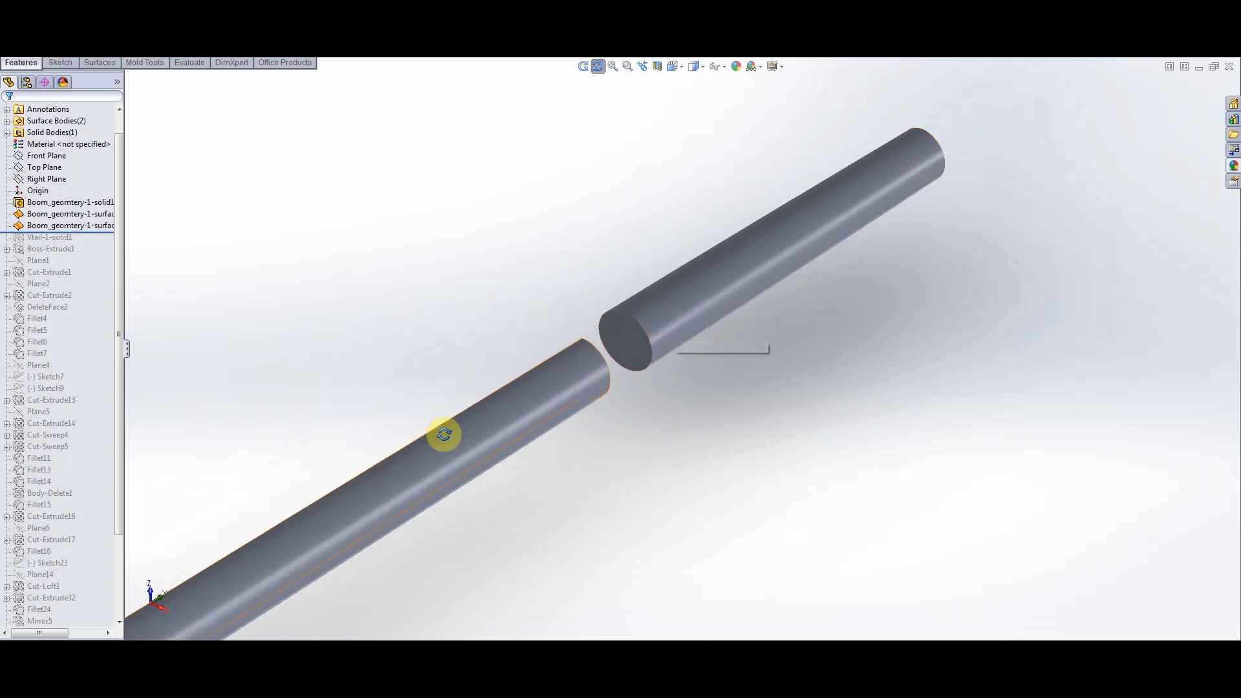
Examine how the short solid cylinder lines up with the long boom surface
scroll(715, 378, "up", 2)
scroll(678, 388, "up", 3)
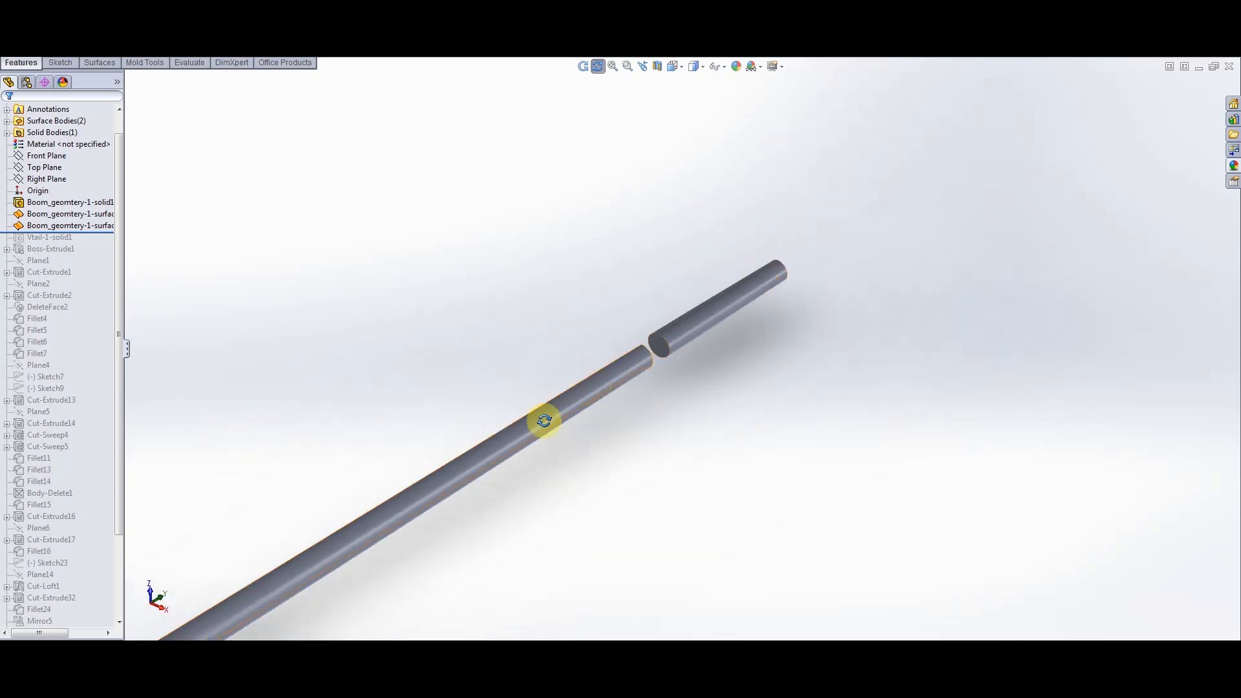
left_click_drag(825, 173, 815, 203)
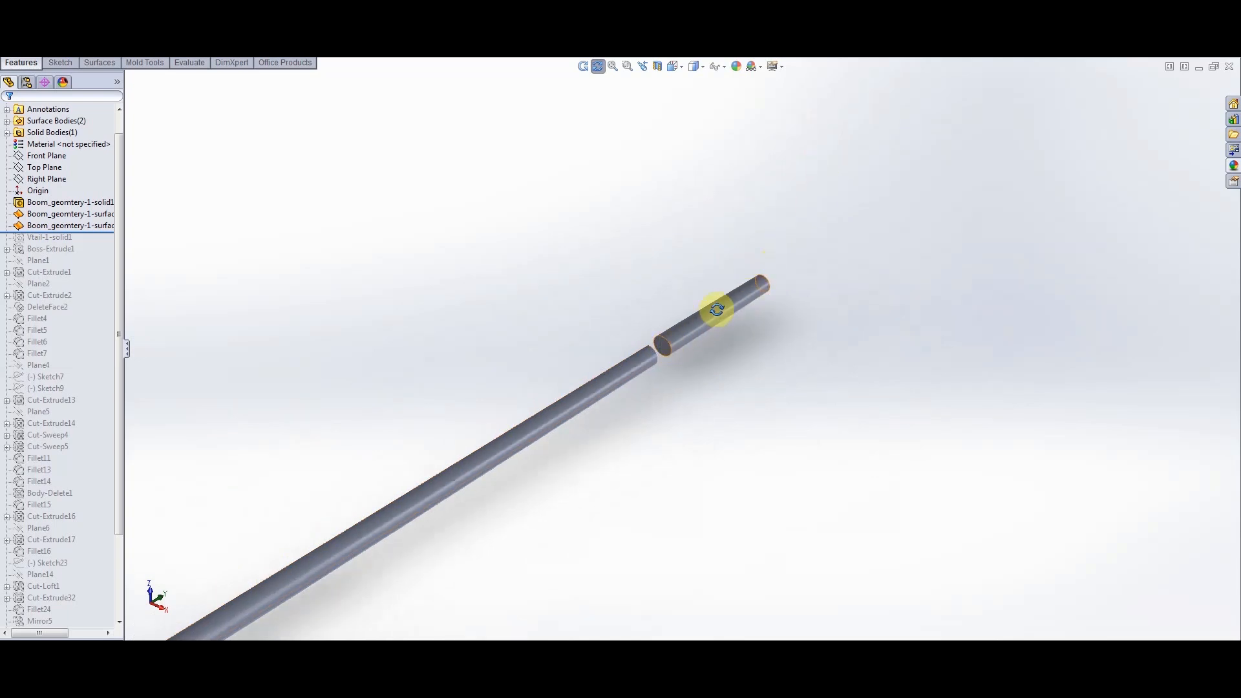
left_click_drag(747, 293, 472, 485)
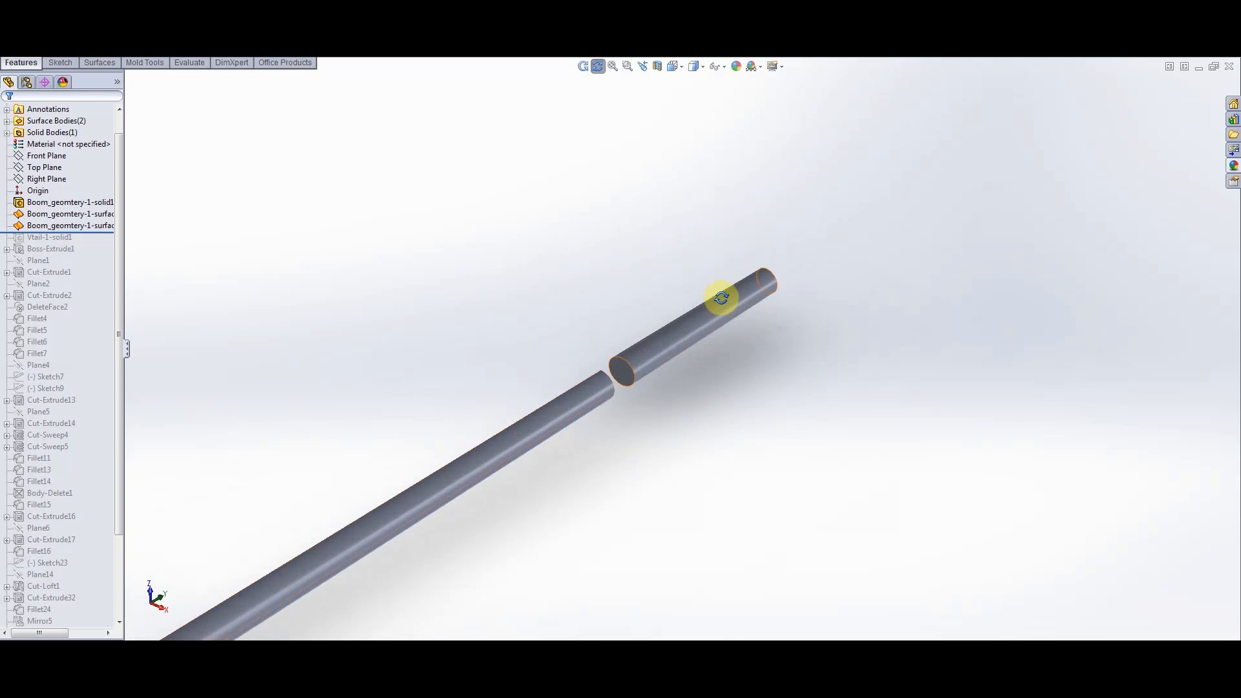
scroll(740, 352, "up", 5)
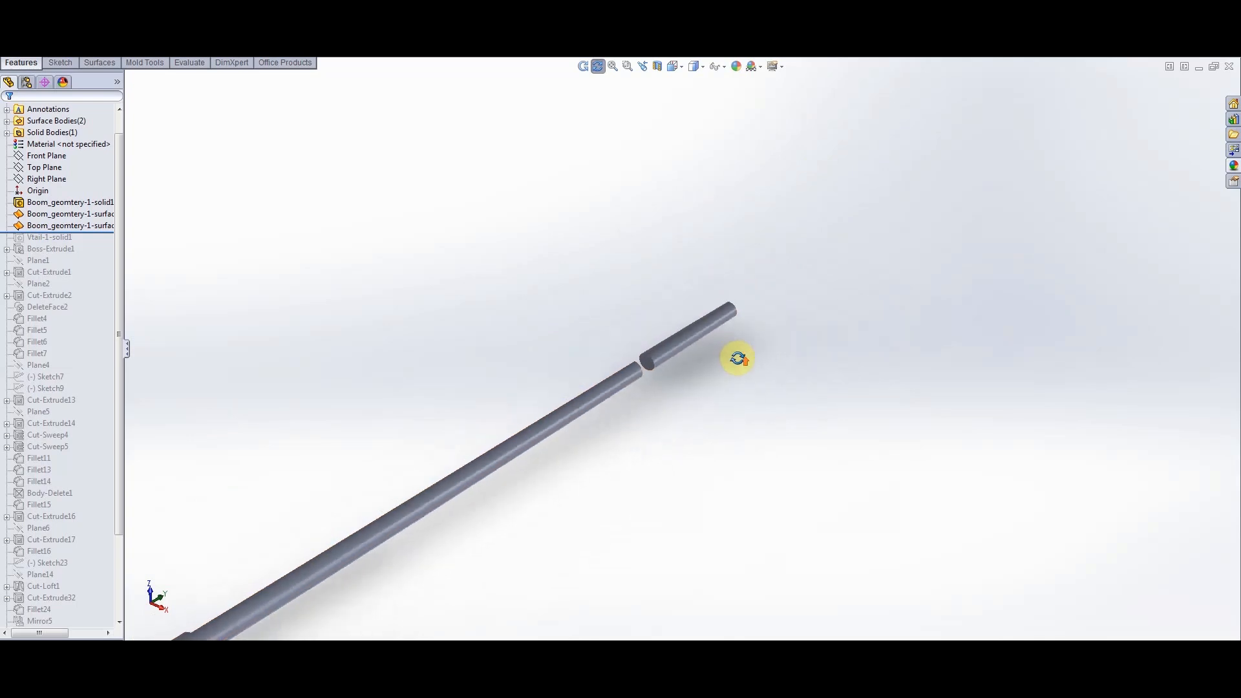
scroll(707, 391, "down", 2)
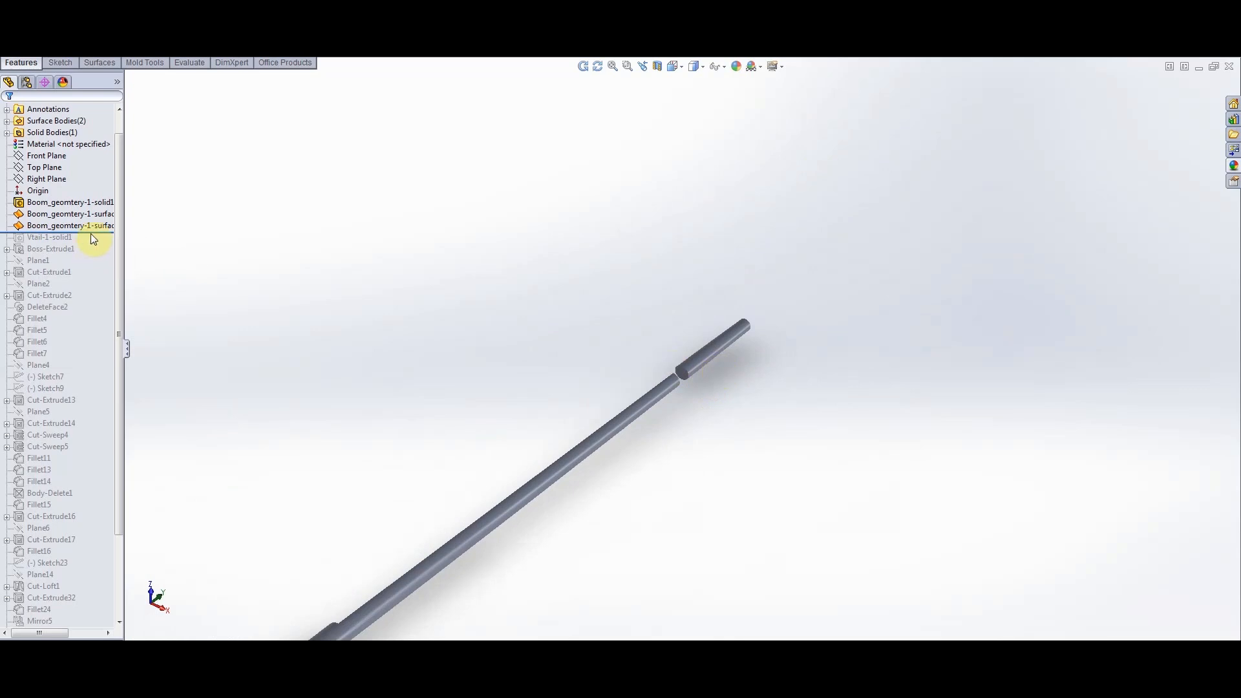
Roll the history forward to include Vtail-1-solid1 and inspect where the V-tail meets the short cylinder
left_click_drag(97, 233, 98, 238)
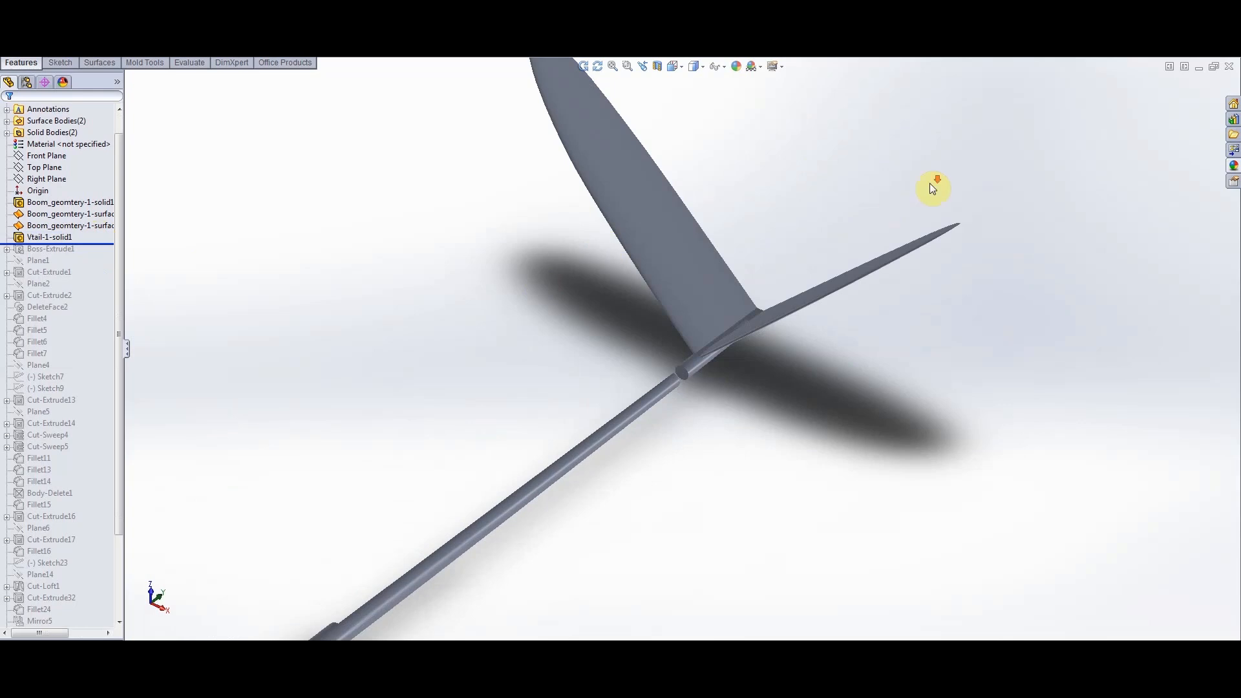
scroll(929, 184, "down", 3)
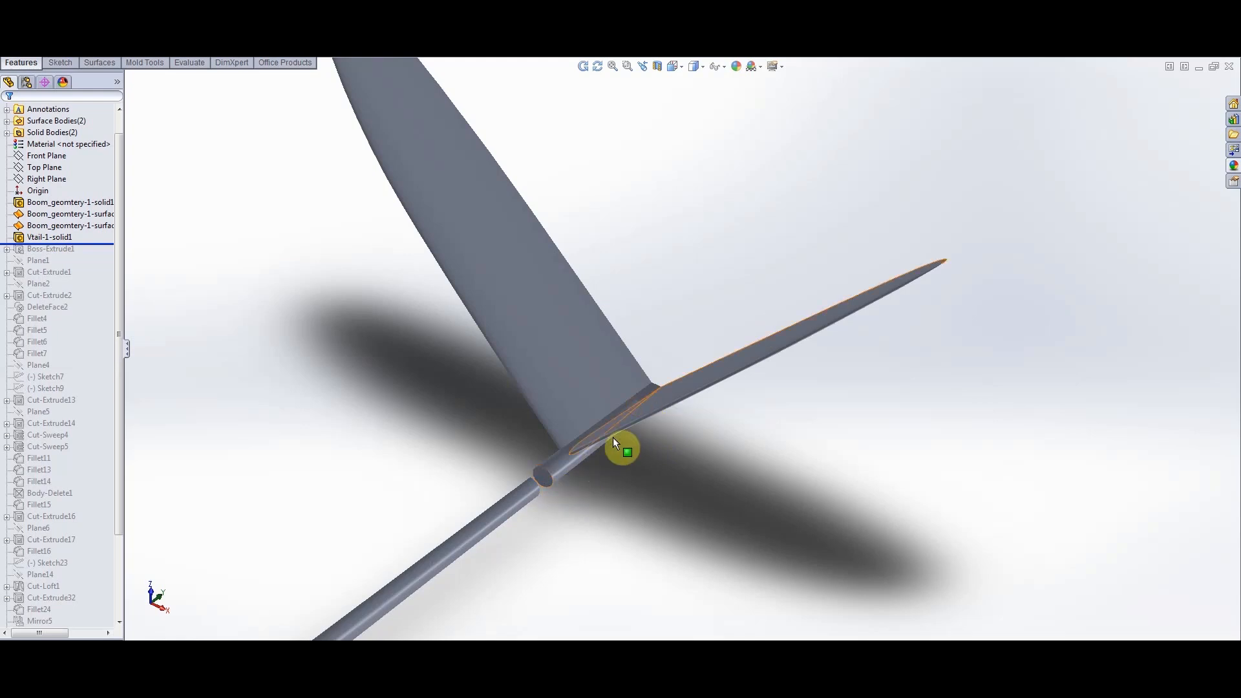
scroll(492, 307, "up", 3)
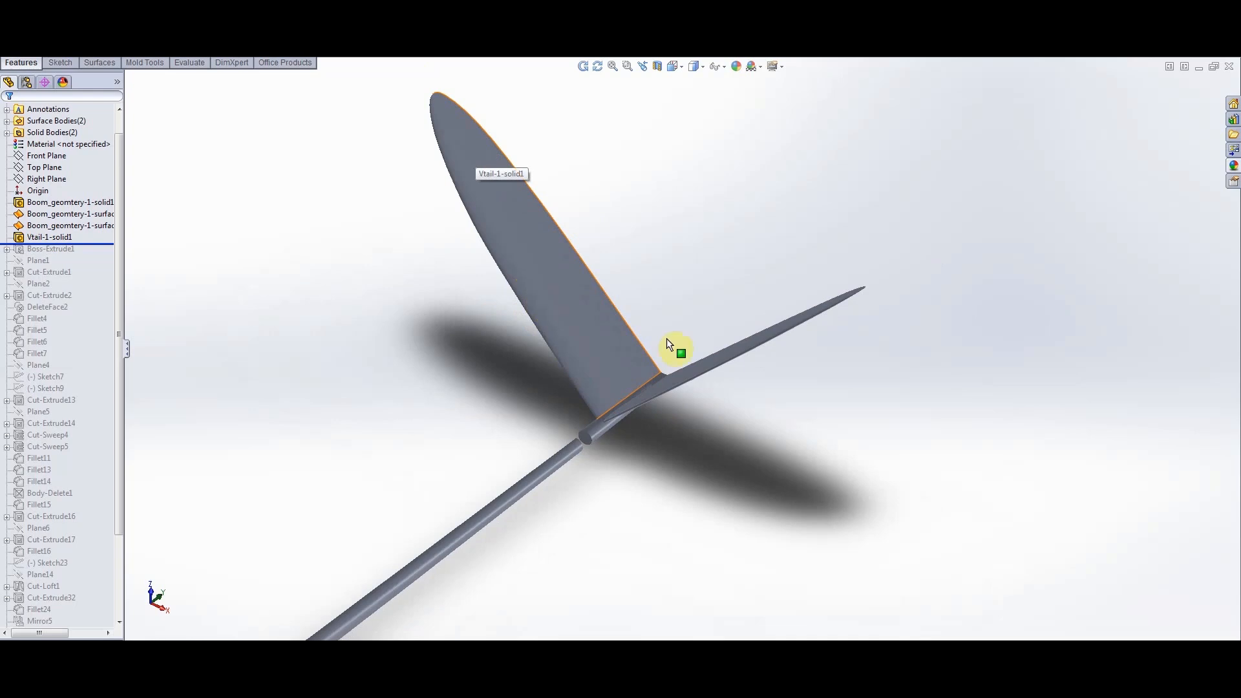
scroll(725, 327, "down", 3)
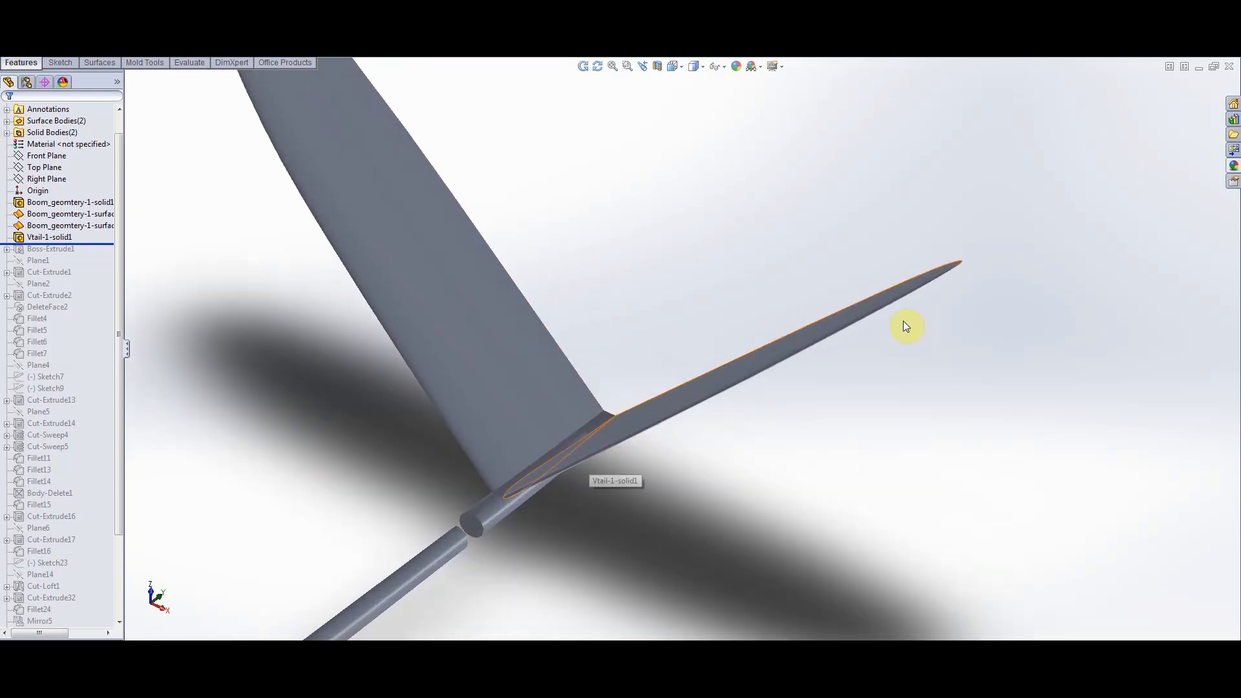
Orbit the model to inspect how the two V-tail surfaces sit on the short cylinder relative to the boom
scroll(548, 361, "up", 3)
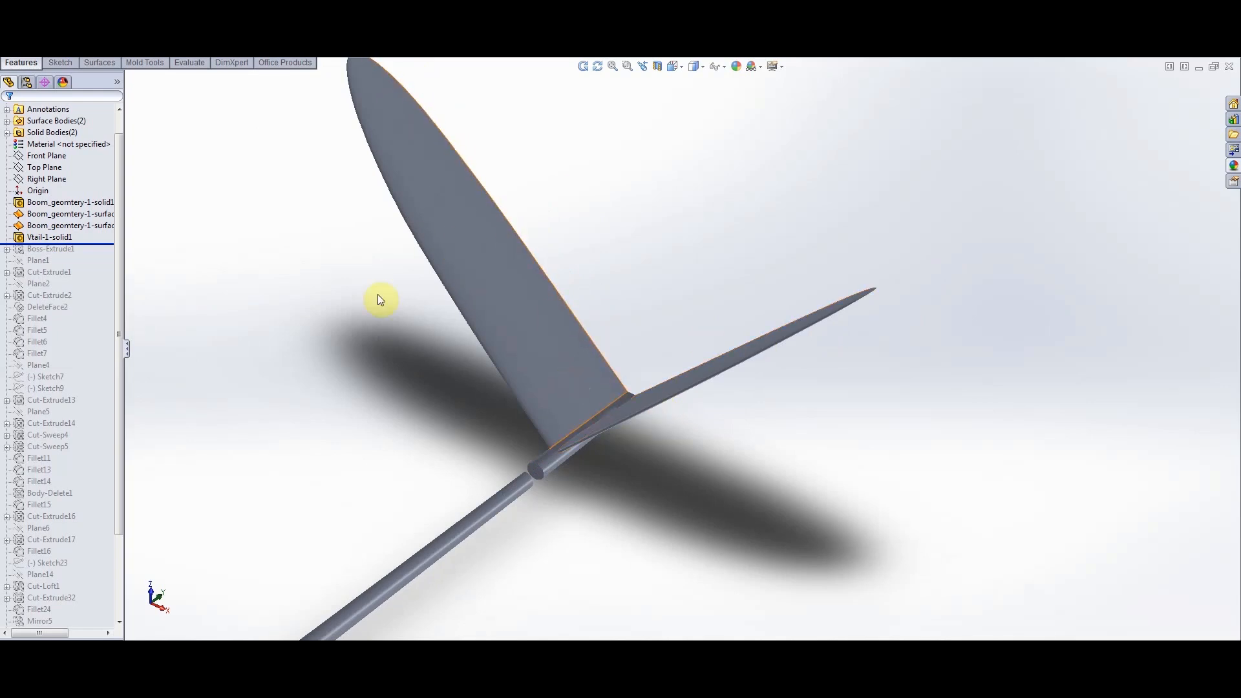
left_click(597, 67)
left_click_drag(615, 335, 641, 348)
scroll(551, 368, "down", 3)
scroll(587, 399, "up", 3)
scroll(641, 348, "up", 3)
left_click_drag(681, 394, 638, 436)
scroll(590, 249, "down", 1)
scroll(612, 233, "up", 3)
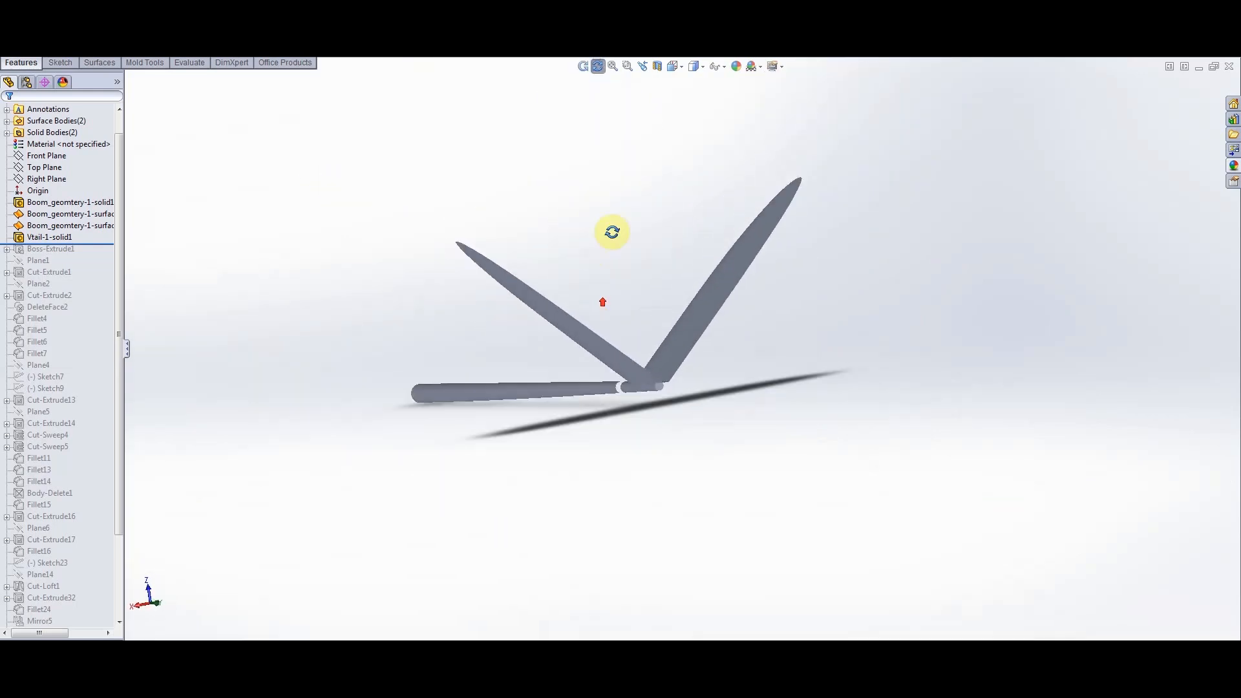
scroll(612, 221, "down", 2)
key("Escape")
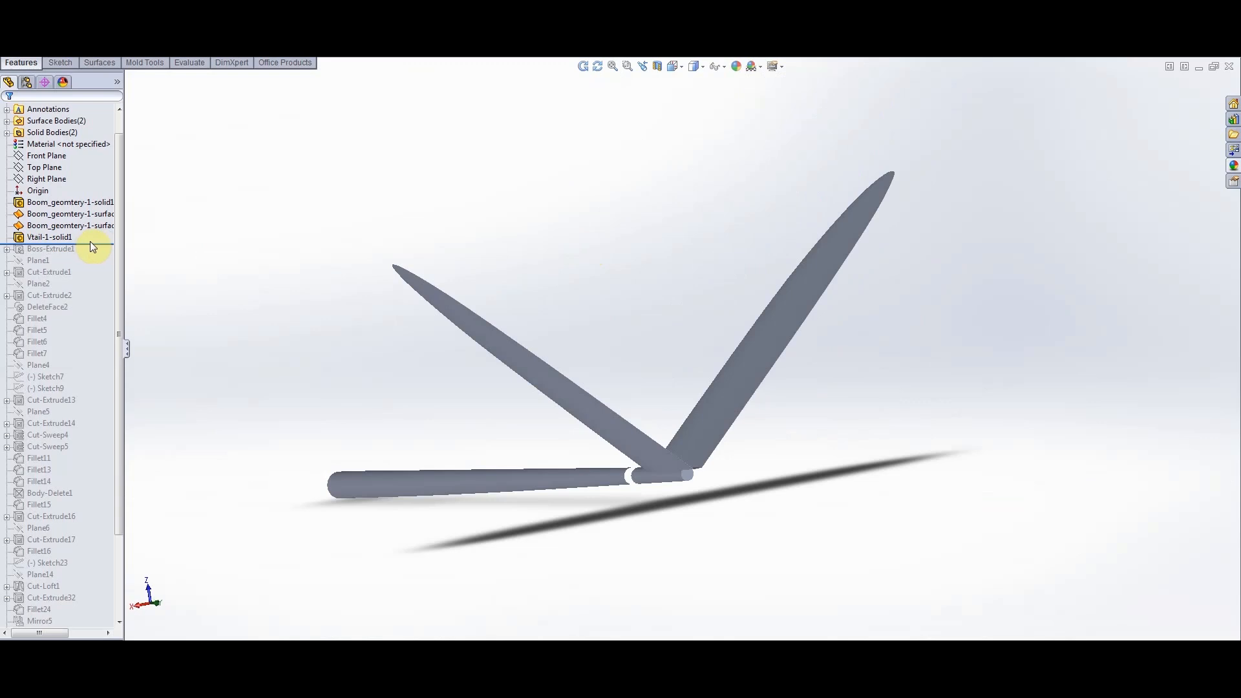
Roll the history forward to include Sketch9 and inspect the junction between the V-tail and the short cylinder
left_click_drag(102, 244, 95, 265)
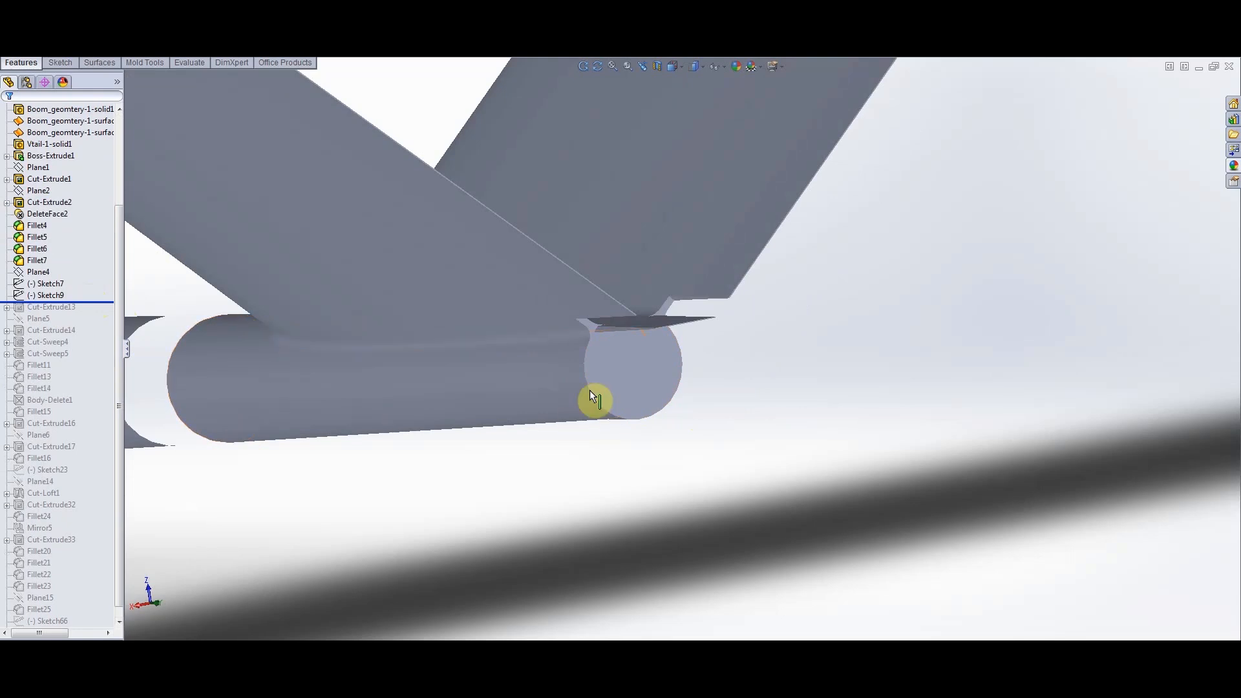
scroll(535, 357, "up", 5)
scroll(502, 340, "down", 6)
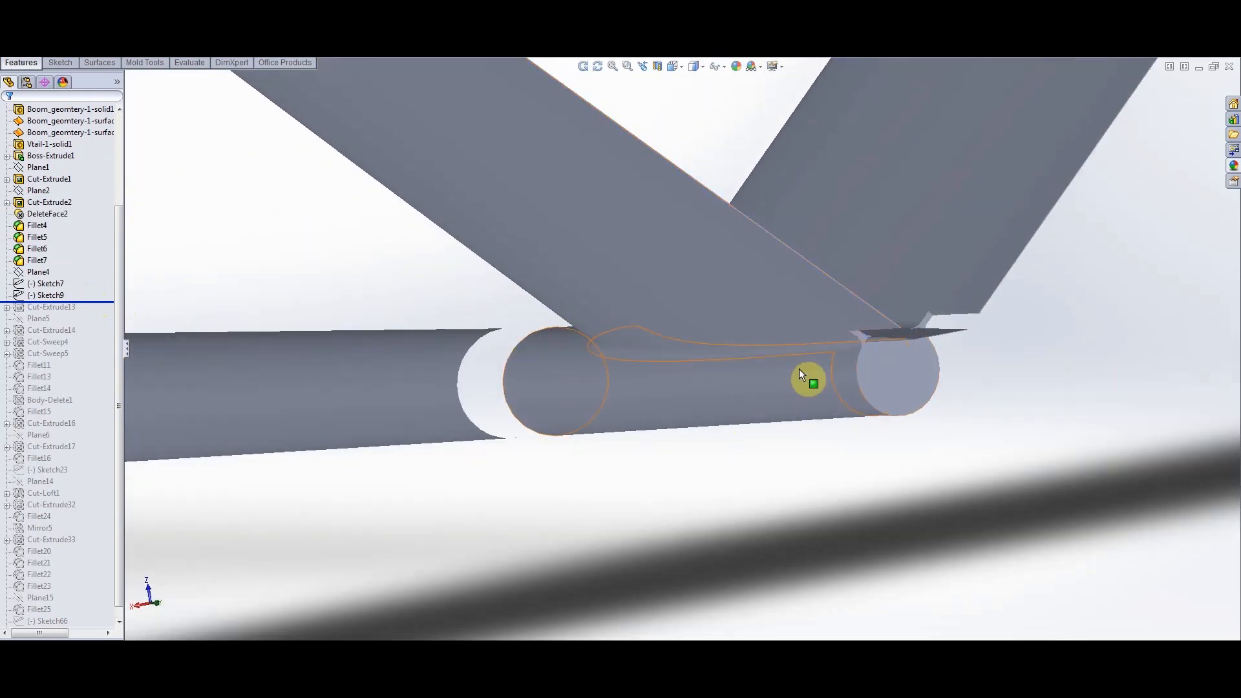
scroll(954, 317, "down", 3)
scroll(840, 333, "up", 5)
scroll(710, 346, "down", 3)
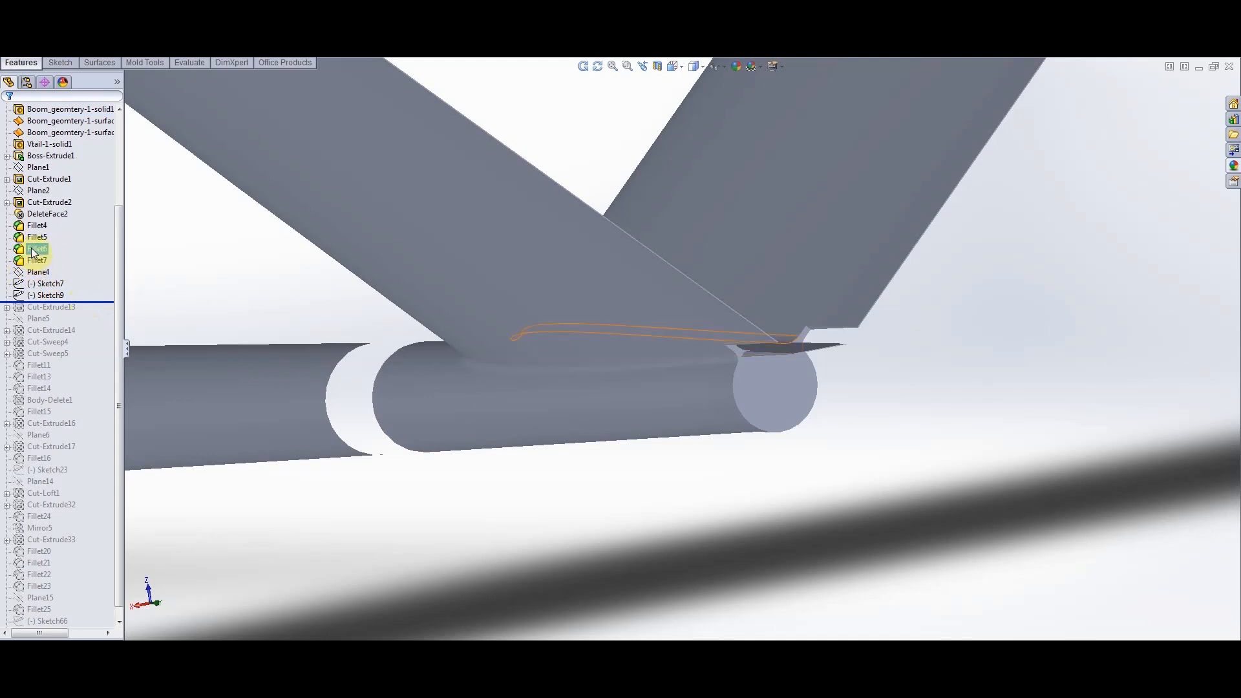
Highlight DeleteFace2, Fillet5 and Fillet7 in the history and examine the blend between the V-tail root and the cylinder
left_click(39, 215)
left_click(40, 238)
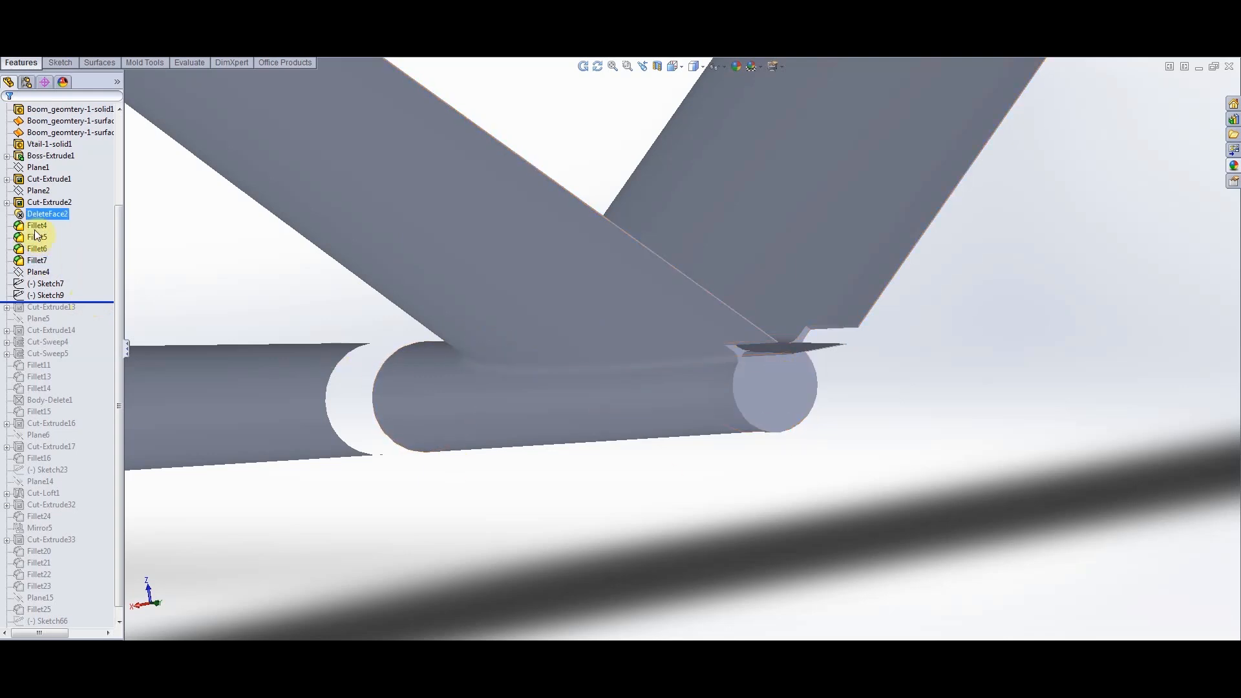
left_click(39, 260)
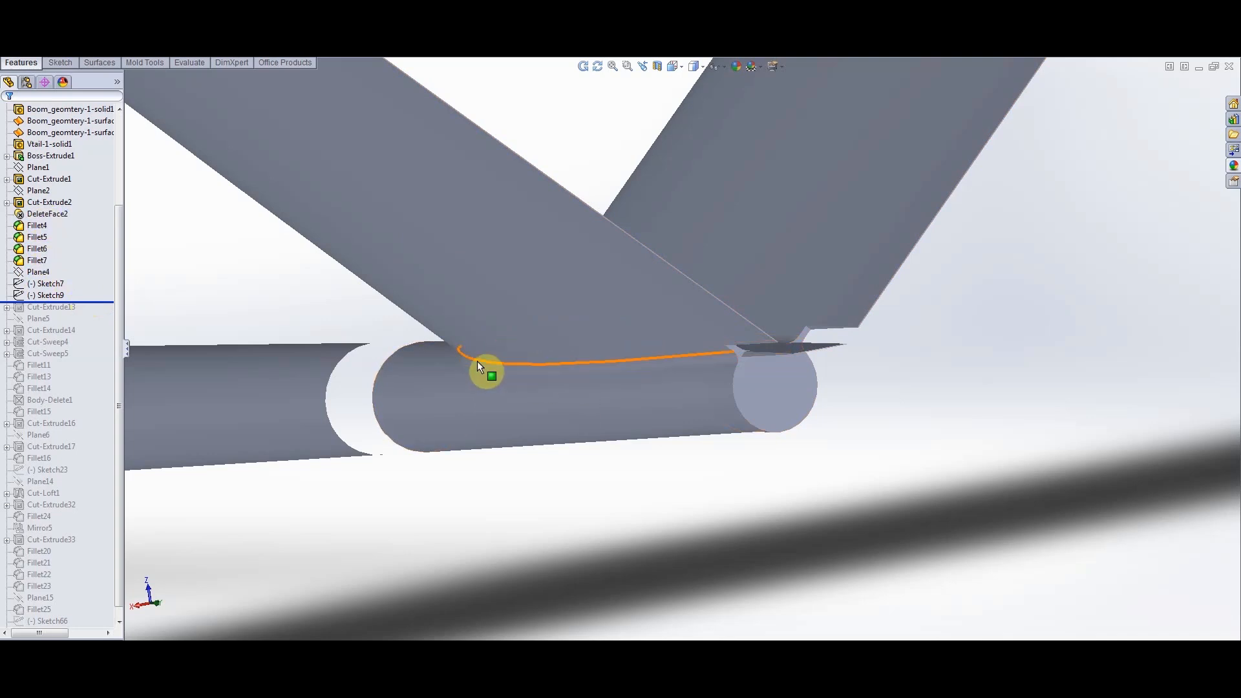
scroll(682, 349, "up", 3)
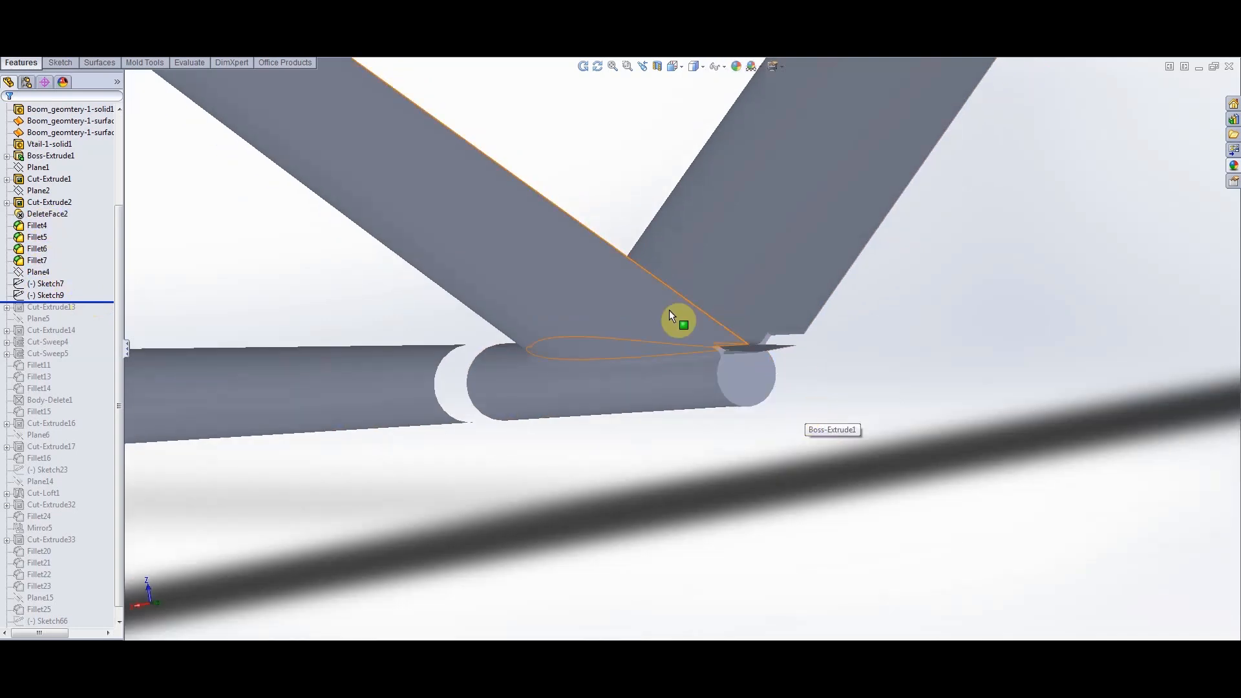
scroll(662, 280, "down", 2)
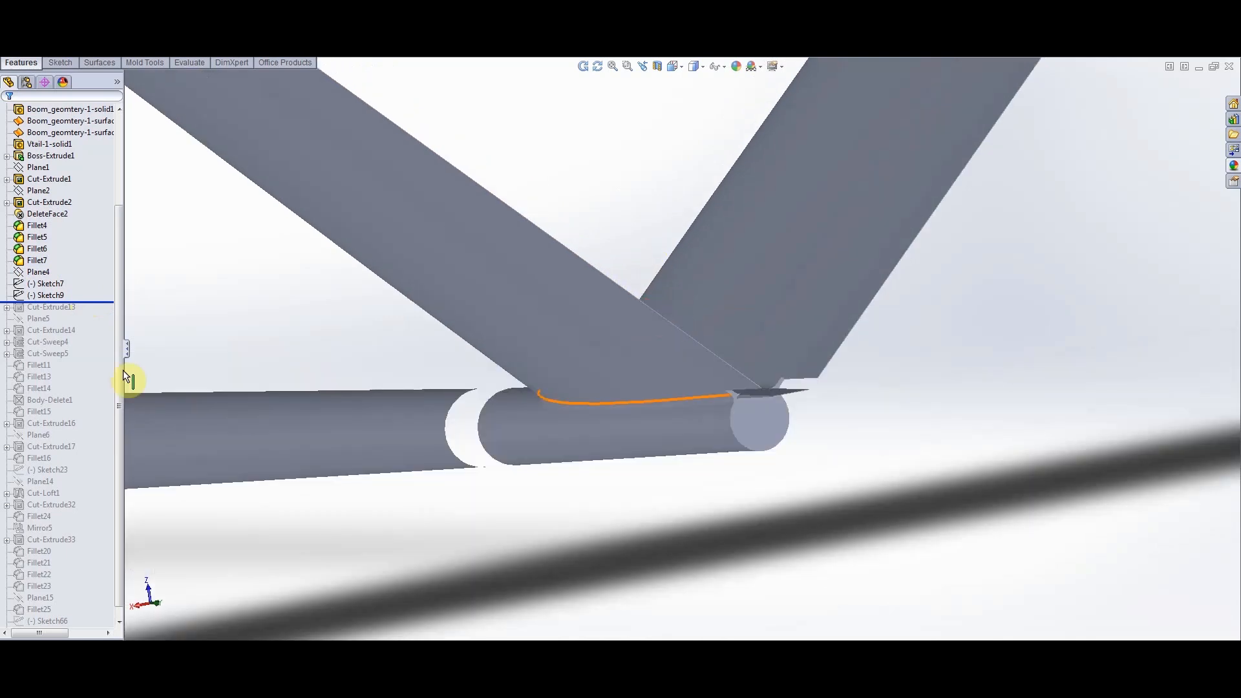
Roll the history forward to include Plane14 and view the trimmed tail mount body
left_click(93, 302)
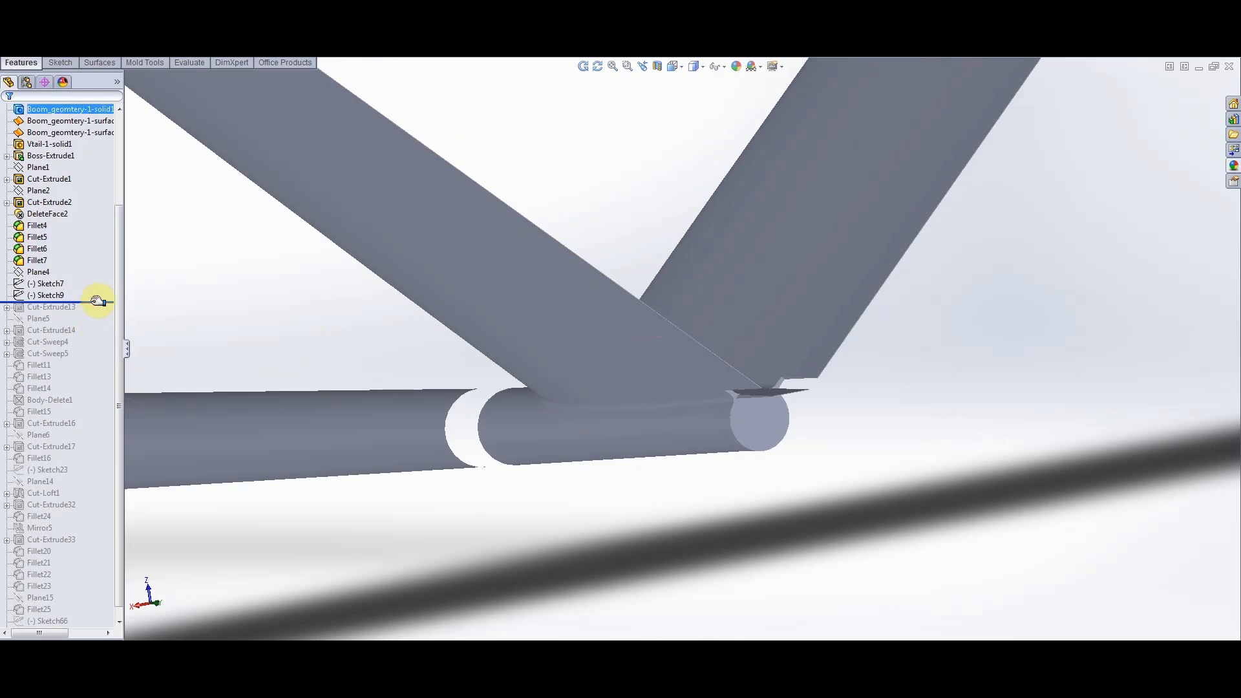
left_click_drag(98, 301, 82, 485)
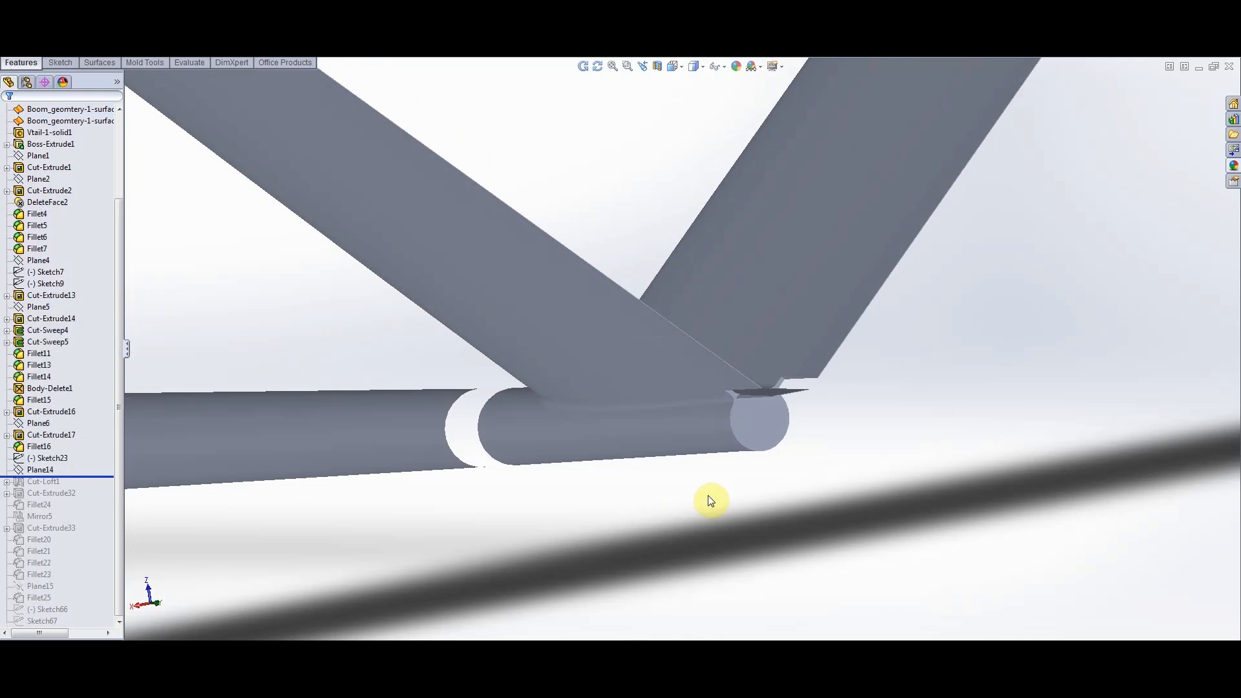
scroll(722, 425, "down", 4)
scroll(723, 424, "up", 2)
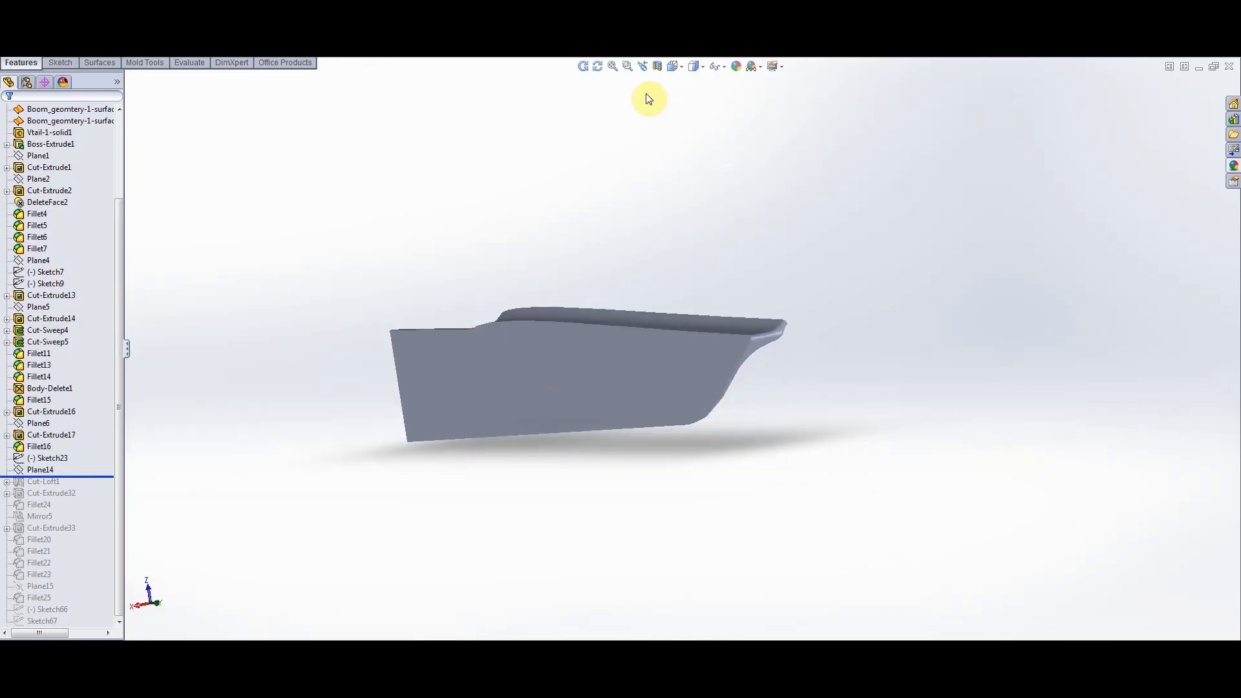
Orbit the trimmed mount to inspect its flat cut face, V-tail seat, side recess and rounded outer surface
left_click(598, 67)
left_click_drag(720, 343, 759, 397)
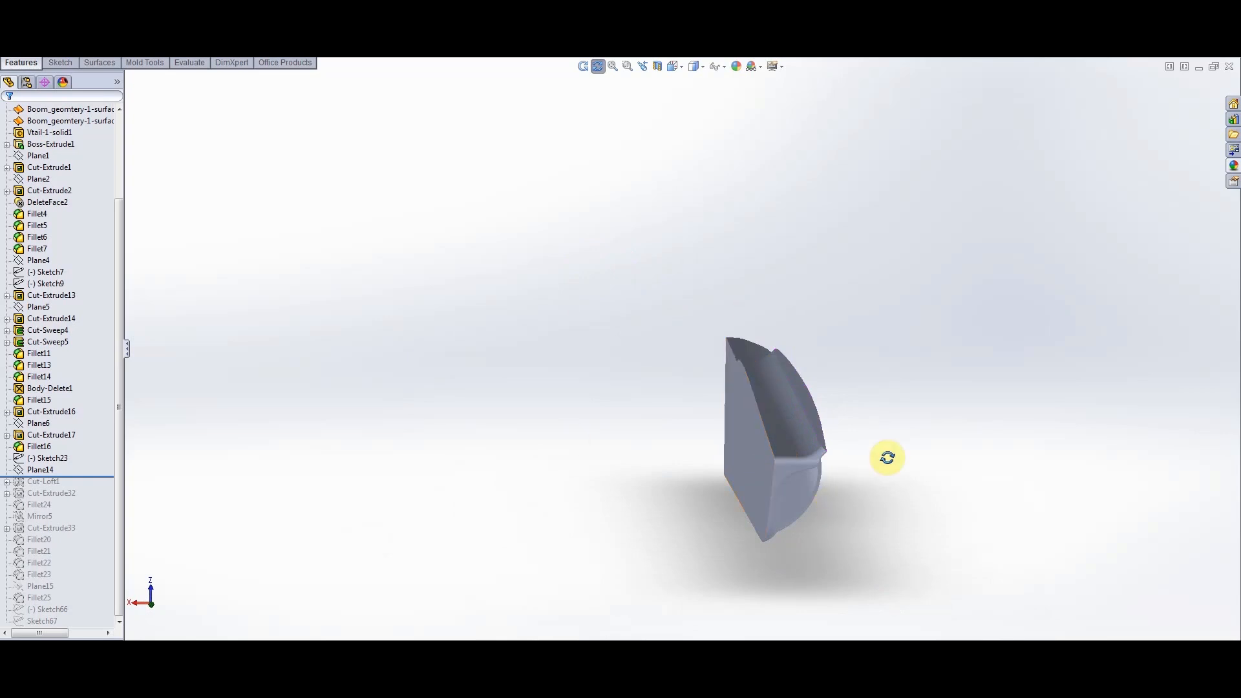
left_click_drag(888, 457, 975, 443)
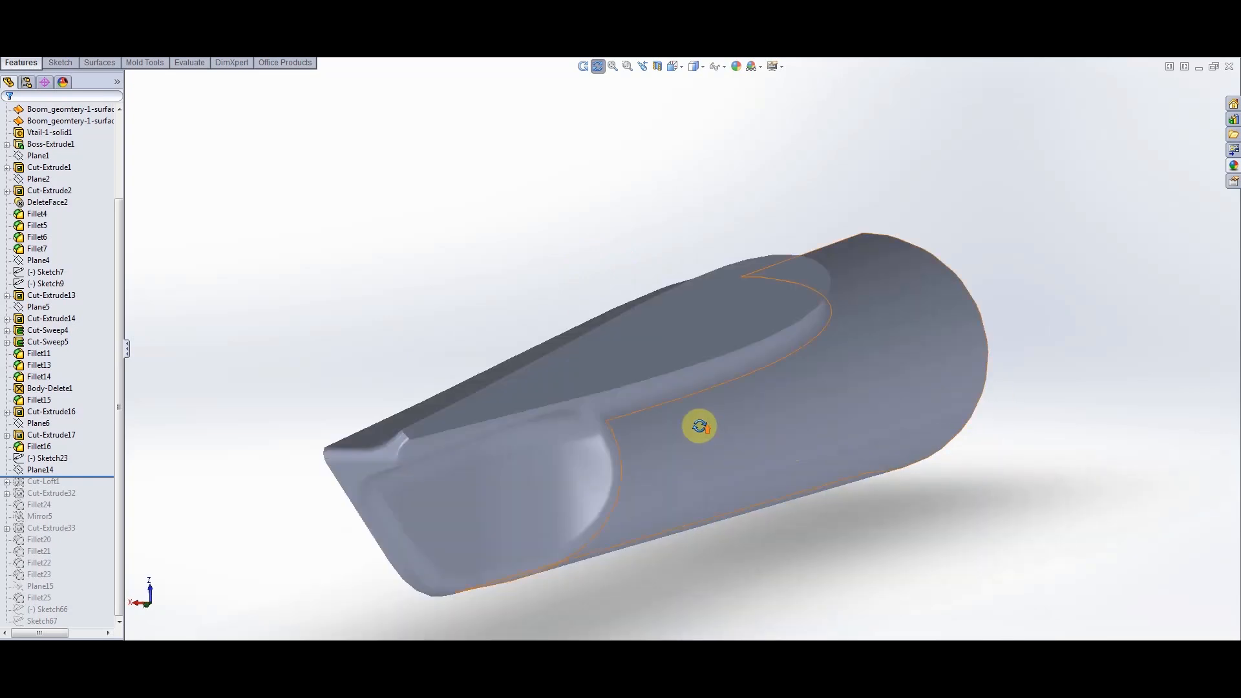
scroll(700, 426, "up", 2)
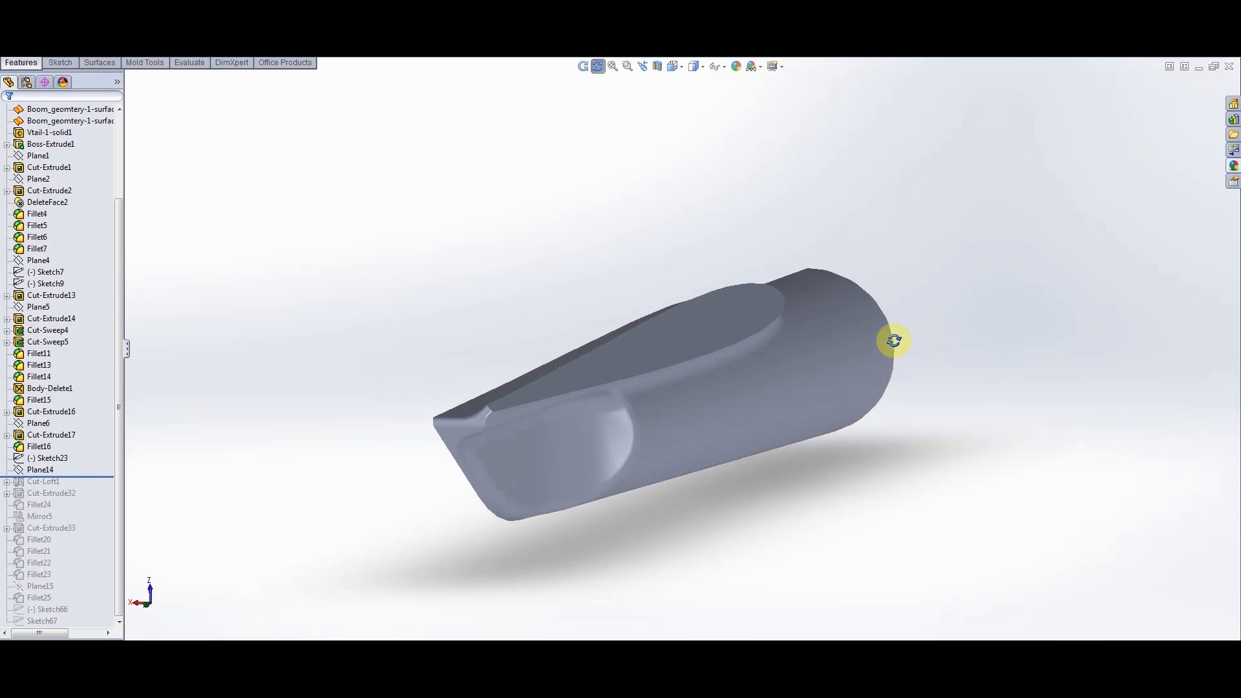
left_click_drag(773, 374, 803, 397)
scroll(808, 413, "down", 3)
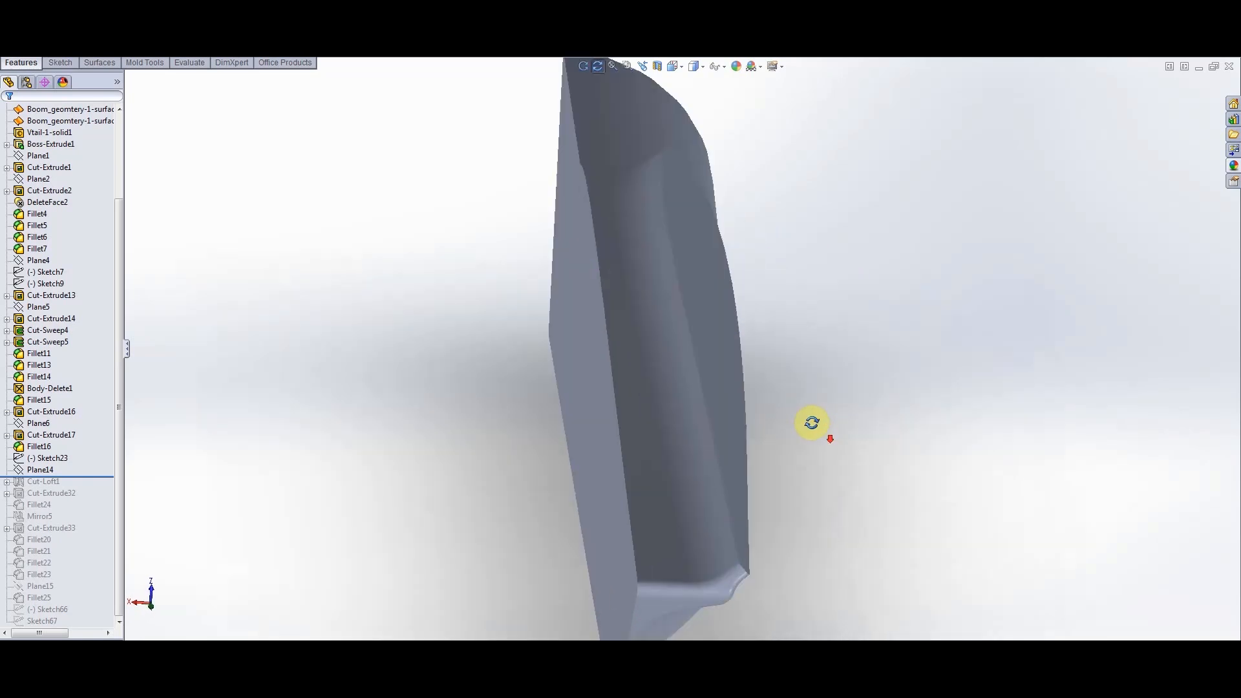
scroll(775, 442, "up", 2)
left_click_drag(776, 443, 741, 410)
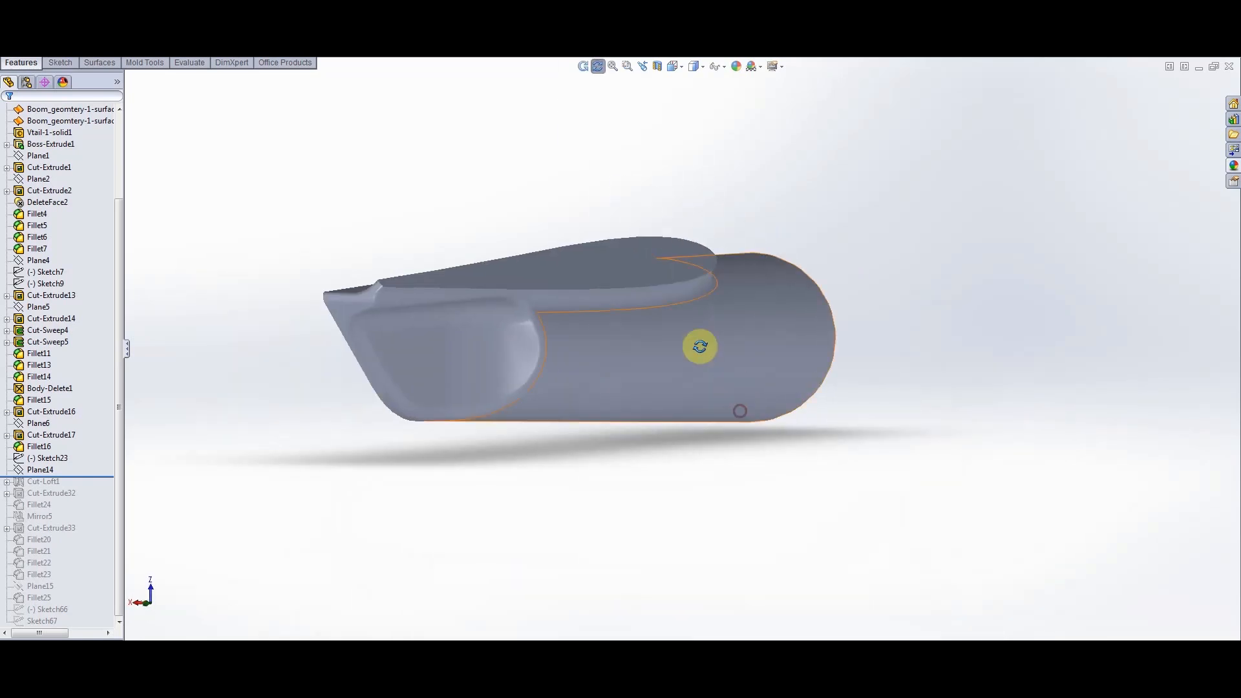
scroll(649, 401, "down", 5)
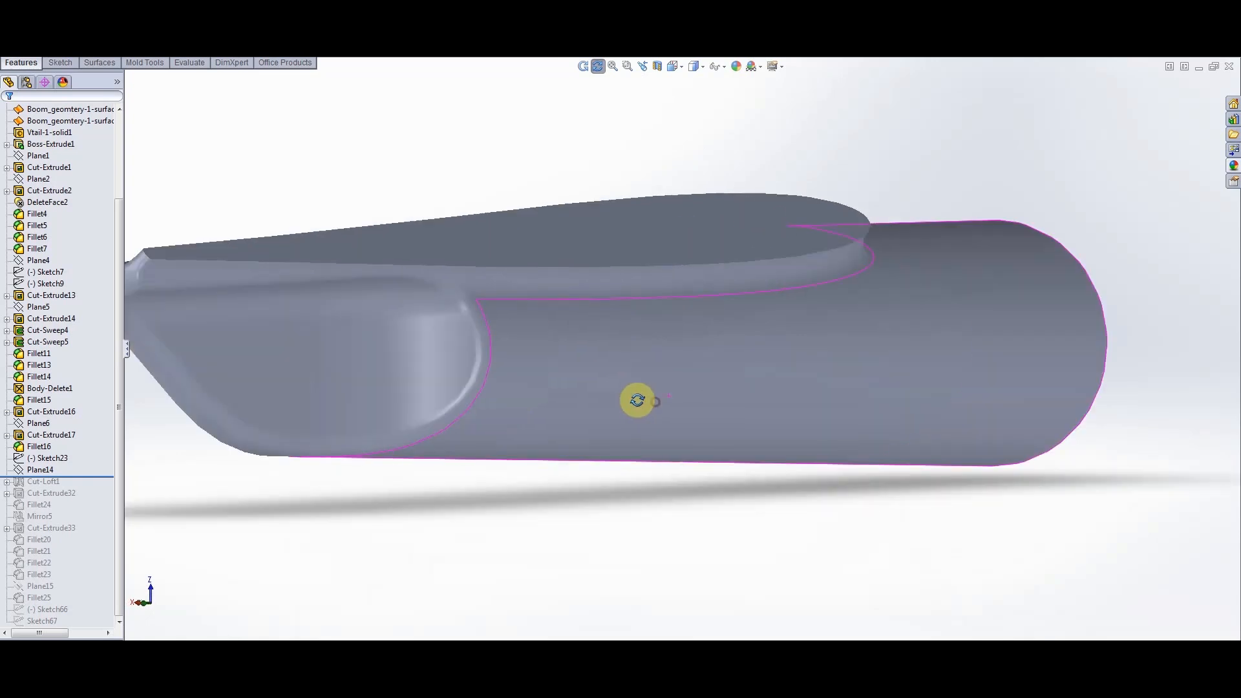
middle_click_drag(638, 400, 632, 399)
Roll the history back to just after Body-Delete1 and inspect the filleted side recess and V-tail junction
left_click_drag(86, 478, 116, 397)
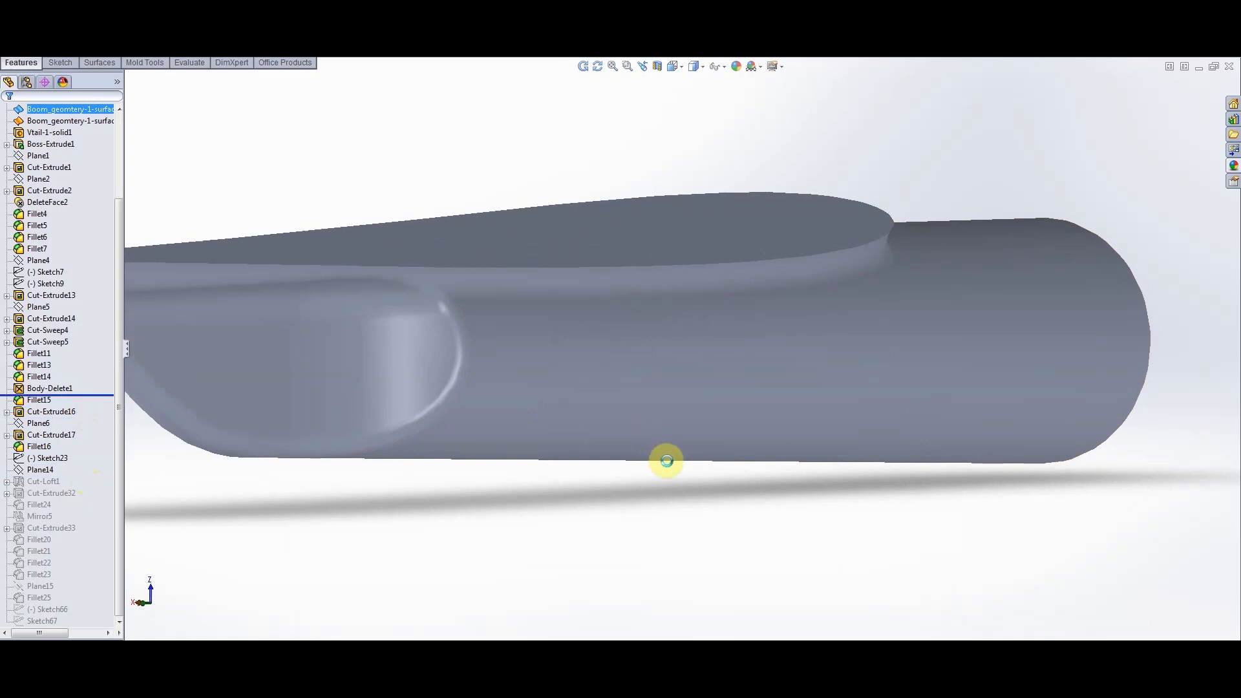
scroll(748, 497, "up", 3)
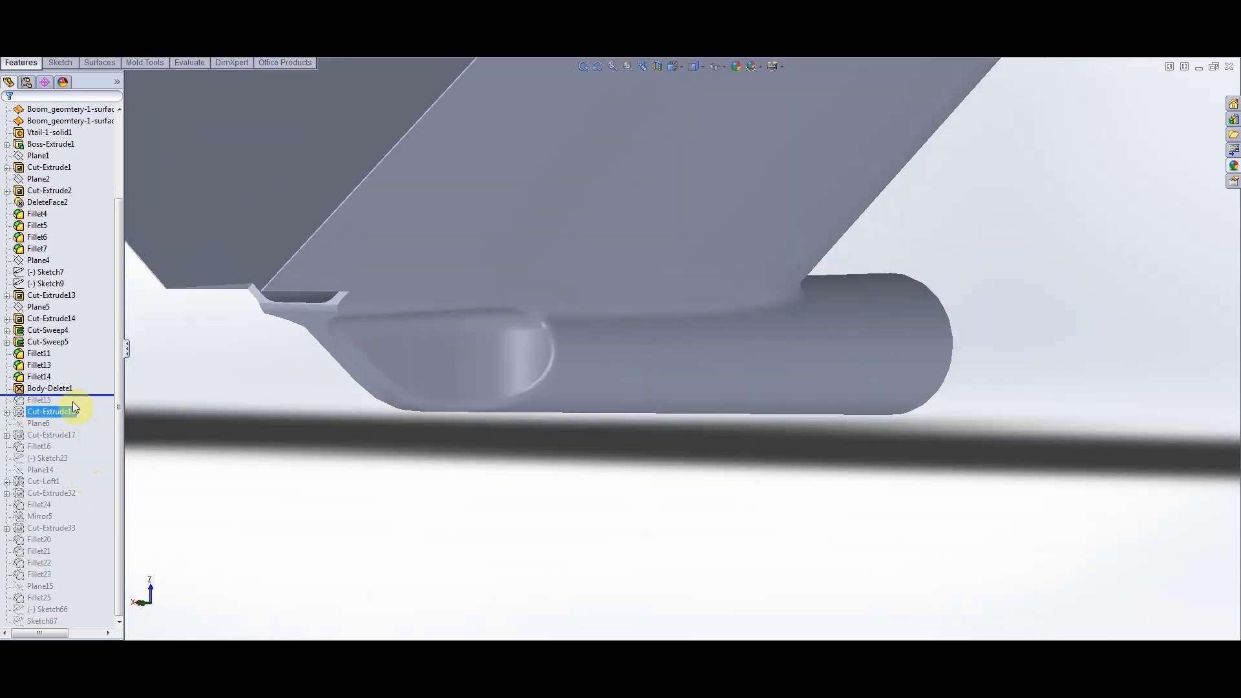
scroll(291, 294, "down", 2)
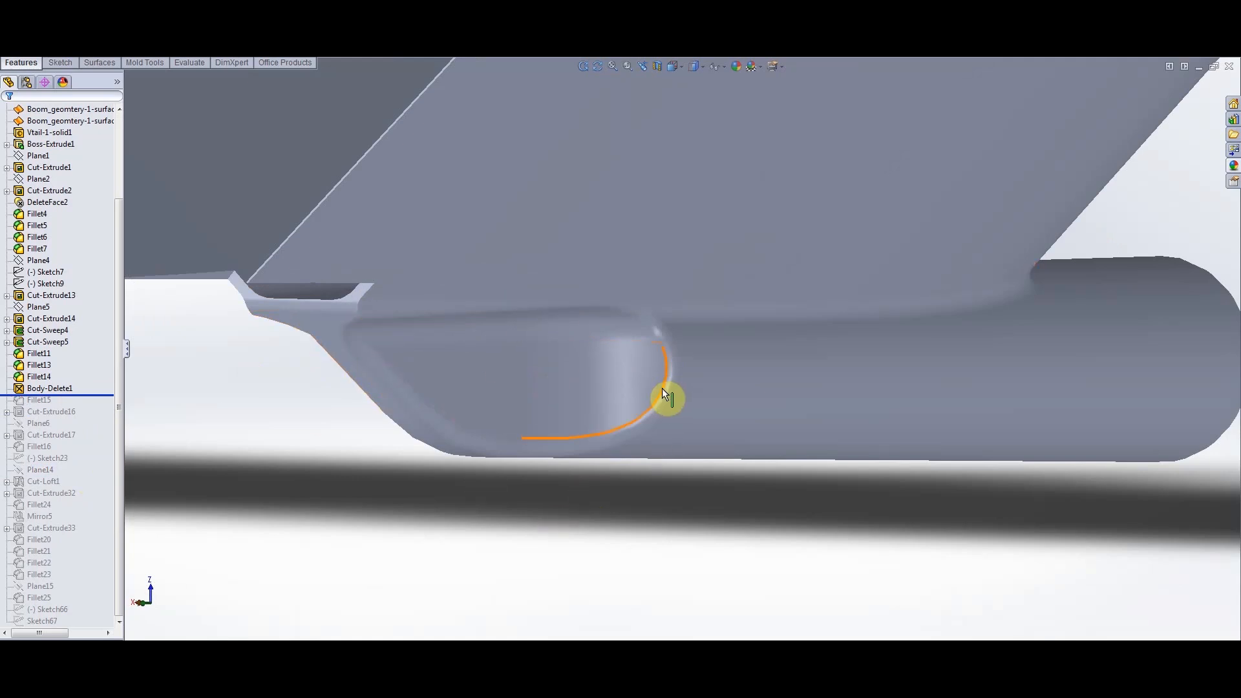
scroll(631, 323, "down", 3)
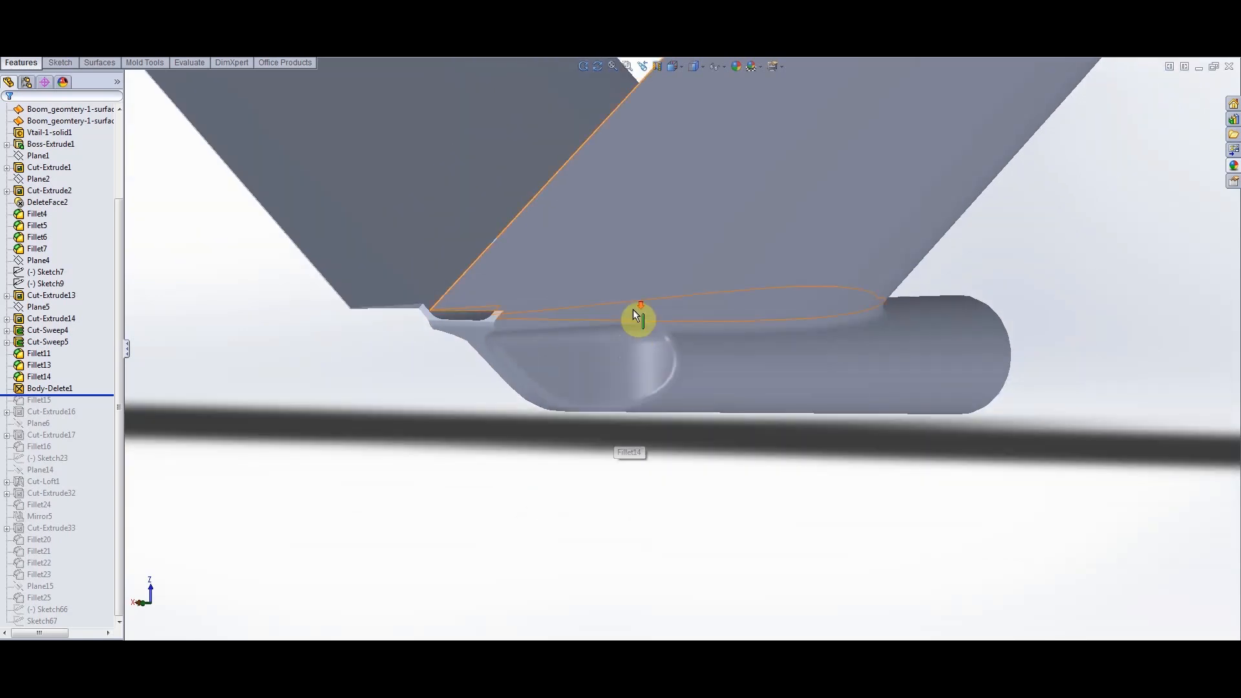
scroll(633, 309, "down", 2)
scroll(470, 493, "up", 3)
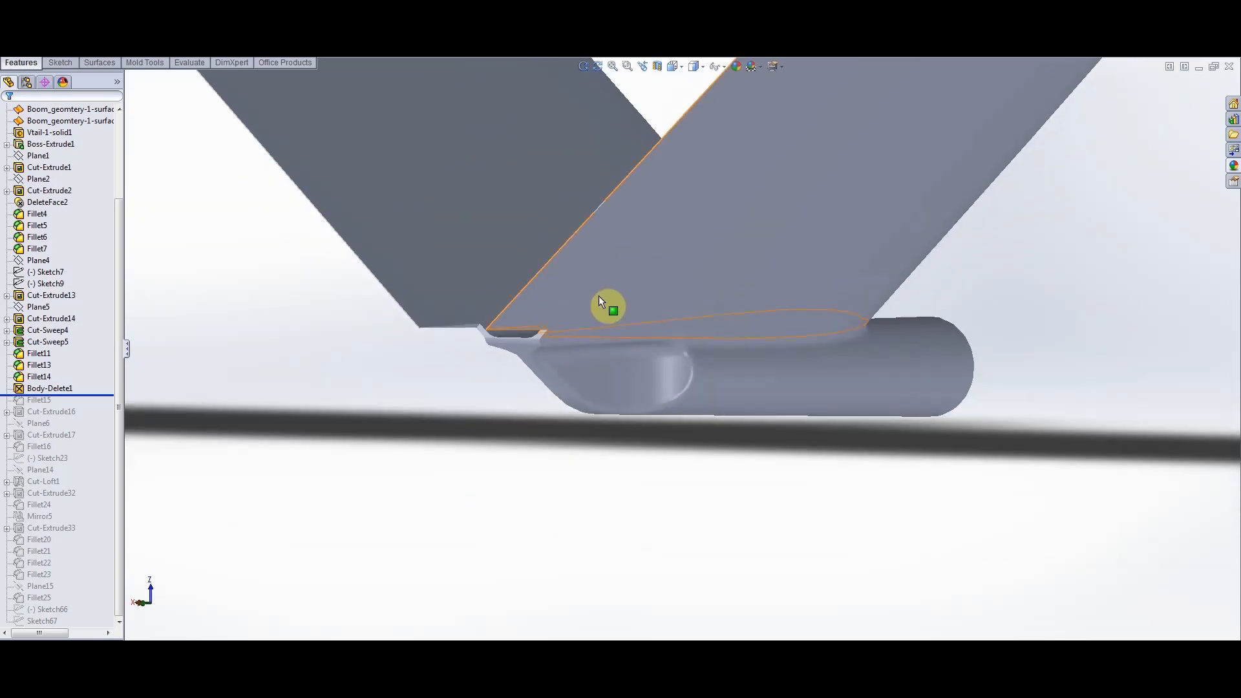
scroll(672, 304, "down", 4)
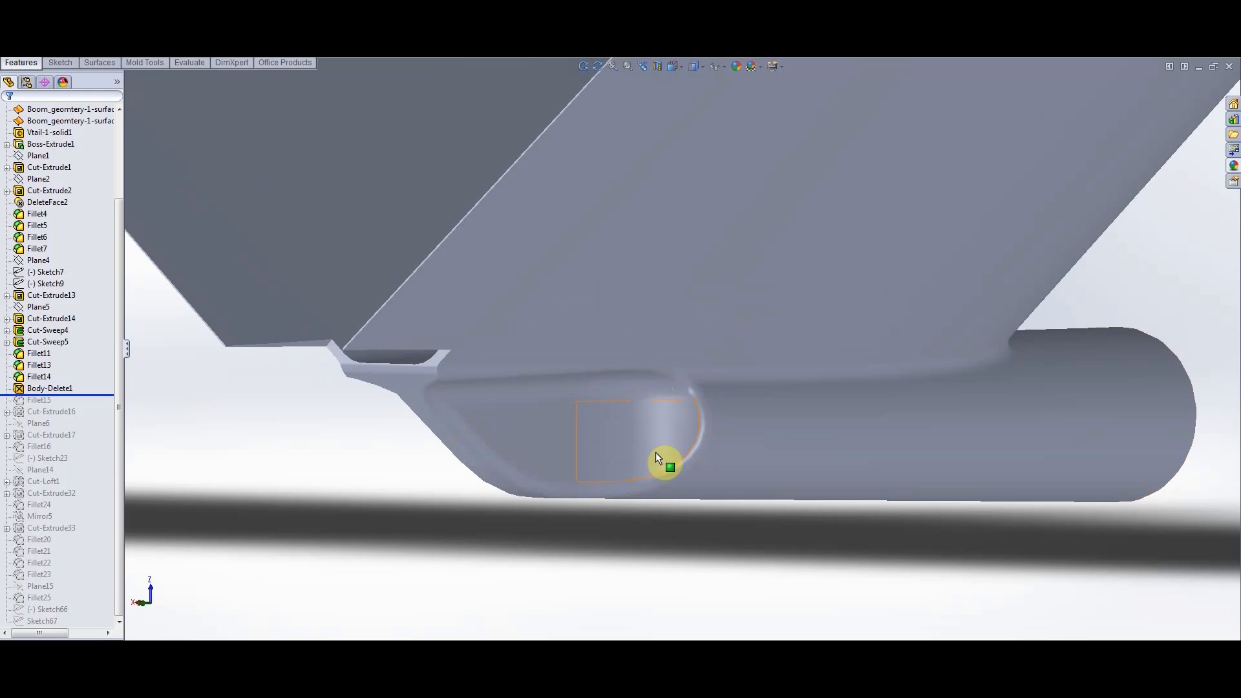
scroll(654, 450, "down", 3)
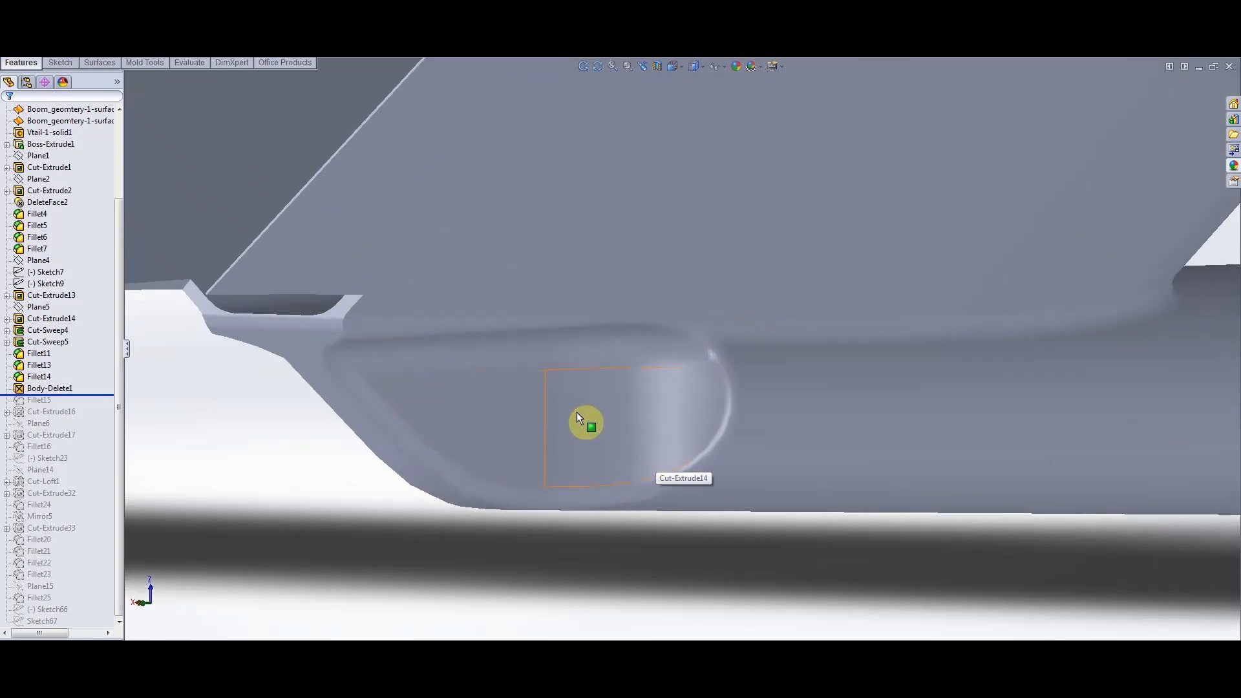
scroll(546, 471, "up", 5)
scroll(689, 339, "down", 4)
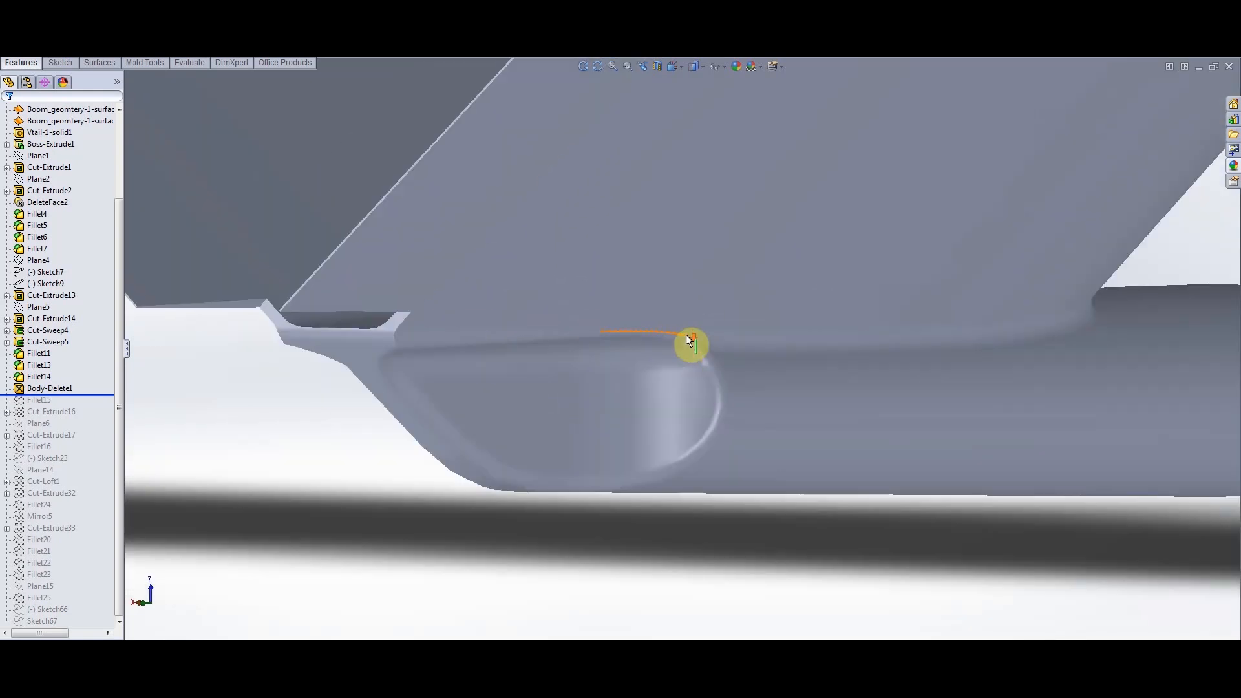
scroll(600, 452, "up", 3)
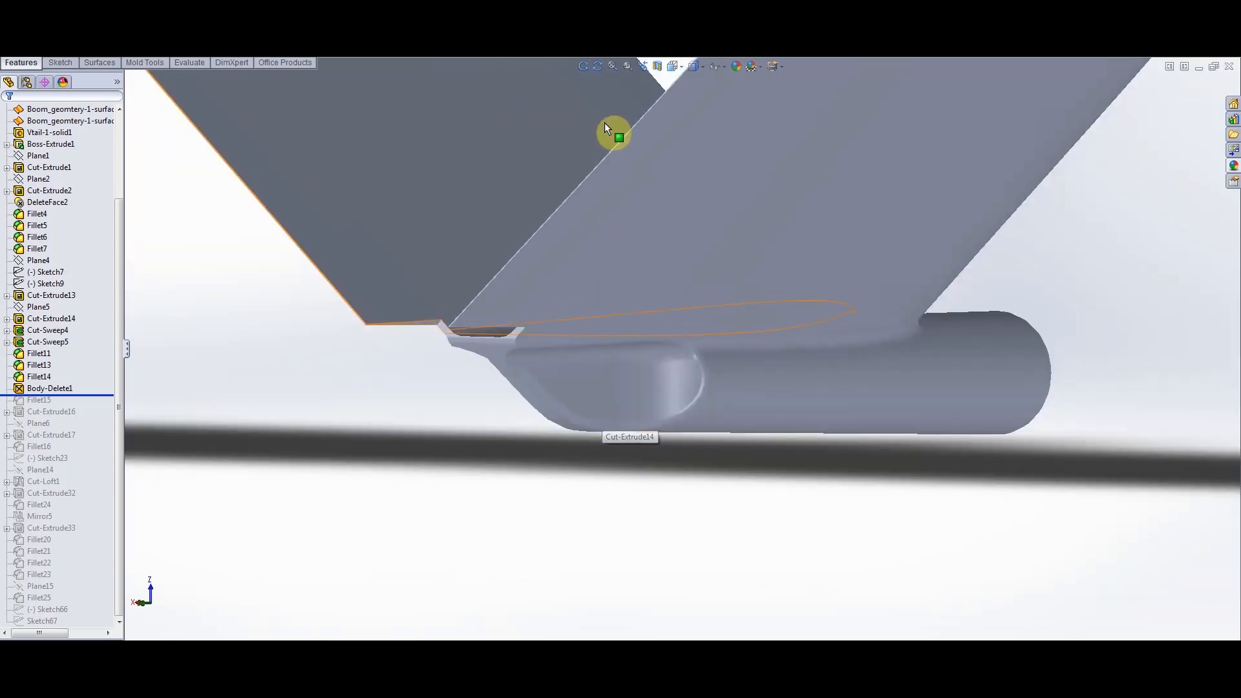
Orbit around the tail end to examine the Cut-Extrude13 and Cut-Extrude14 recess and its blend into the V-tail from several angles
left_click(598, 66)
left_click_drag(656, 433, 716, 143)
left_click_drag(681, 365, 646, 406)
scroll(649, 408, "down", 3)
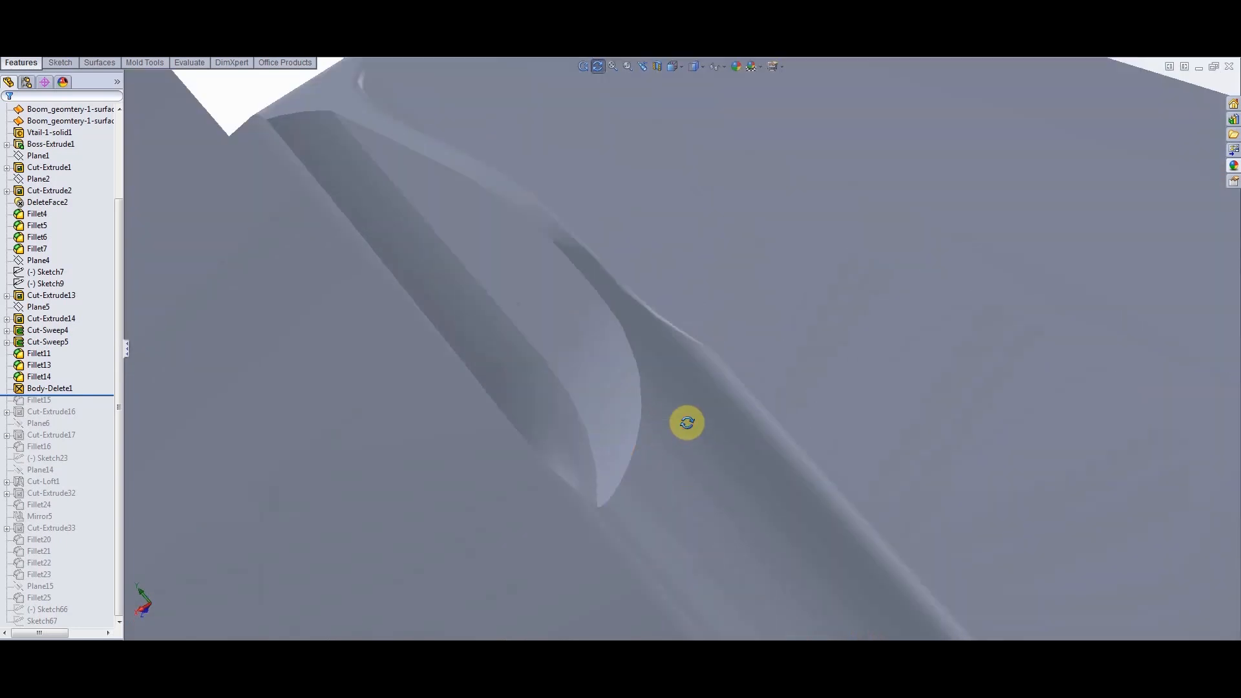
scroll(671, 446, "up", 3)
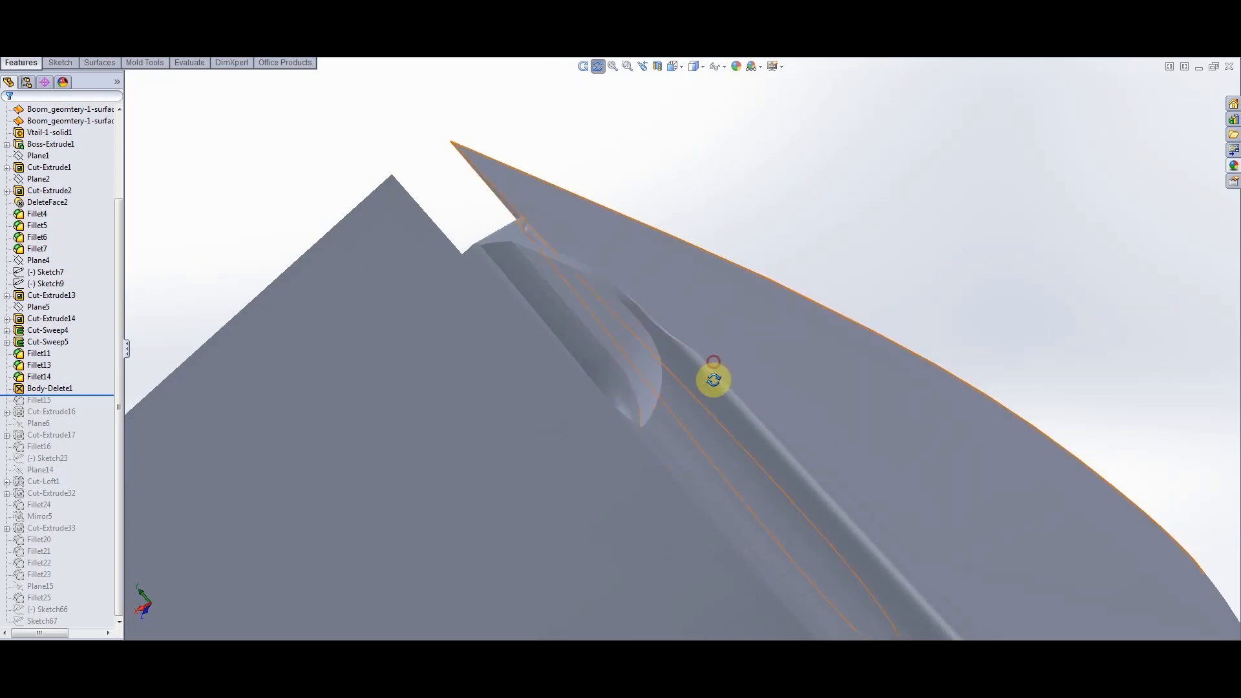
left_click_drag(712, 374, 665, 487)
middle_click_drag(724, 407, 759, 348)
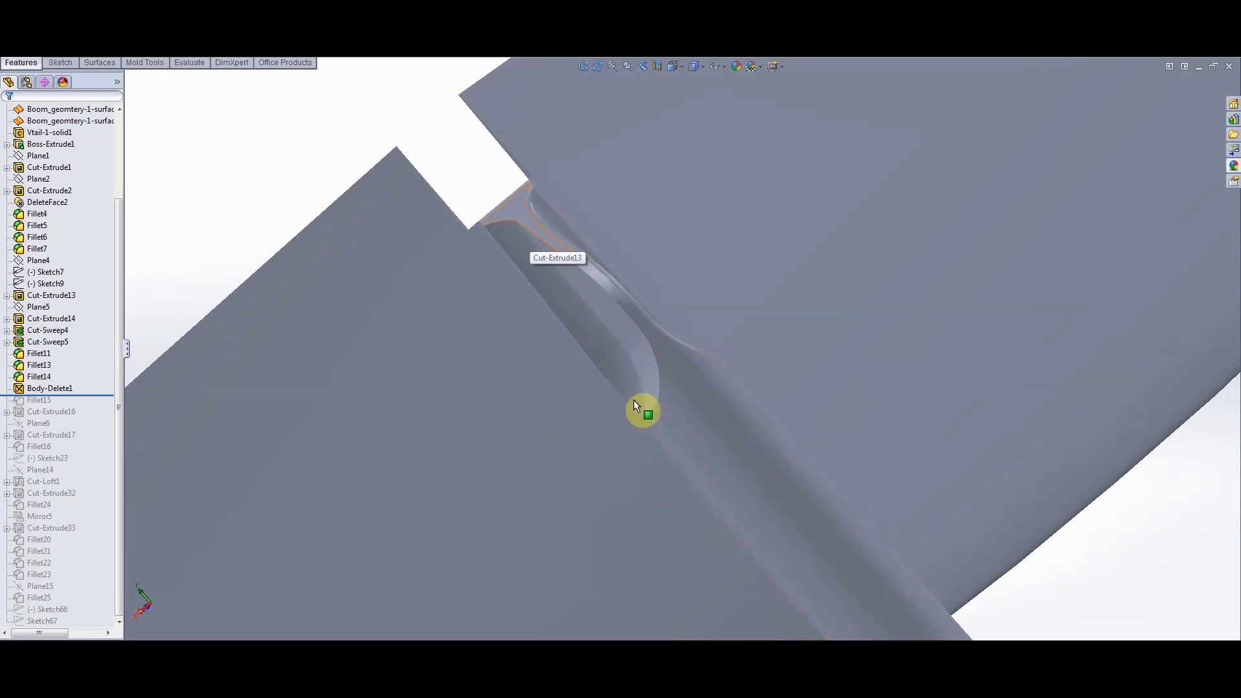
left_click(597, 66)
left_click_drag(806, 316, 742, 507)
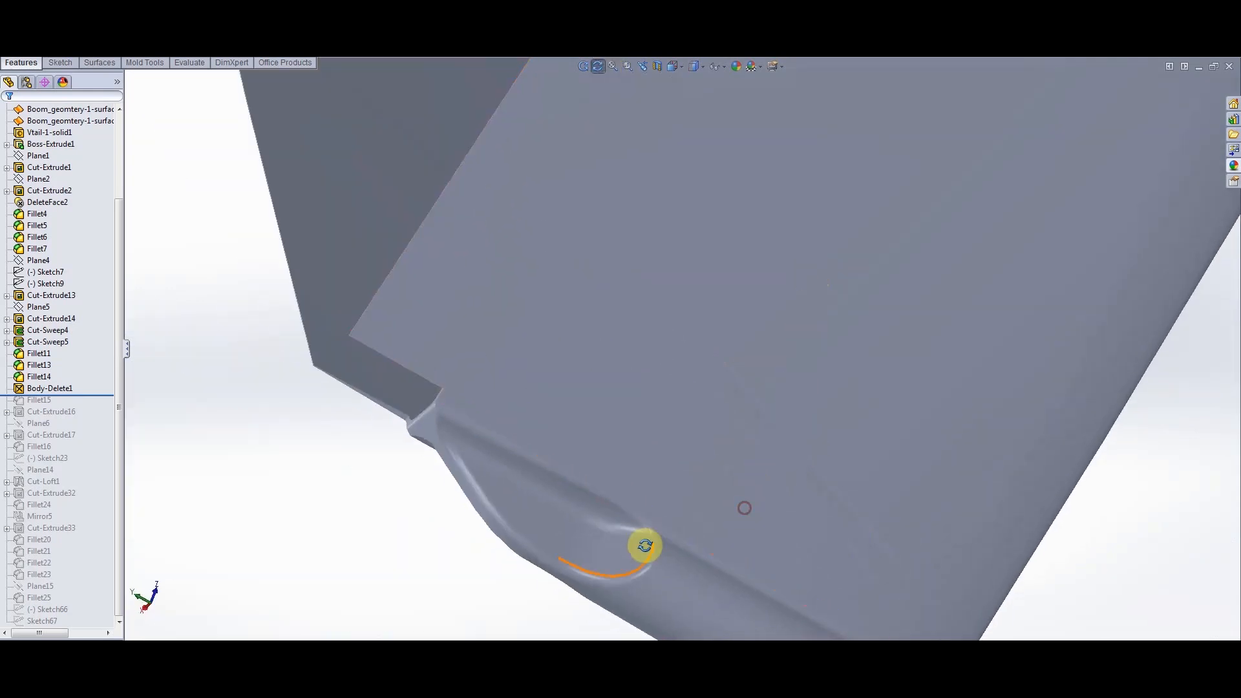
left_click_drag(587, 510, 695, 501)
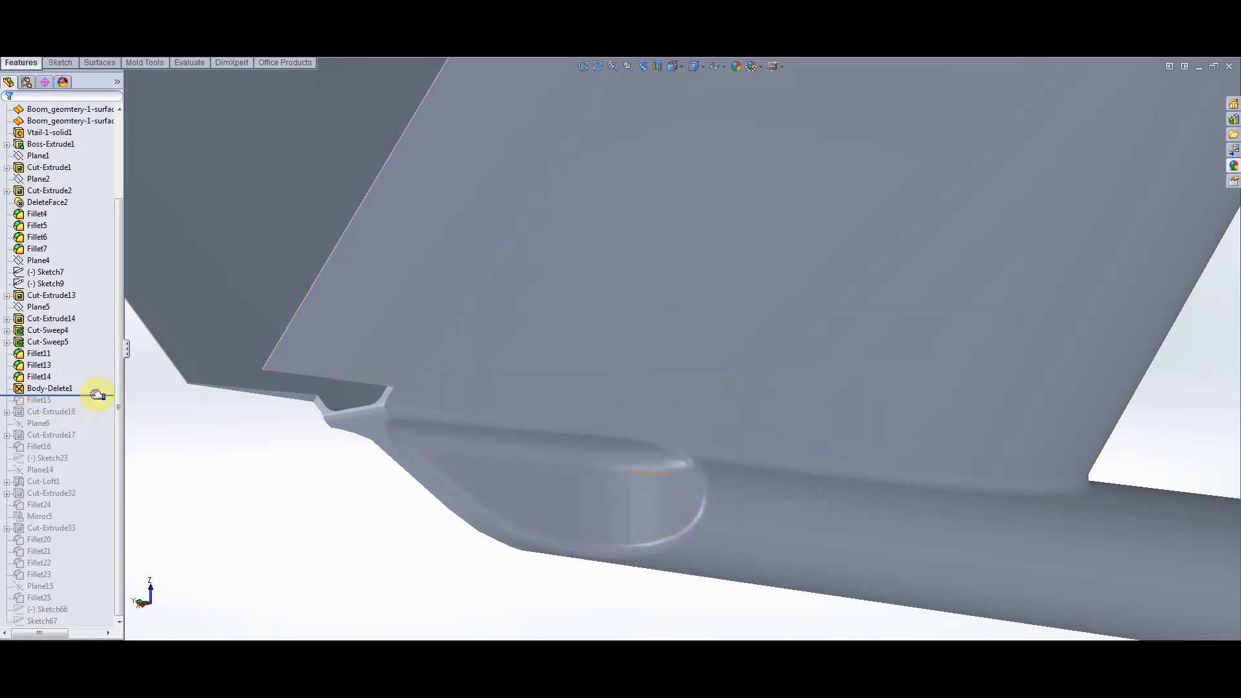
Roll the history forward to include Cut-Extrude32 and inspect the V-tail seat on the mount
left_click_drag(97, 395, 95, 503)
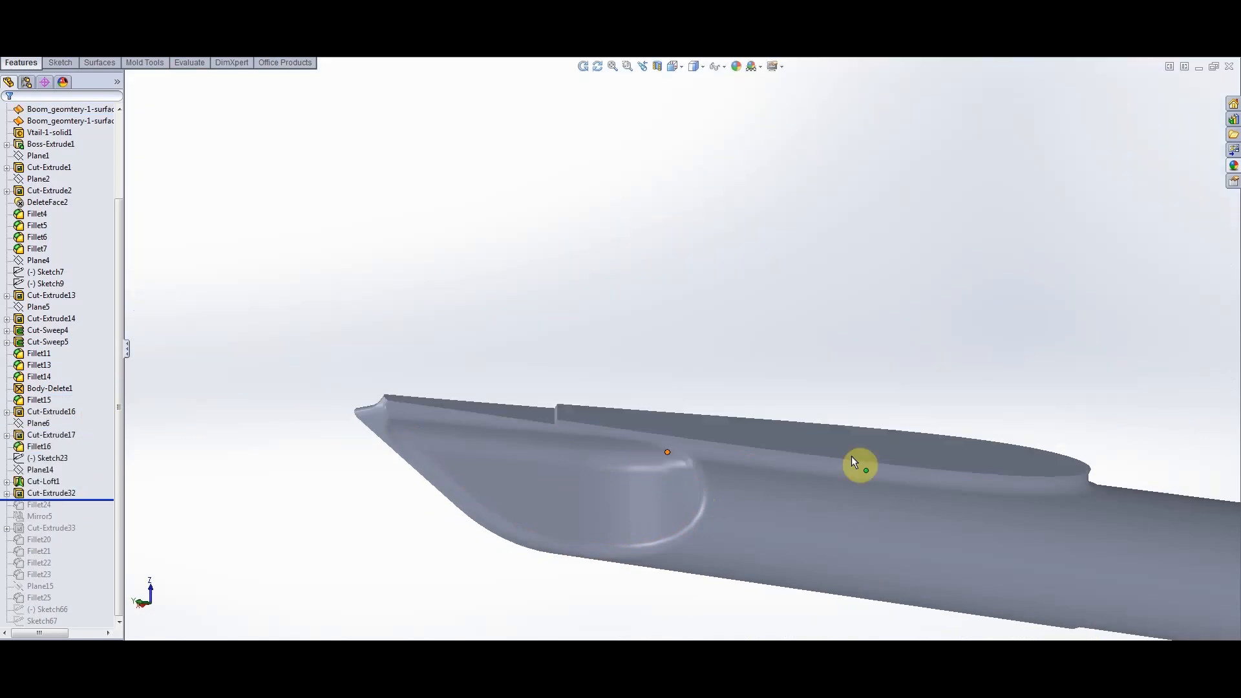
scroll(788, 446, "up", 3)
scroll(556, 453, "down", 2)
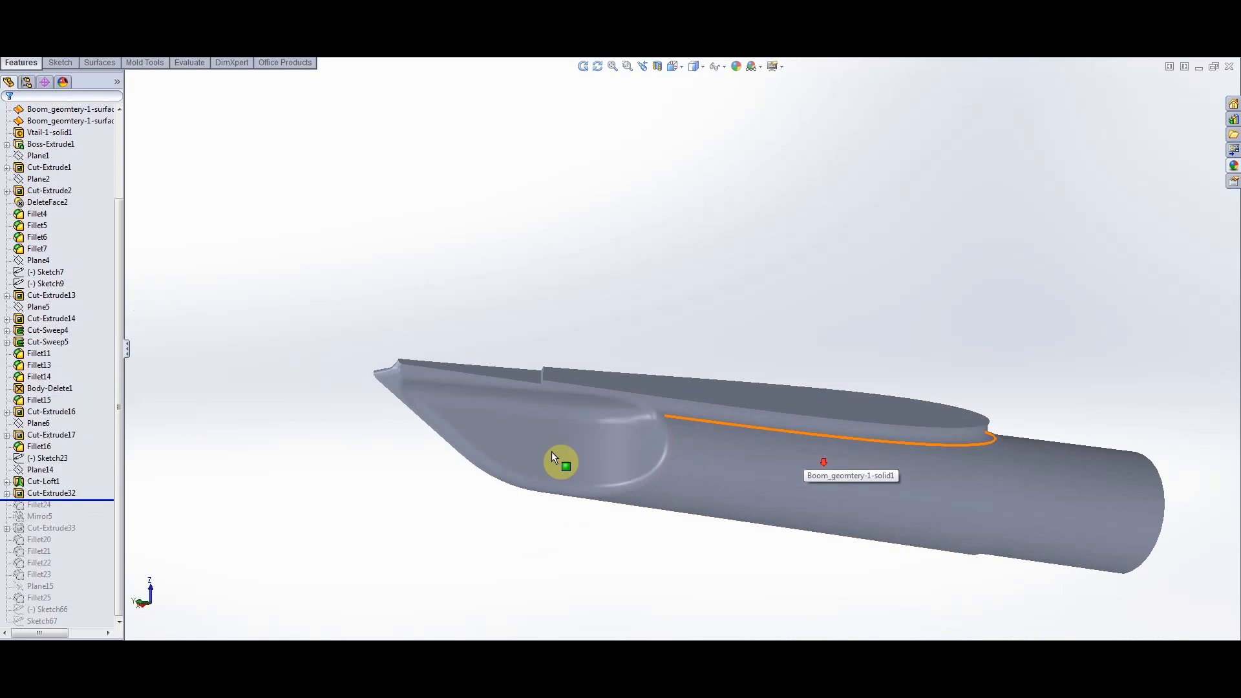
Examine the V-tail seat, the small notch beside it and the side recess at the tail end of the rolled-back mount
left_click(597, 67)
left_click_drag(615, 288, 779, 497)
key("Escape")
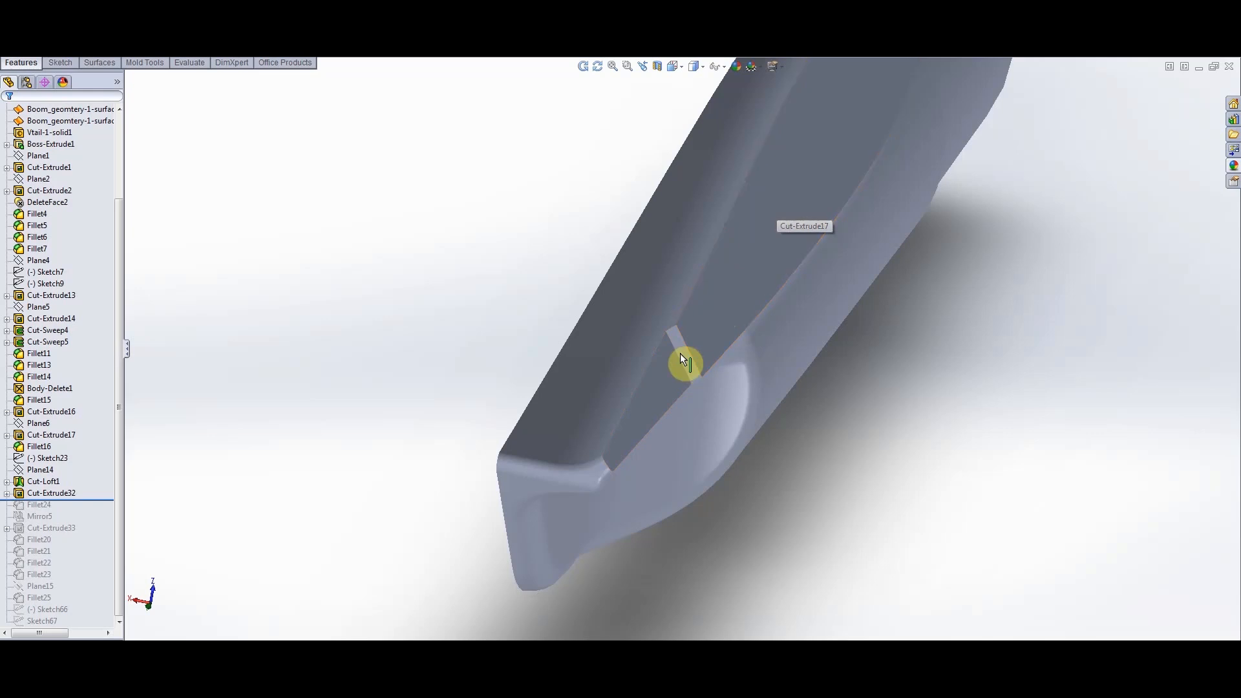
scroll(686, 338, "up", 3)
scroll(691, 340, "down", 2)
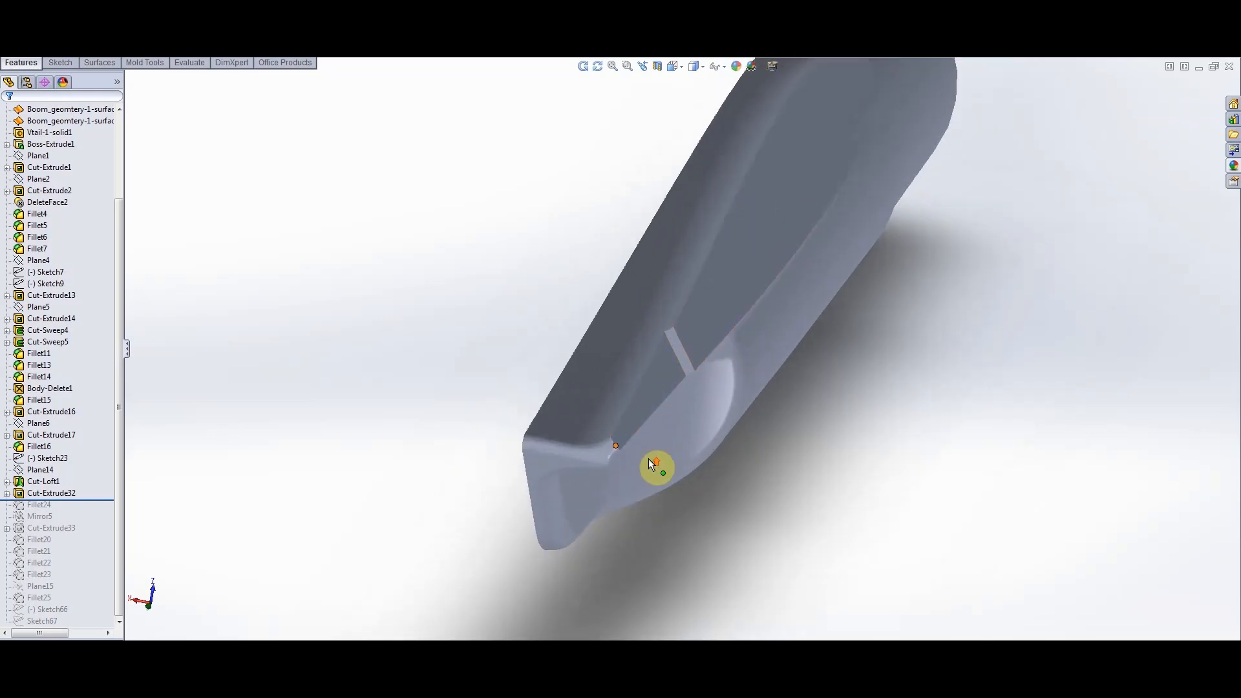
scroll(649, 459, "up", 4)
left_click_drag(802, 381, 842, 399)
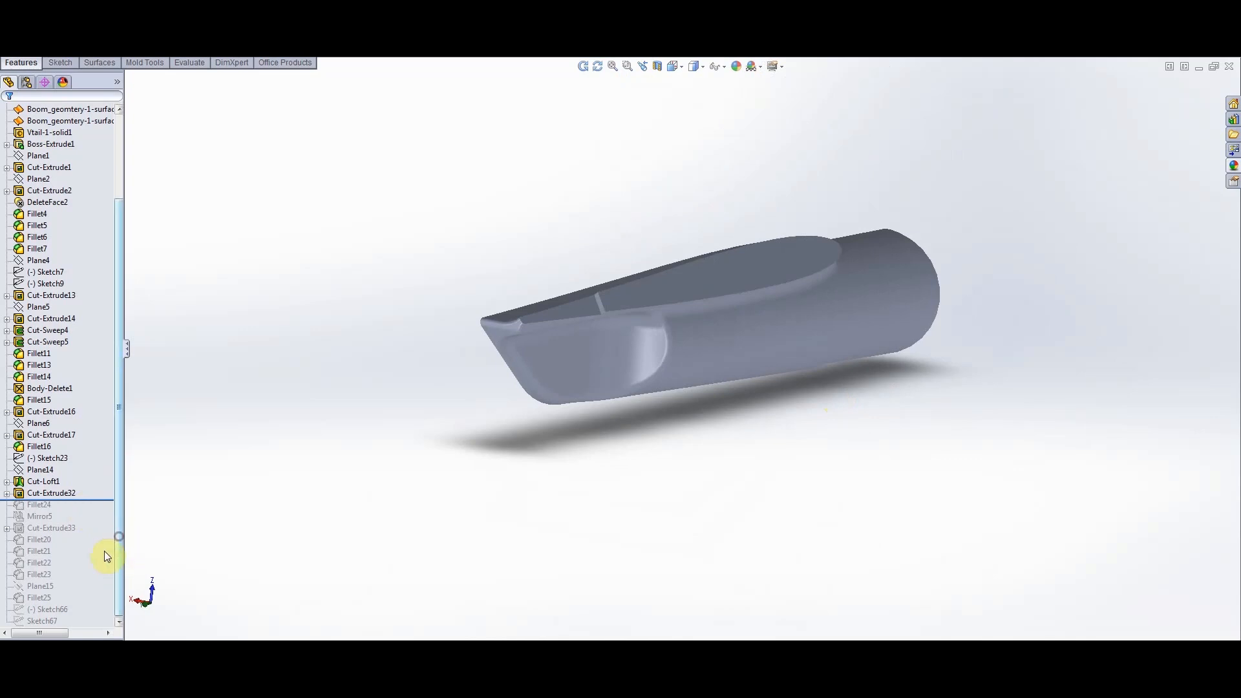
Roll the history forward past the last feature and inspect the complete mirrored mount from the tail and boom ends
left_click_drag(97, 502, 98, 623)
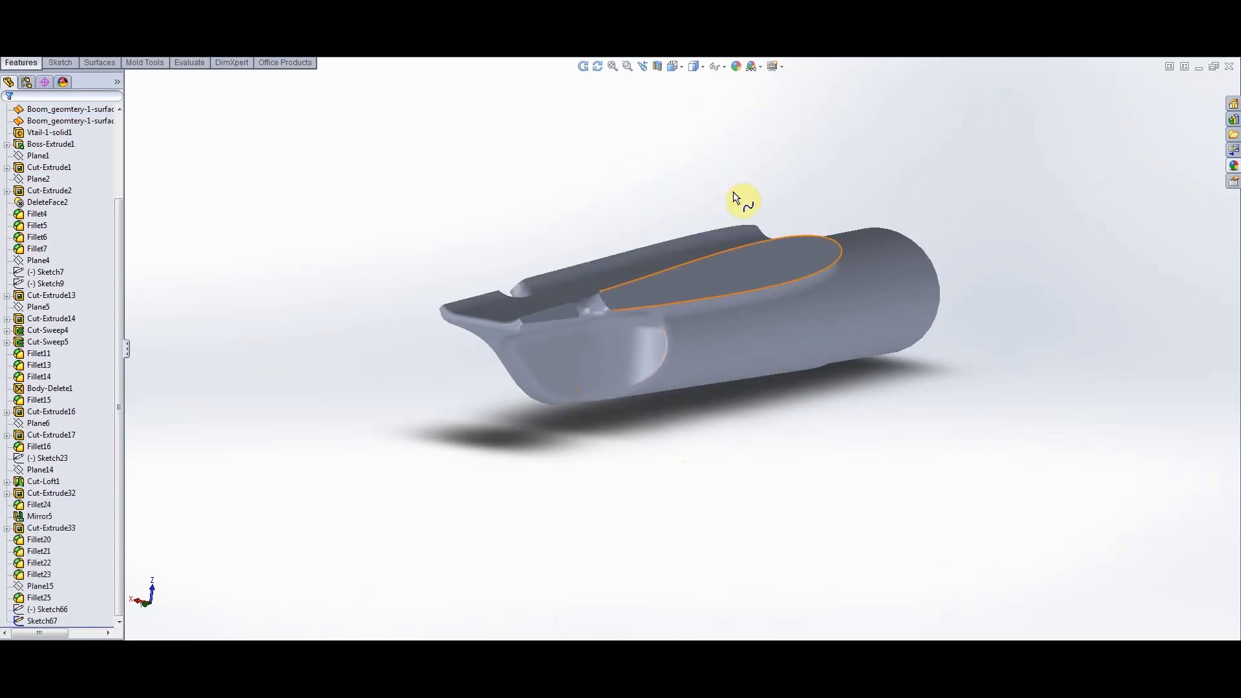
scroll(742, 179, "down", 2)
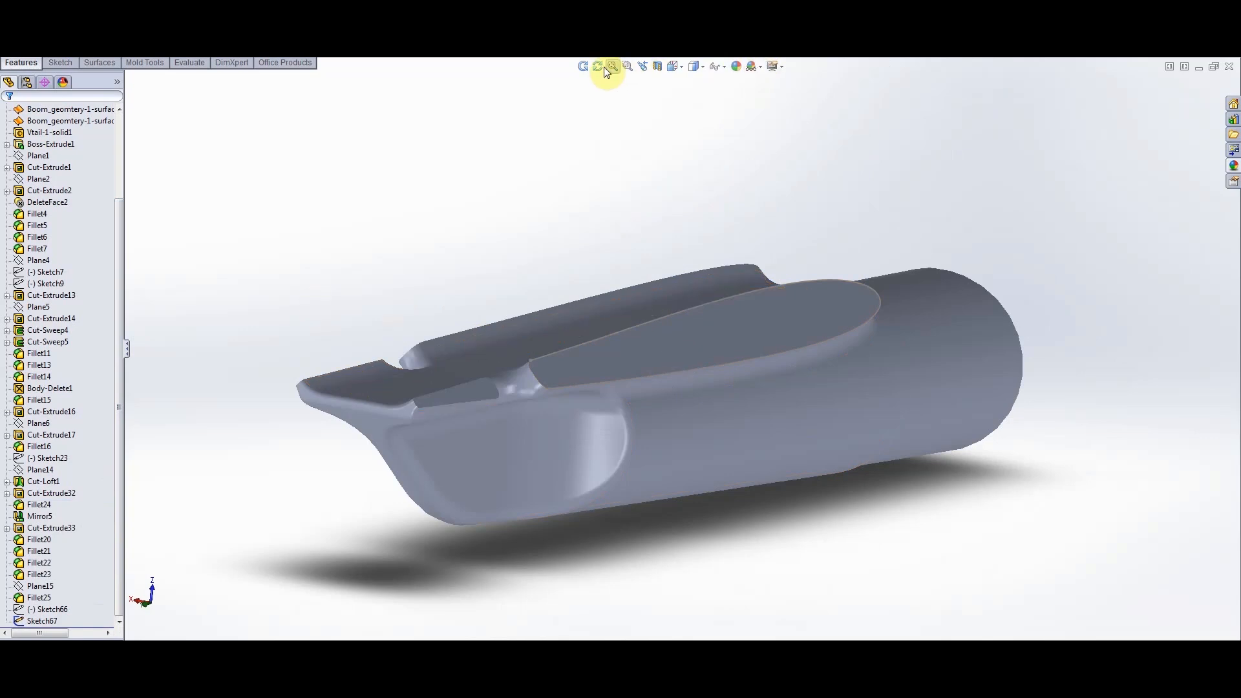
left_click_drag(616, 238, 677, 371)
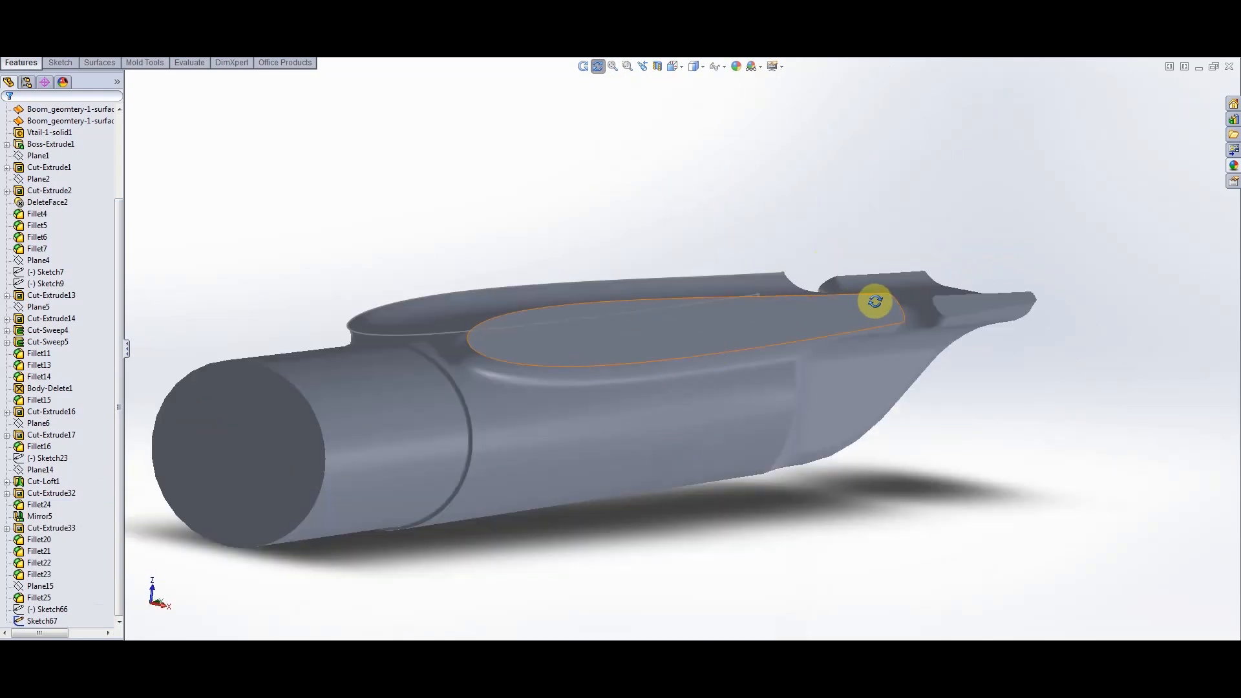
scroll(588, 351, "up", 4)
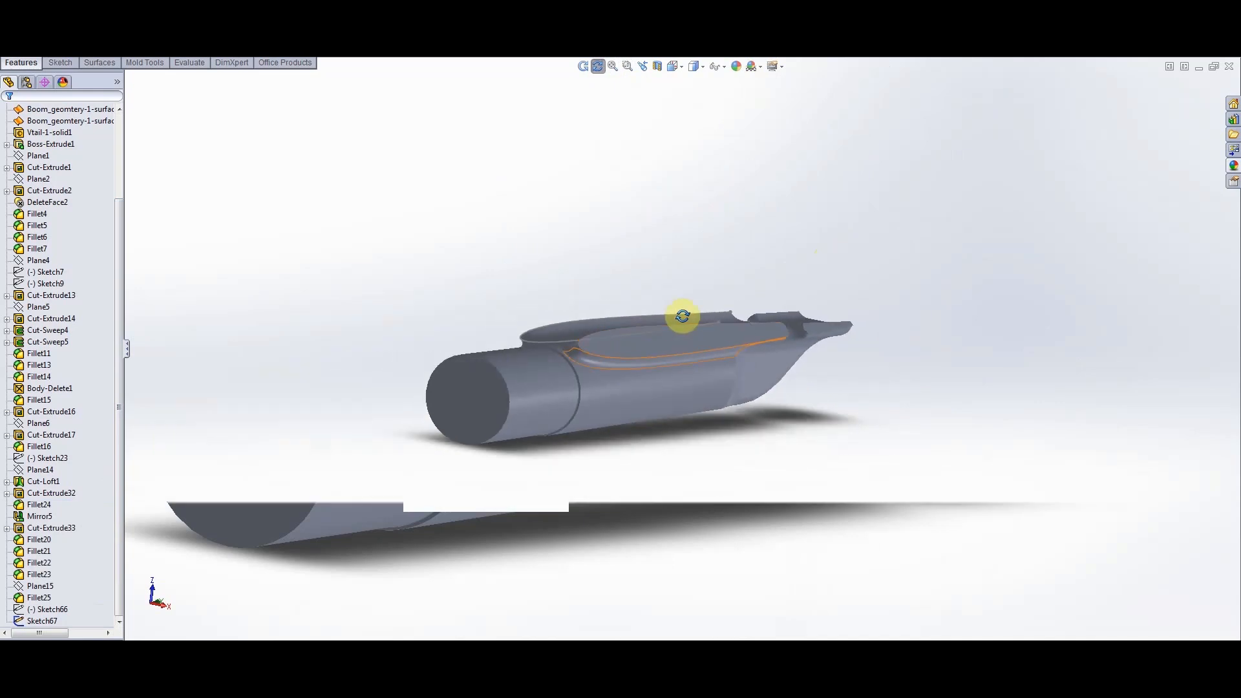
left_click_drag(677, 329, 795, 312)
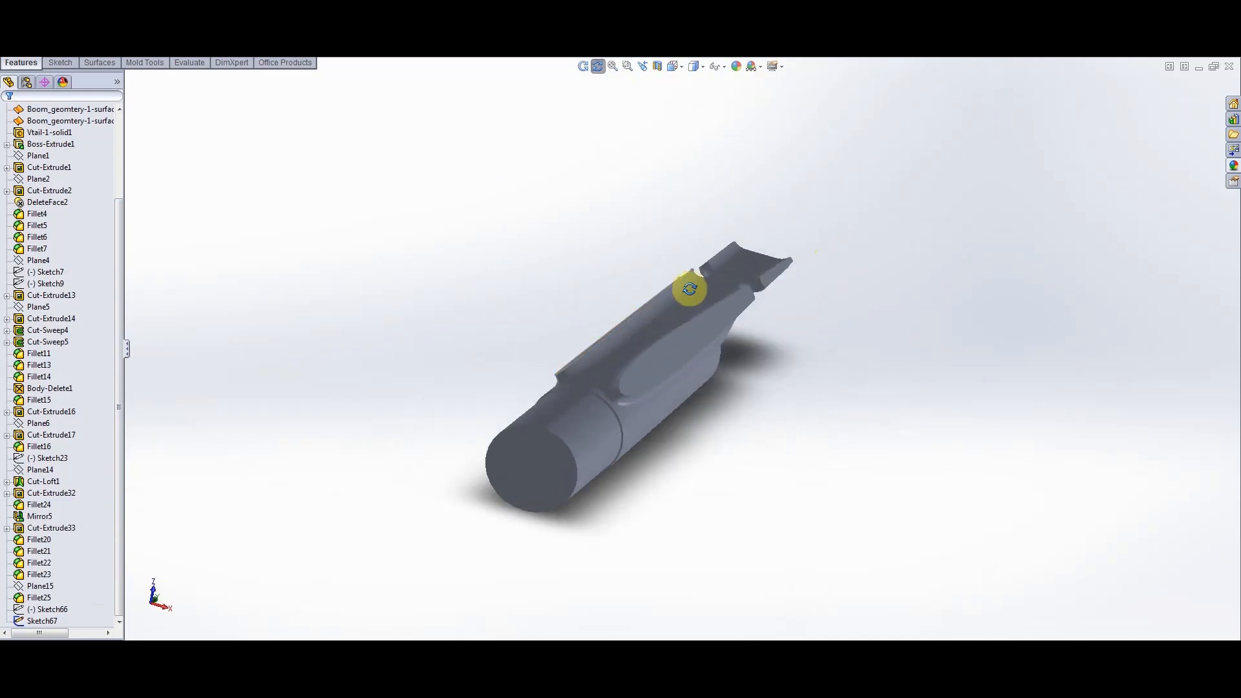
left_click_drag(703, 364, 678, 347)
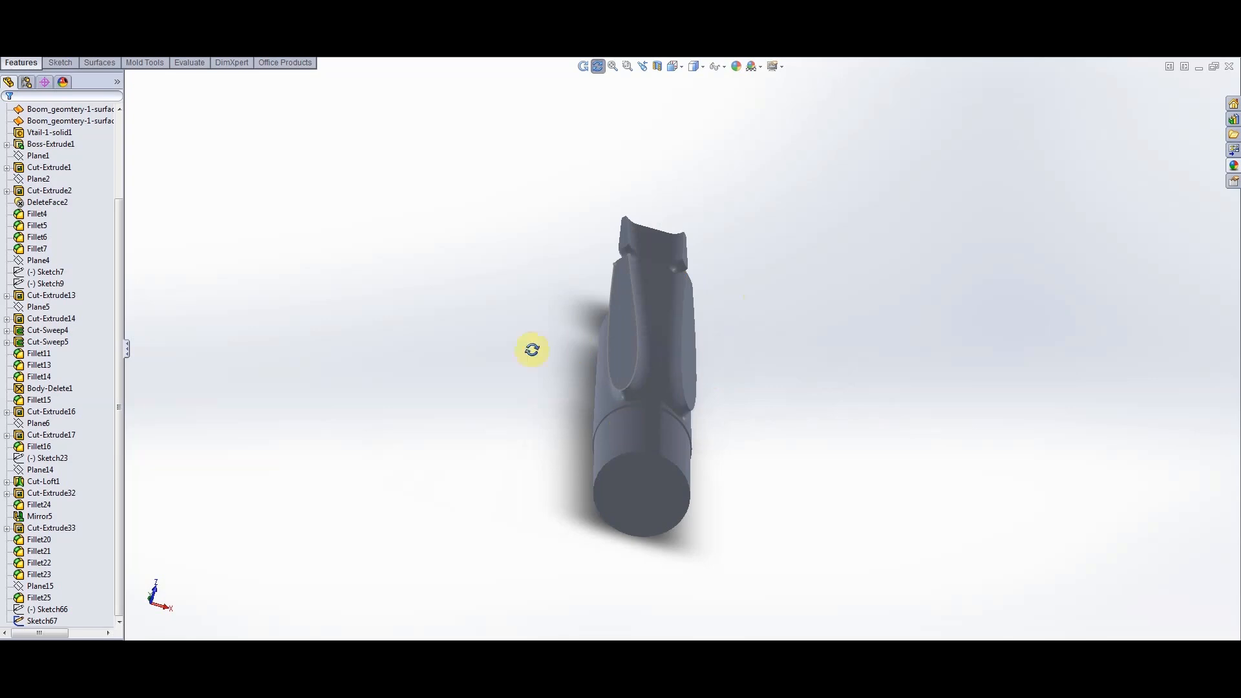
left_click_drag(776, 389, 828, 336)
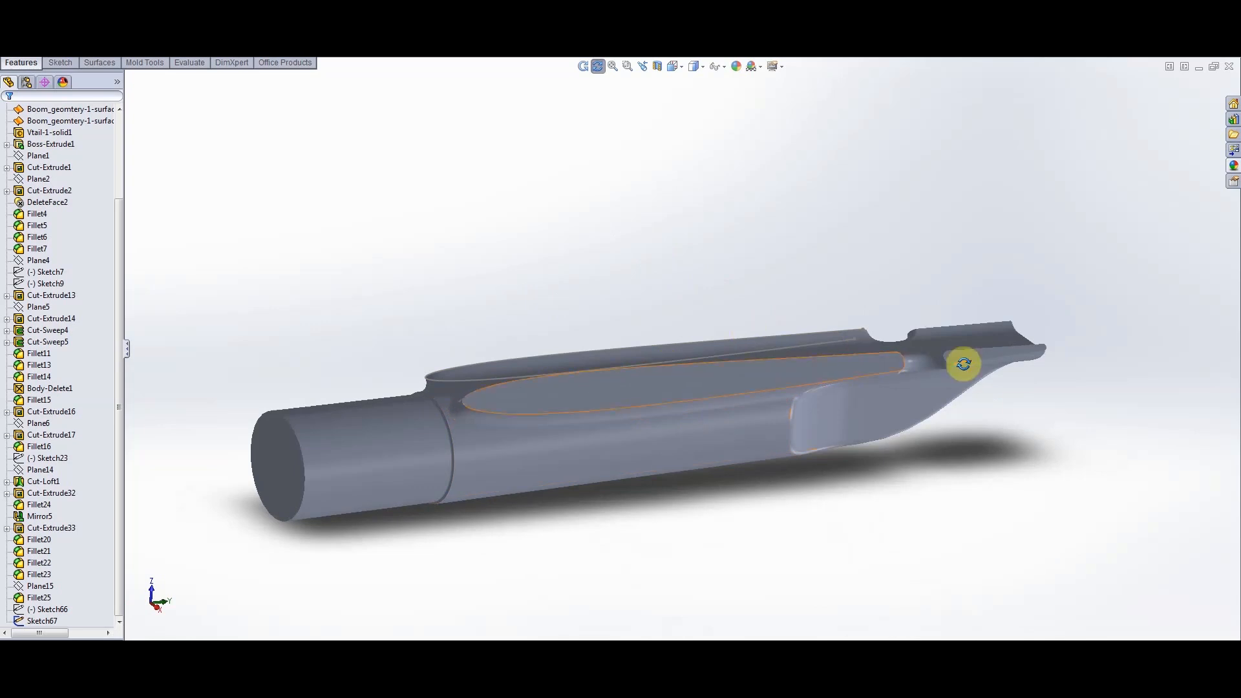
Return to the Assem5 assembly and rebuild it with the restored mount
key("Escape")
left_click(1197, 68)
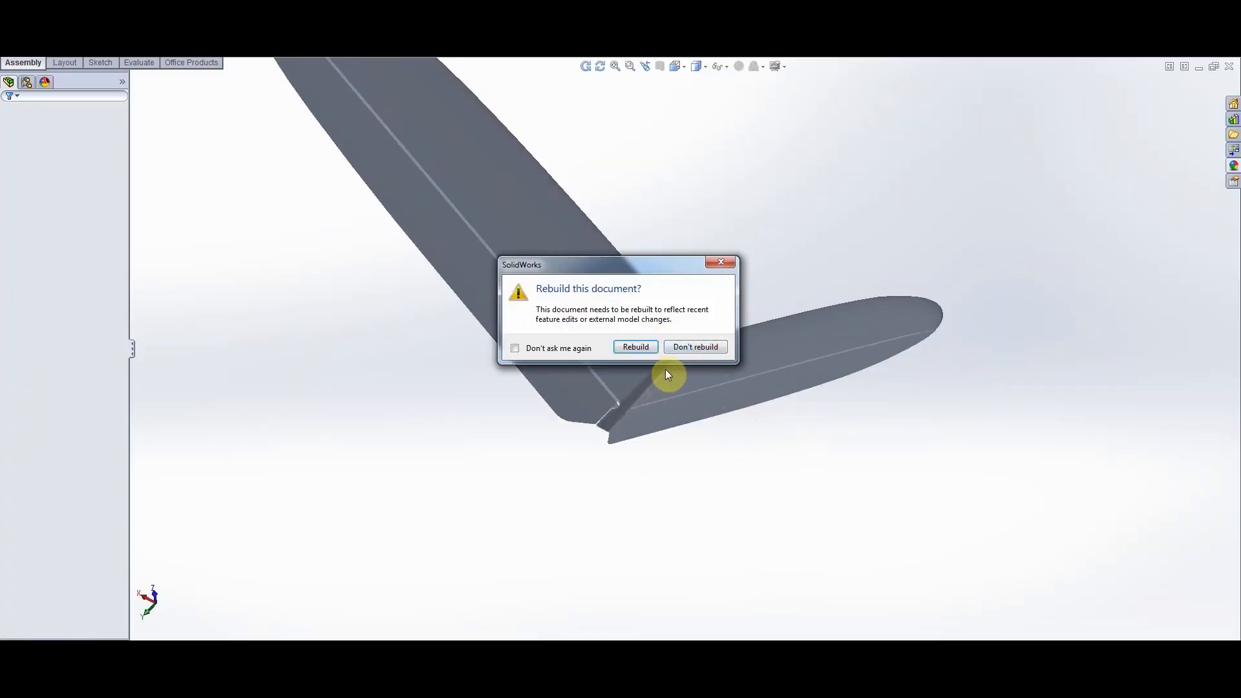
left_click(632, 347)
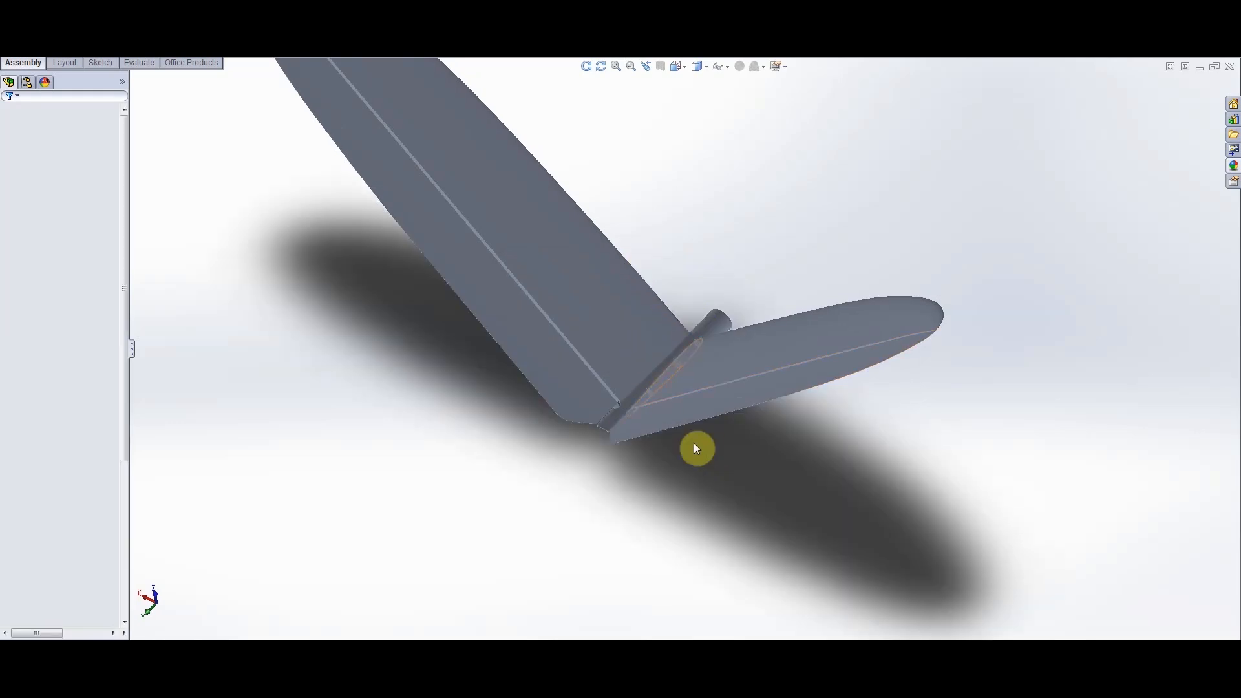
Examine how both V-tail halves sit on the mount, from the whole assembly down to the seat near the boom end
scroll(685, 443, "up", 2)
scroll(686, 296, "up", 3)
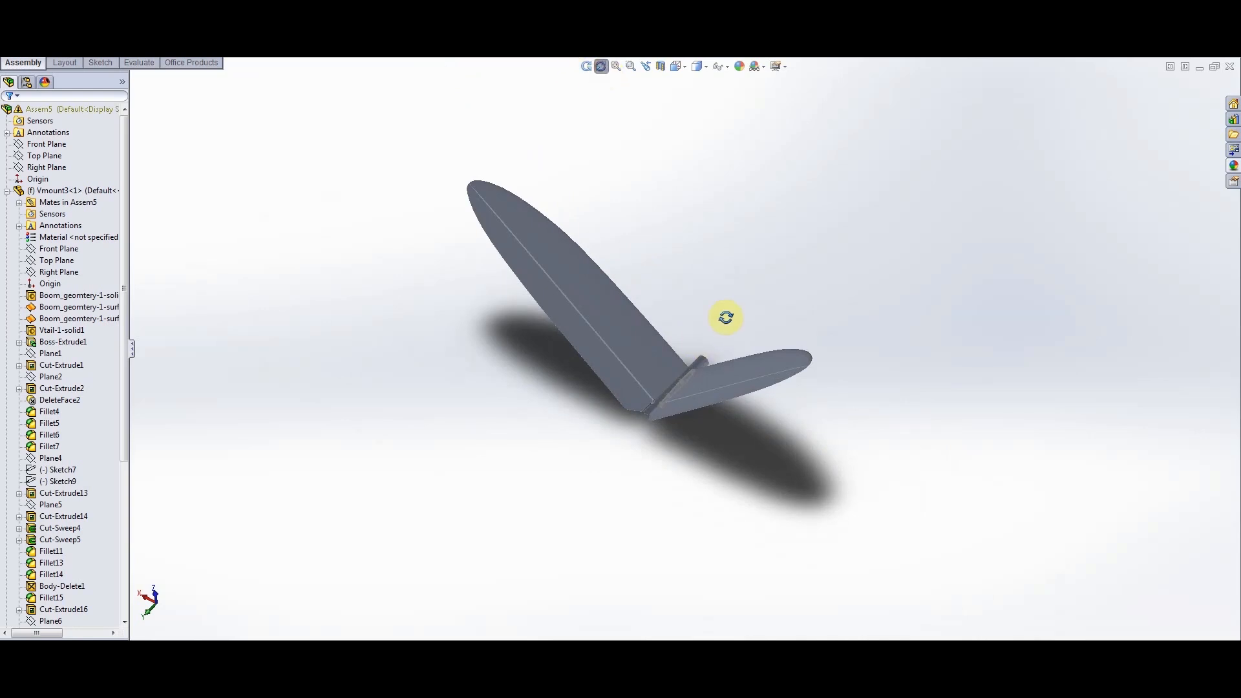
left_click_drag(725, 317, 704, 405)
scroll(703, 405, "down", 5)
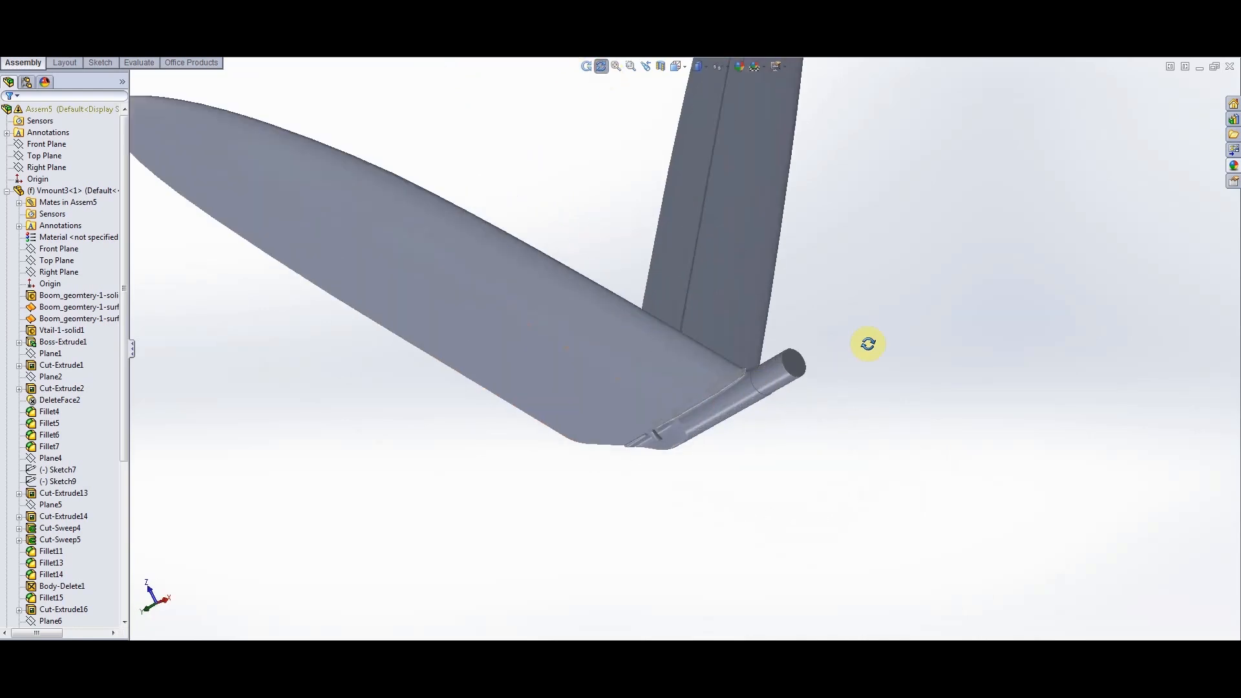
left_click_drag(868, 343, 730, 429)
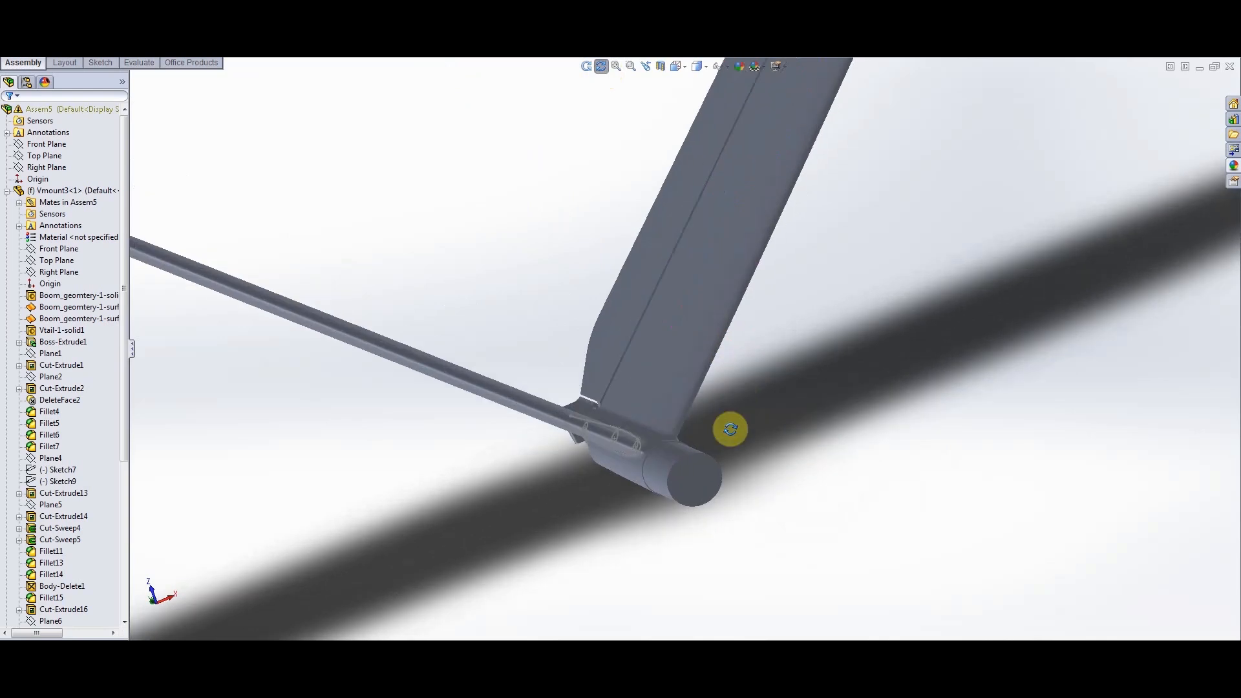
scroll(730, 429, "up", 6)
left_click_drag(765, 371, 687, 188)
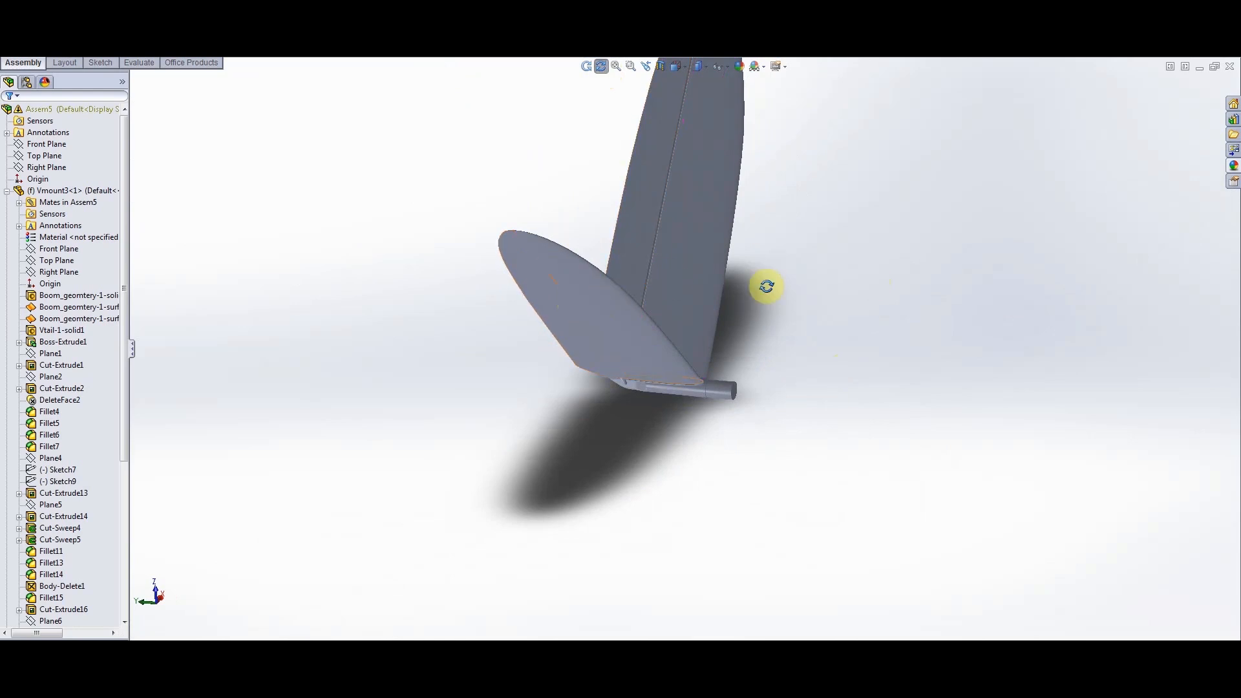
left_click_drag(780, 326, 743, 377)
scroll(706, 382, "down", 8)
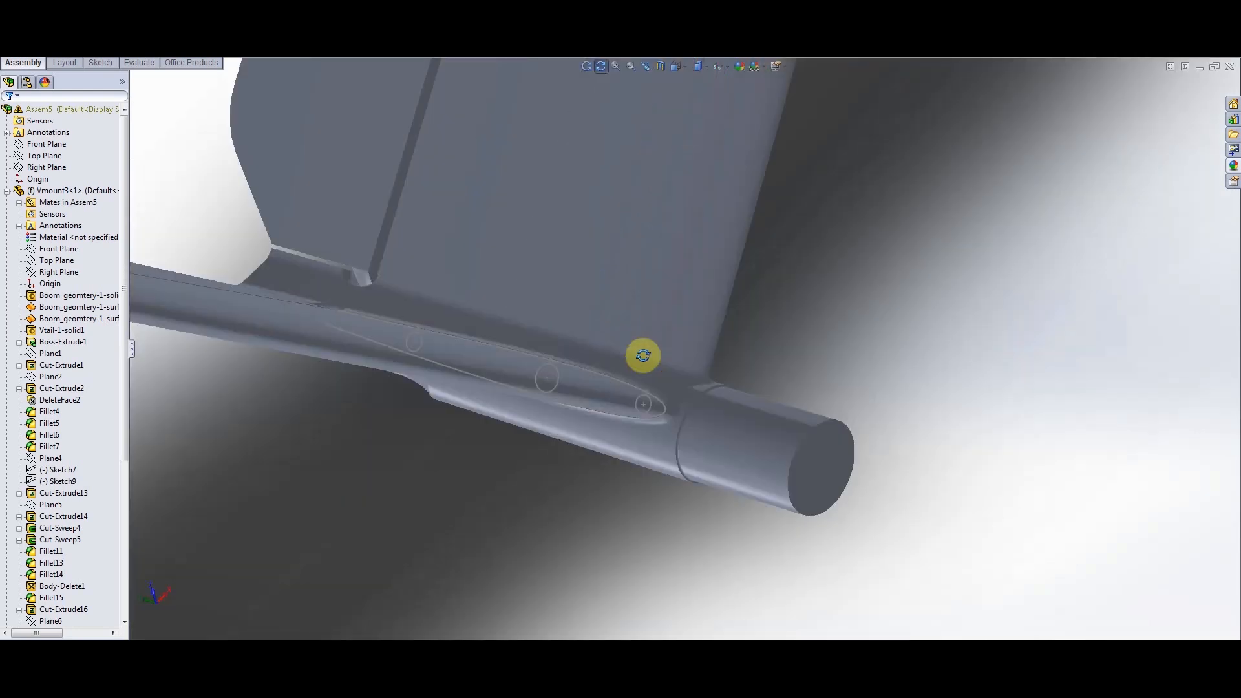
scroll(737, 460, "up", 5)
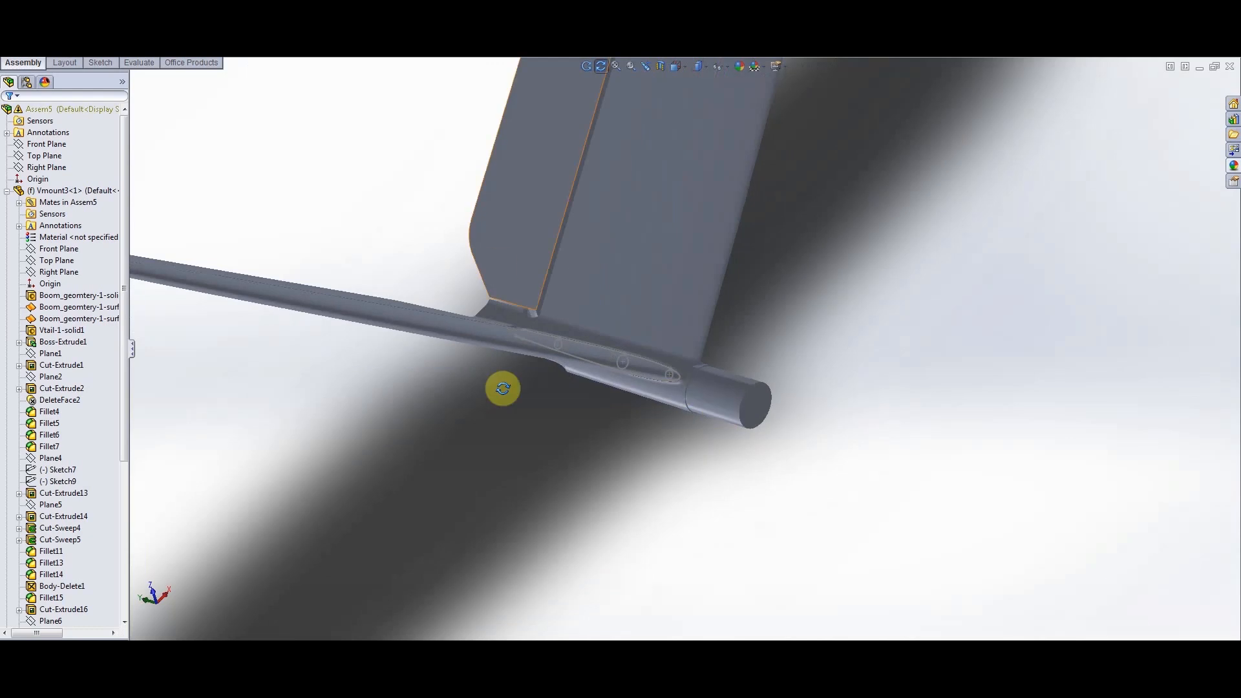
Inspect the side recess and the part protruding into it beneath the V-tail root, and view the whole assembly
scroll(681, 333, "down", 4)
left_click(792, 418)
left_click_drag(789, 397, 949, 344)
scroll(605, 322, "down", 6)
left_click(681, 416)
mouse_move(681, 416)
left_mouse_down()
mouse_move(763, 434)
mouse_move(712, 457)
mouse_move(707, 399)
mouse_move(702, 439)
mouse_move(681, 433)
left_mouse_up()
scroll(763, 434, "up", 3)
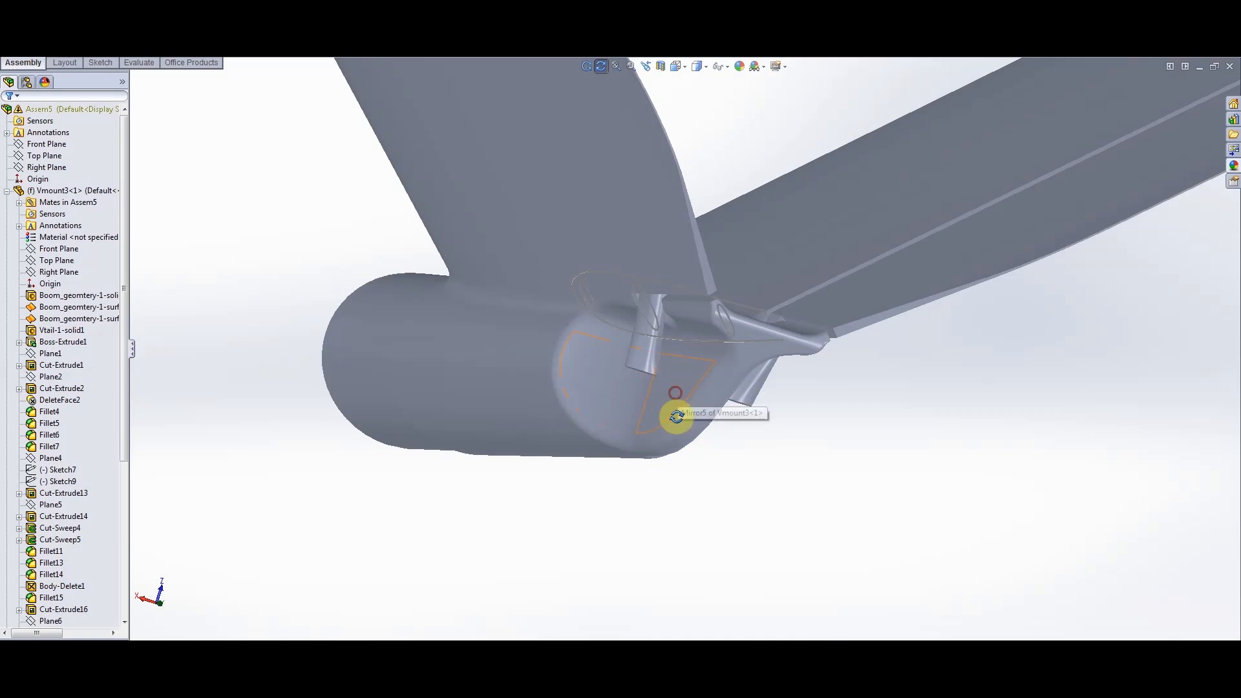
left_click_drag(676, 417, 713, 409)
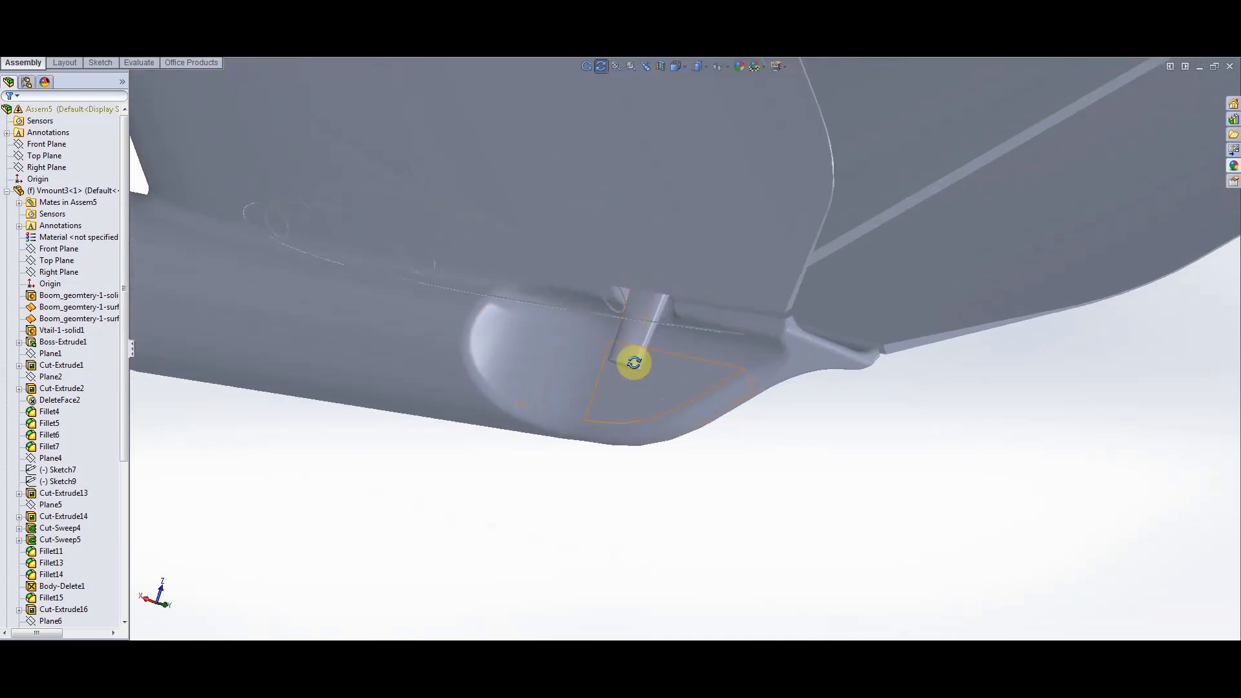
scroll(612, 491, "up", 4)
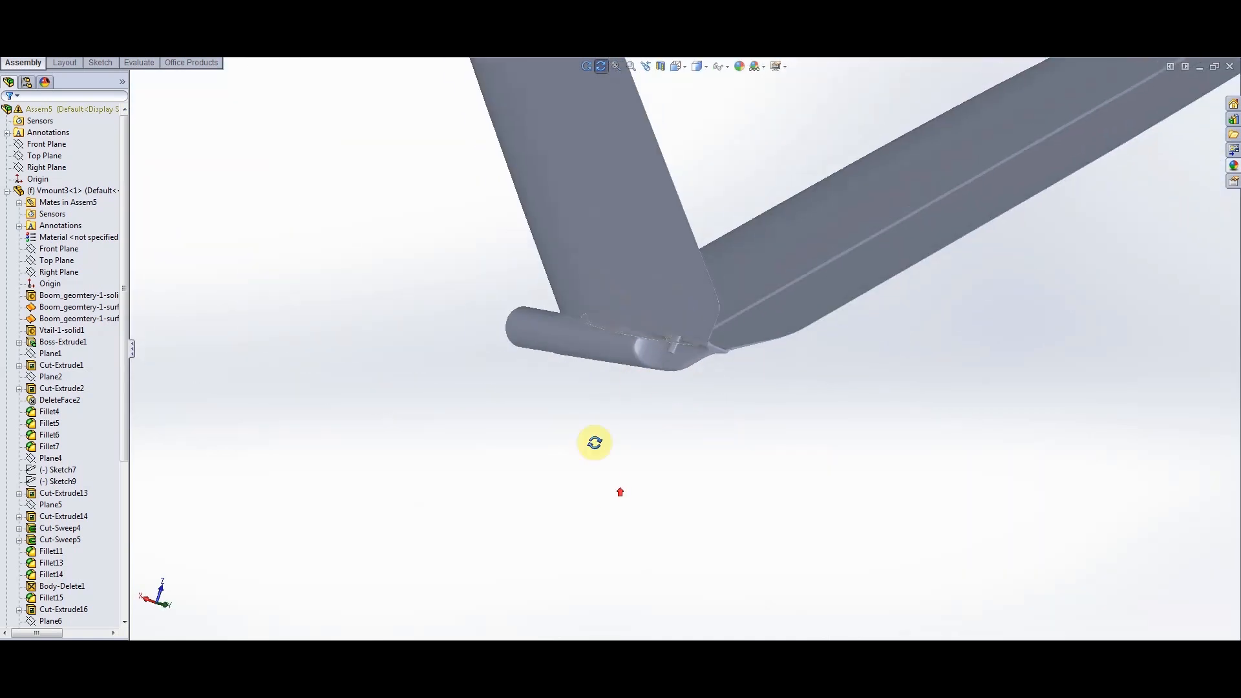
left_click(654, 366)
left_click_drag(653, 394, 823, 488)
left_click_drag(632, 305, 742, 294)
scroll(717, 272, "down", 3)
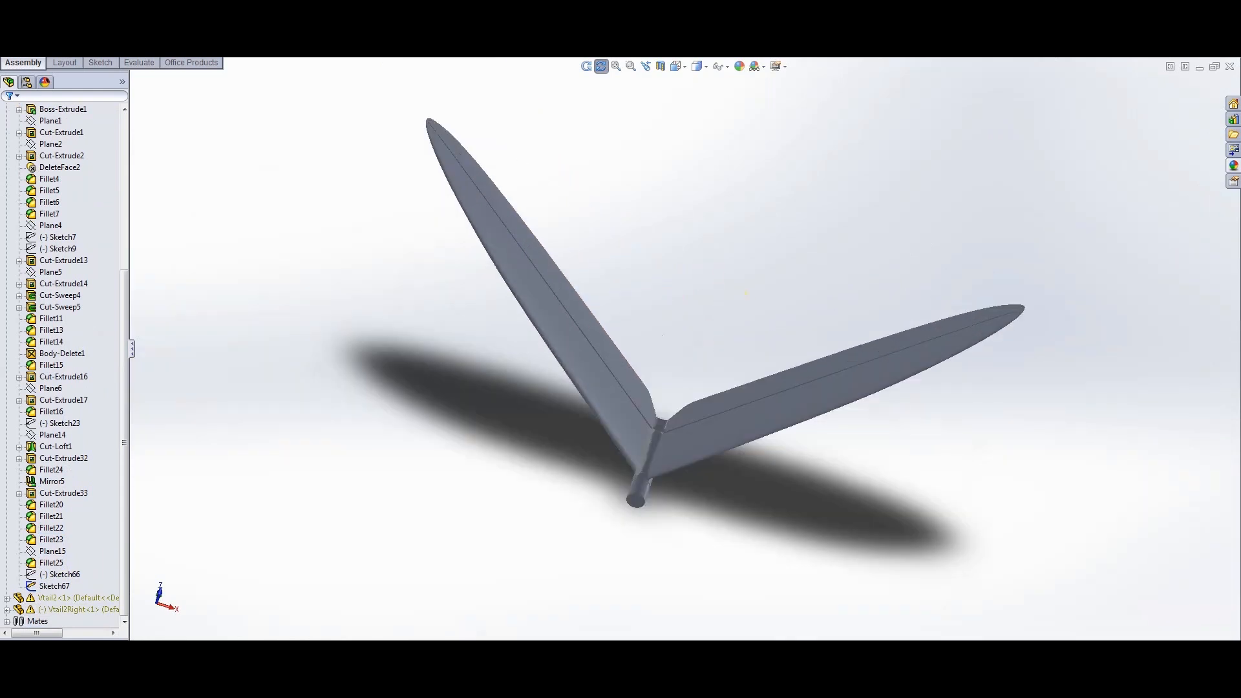
Save the assembly as a part file (*.prt;*.sldprt) named Assem6 in the Vertigo-Vtail folder
key("alt+f")
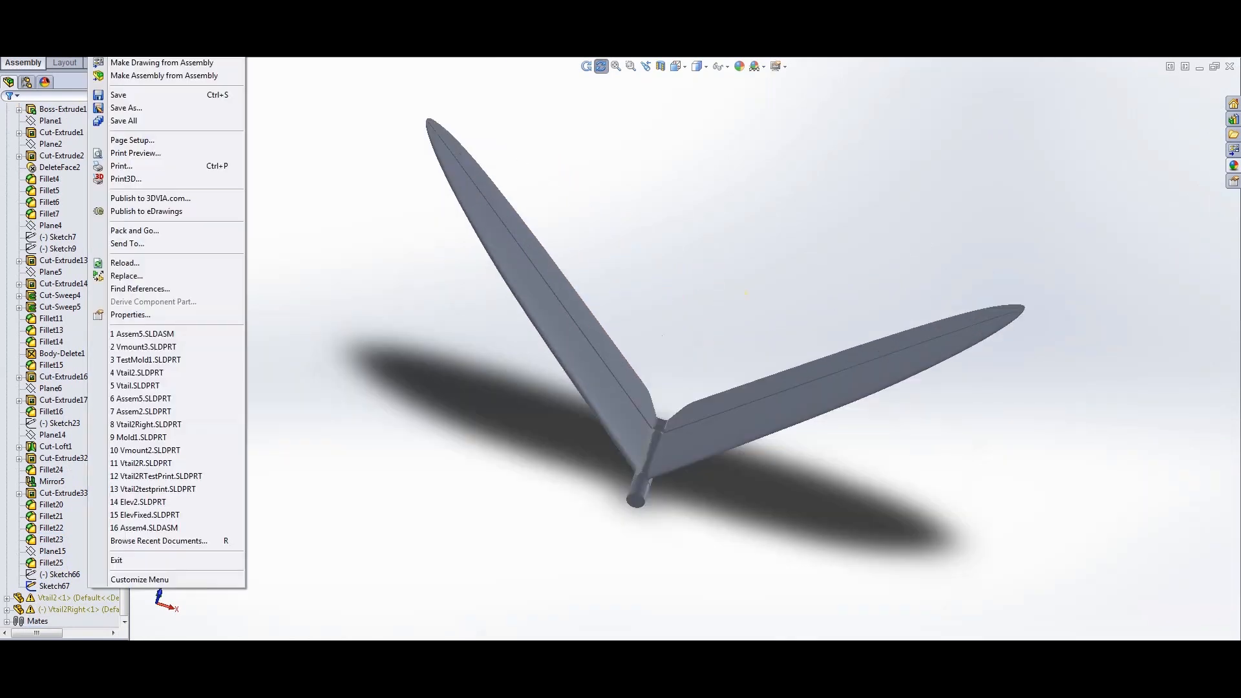
left_click(125, 108)
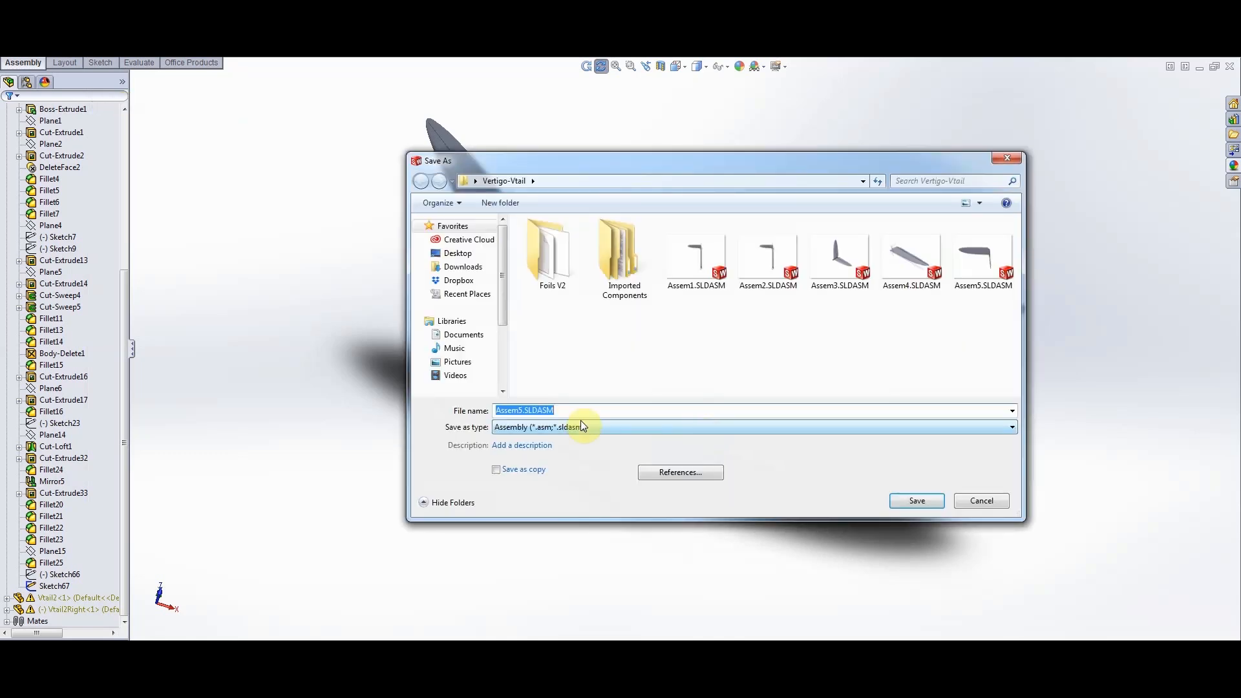
left_click(609, 427)
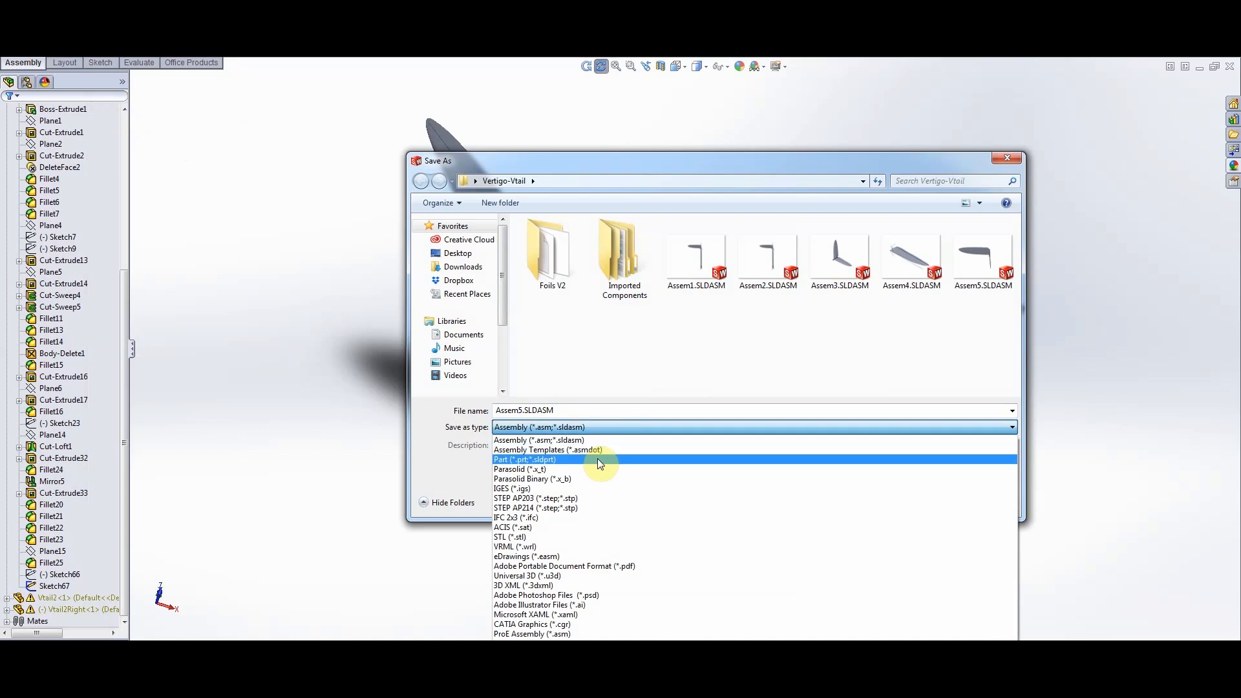
left_click(597, 457)
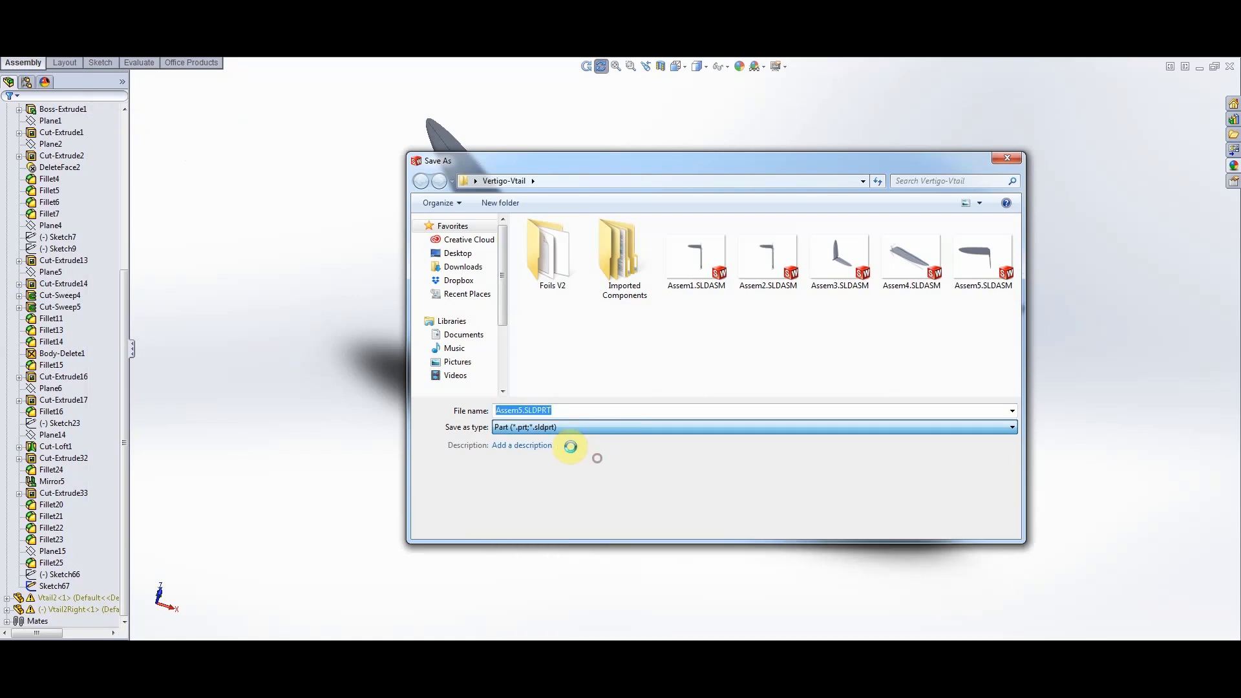
left_click(576, 406)
key("BackSpace")
key("BackSpace")
key("BackSpace")
key("BackSpace")
key("BackSpace")
key("BackSpace")
key("BackSpace")
key("BackSpace")
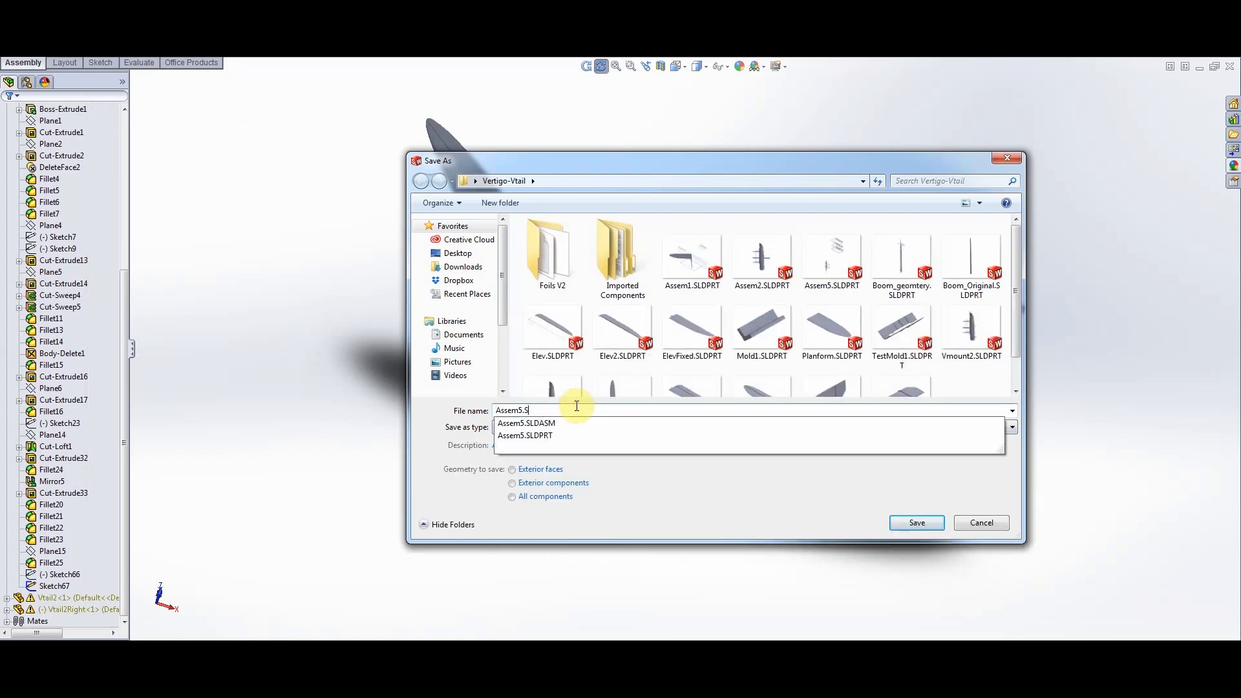
type("6")
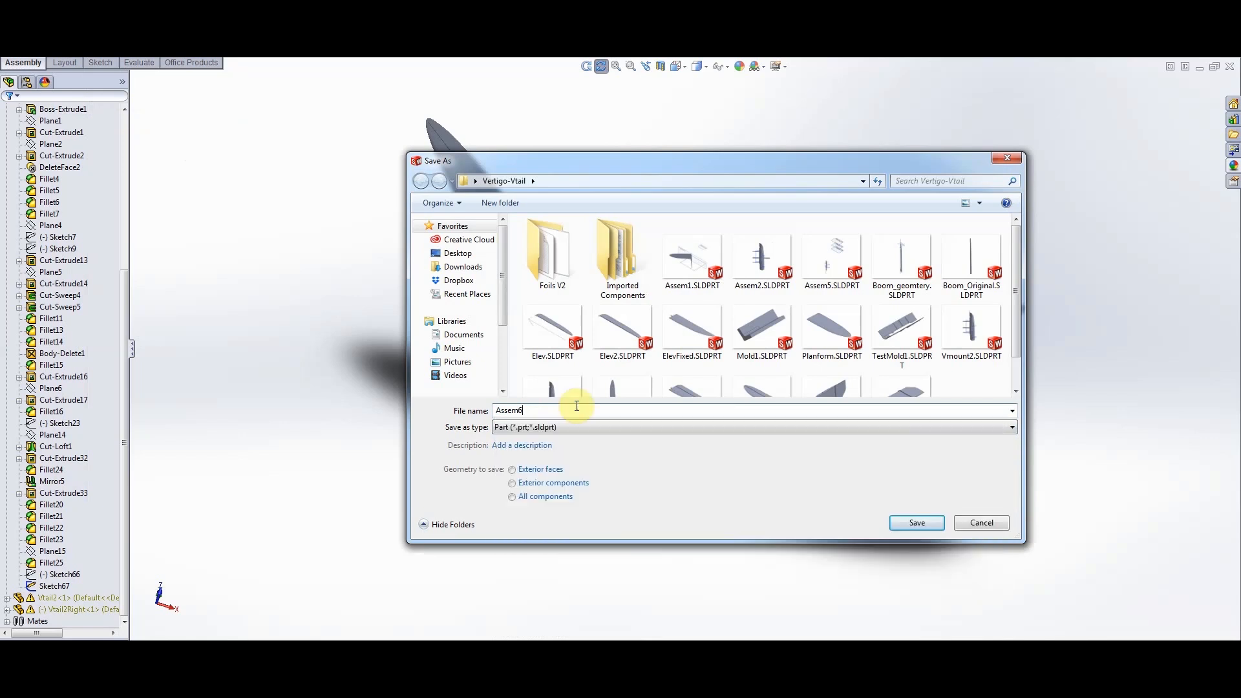
left_click(922, 523)
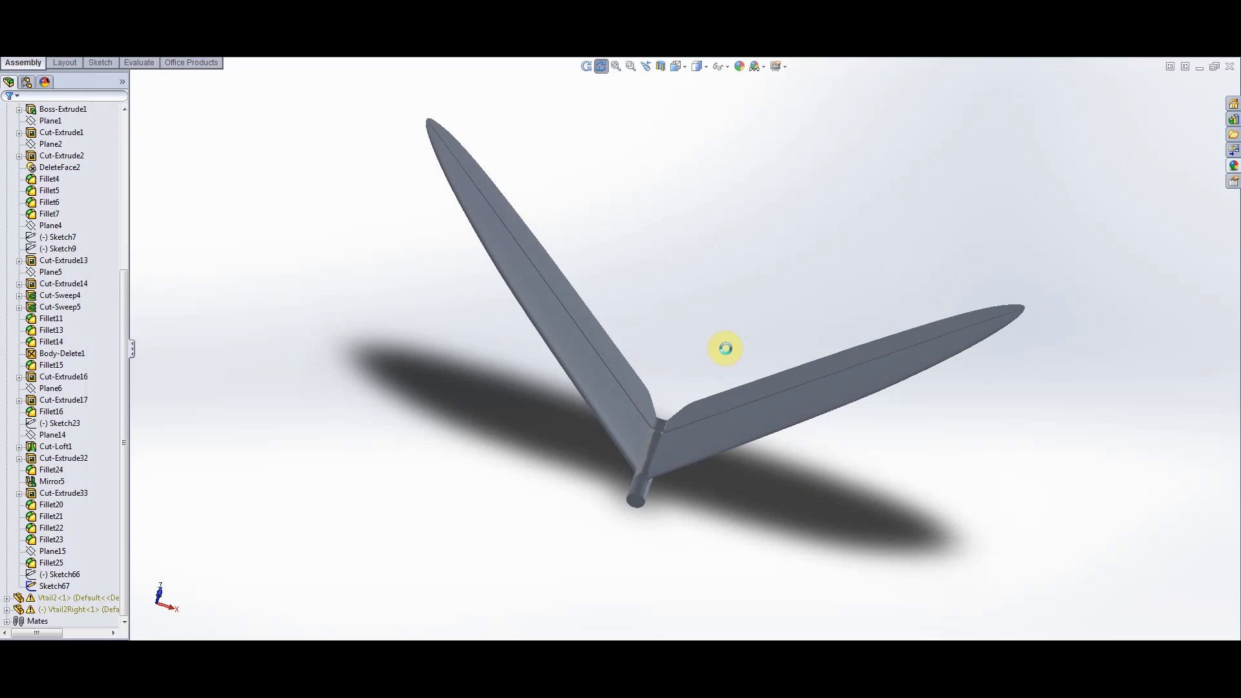
Open the saved Assem6 part and try to run FeatureWorks feature recognition on it
key("alt+f")
left_click(166, 333)
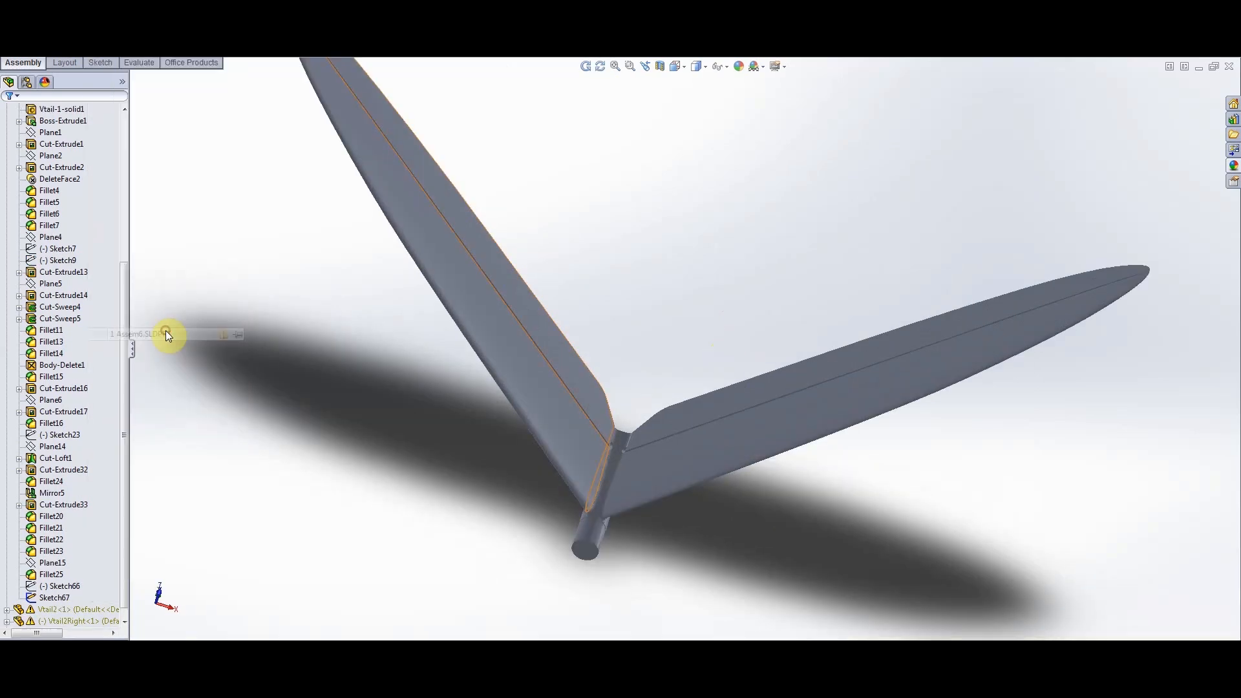
middle_click_drag(365, 170, 777, 265)
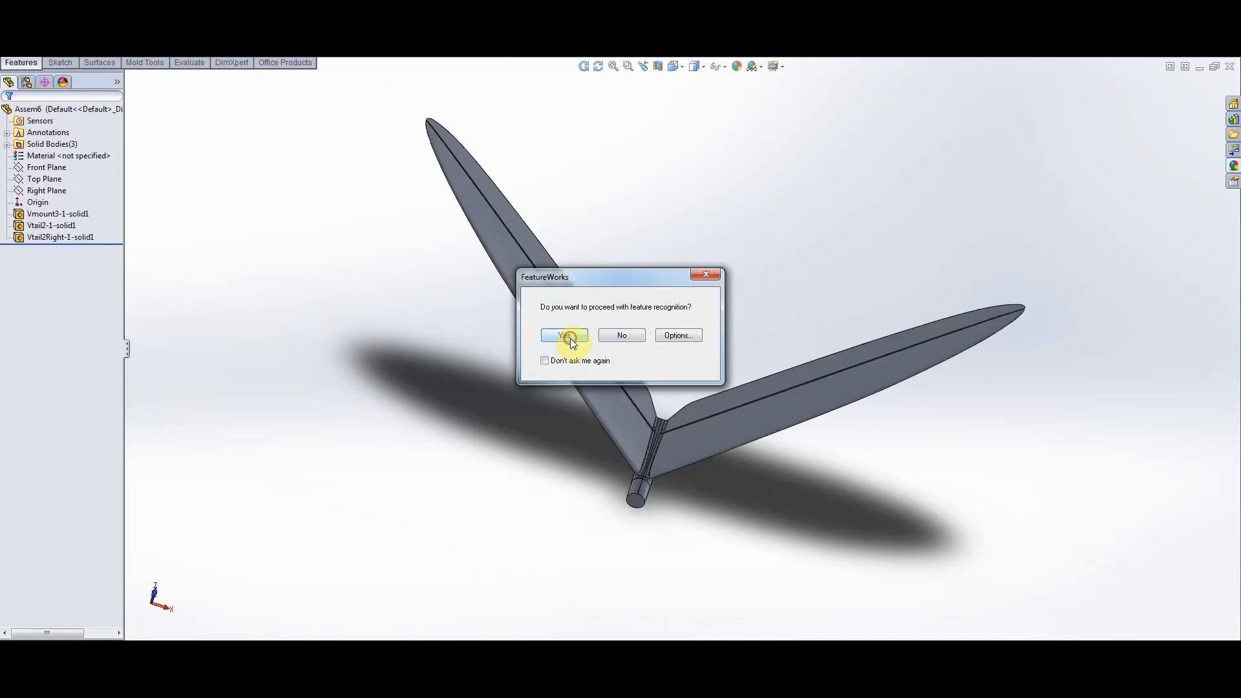
left_click(569, 336)
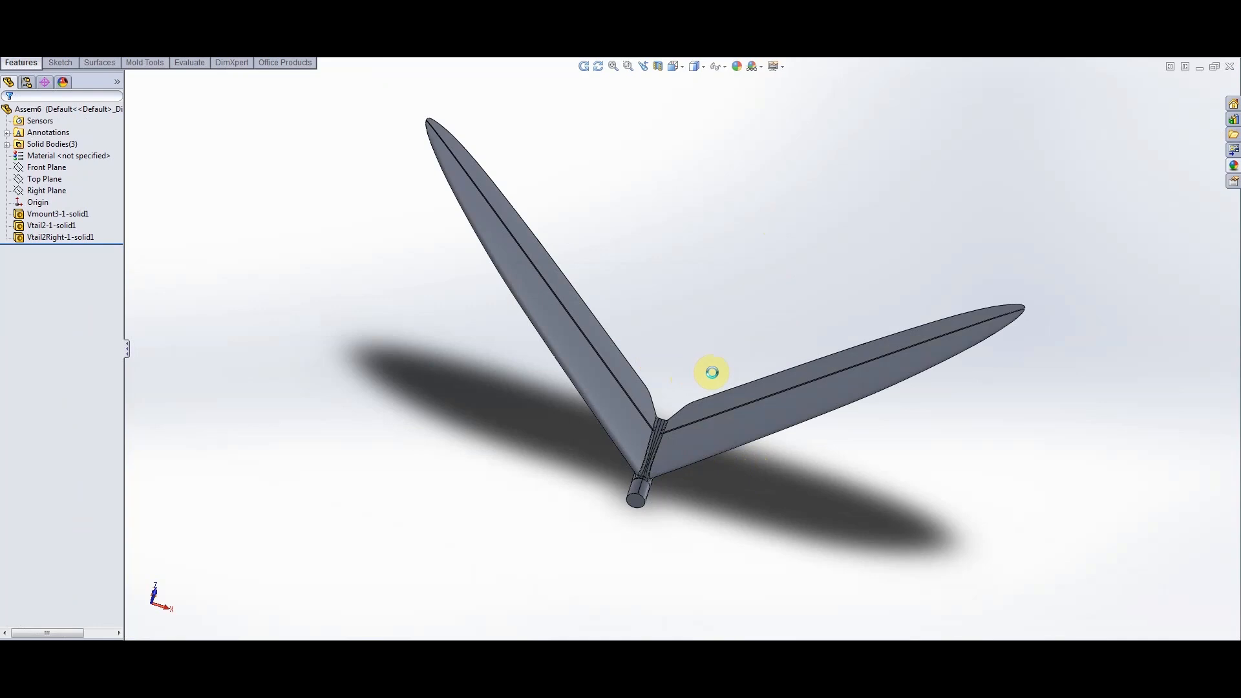
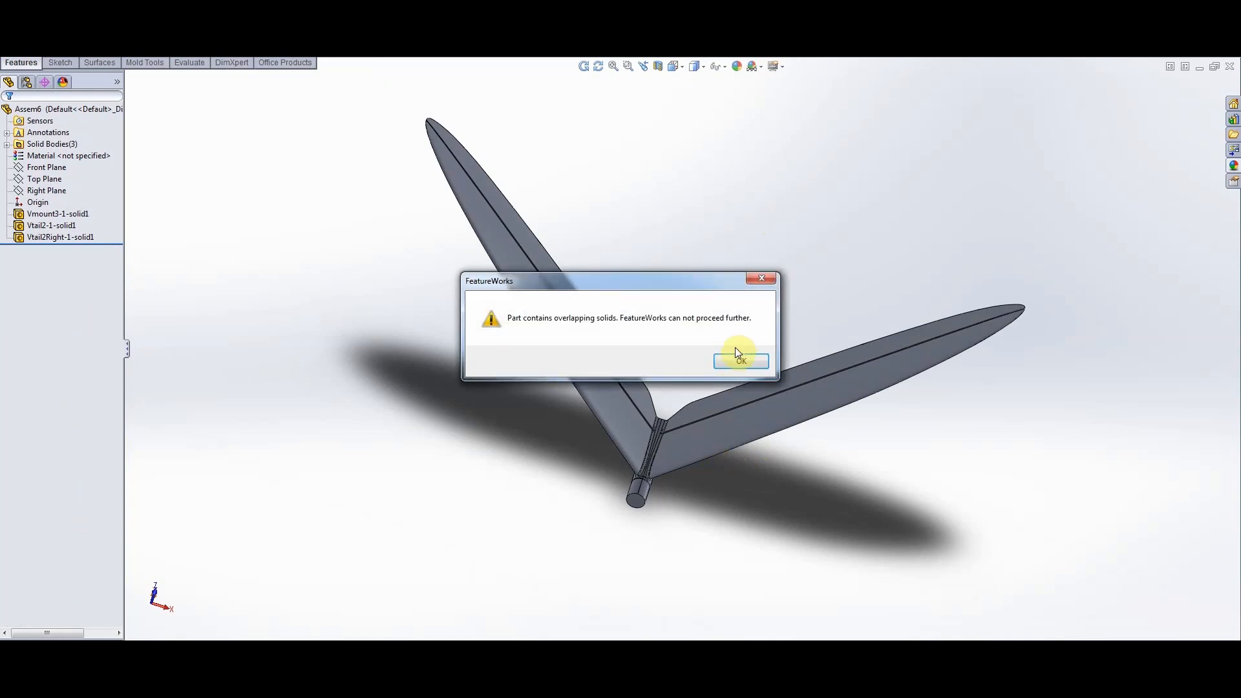
left_click(739, 361)
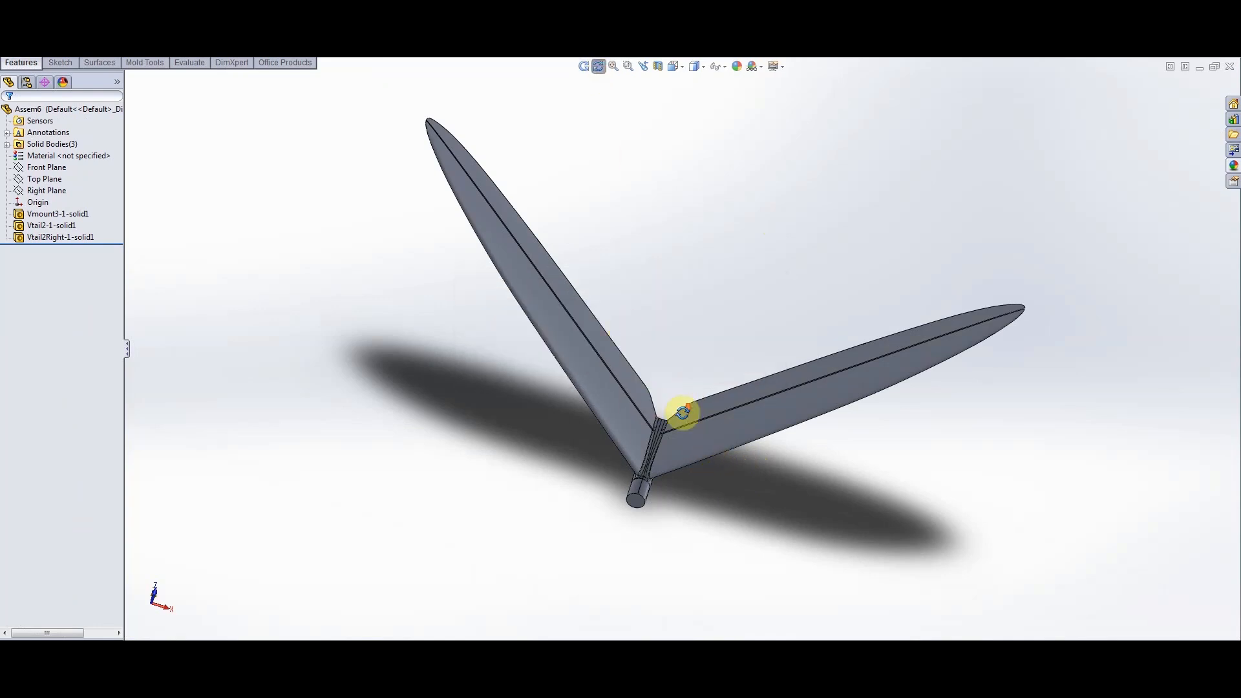
left_click_drag(683, 412, 1061, 429)
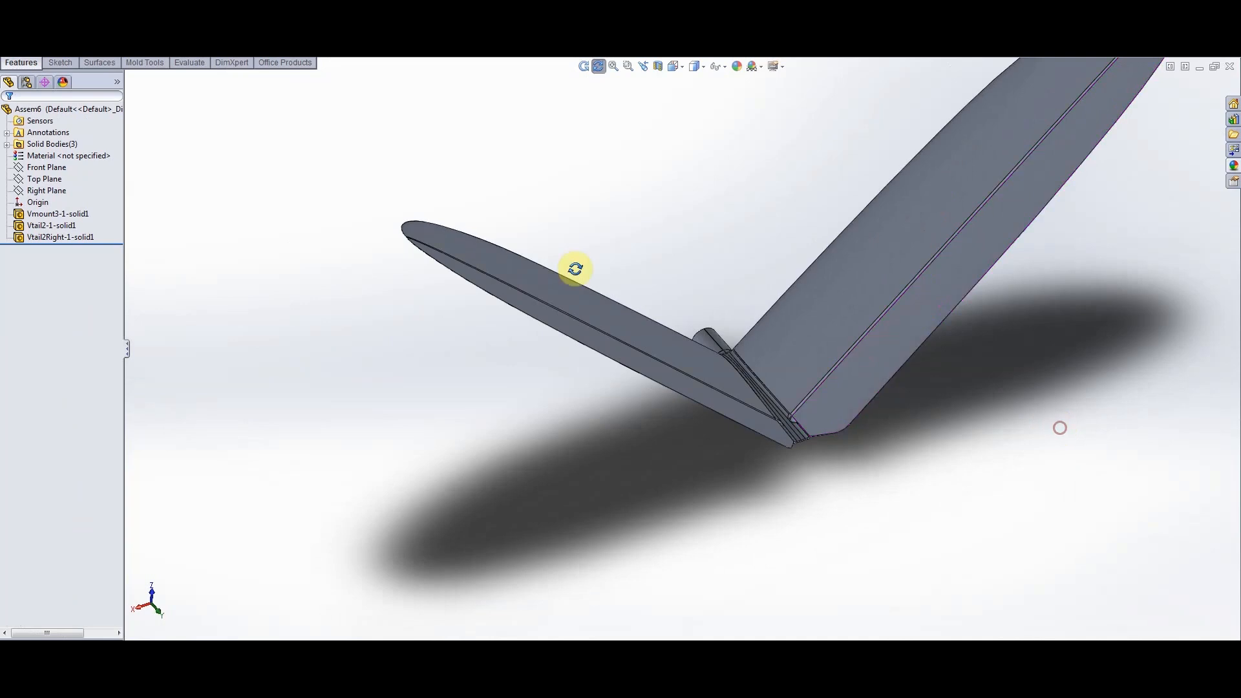
Combine the Assem6 bodies with Subtract, using Vmount3-1-solid1 as main body and removing Vtail2Right-1-solid1 and Vtail2-1-solid1
scroll(840, 285, "down", 3)
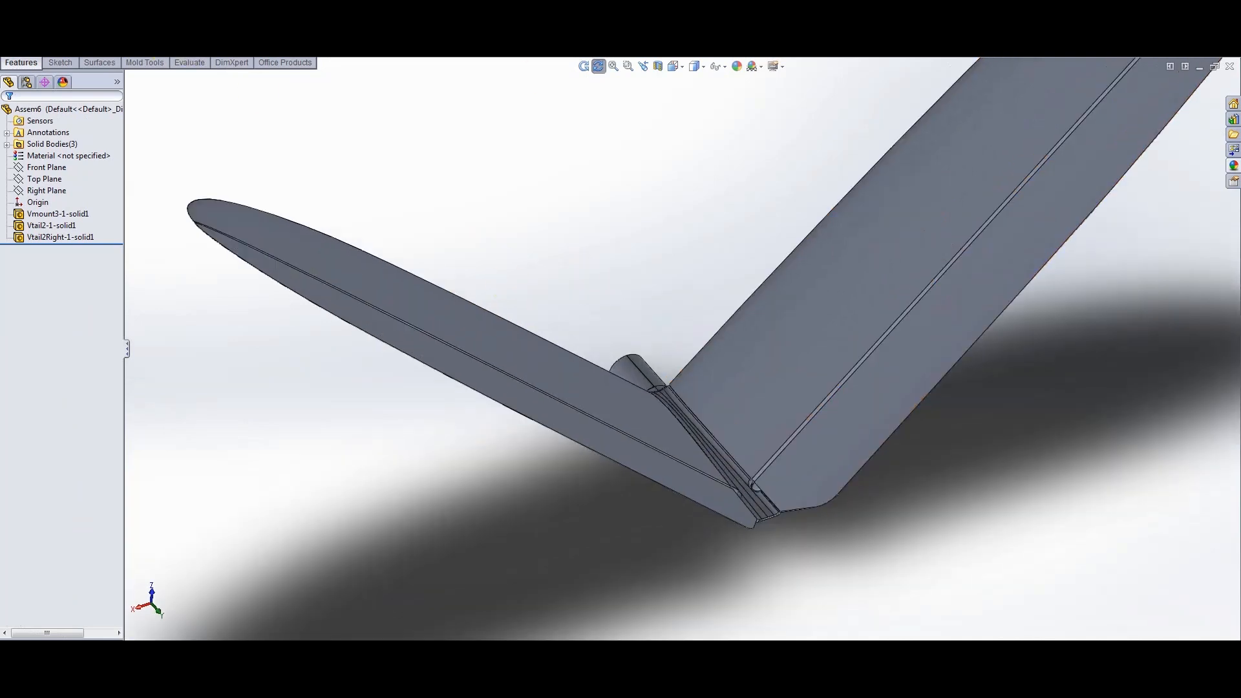
left_click(169, 8)
mouse_move(191, 45)
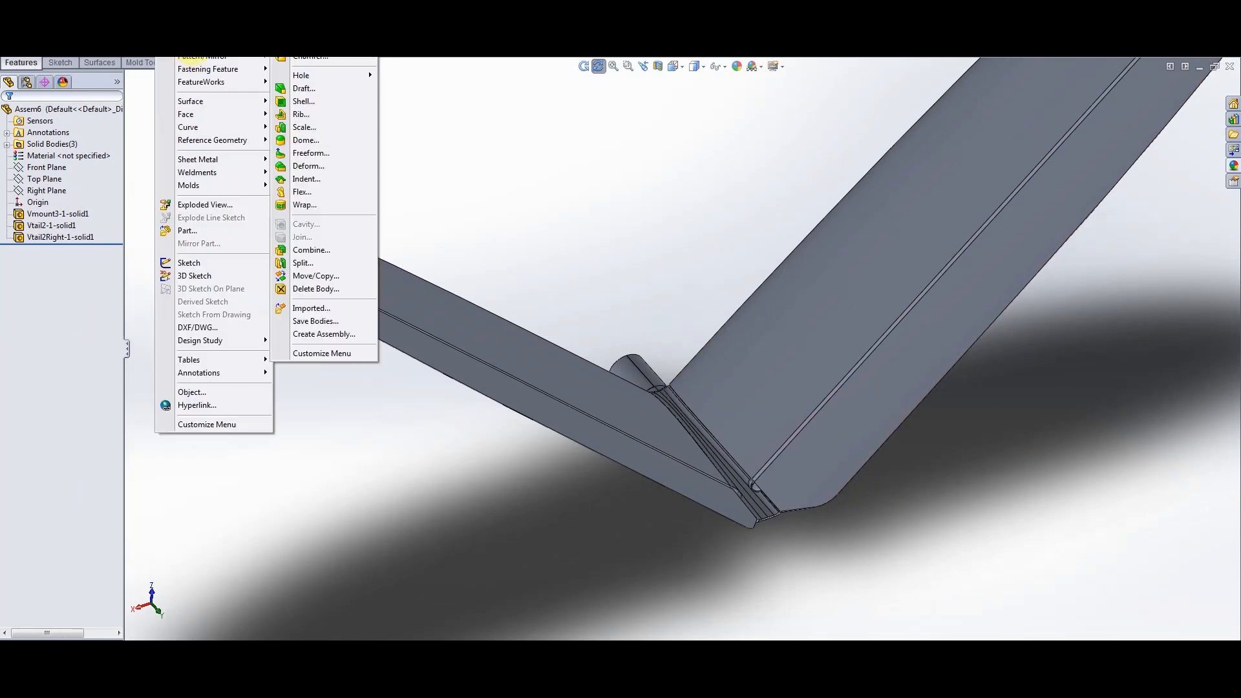
left_click(328, 250)
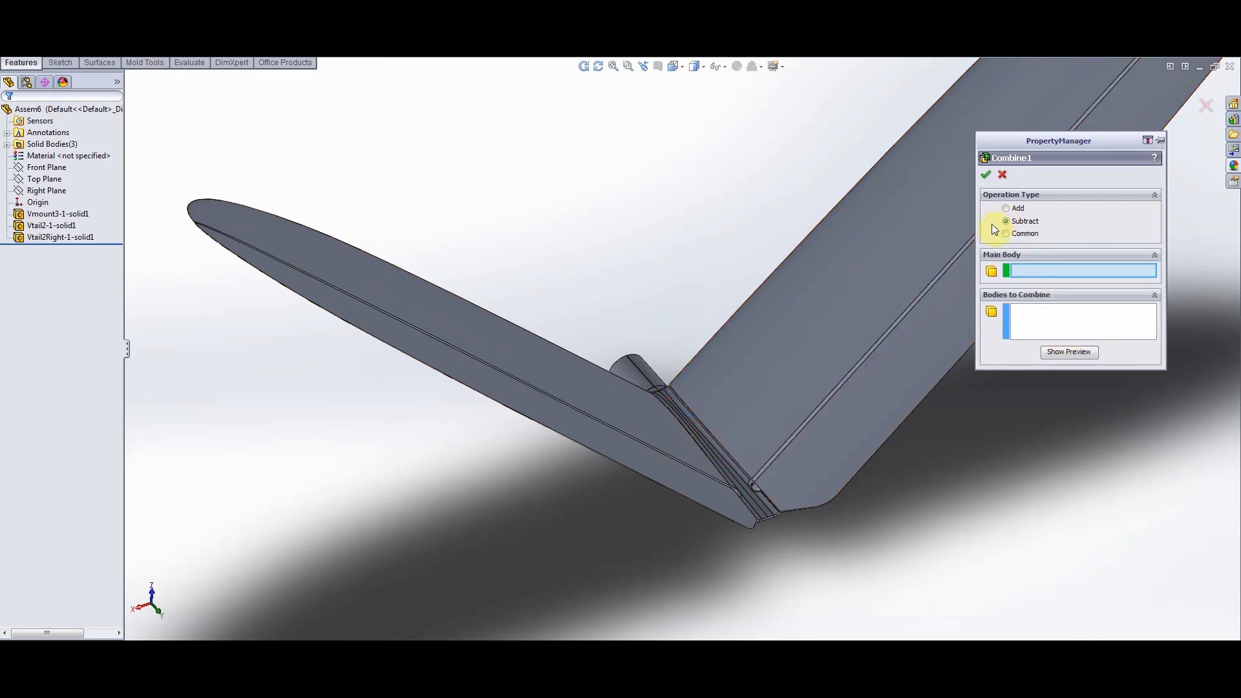
left_click(644, 374)
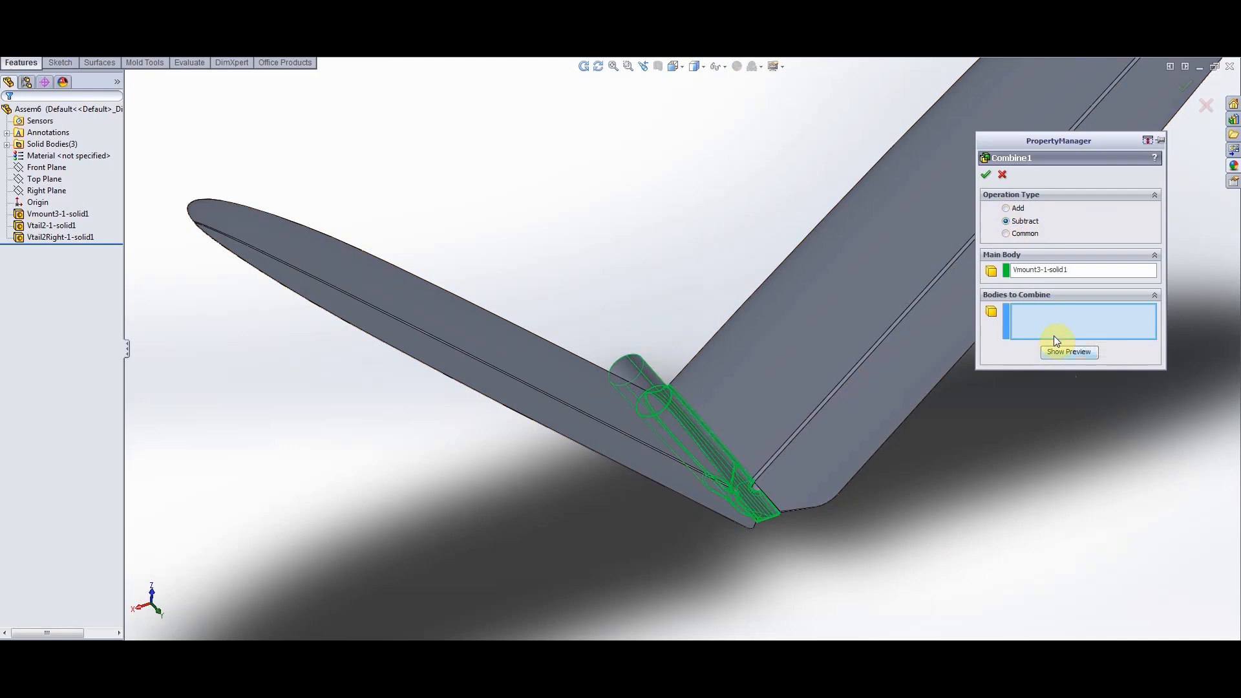
left_click(759, 537)
left_click(551, 384)
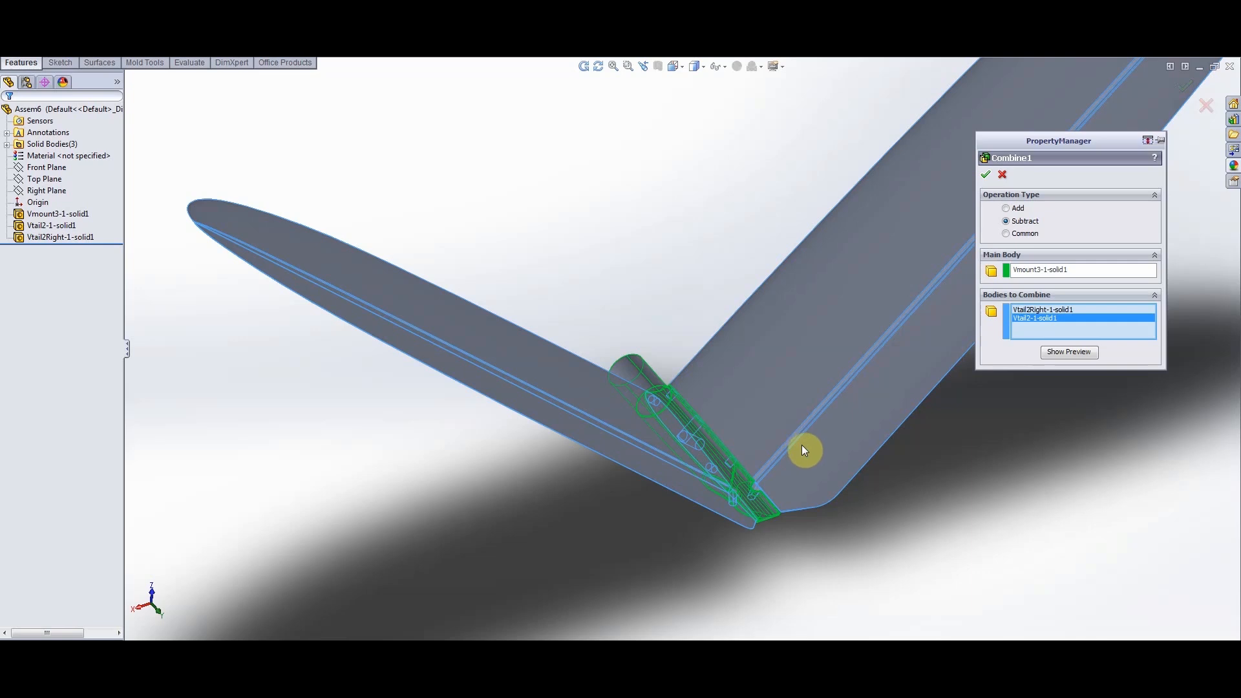
key("Return")
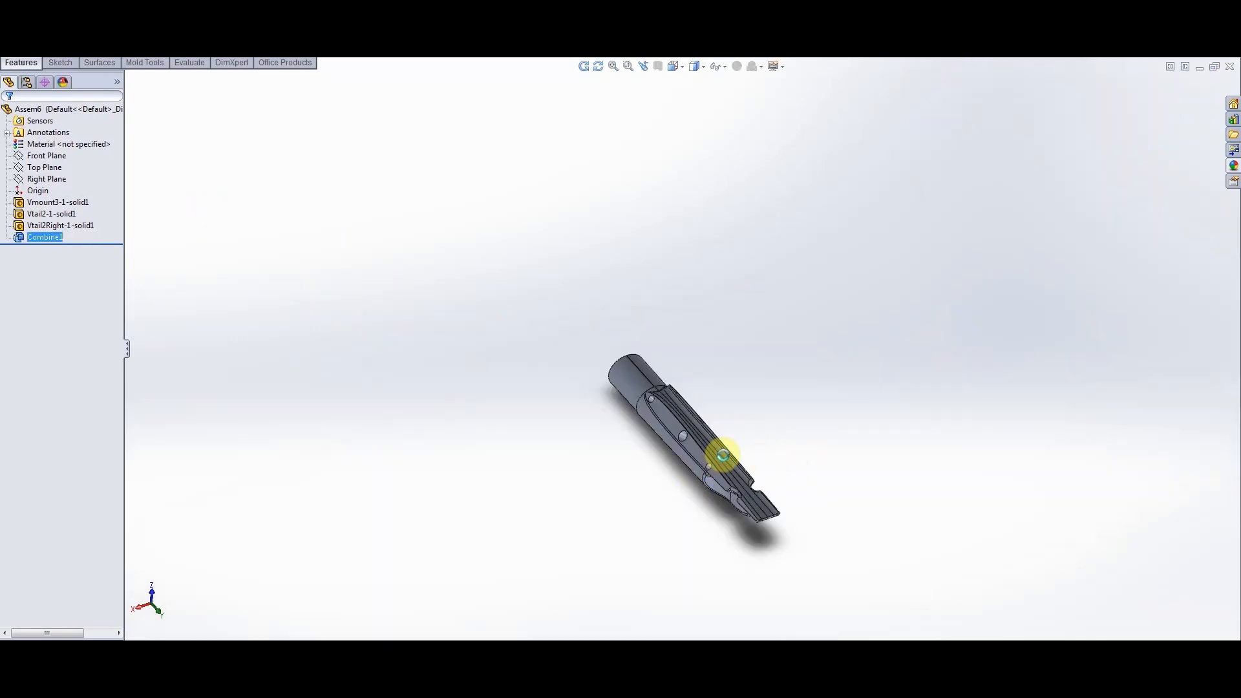
scroll(731, 475, "down", 2)
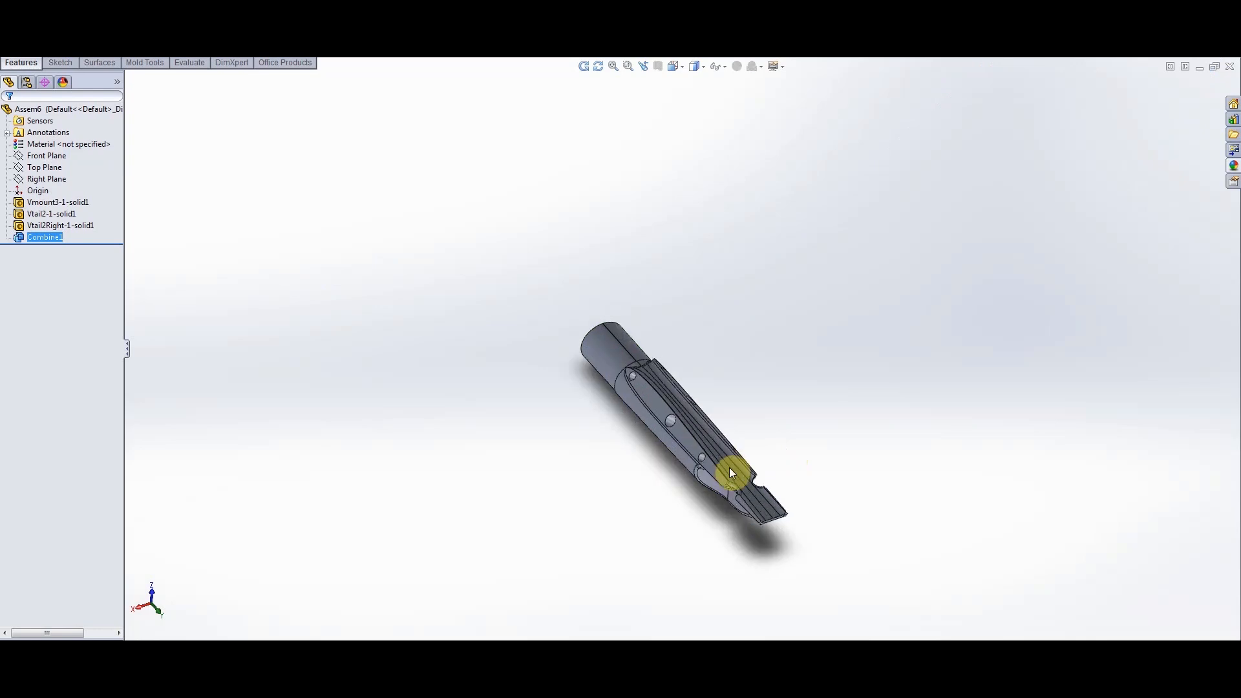
scroll(731, 473, "down", 5)
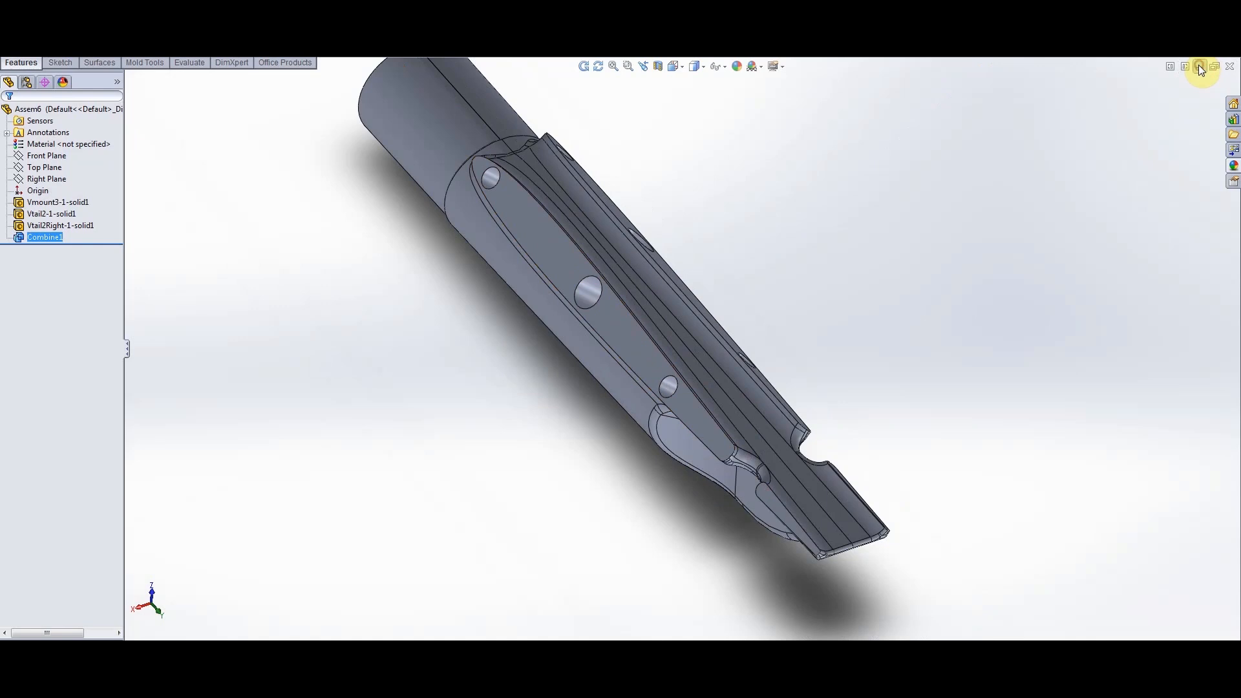
Bring up the original Vmount3 part and the tail assembly to compare them with the subtracted mount
left_click(1199, 65)
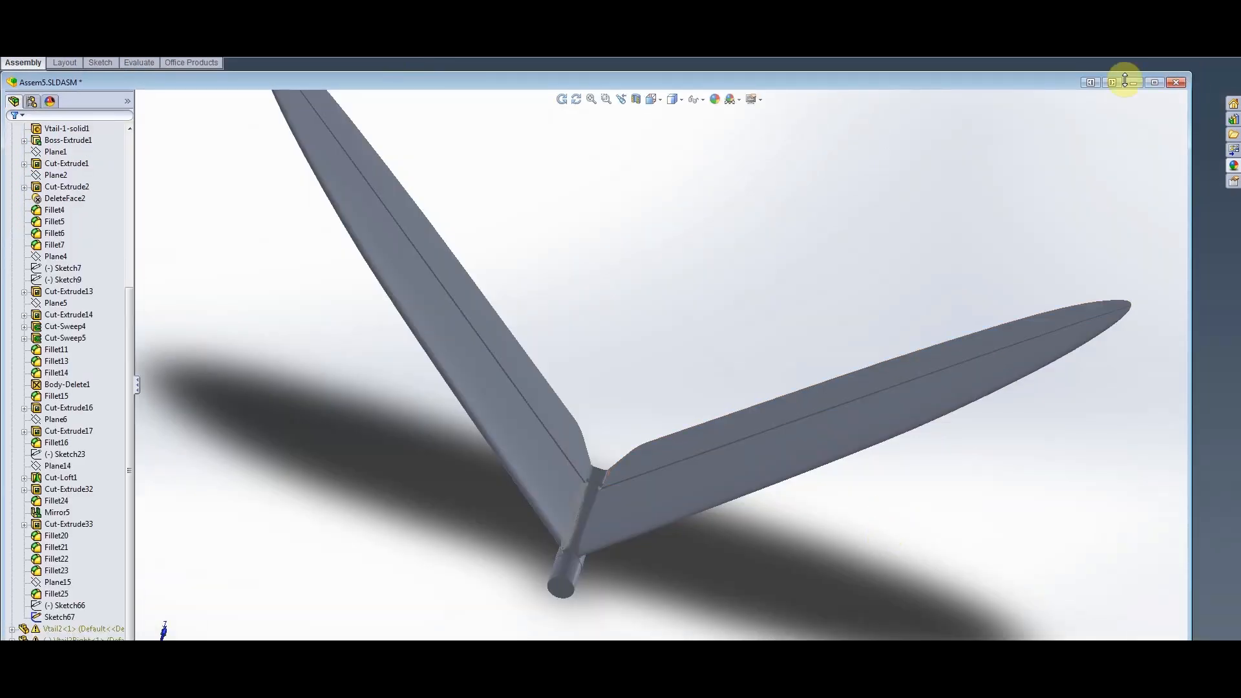
left_click(1132, 83)
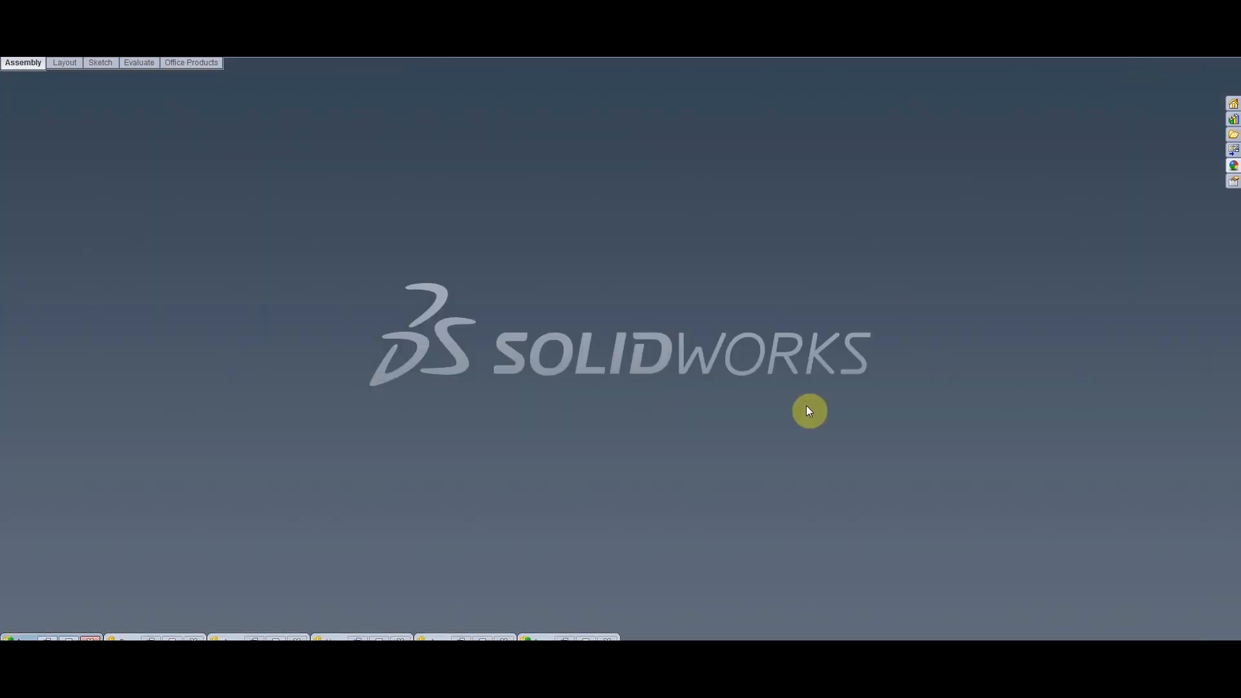
left_click(379, 638)
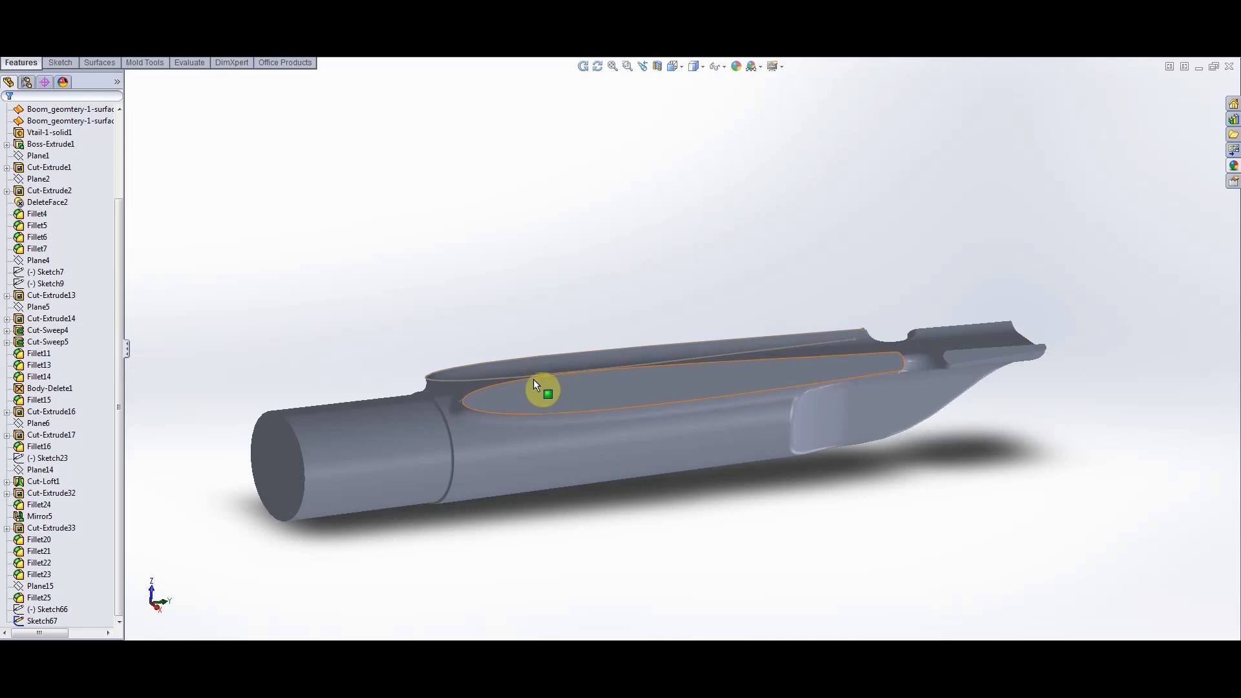
left_click(1199, 66)
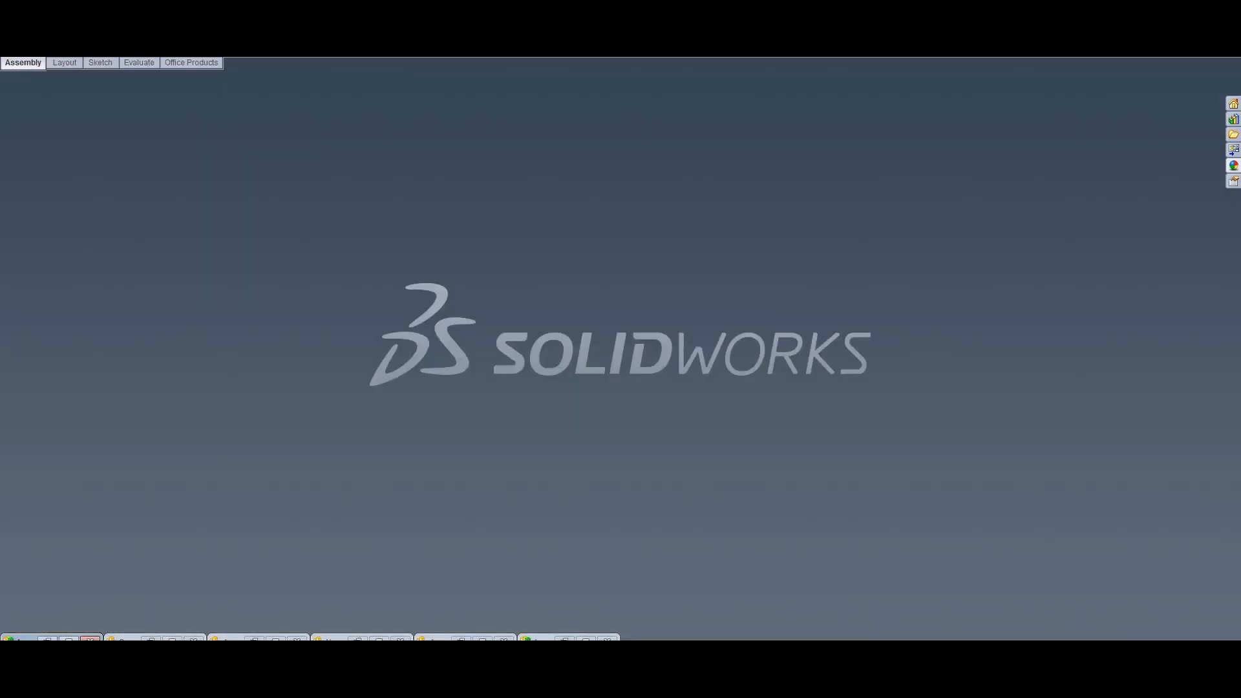
left_click(585, 639)
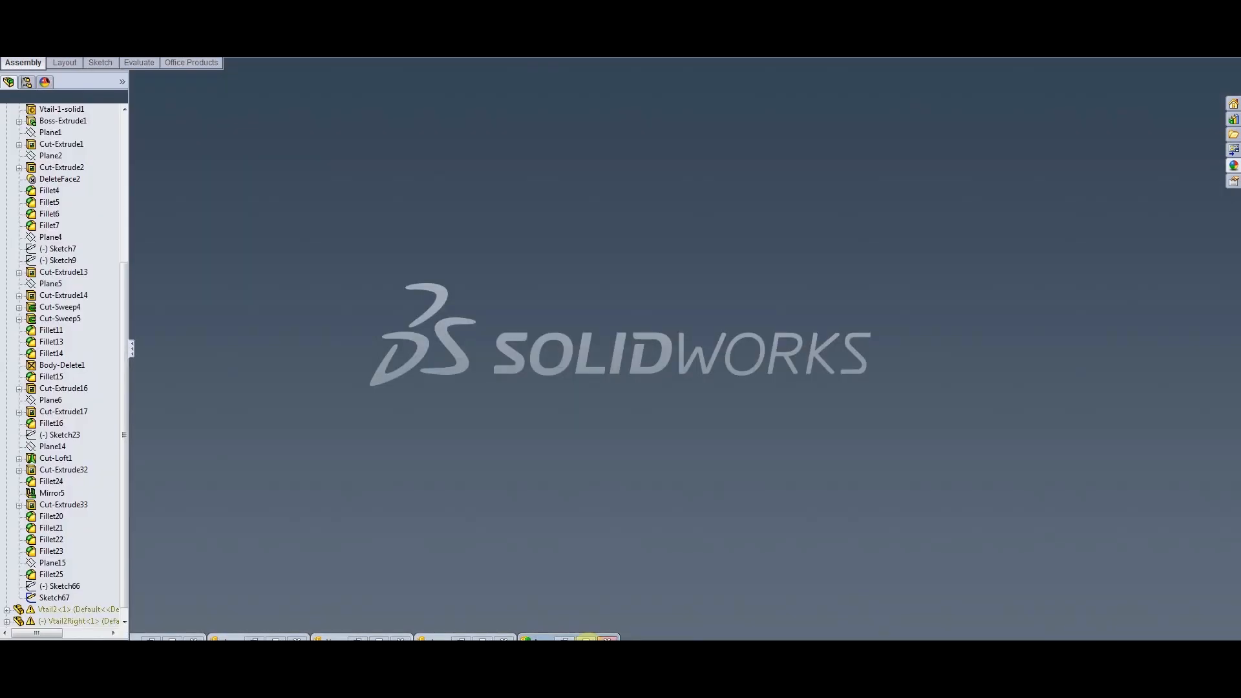
left_click(1198, 67)
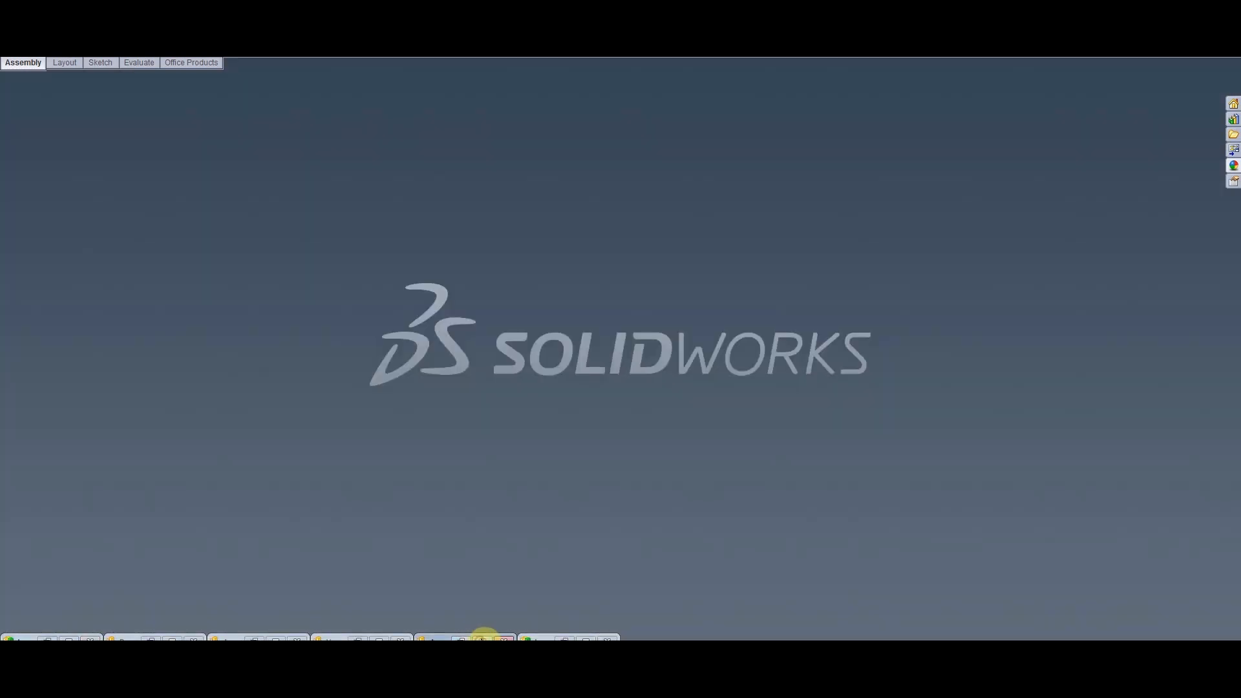
Return to the Assem6 part and examine the holes, tail seats and side recess of the subtracted mount
left_click(481, 639)
scroll(650, 342, "down", 5)
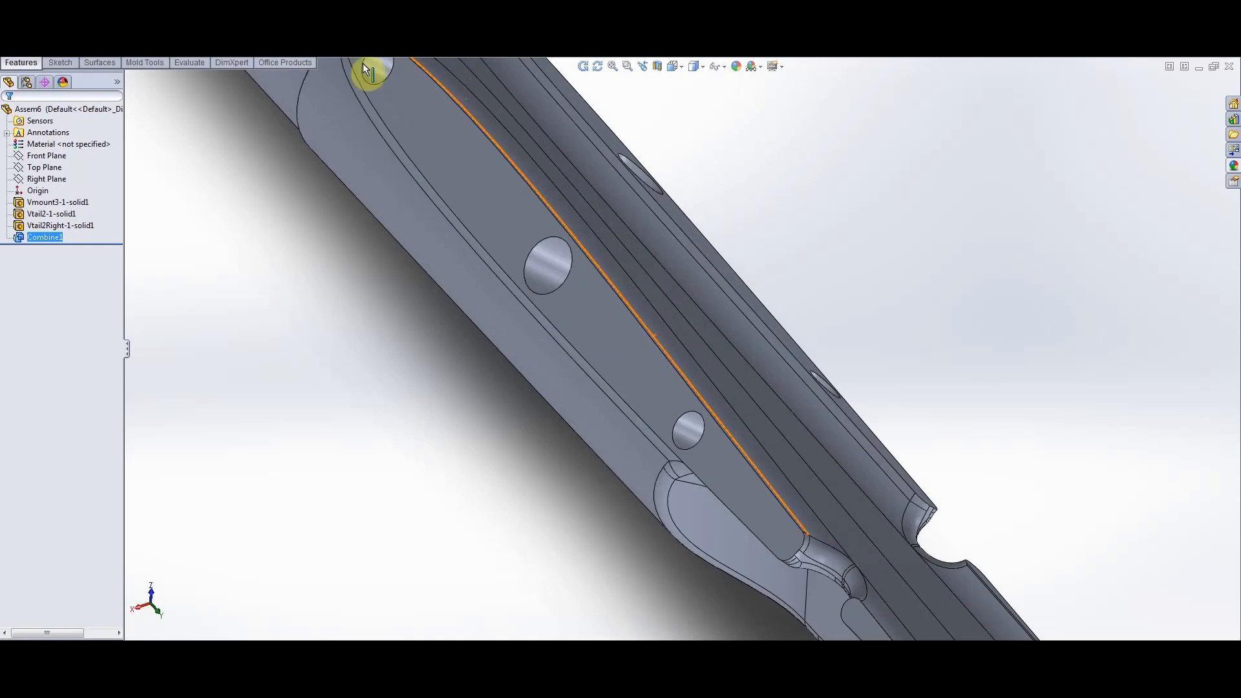
scroll(543, 405, "up", 5)
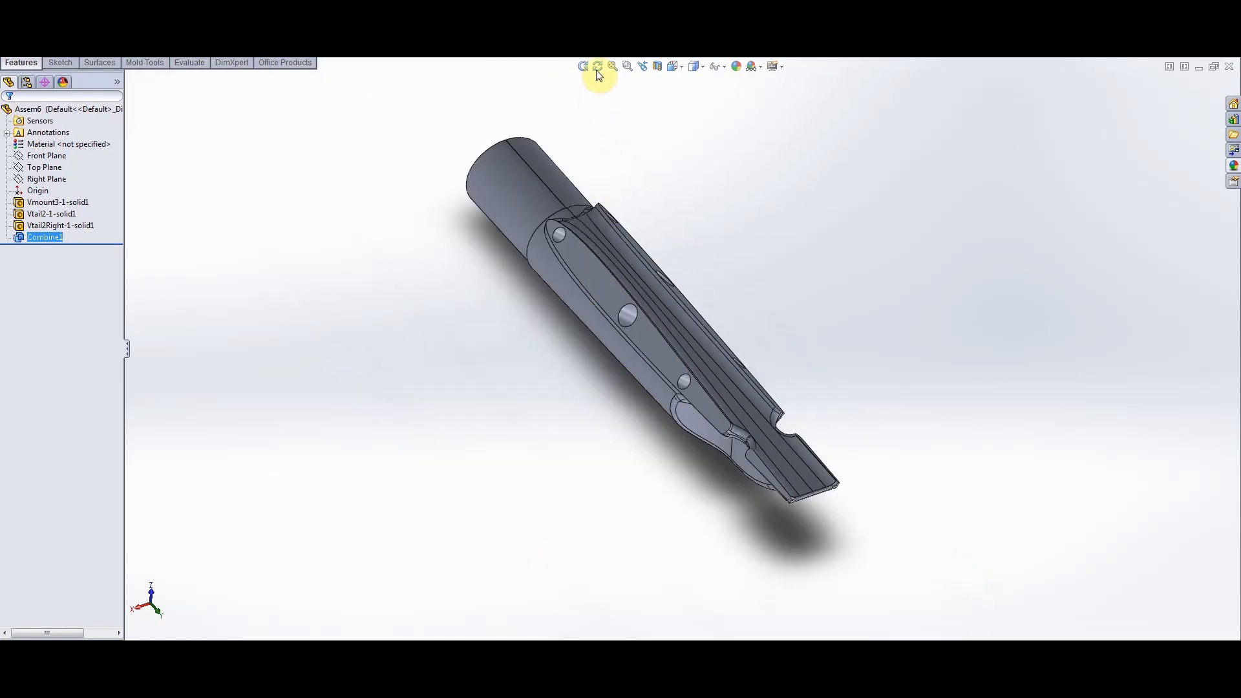
left_click_drag(726, 324, 758, 411)
scroll(665, 300, "down", 2)
scroll(737, 460, "up", 1)
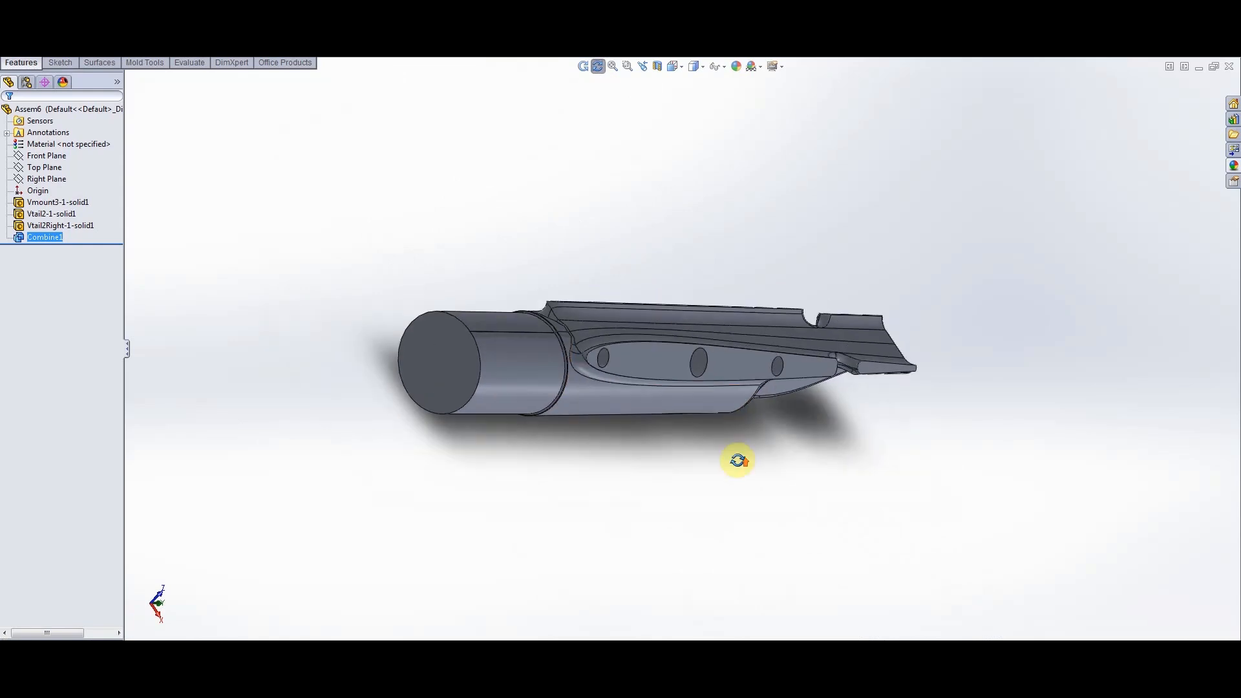
scroll(684, 369, "down", 3)
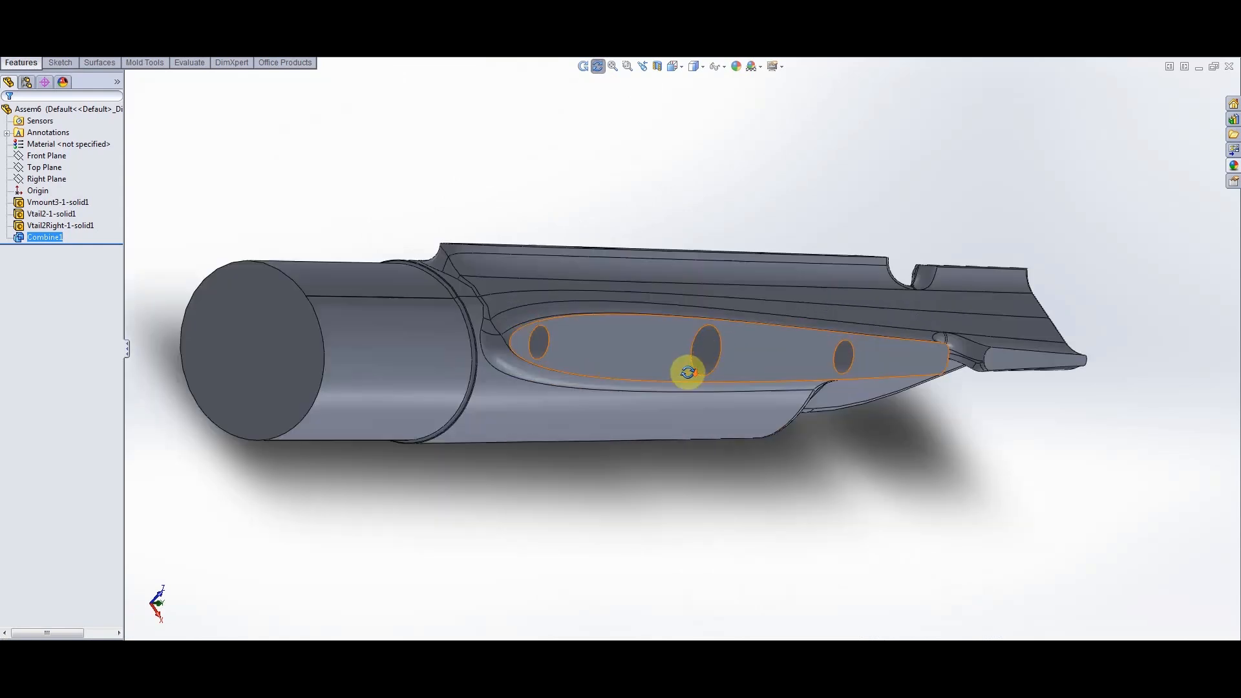
scroll(654, 383, "down", 3)
scroll(650, 365, "up", 2)
scroll(552, 324, "up", 3)
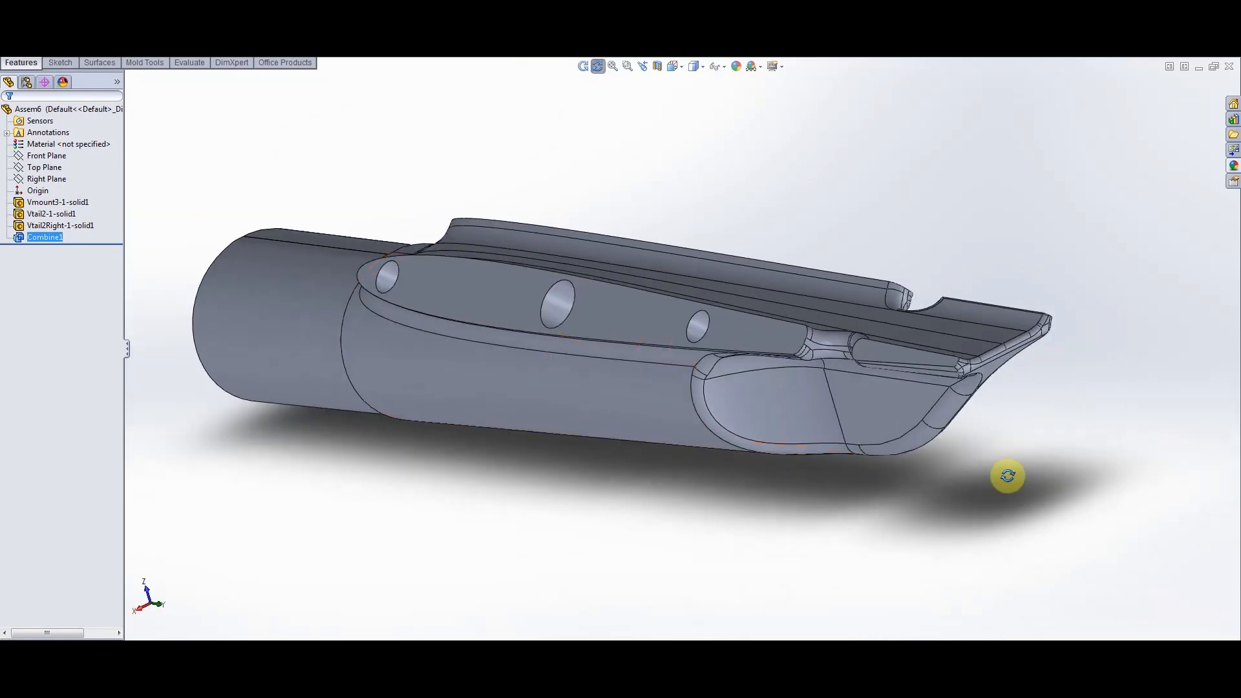
Switch to the tail assembly and examine how both V-tail halves meet the mount from the boom end, side and rear
left_click(1197, 67)
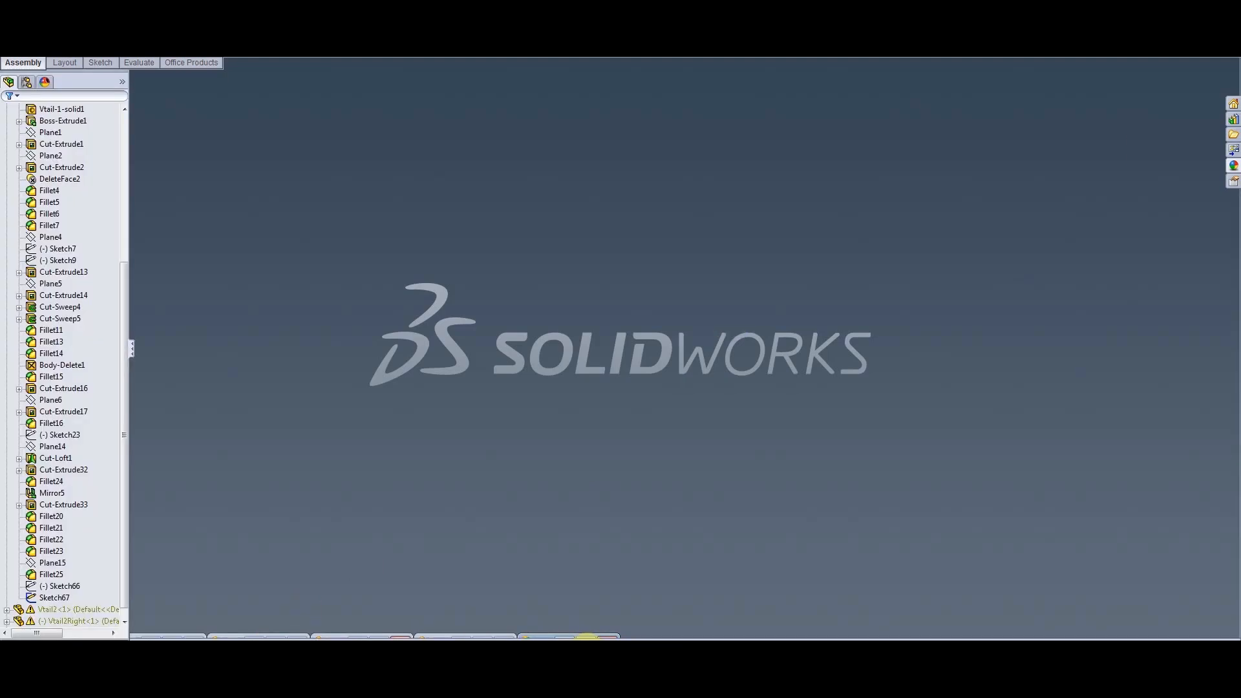
scroll(660, 525, "down", 3)
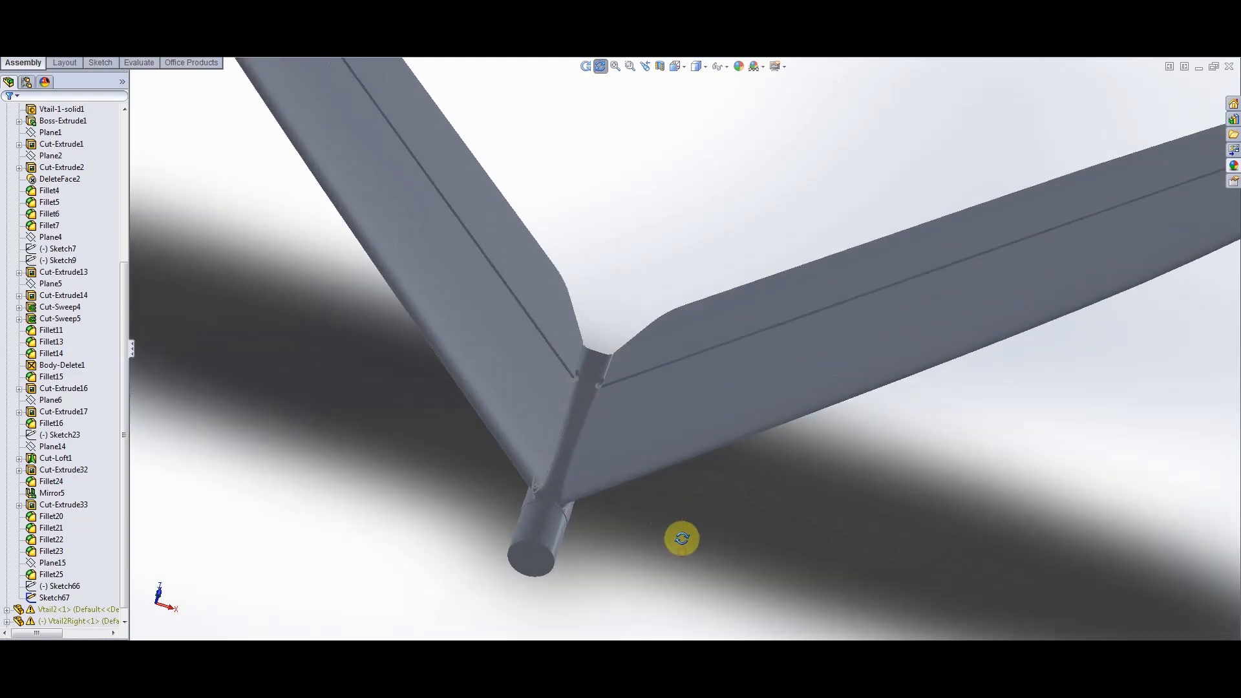
left_click_drag(681, 539, 880, 208)
left_click_drag(866, 338, 872, 367)
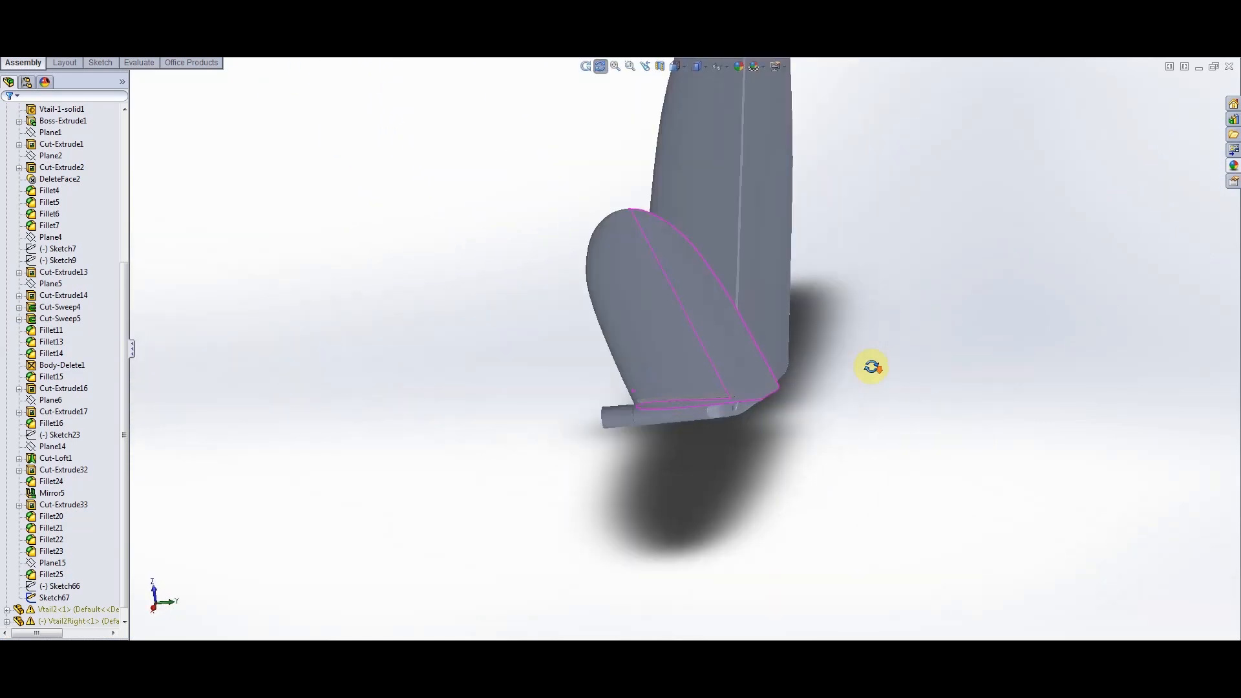
left_click_drag(871, 234, 975, 260)
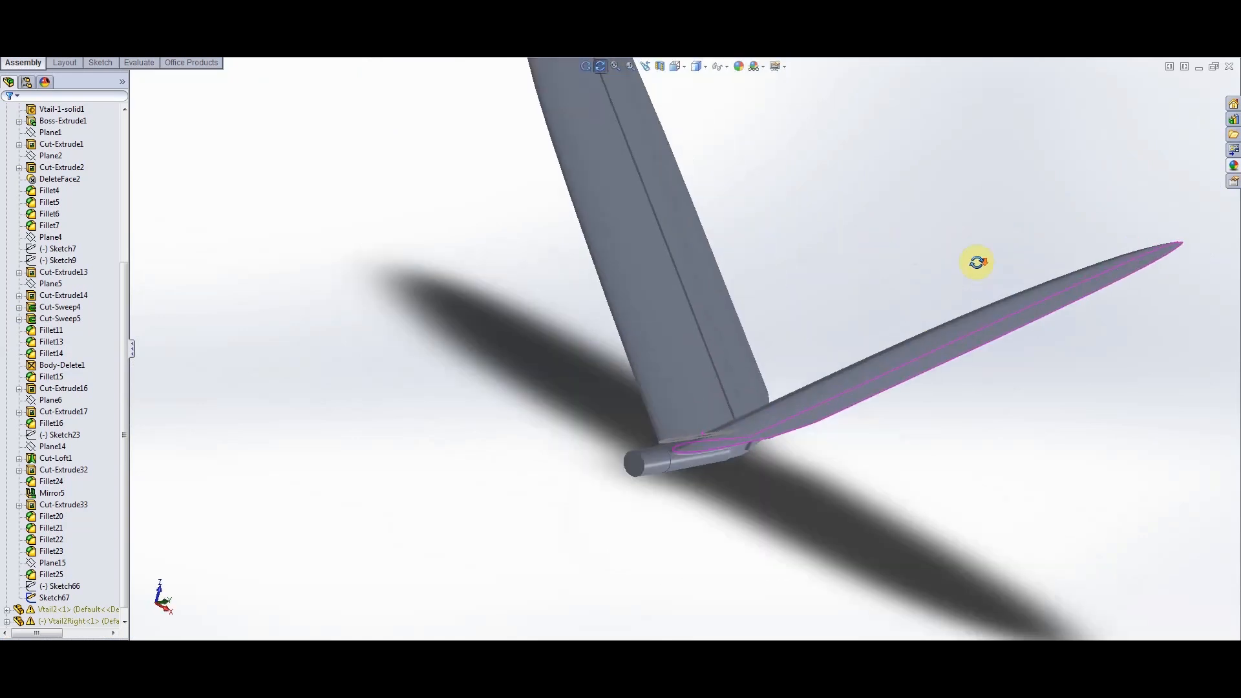
scroll(658, 457, "down", 5)
scroll(657, 457, "up", 5)
left_click_drag(651, 435, 687, 474)
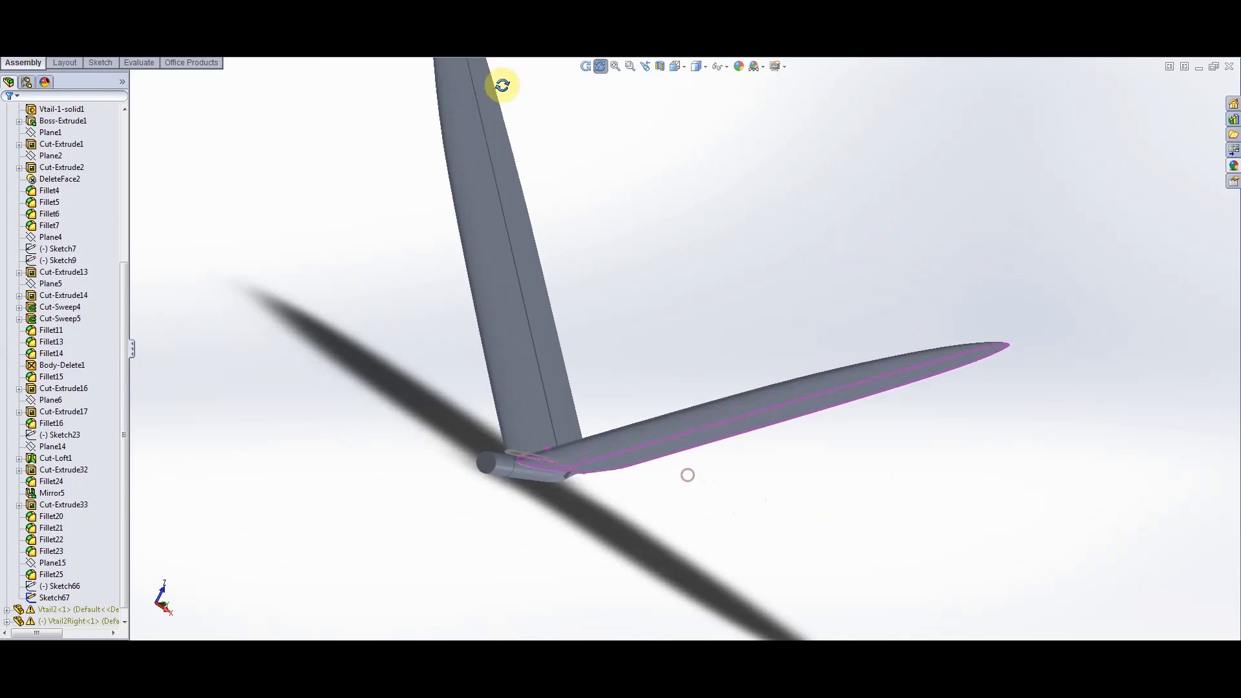
left_click_drag(921, 262, 803, 313)
left_click_drag(941, 212, 609, 397)
scroll(714, 517, "down", 5)
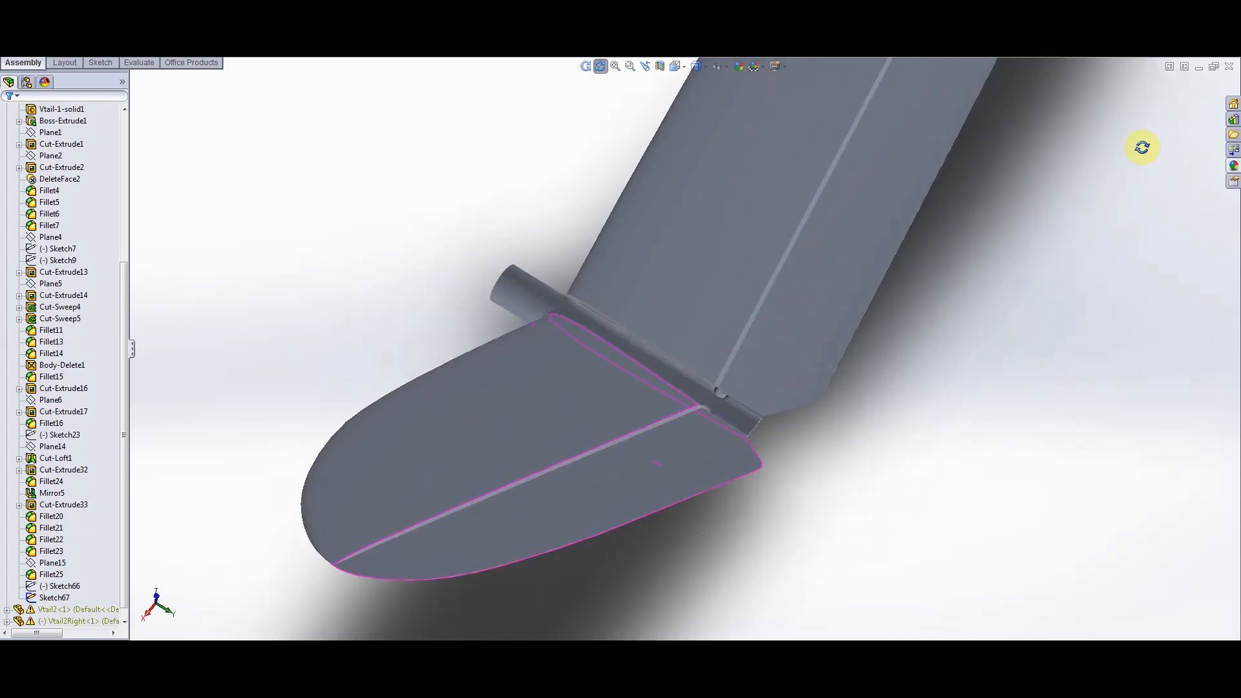
Switch to the V-shaped fixture part and examine its slotted supports, ribbed plates and central channel
left_click(1196, 68)
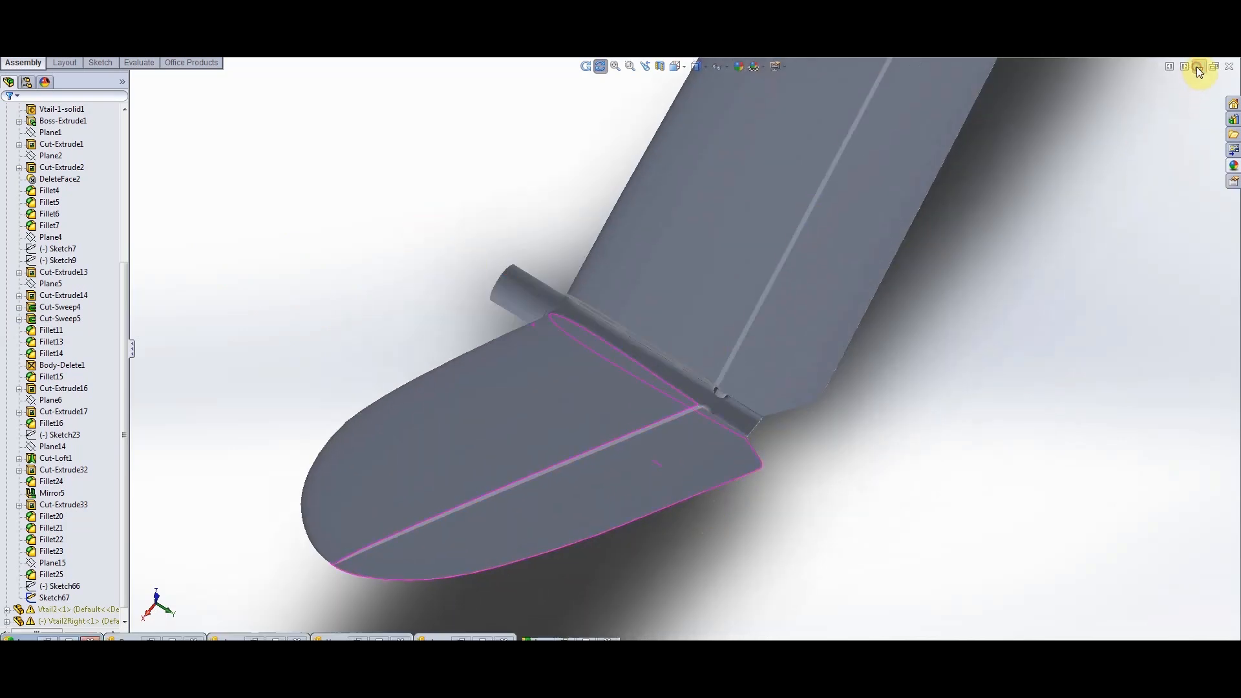
left_click(1197, 68)
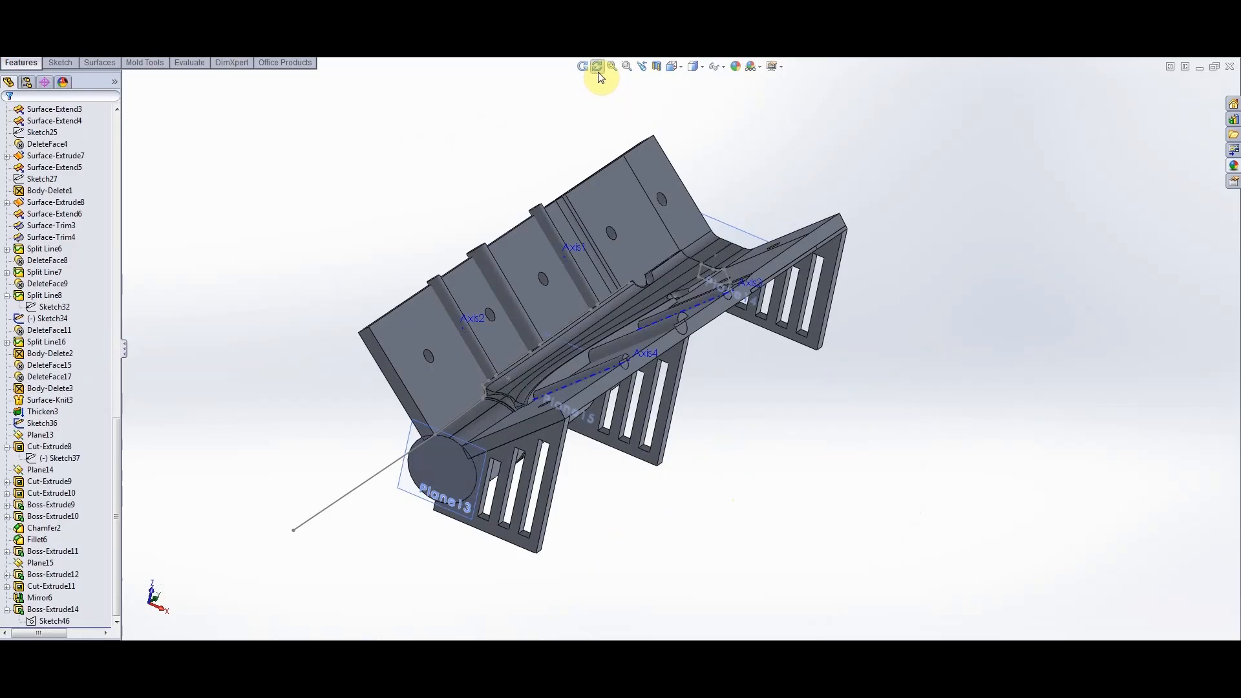
left_click(597, 67)
left_click_drag(867, 512, 560, 408)
scroll(657, 266, "down", 3)
scroll(756, 449, "down", 1)
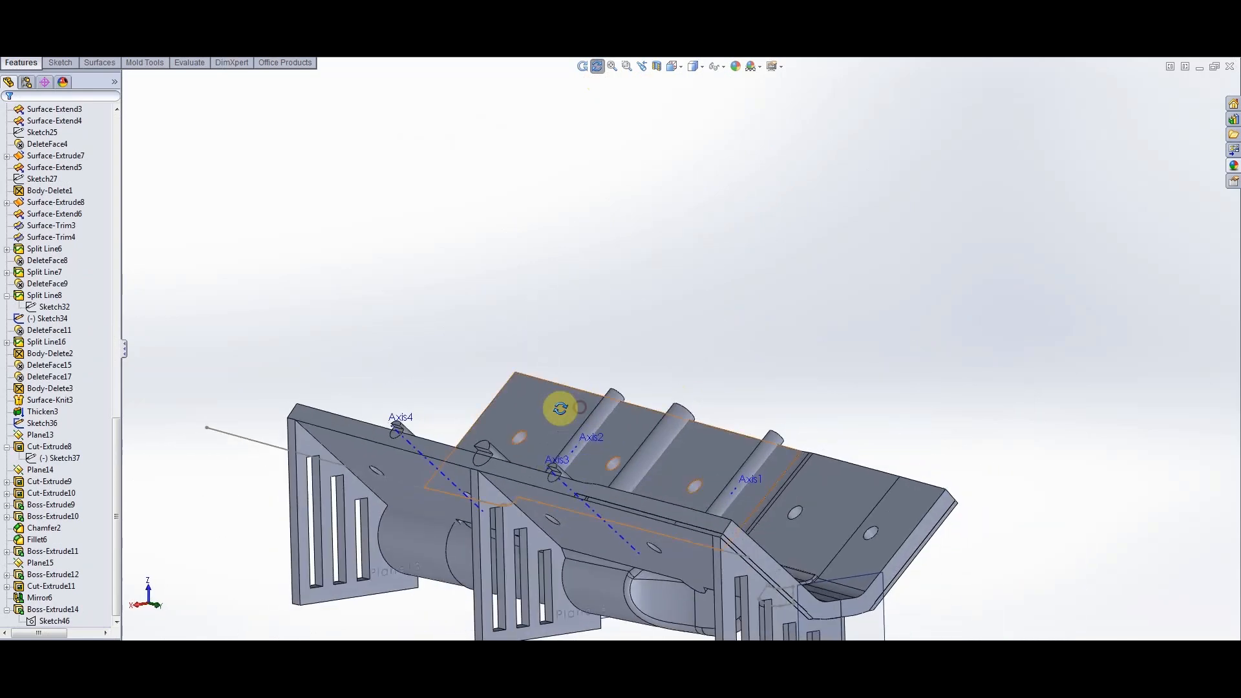
scroll(792, 401, "up", 2)
left_click_drag(792, 401, 806, 457)
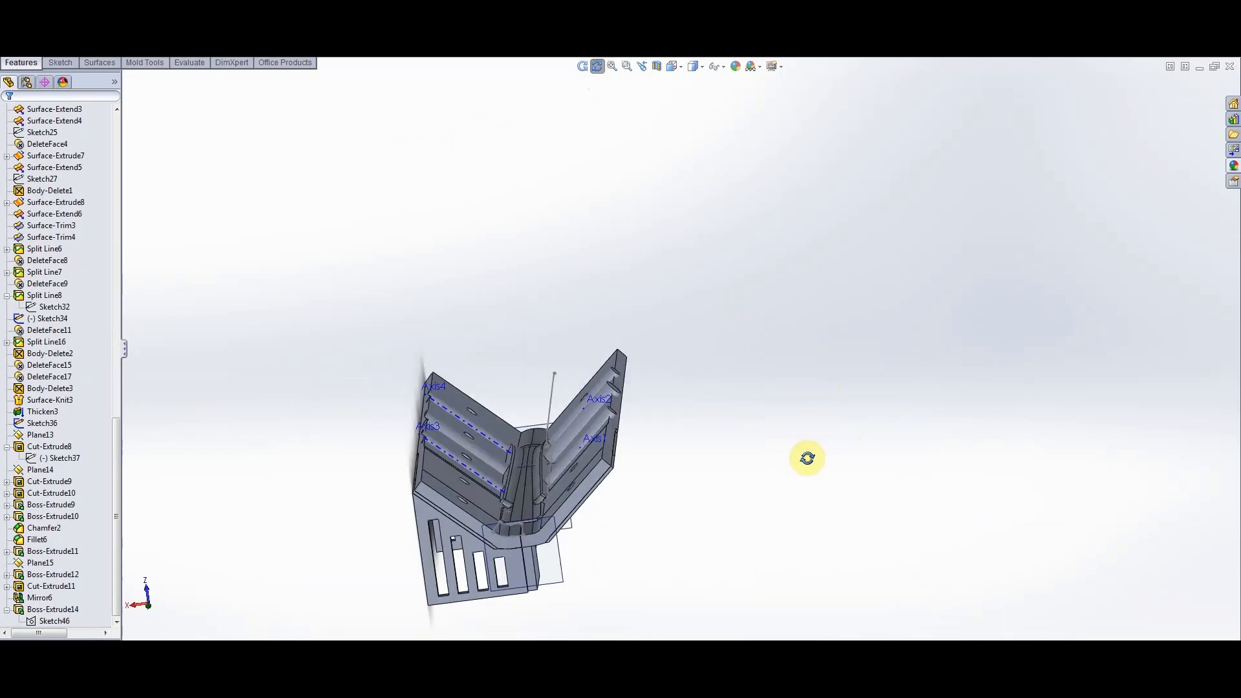
scroll(526, 509, "down", 3)
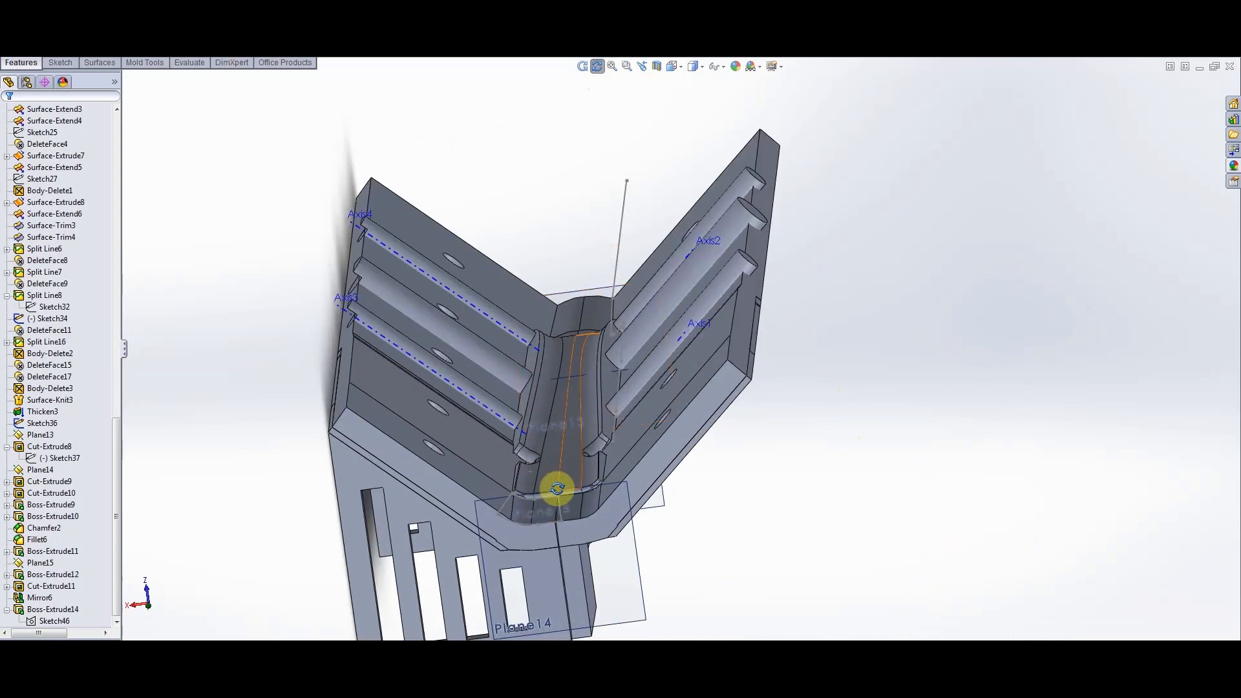
Examine the V-shaped fixture from its round boom end and along the ribs and holes of both angled plates
scroll(567, 428, "up", 3)
left_click_drag(743, 521, 901, 440)
left_click_drag(809, 182, 525, 486)
scroll(536, 484, "up", 3)
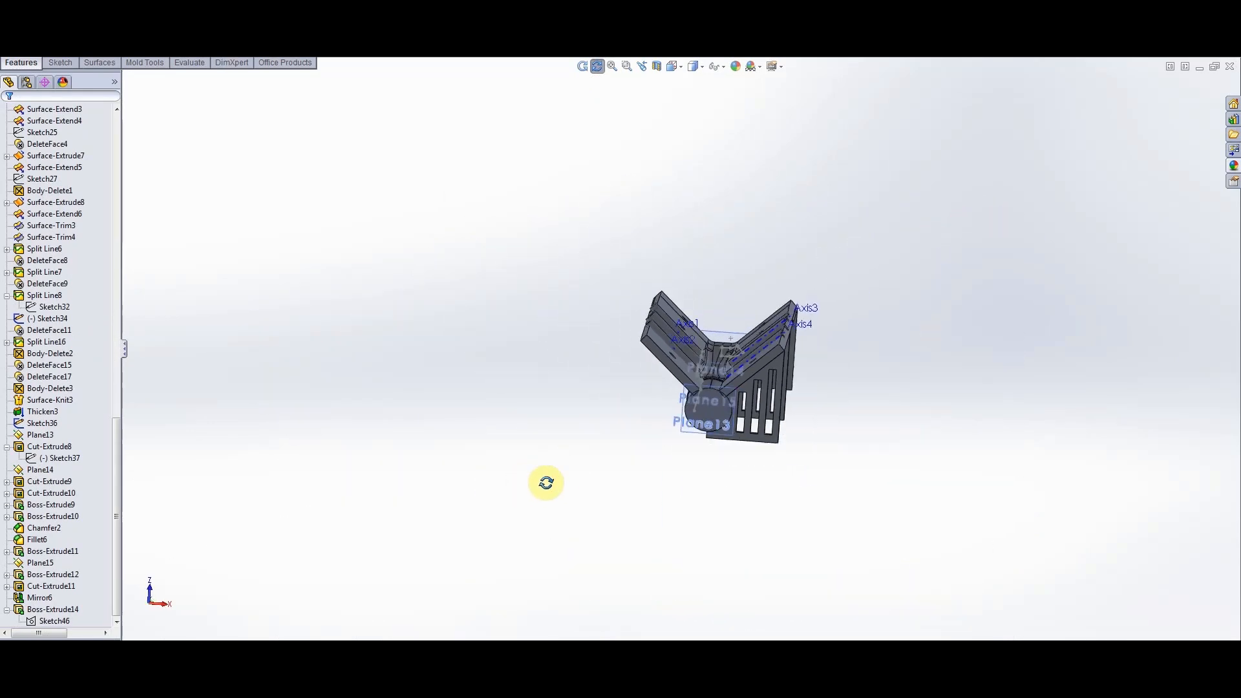
scroll(824, 369, "down", 4)
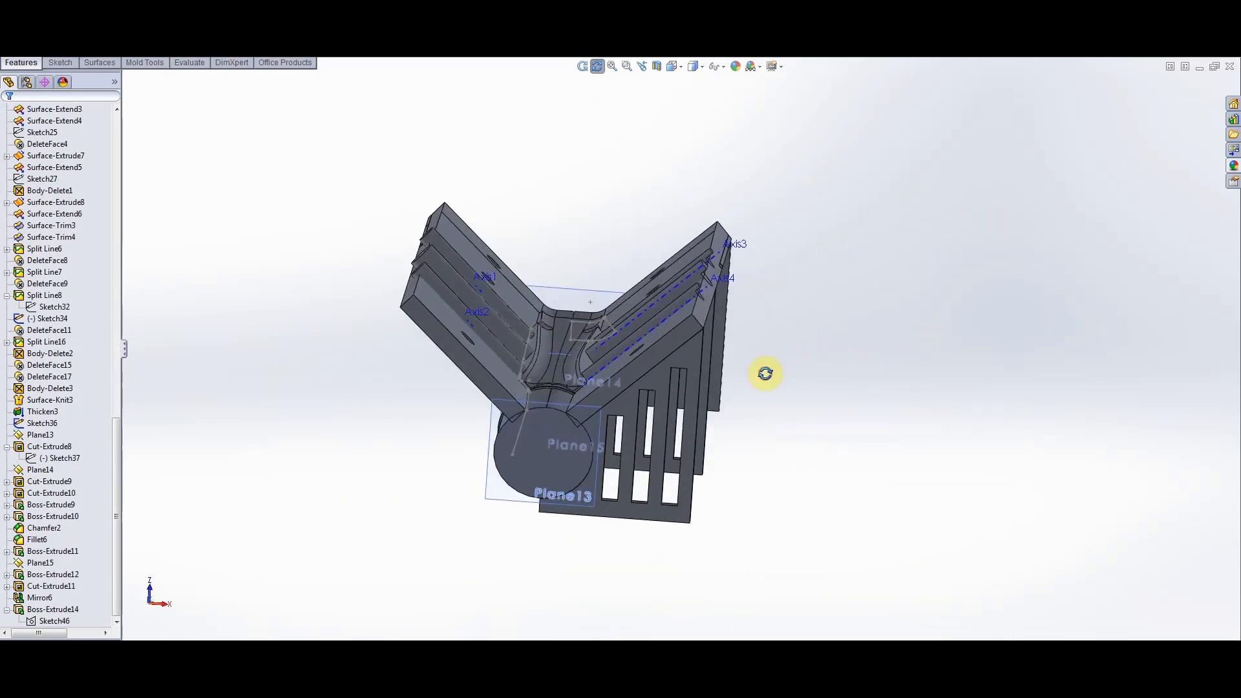
left_click_drag(765, 374, 780, 394)
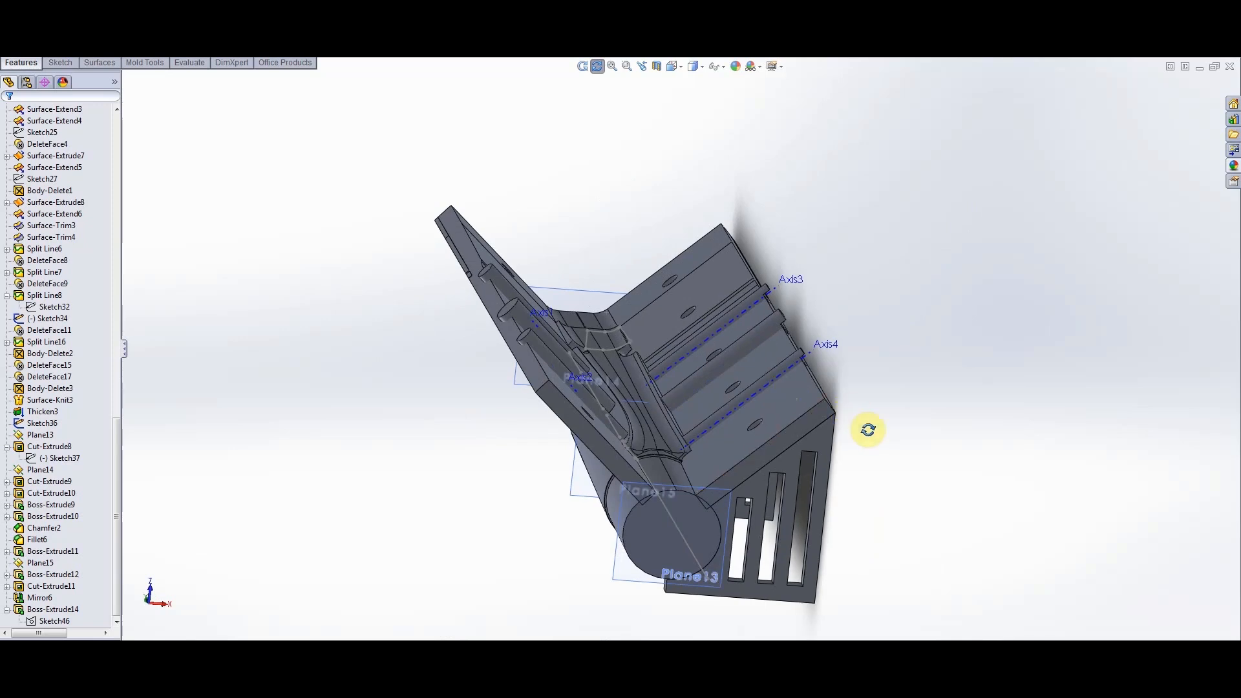
scroll(867, 430, "up", 3)
scroll(858, 424, "down", 2)
left_click_drag(738, 375, 540, 303)
scroll(540, 303, "down", 1)
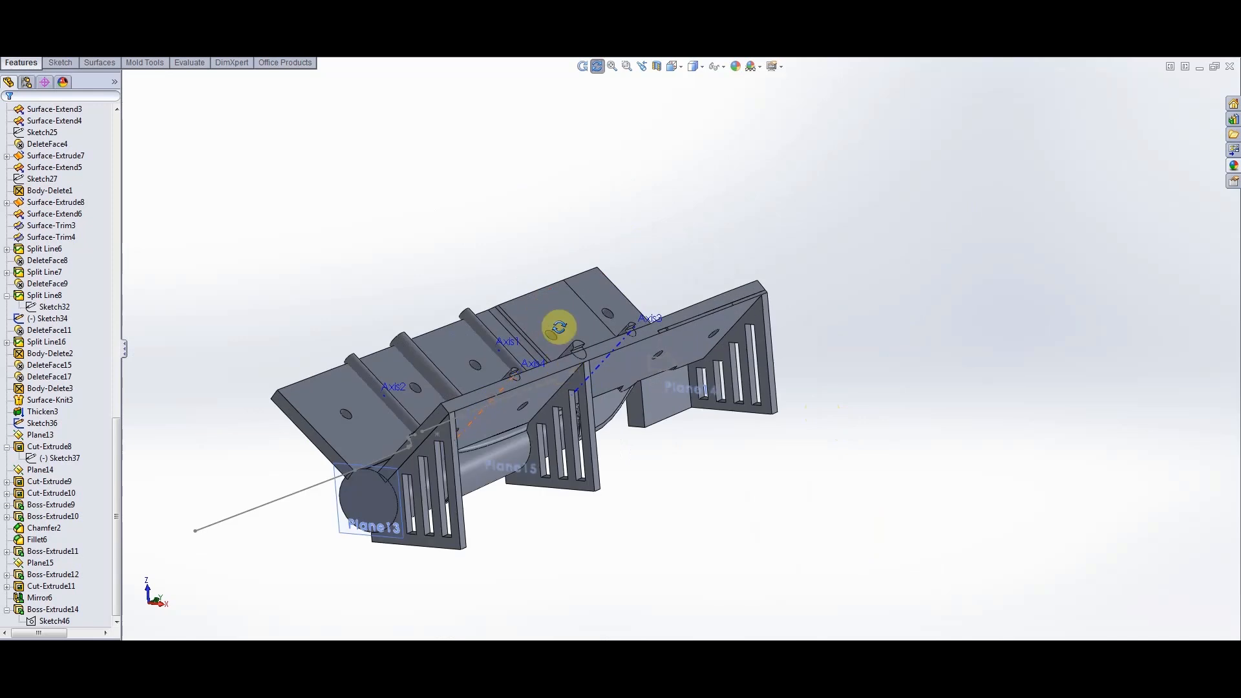
left_click_drag(485, 228, 521, 238)
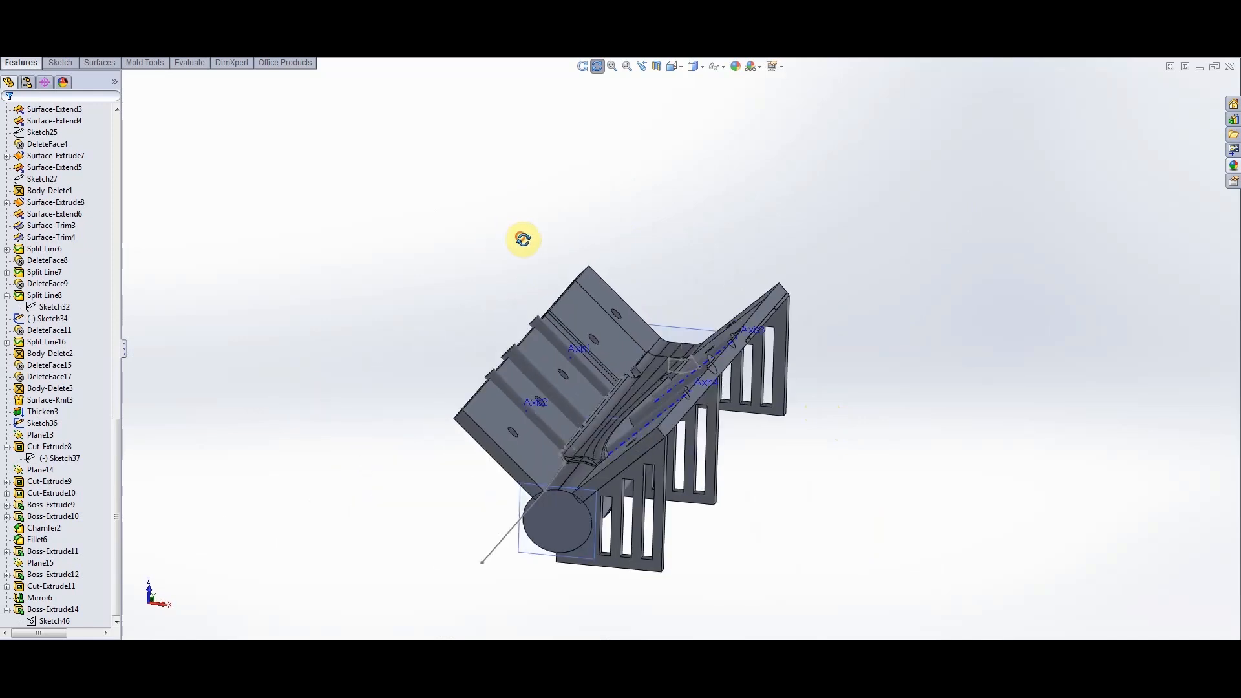
Examine the V-shaped fixture's central channel and both ribbed plates from above its round boom end
scroll(634, 388, "down", 2)
scroll(634, 385, "up", 2)
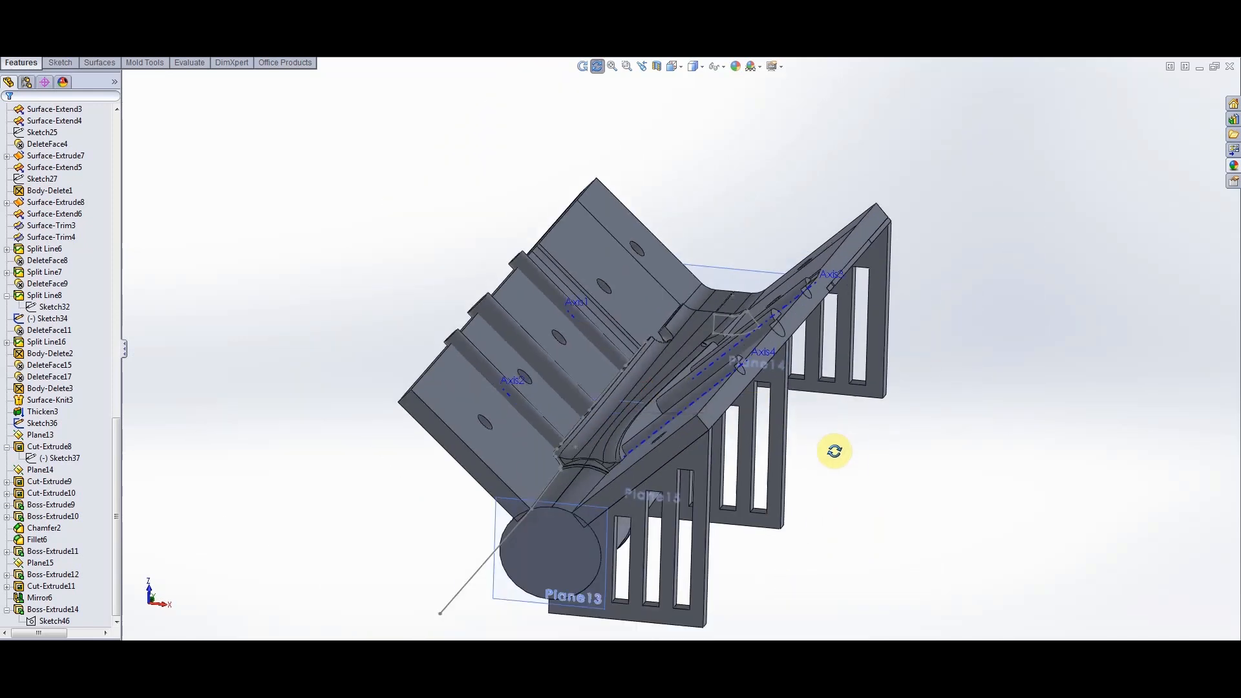
scroll(838, 483, "up", 1)
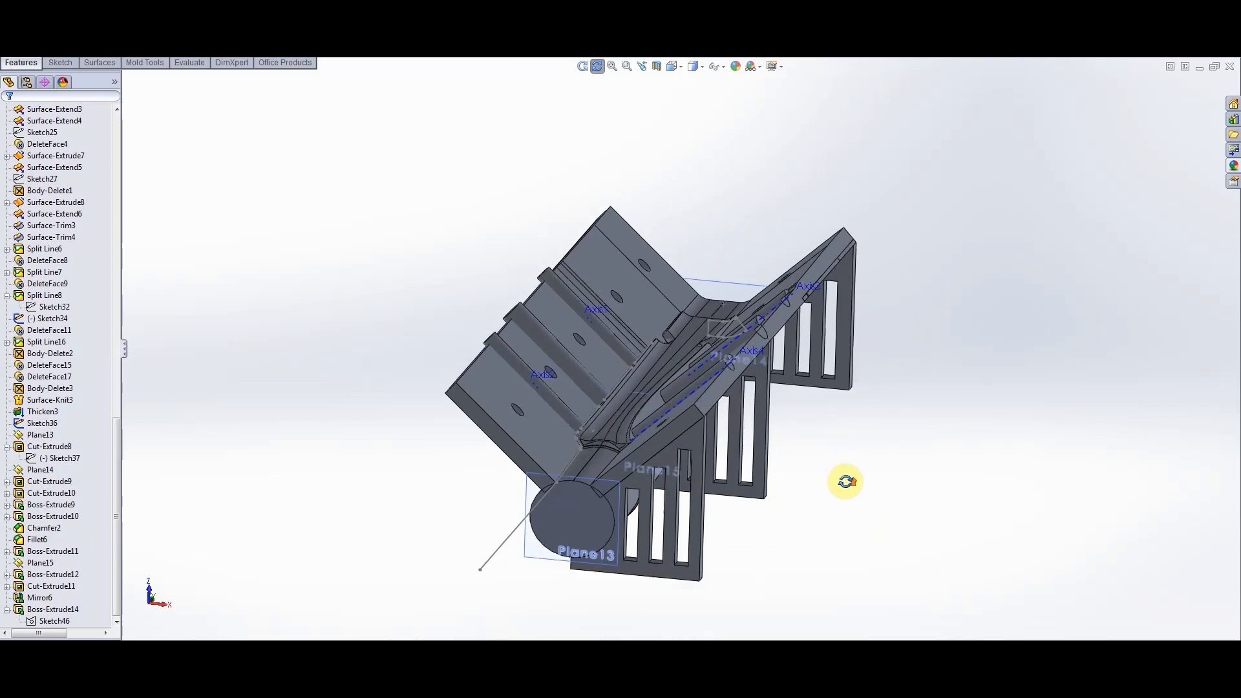
scroll(789, 430, "down", 3)
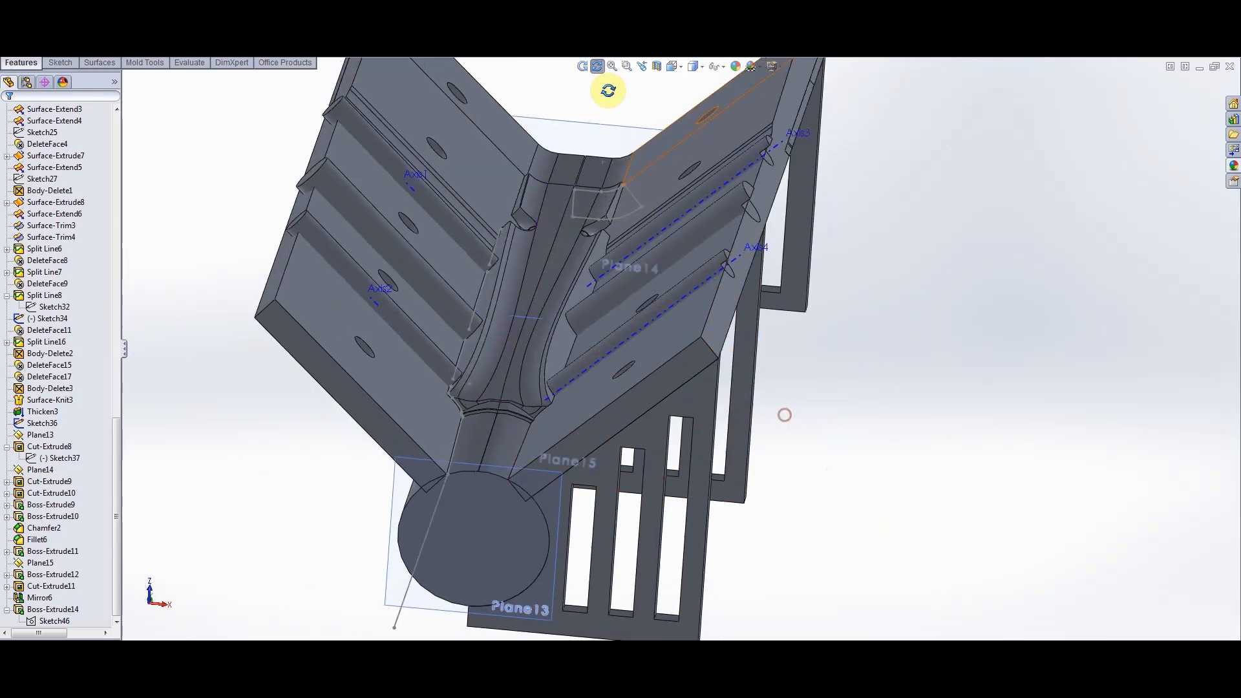
scroll(603, 491, "up", 3)
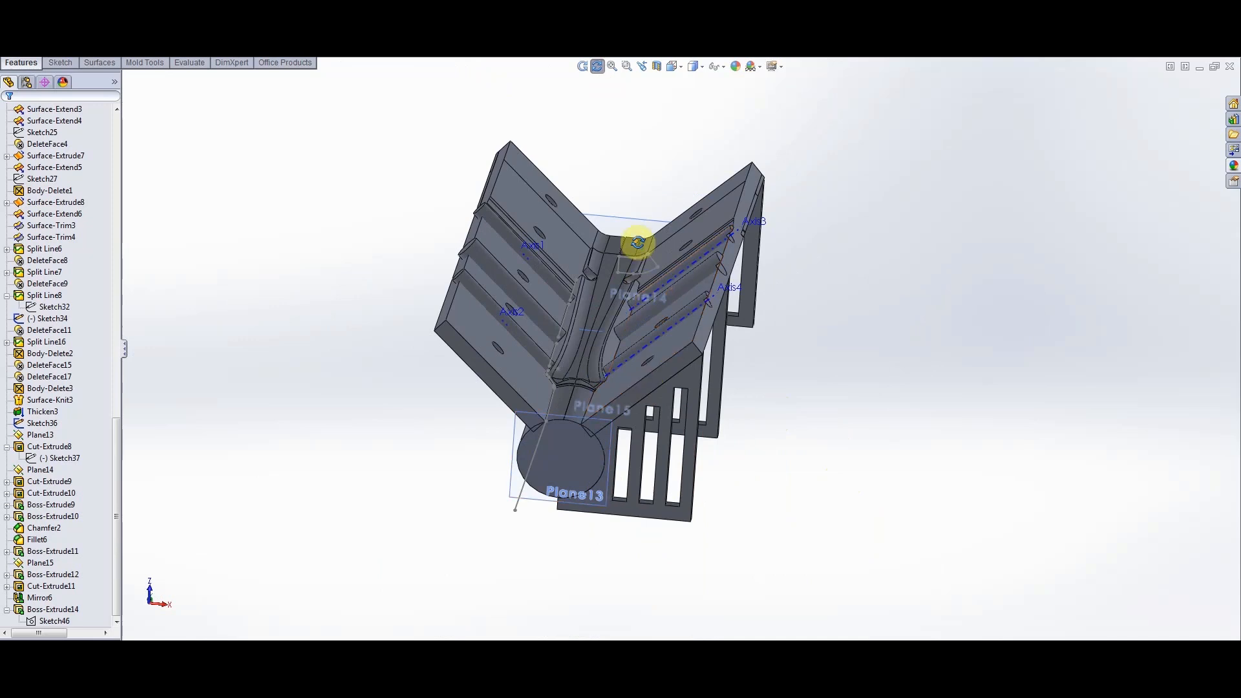
scroll(632, 244, "down", 3)
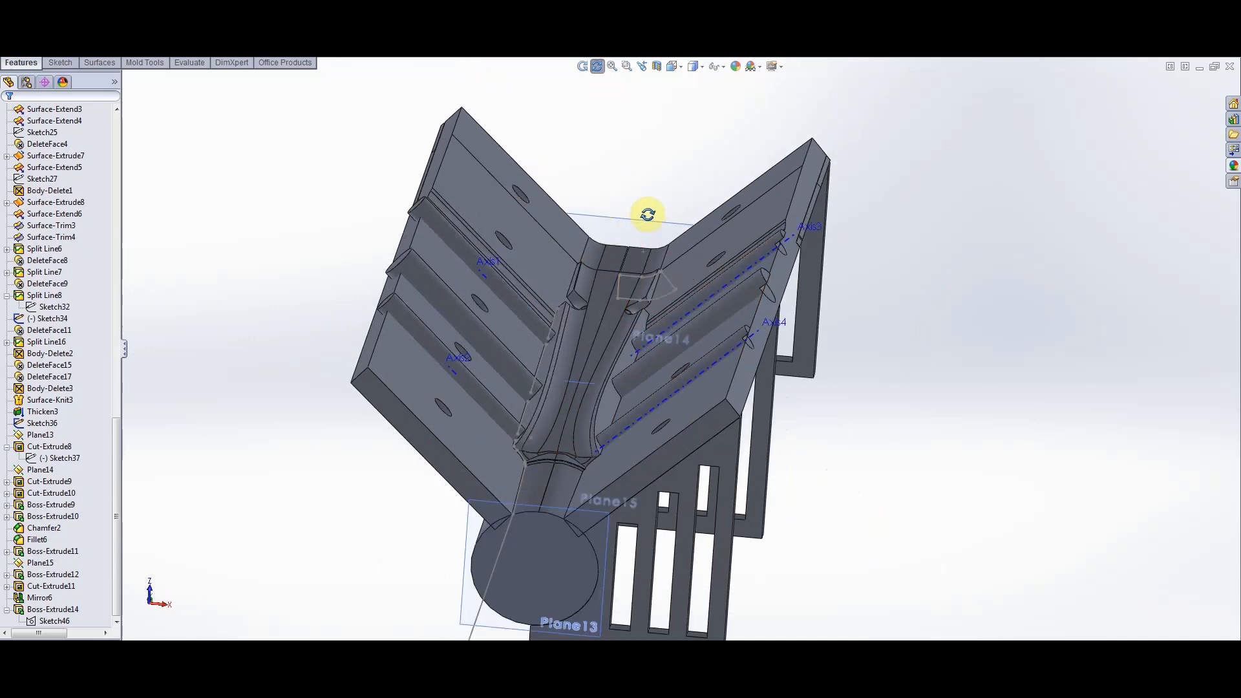
scroll(705, 392, "up", 3)
left_click_drag(778, 427, 792, 420)
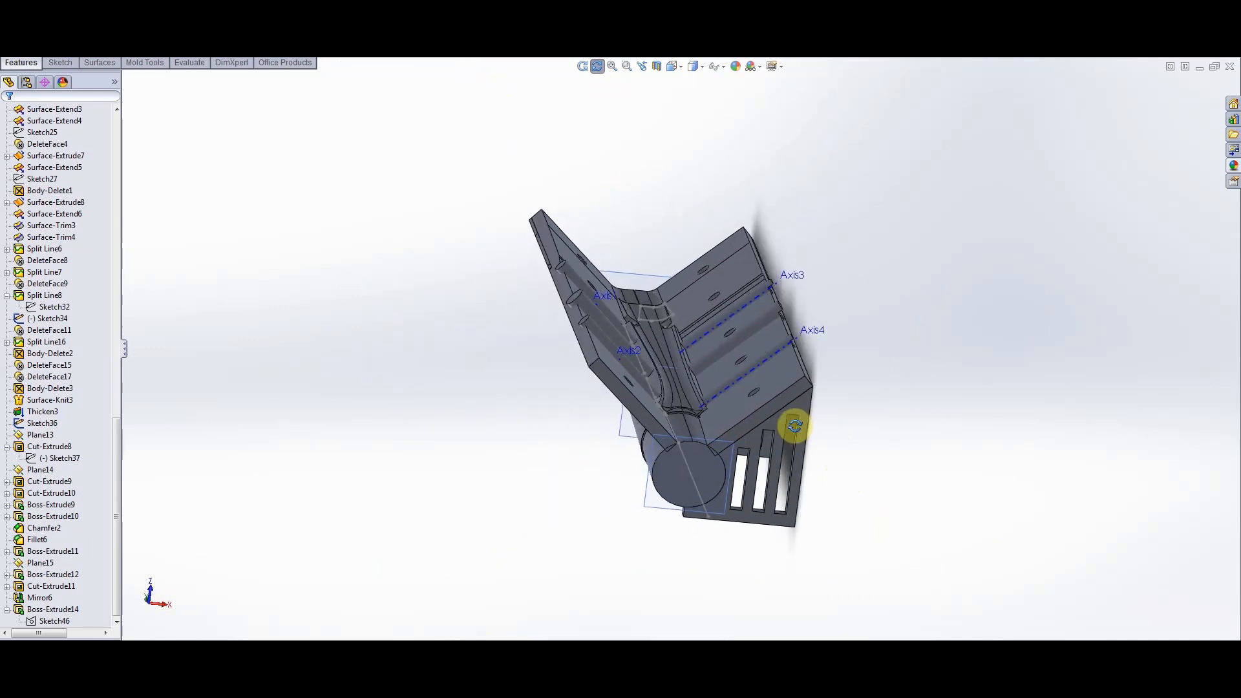
scroll(769, 391, "down", 3)
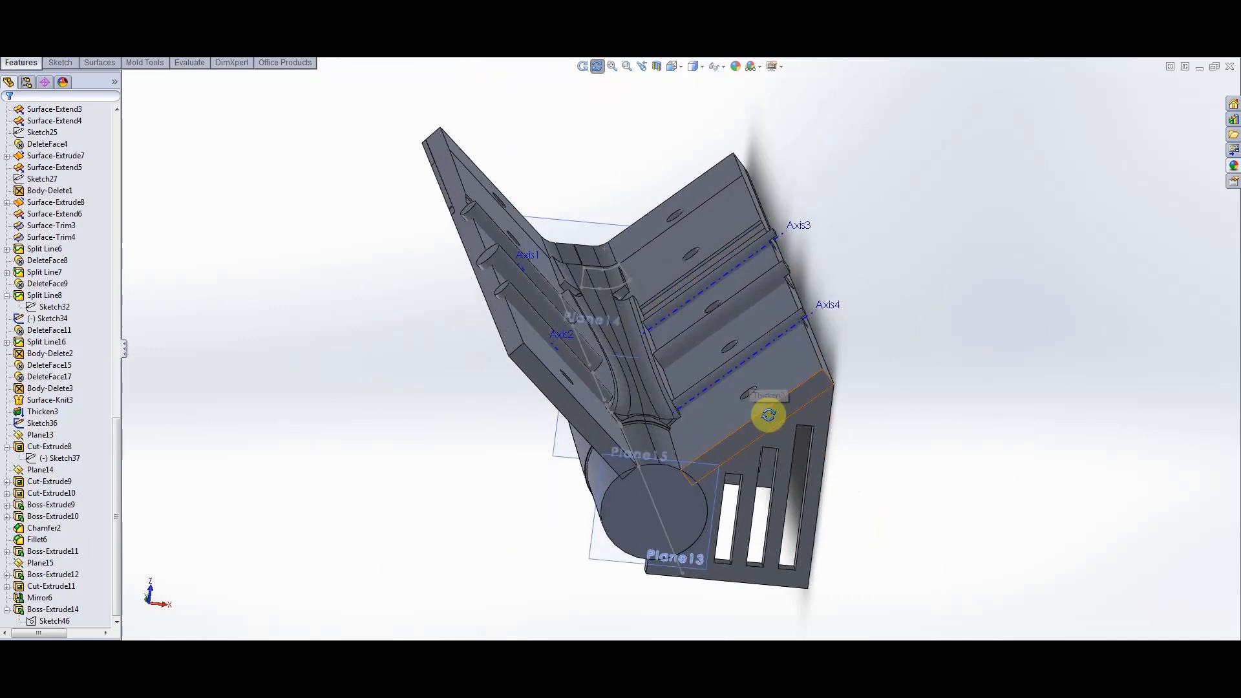
Examine the fixture's plate holes, cross ribs and slotted supports from steep and low oblique angles
left_click_drag(941, 373, 912, 471)
scroll(935, 398, "up", 3)
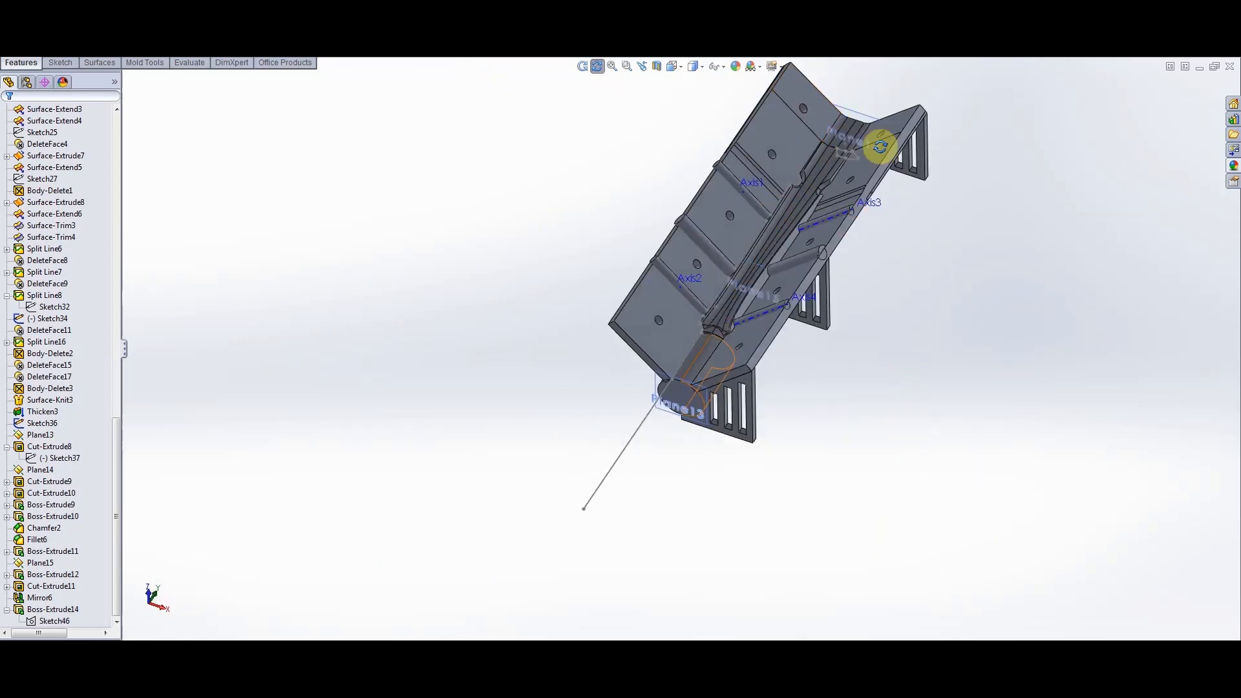
scroll(897, 100, "down", 3)
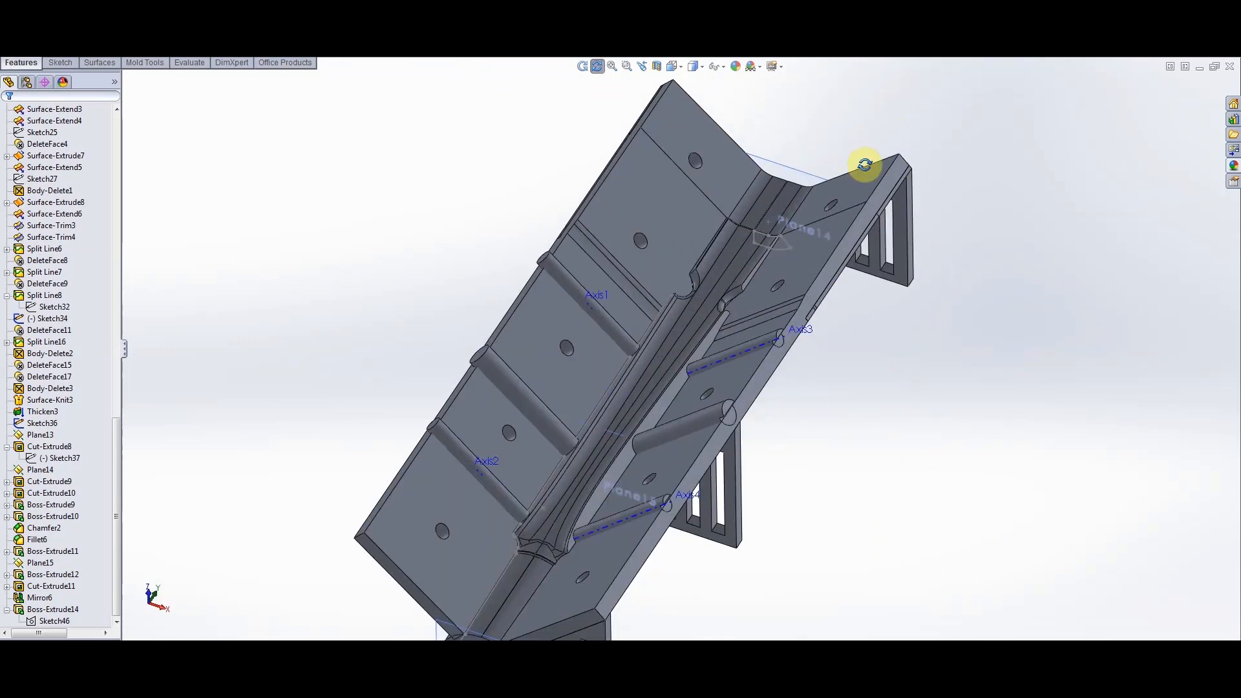
scroll(737, 360, "up", 2)
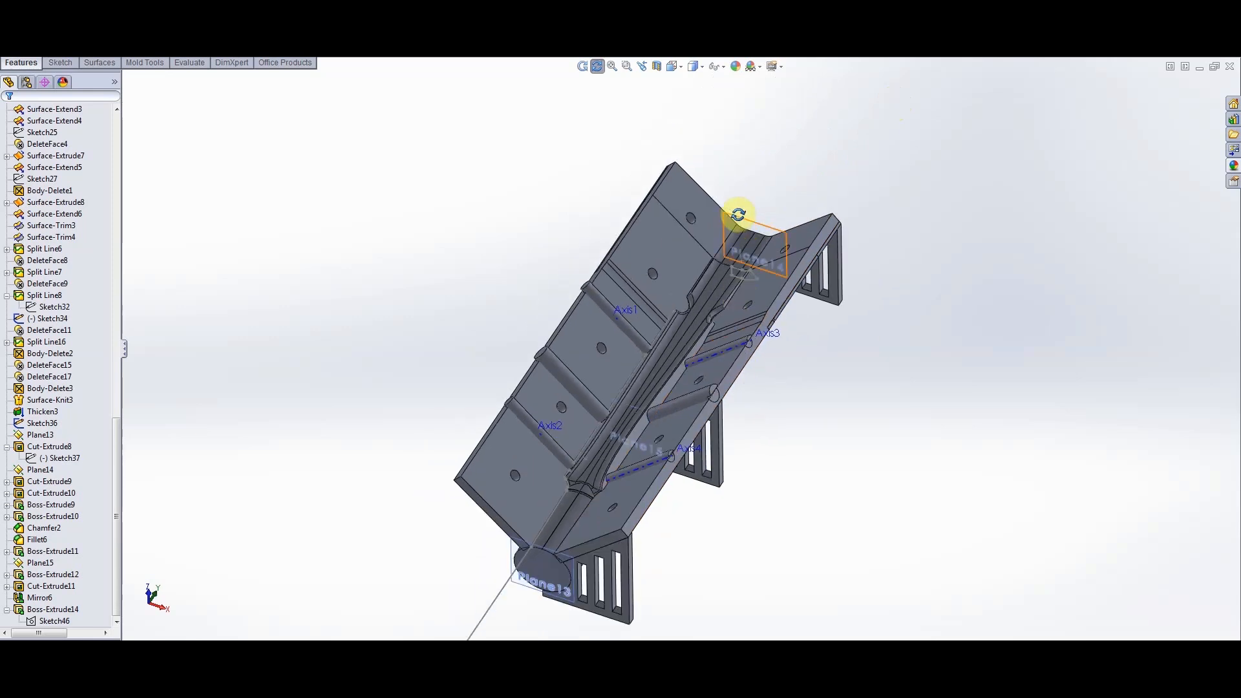
left_click_drag(853, 397, 889, 340)
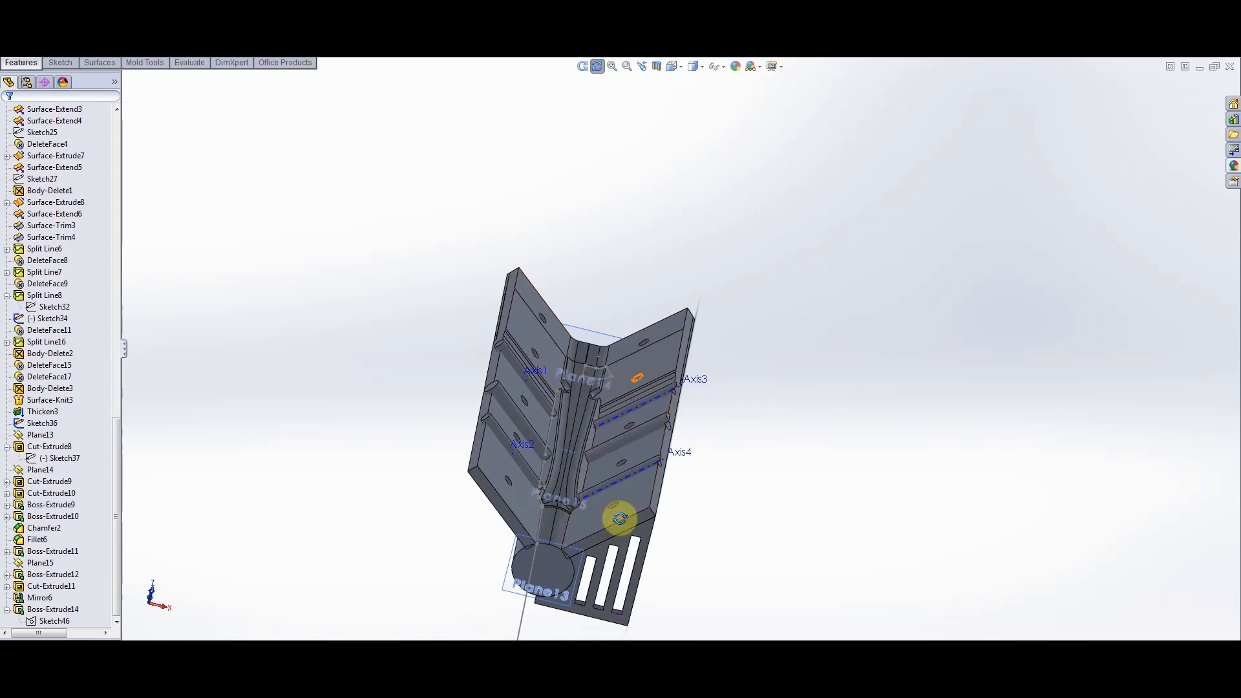
scroll(648, 429, "down", 3)
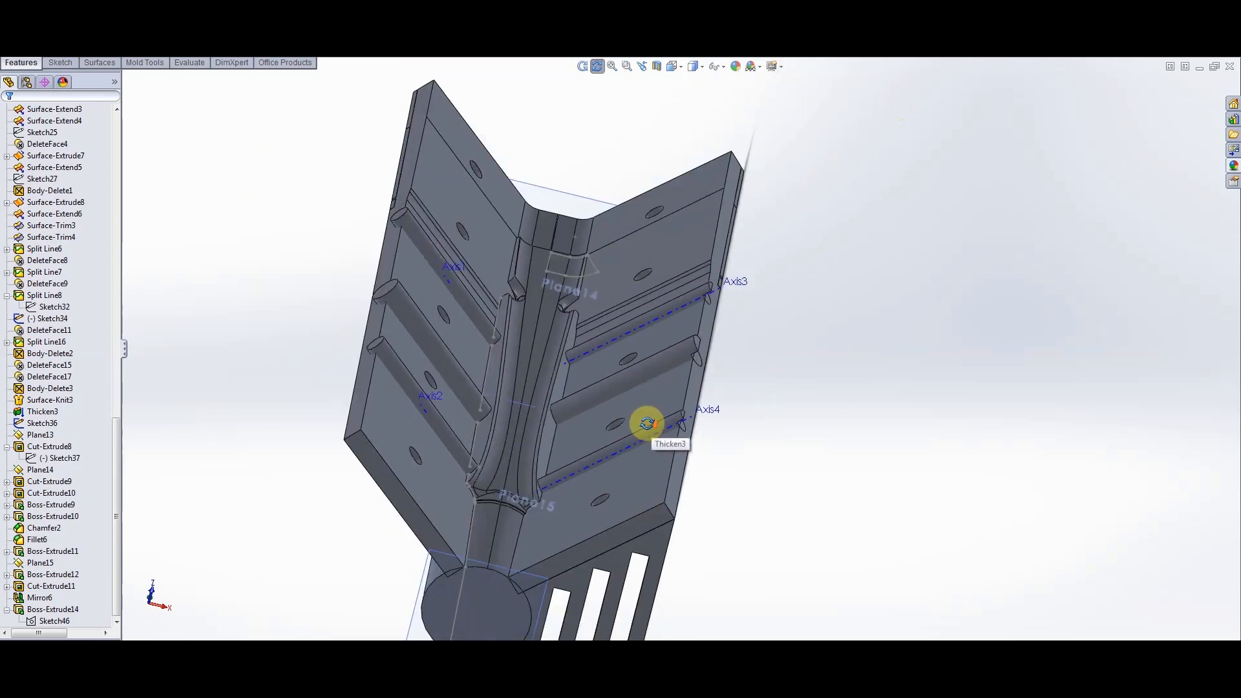
left_click_drag(789, 420, 808, 331)
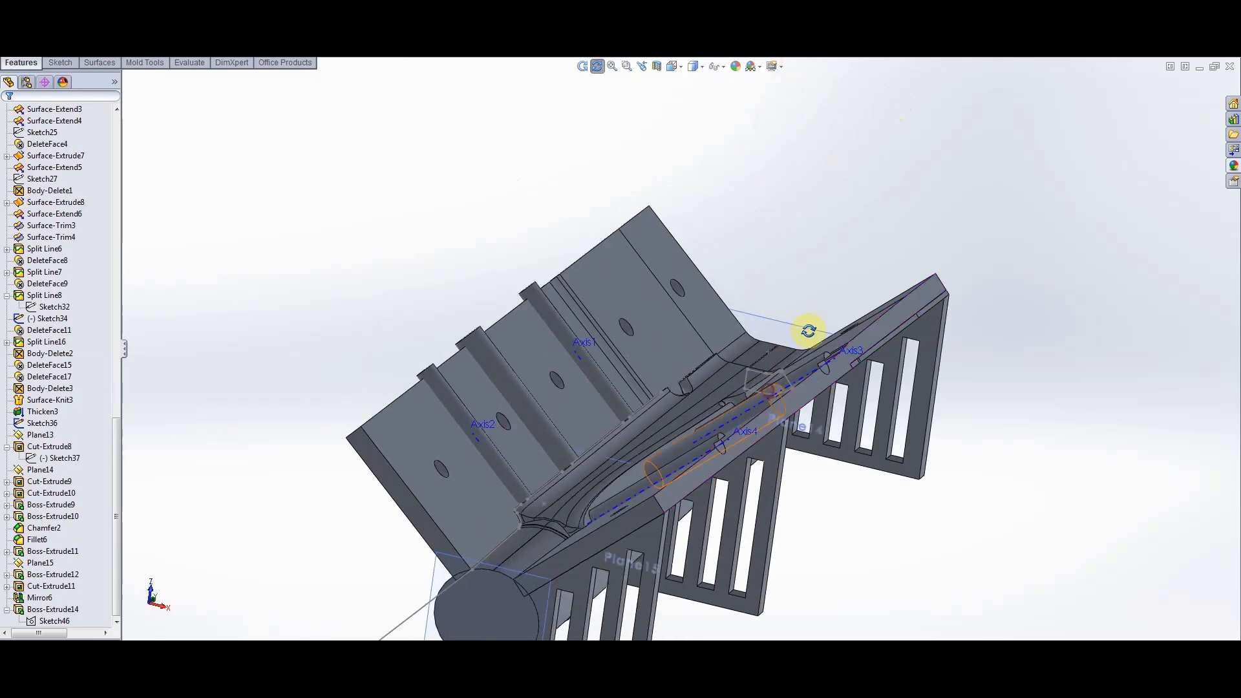
scroll(685, 427, "up", 3)
scroll(710, 401, "down", 3)
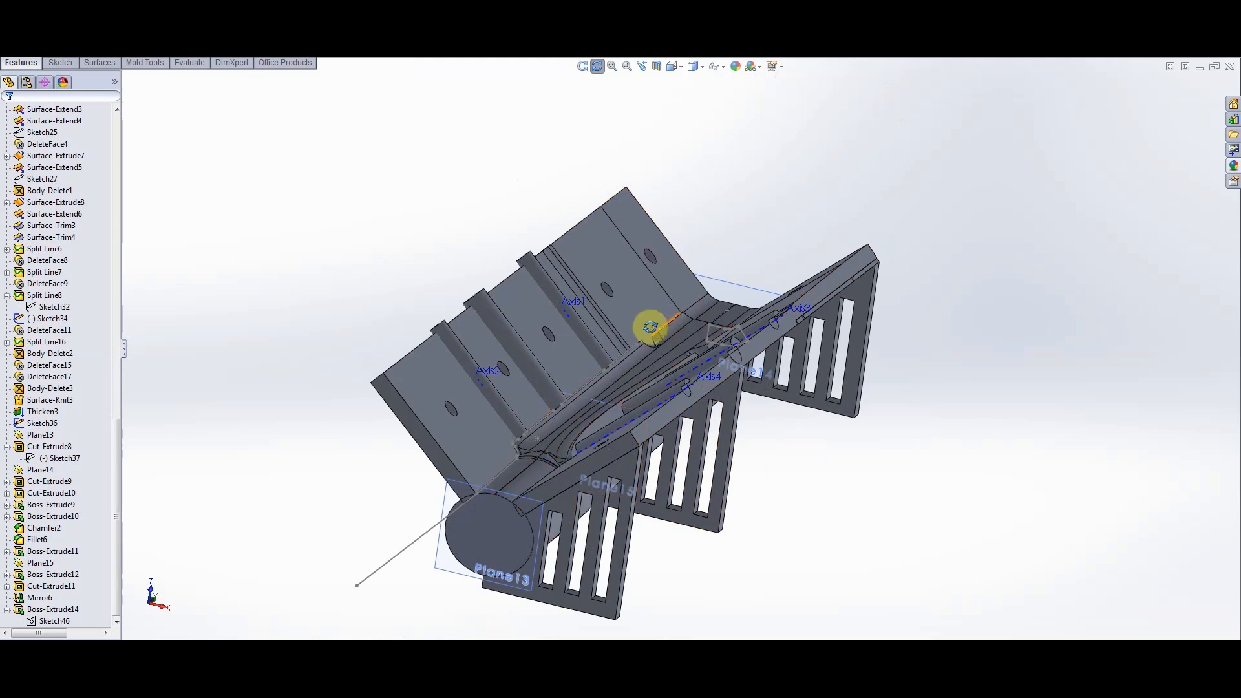
Examine how the fixture's ribs meet the central channel and how the slotted supports carry the angled plate
left_click_drag(734, 199, 742, 224)
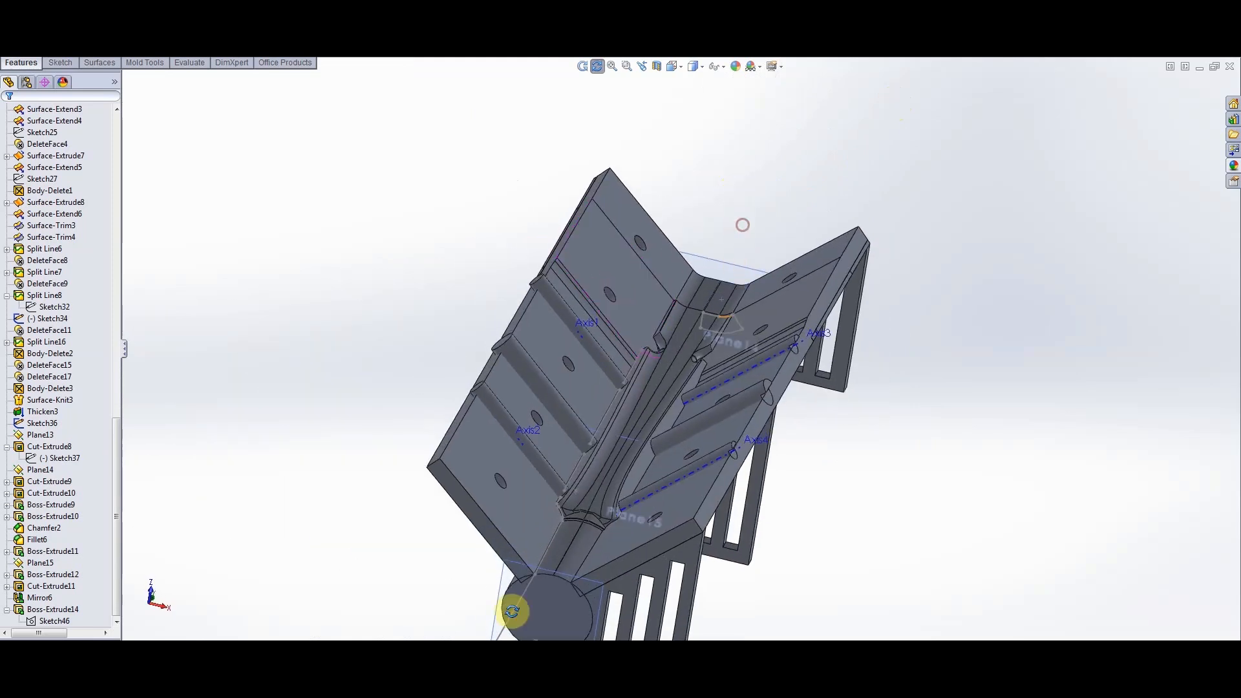
scroll(678, 334, "up", 3)
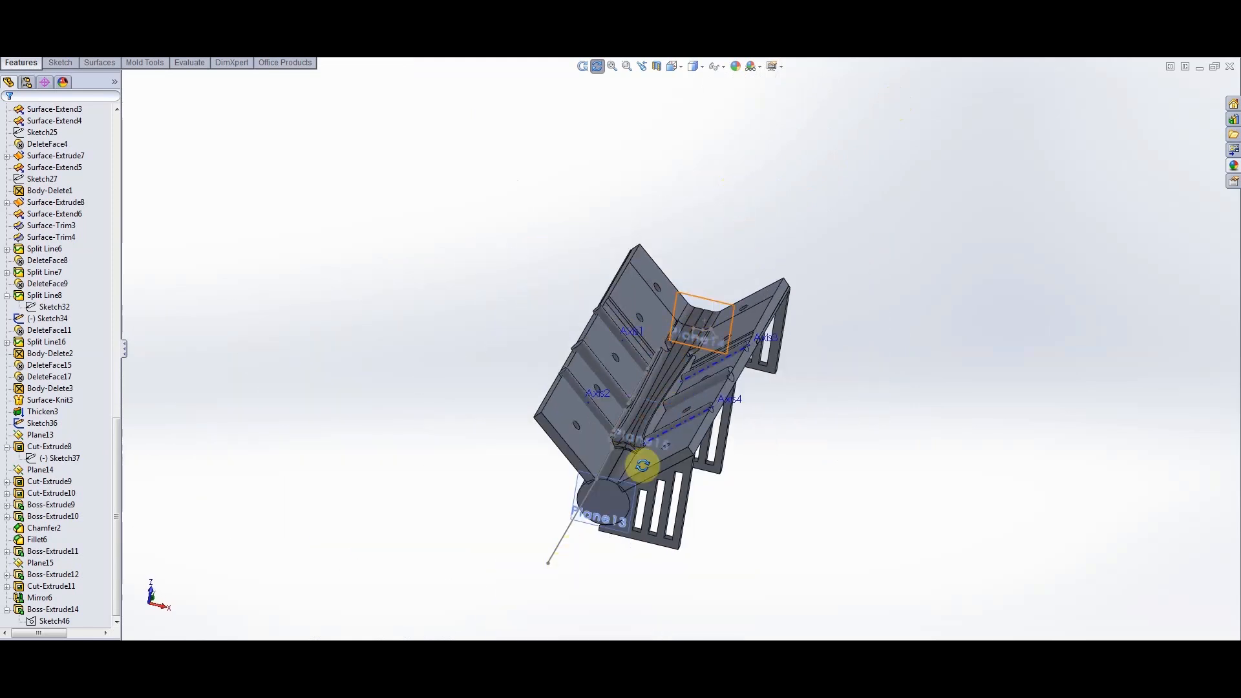
scroll(691, 348, "down", 2)
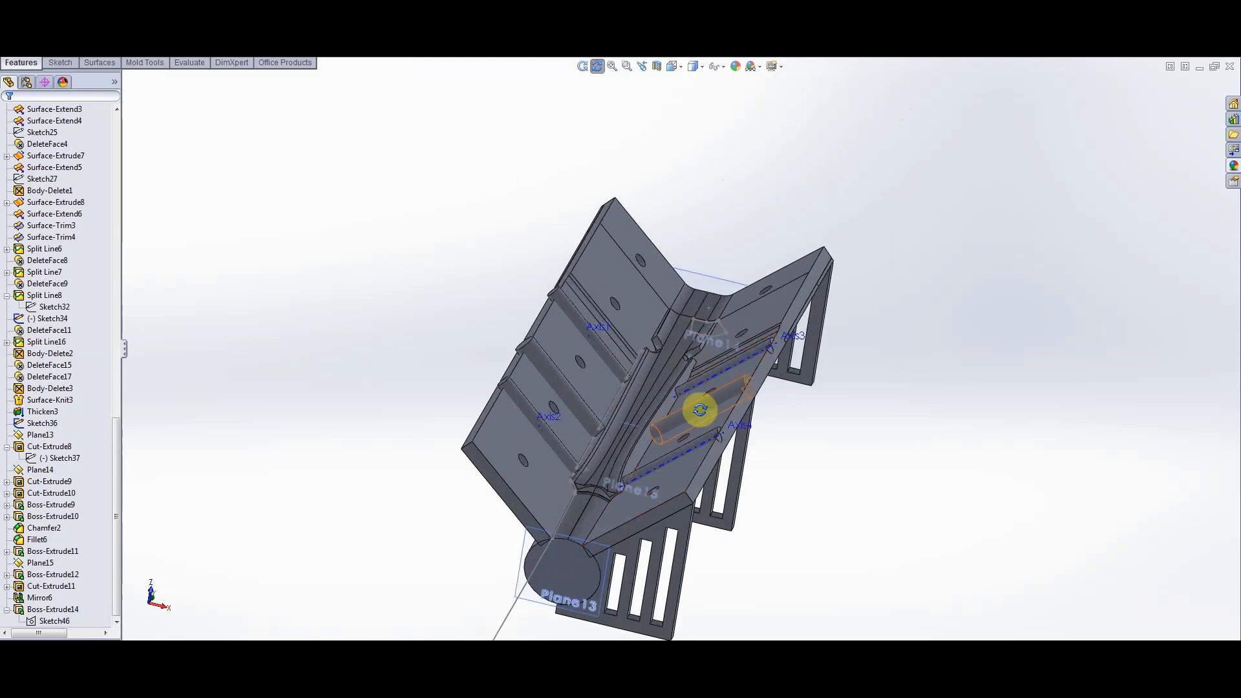
left_click_drag(801, 461, 732, 469)
scroll(776, 407, "down", 3)
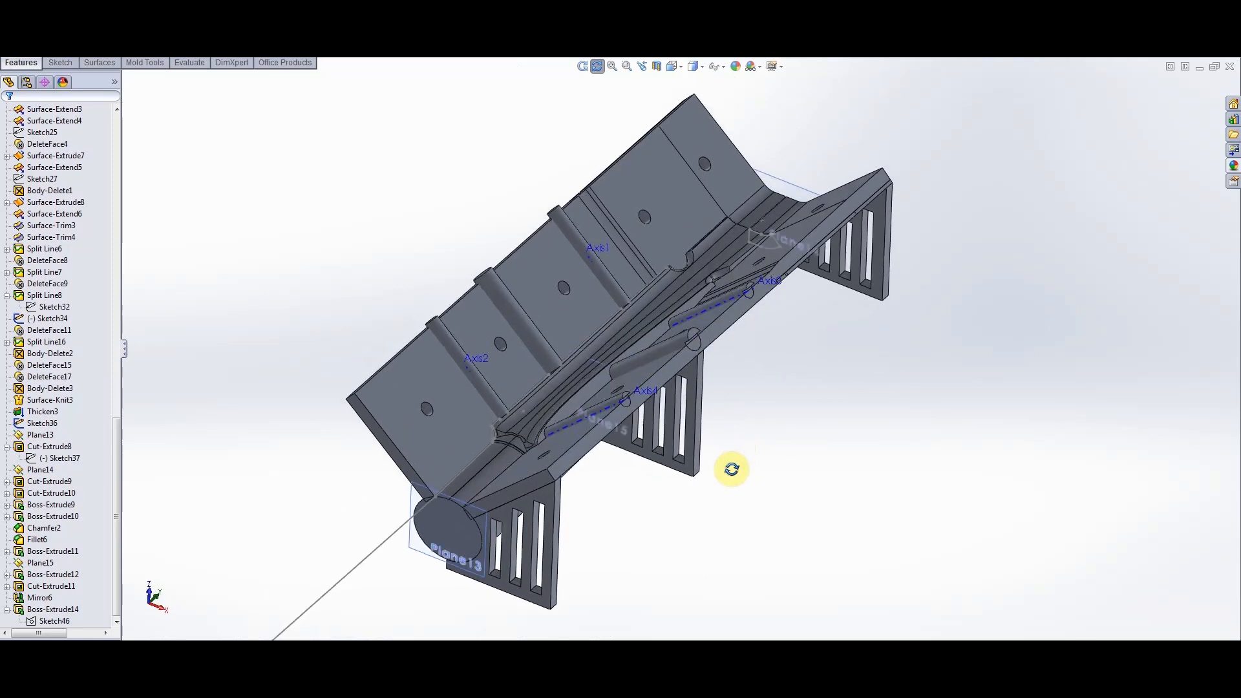
scroll(753, 407, "up", 3)
scroll(694, 390, "down", 3)
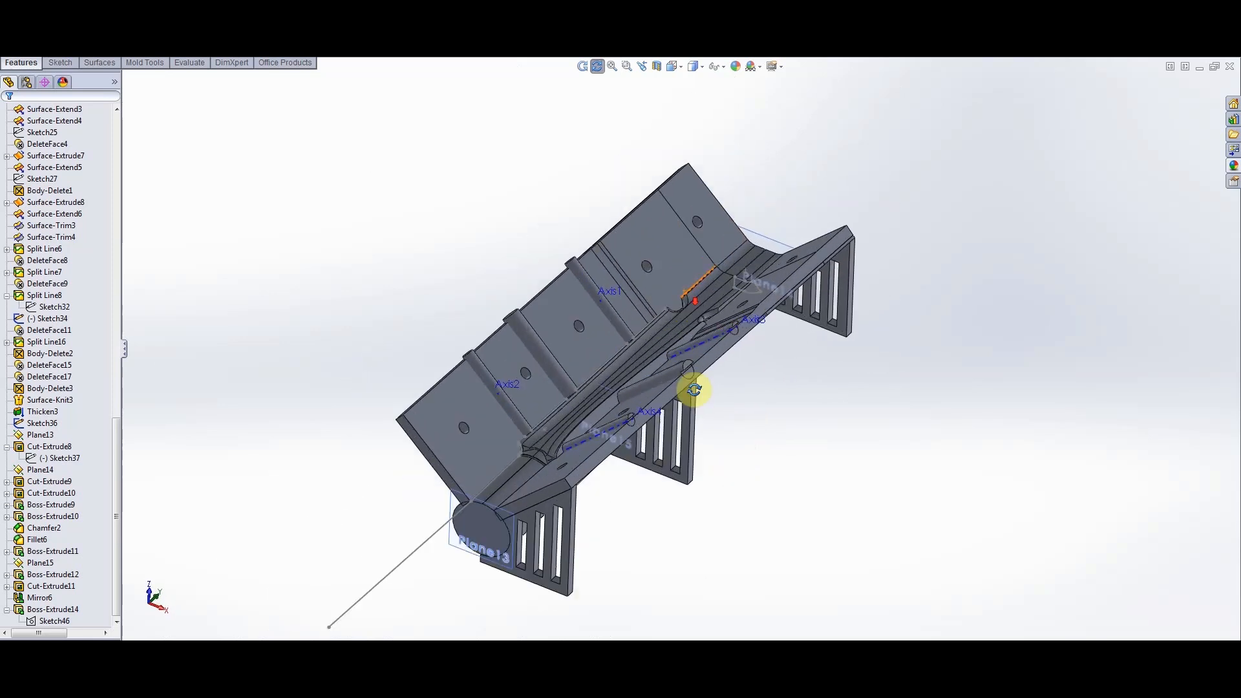
scroll(694, 392, "down", 3)
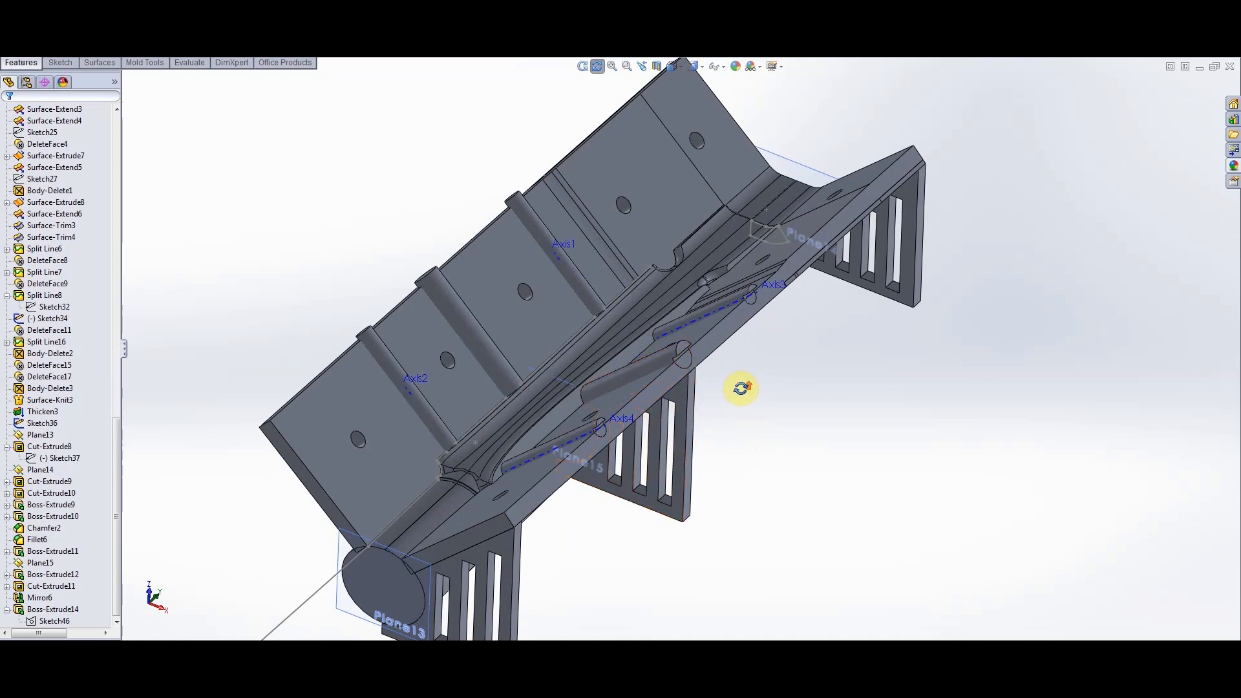
scroll(741, 388, "up", 3)
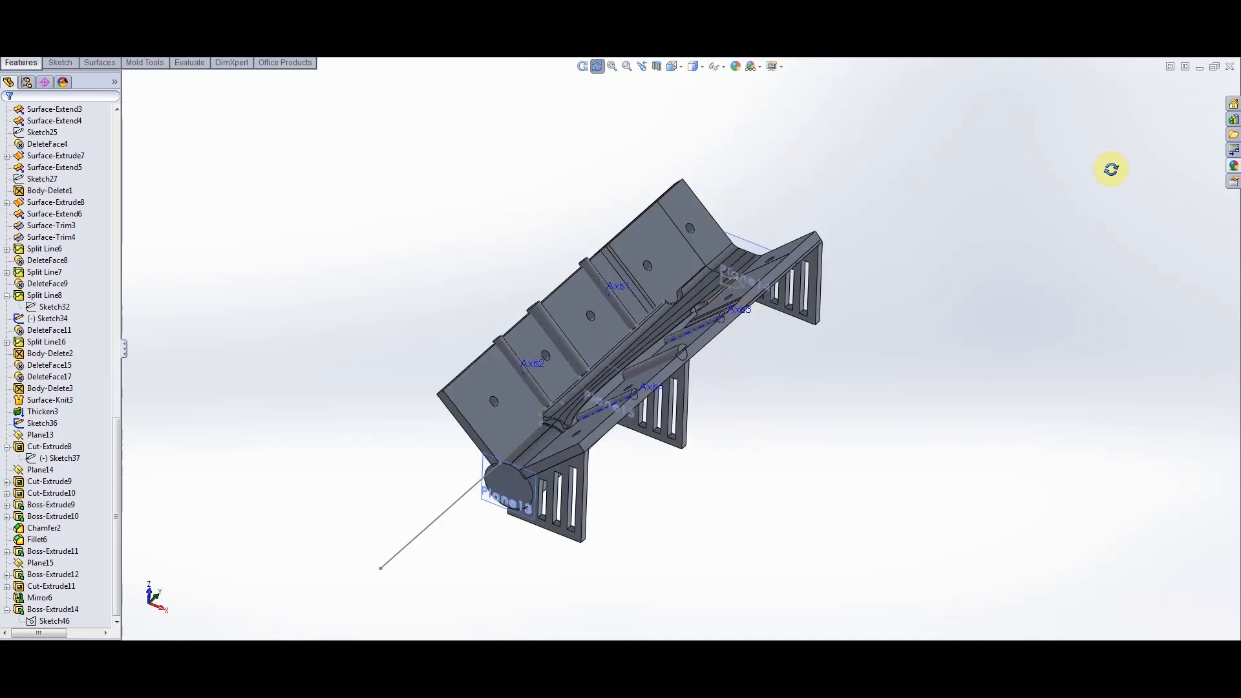
Switch from the fixture to the Assem6 part and view the subtracted mount from the side
left_click(1198, 67)
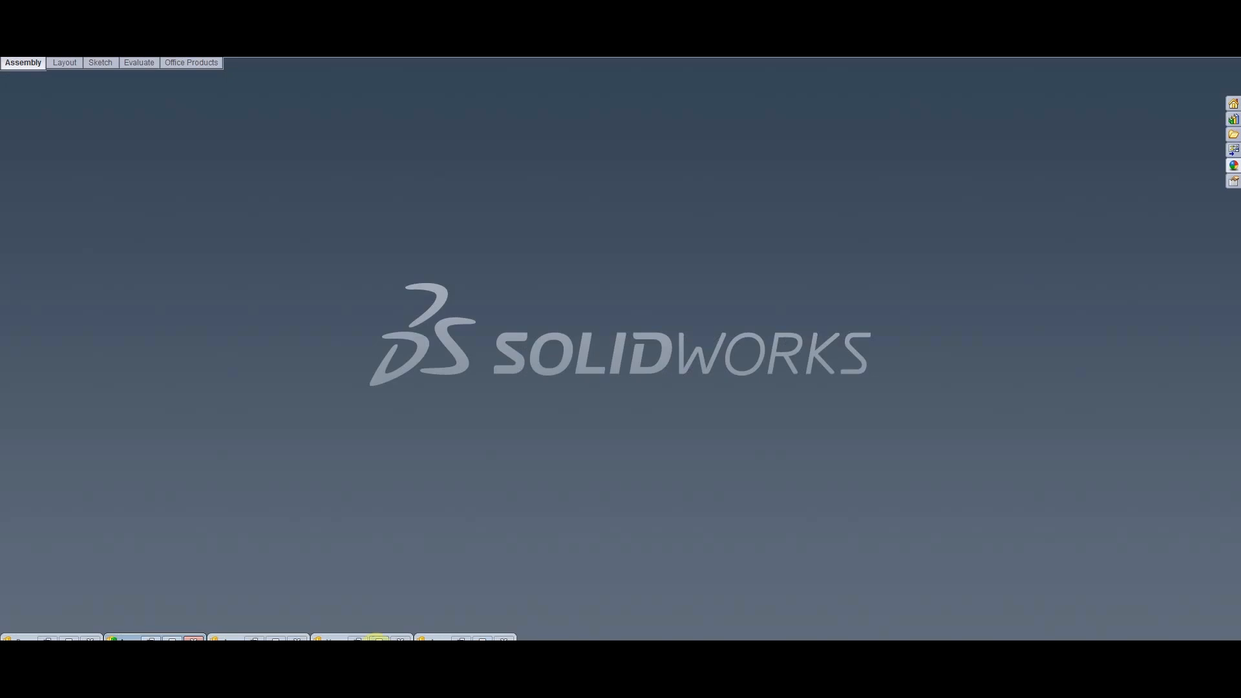
left_click(482, 638)
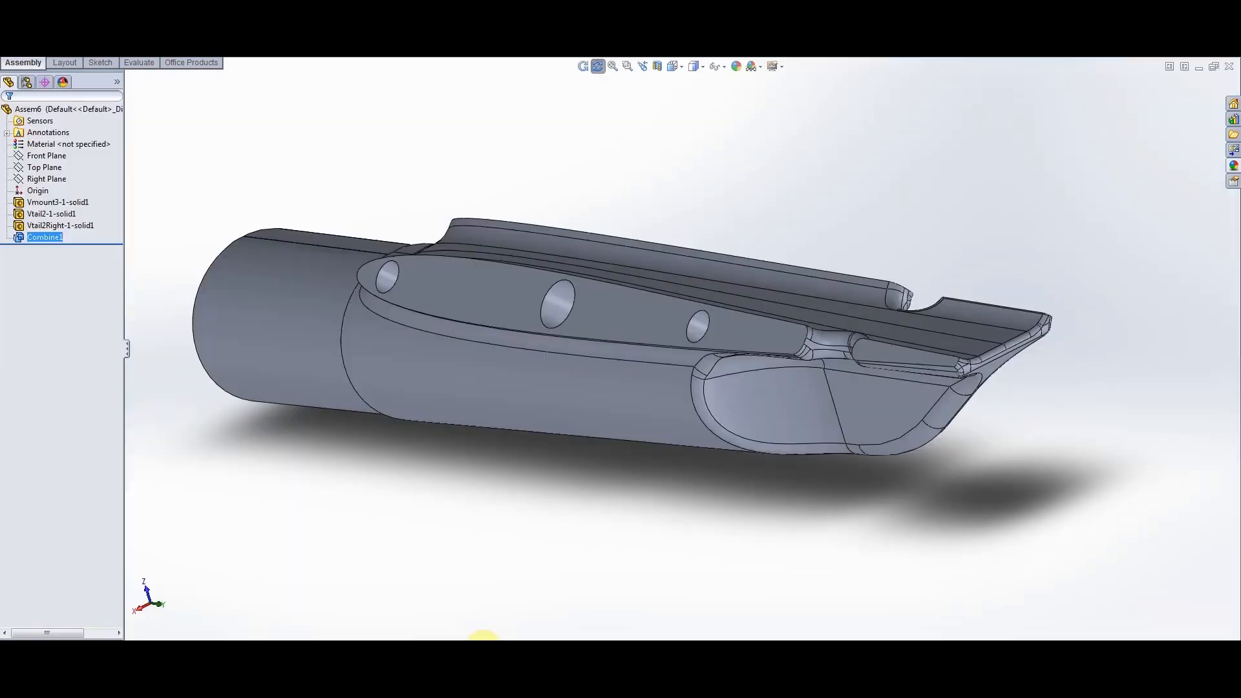
middle_click_drag(571, 513, 615, 364)
scroll(615, 364, "down", 3)
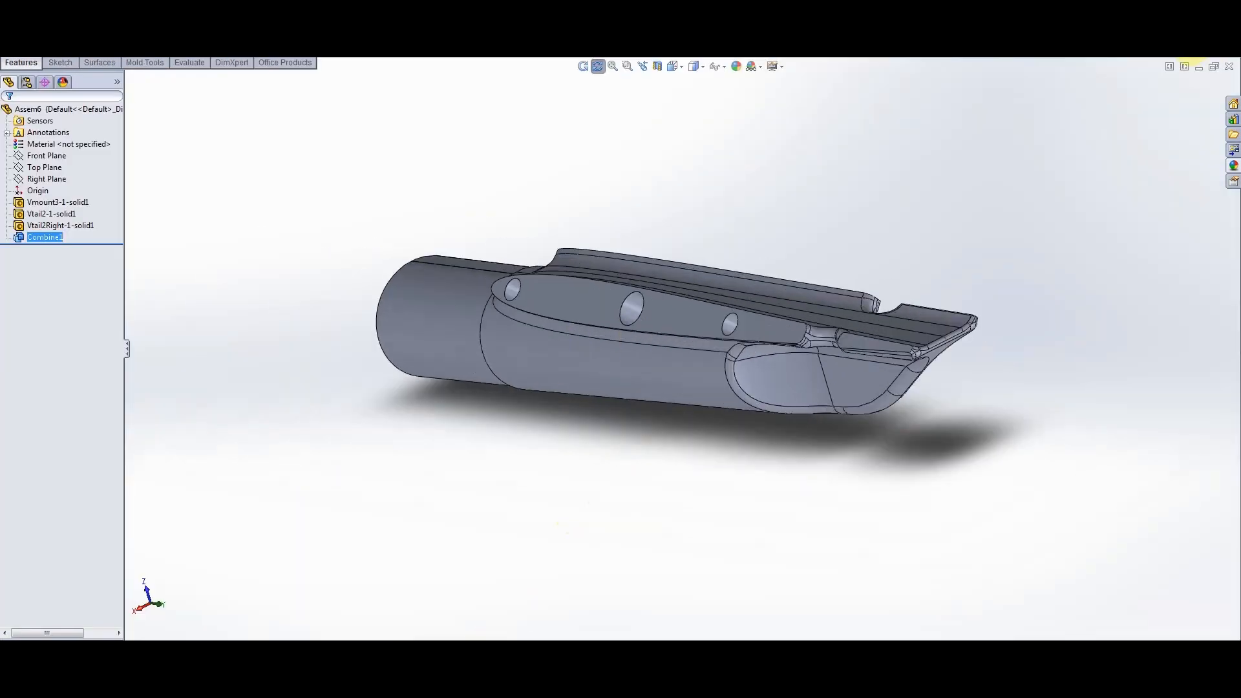
Switch to the tail assembly and examine the junction of both V-tail halves with the mount
left_click(1195, 67)
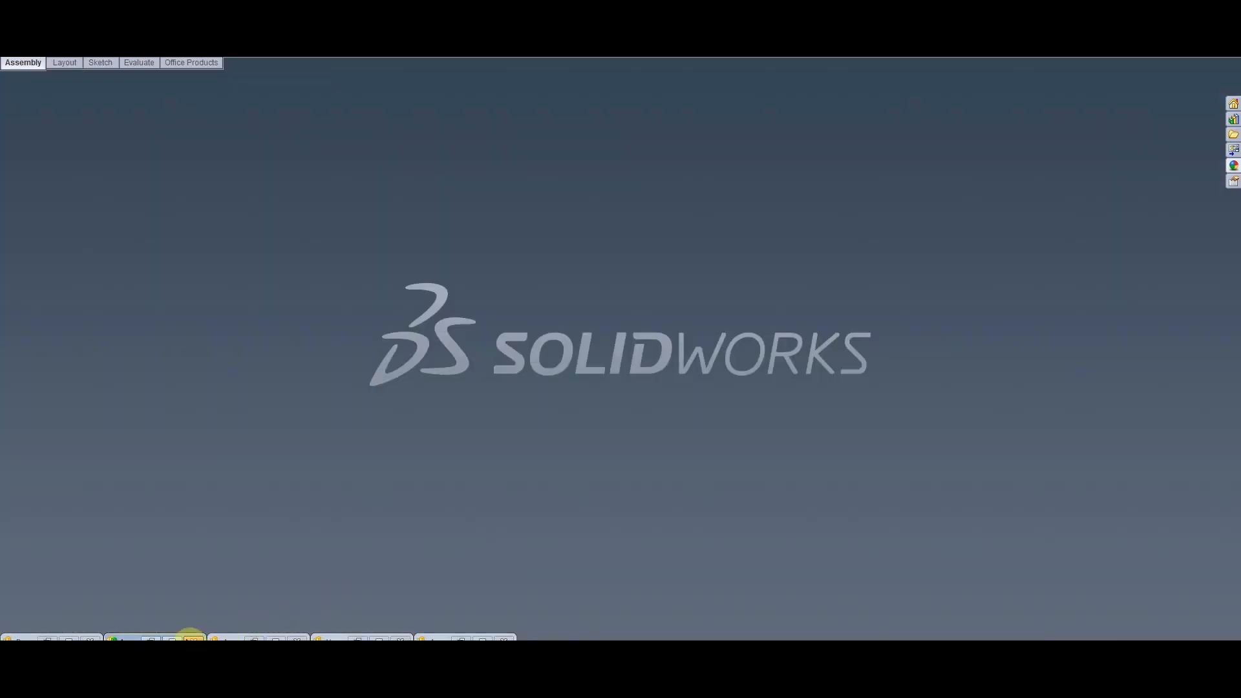
left_click(172, 639)
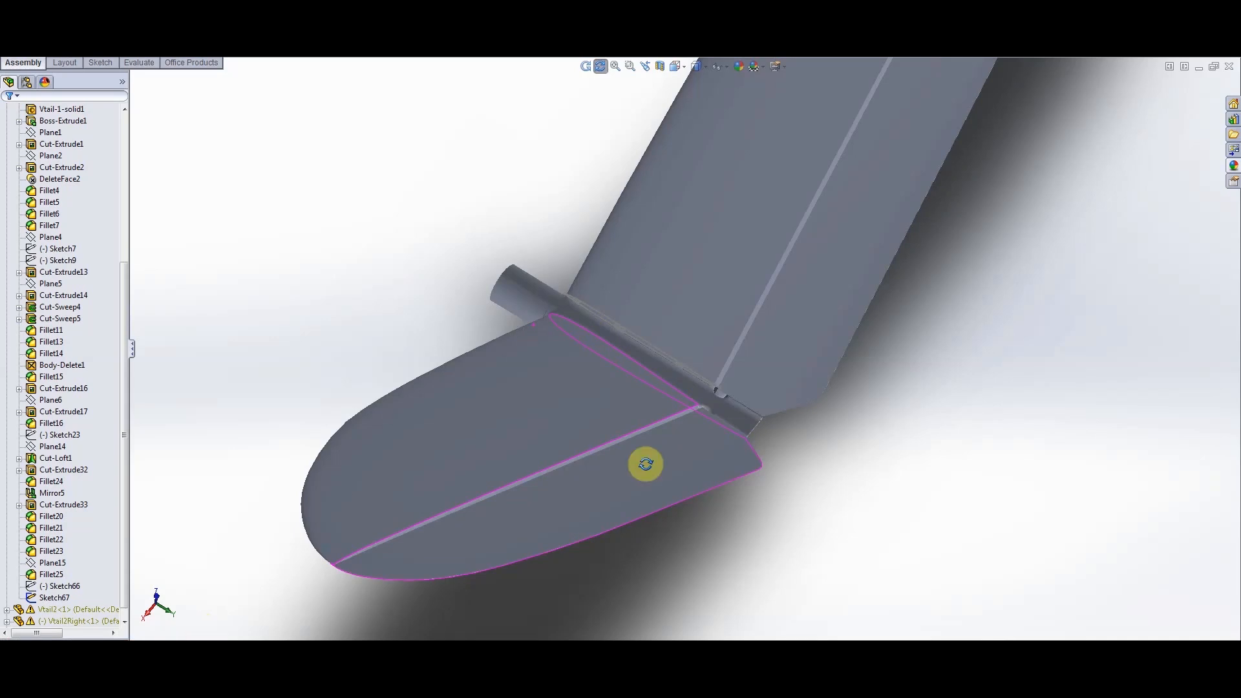
left_click_drag(646, 464, 875, 425)
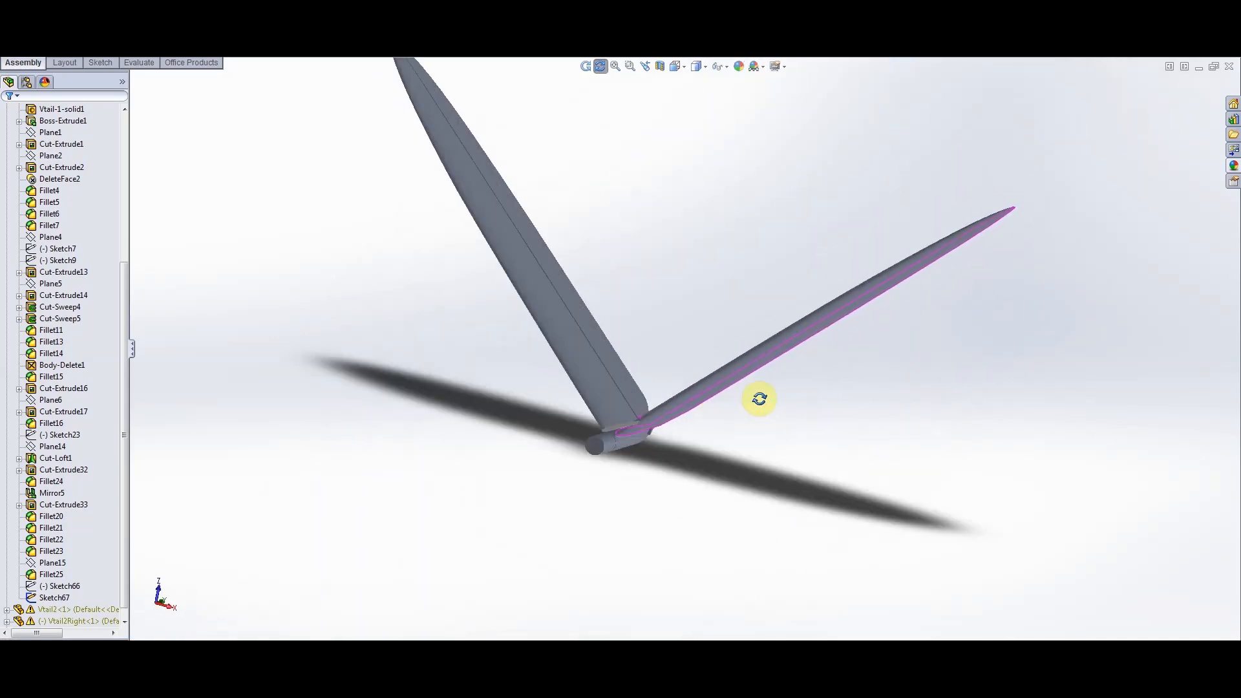
scroll(759, 399, "up", 3)
left_click_drag(760, 371, 692, 410)
scroll(666, 392, "down", 3)
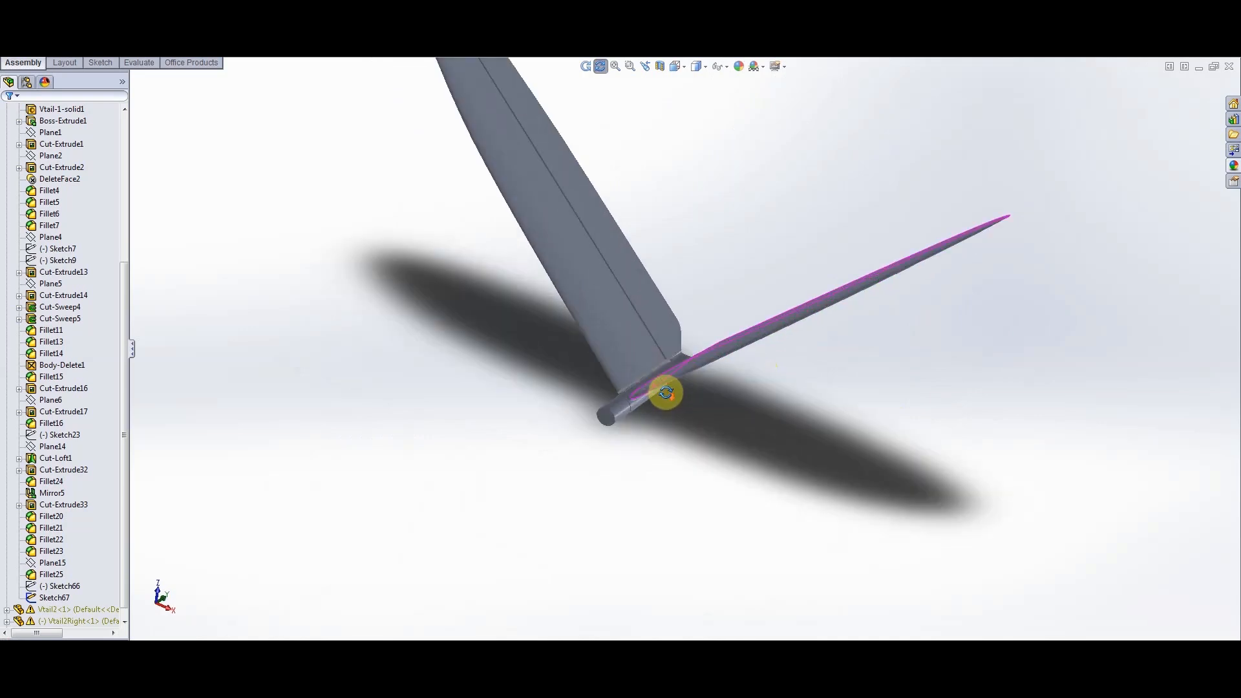
scroll(493, 507, "up", 4)
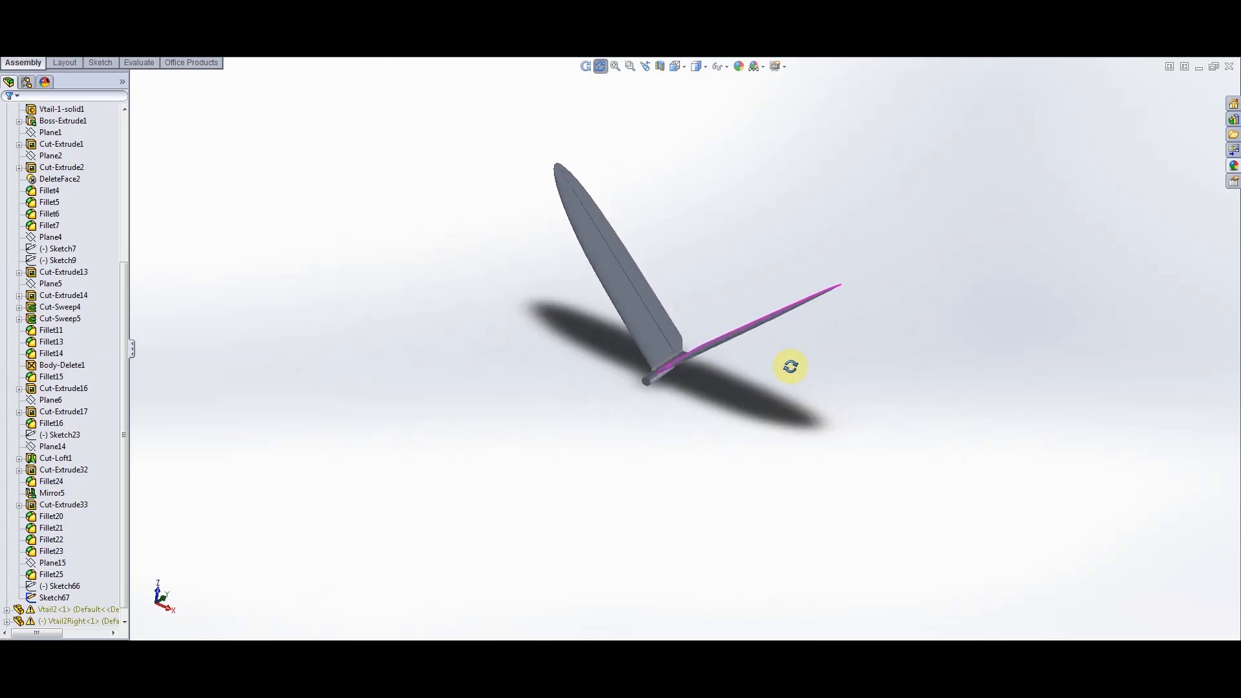
Examine the complete V-tail assembly from the boom end around to the opposite side
left_click_drag(818, 363, 800, 458)
scroll(732, 325, "down", 3)
scroll(800, 458, "up", 3)
left_click_drag(594, 526, 637, 424)
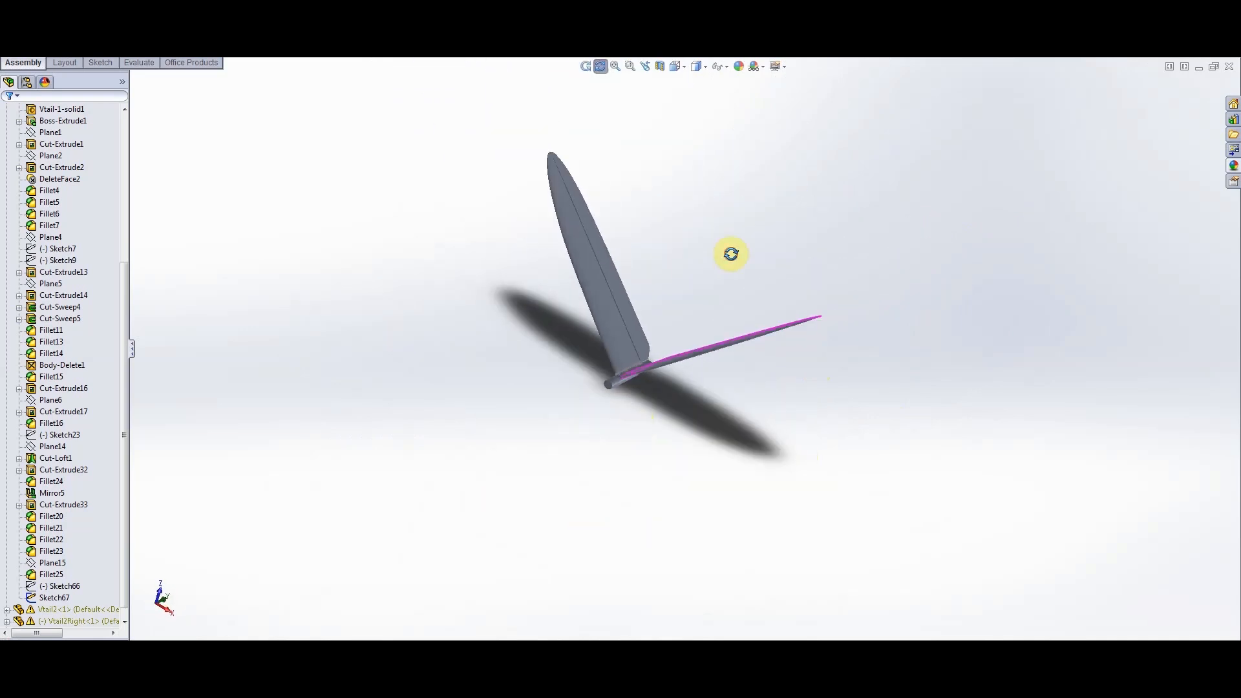
left_click_drag(731, 254, 643, 323)
left_click_drag(636, 141, 609, 299)
left_click_drag(729, 429, 691, 336)
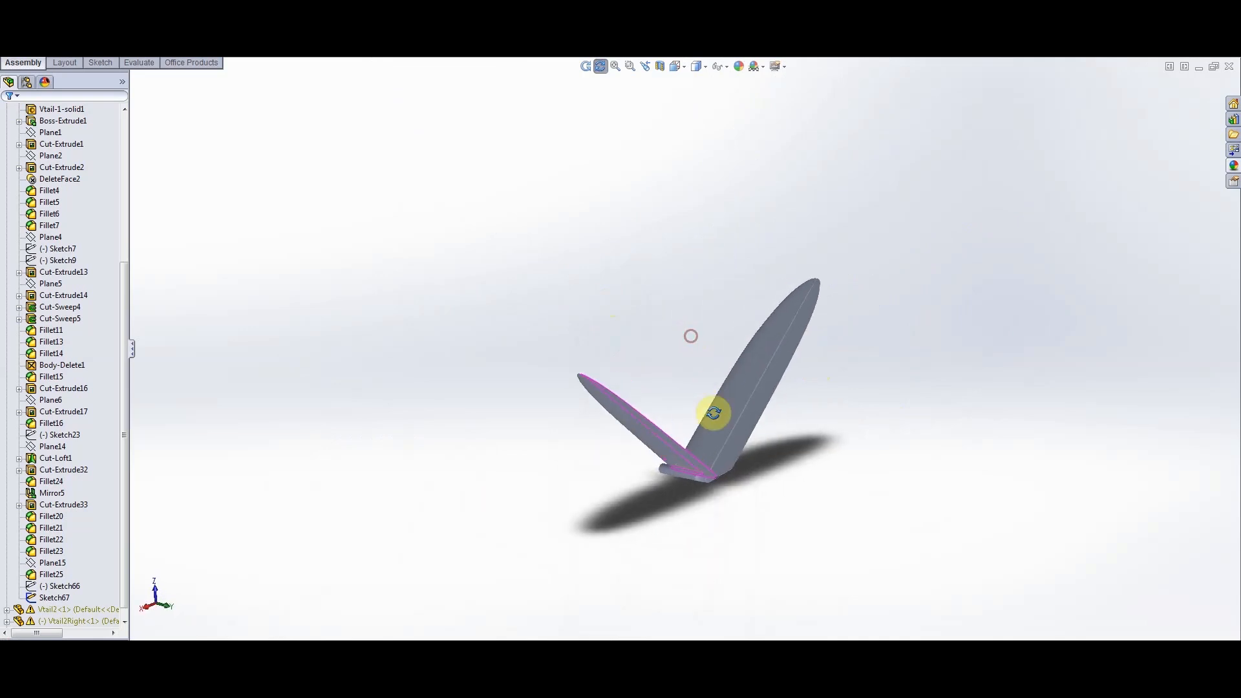
Examine the outlines and hinge lines of both V-tail halves from the side, edge-on and rear
left_click_drag(714, 412, 741, 448)
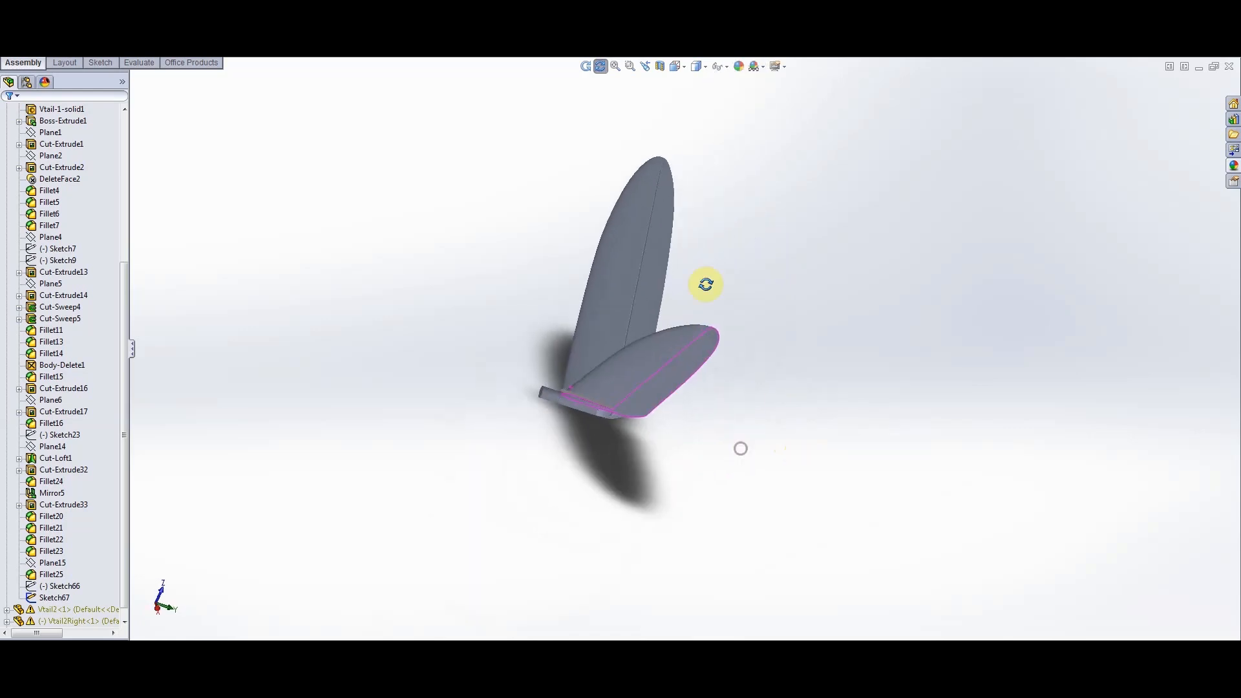
left_click_drag(587, 254, 691, 406)
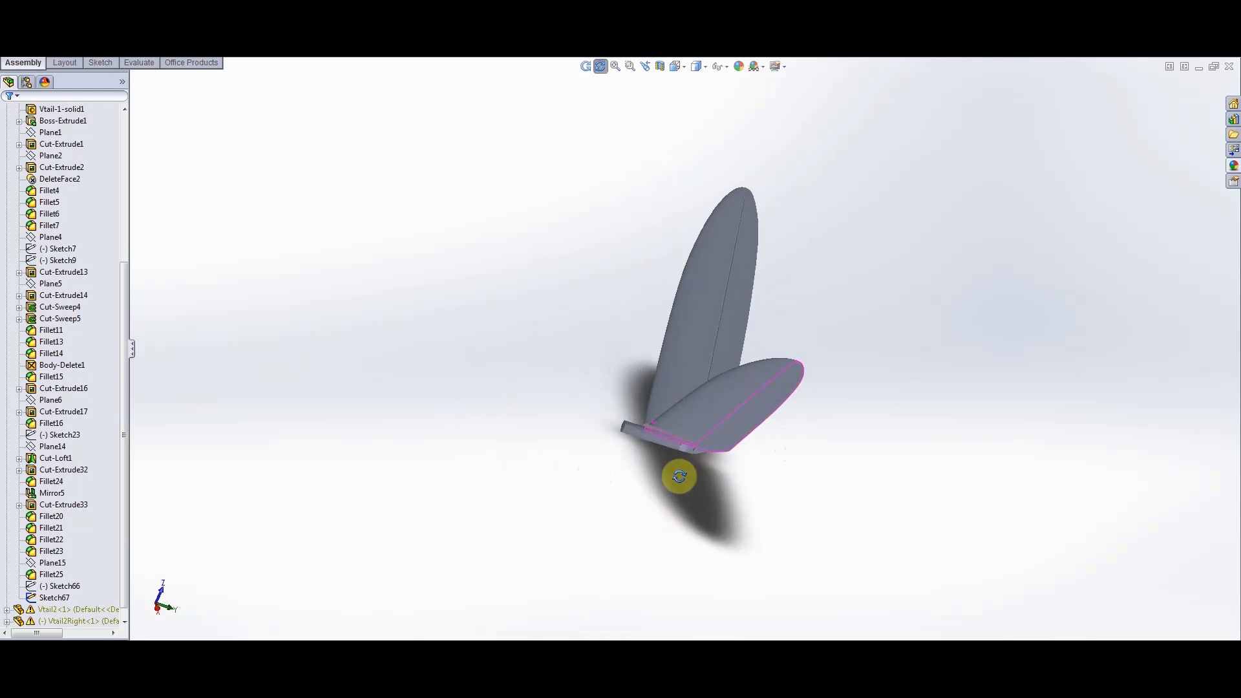
left_click_drag(703, 485, 629, 374)
scroll(601, 420, "up", 5)
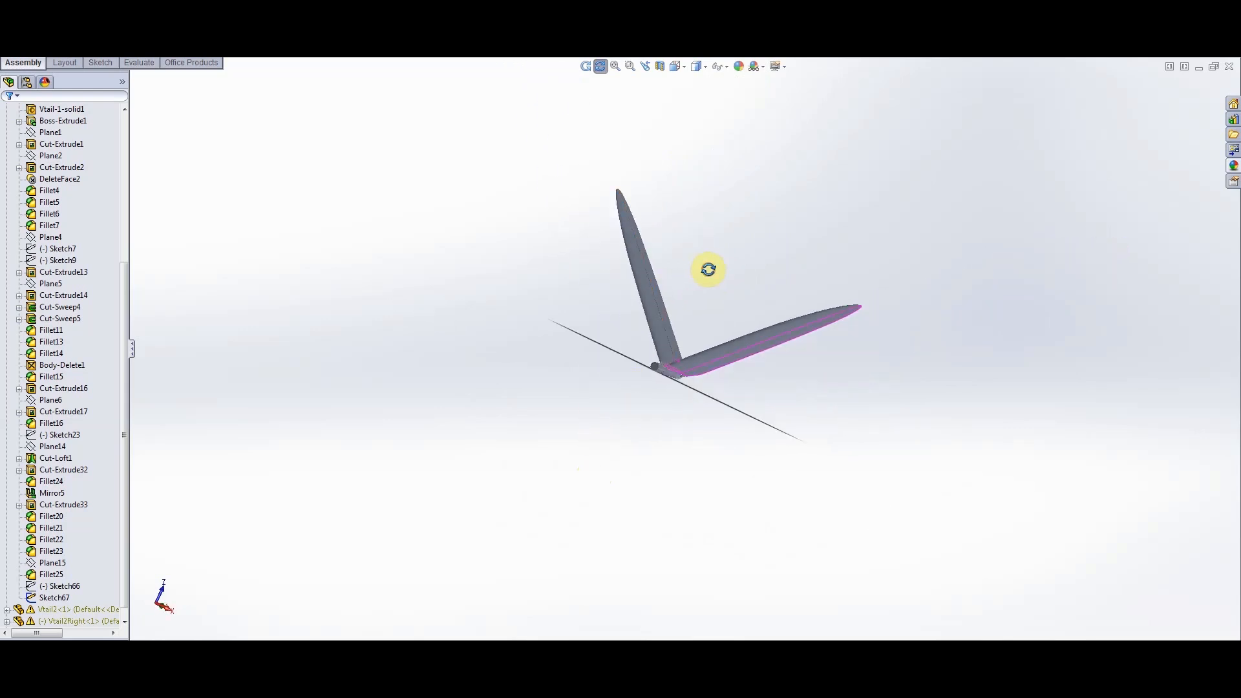
left_click_drag(709, 269, 936, 238)
scroll(615, 488, "down", 5)
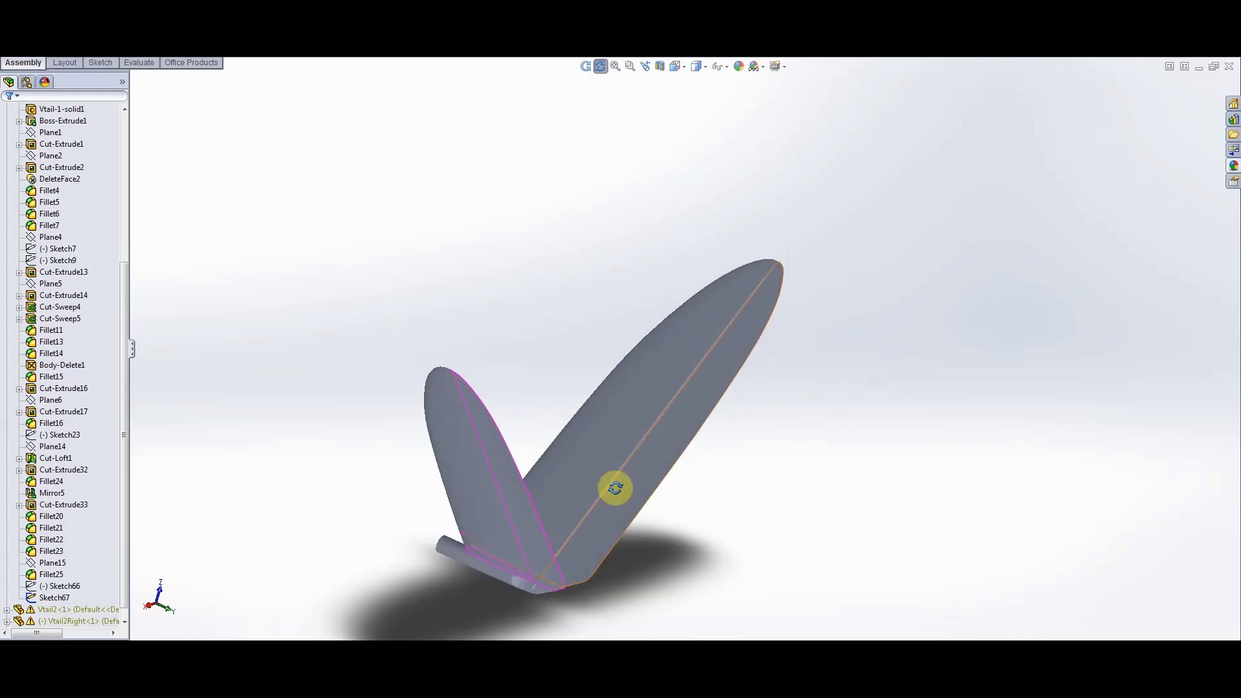
Examine the V-tail assembly from the side and from above, following both halves down to the mount tube
scroll(543, 531, "up", 3)
scroll(598, 463, "down", 5)
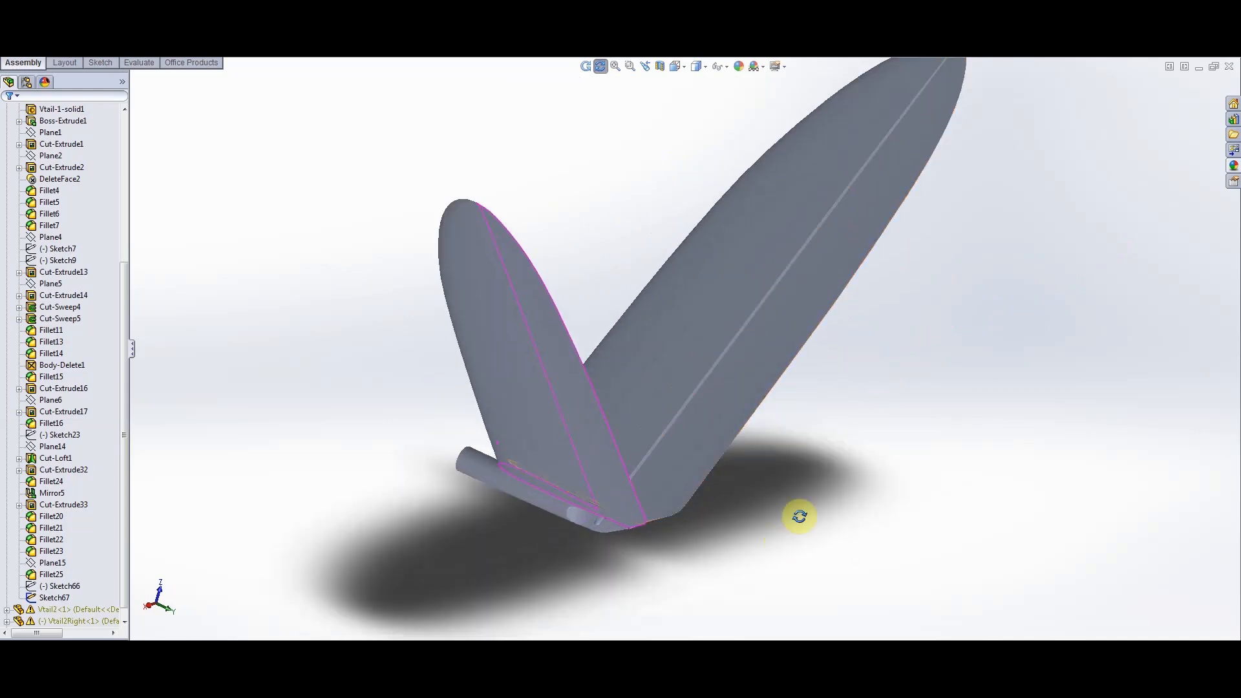
left_click_drag(800, 517, 699, 329)
scroll(631, 462, "down", 5)
scroll(672, 466, "up", 3)
scroll(735, 433, "down", 4)
scroll(614, 570, "up", 3)
scroll(697, 321, "down", 3)
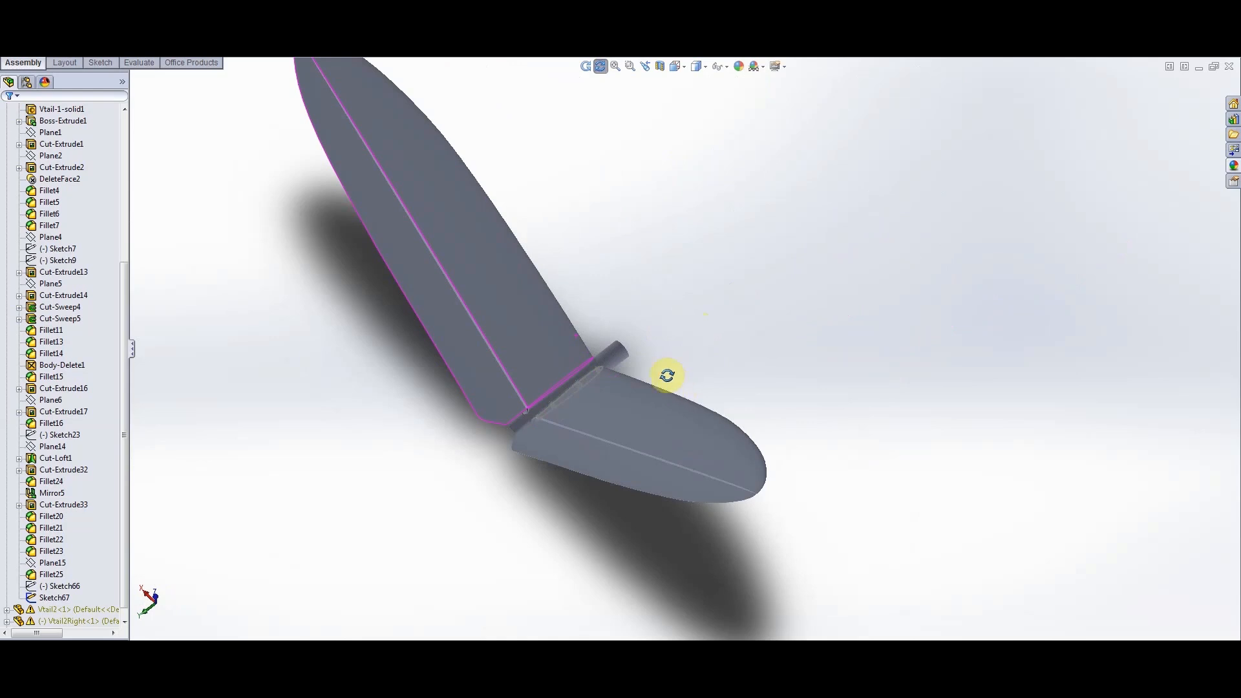
scroll(700, 288, "up", 3)
left_click_drag(667, 375, 624, 380)
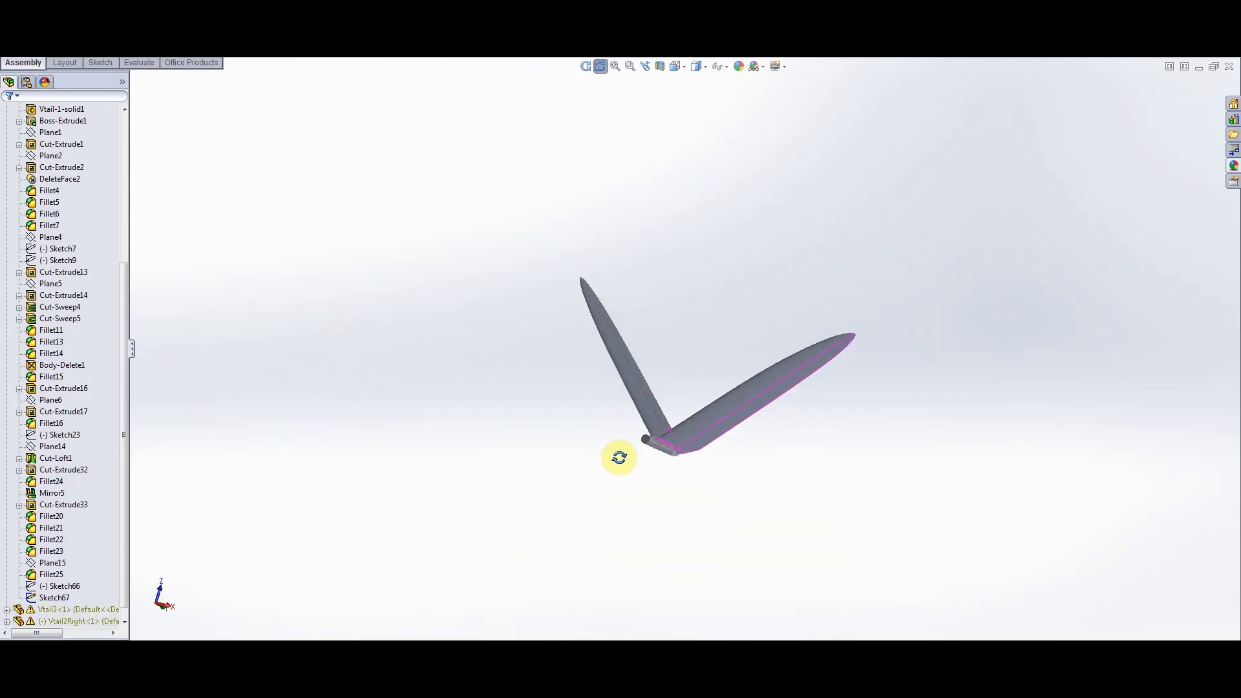
Inspect the V formed by both tail halves from the mount's tube end, including a close view of their roots
left_click_drag(620, 457, 656, 576)
scroll(749, 494, "down", 4)
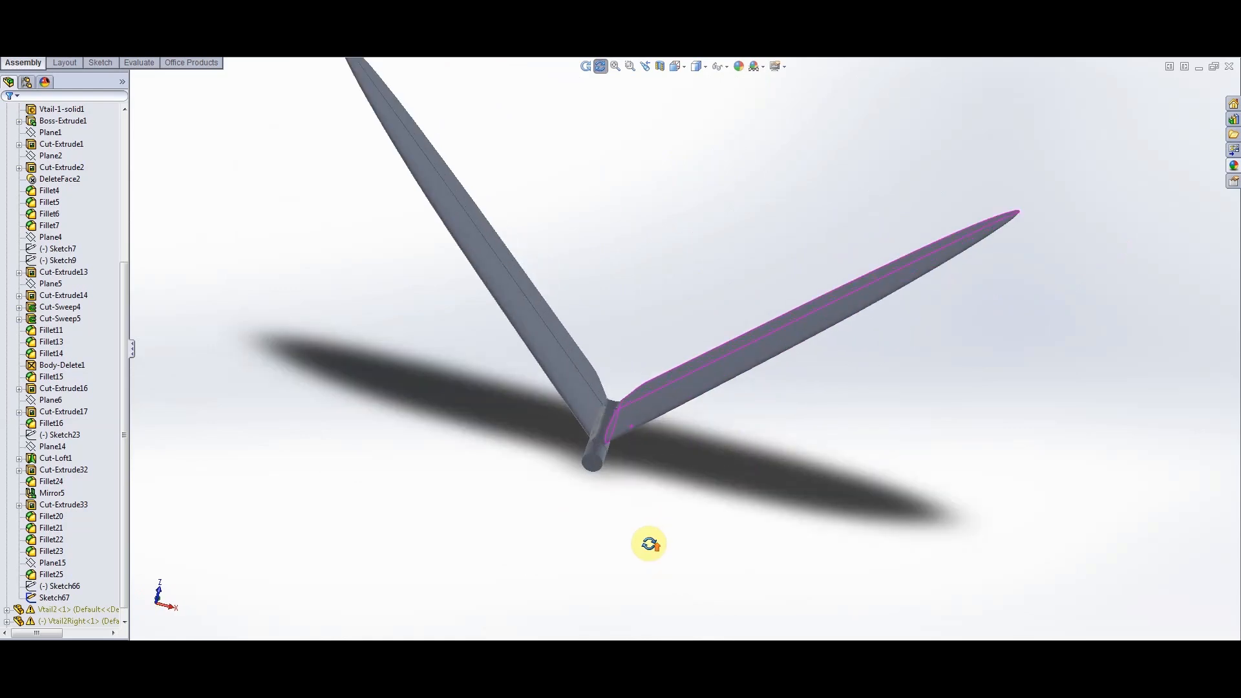
scroll(651, 538, "up", 3)
scroll(696, 314, "down", 3)
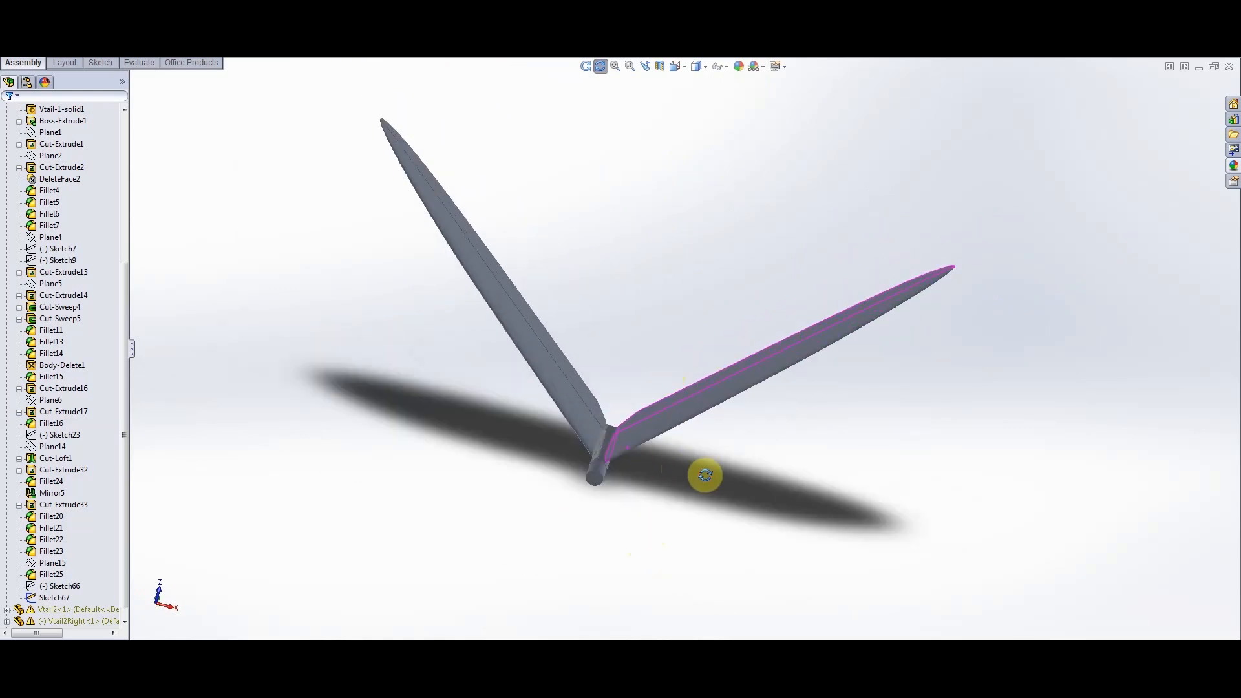
left_click_drag(704, 475, 677, 491)
scroll(639, 467, "down", 3)
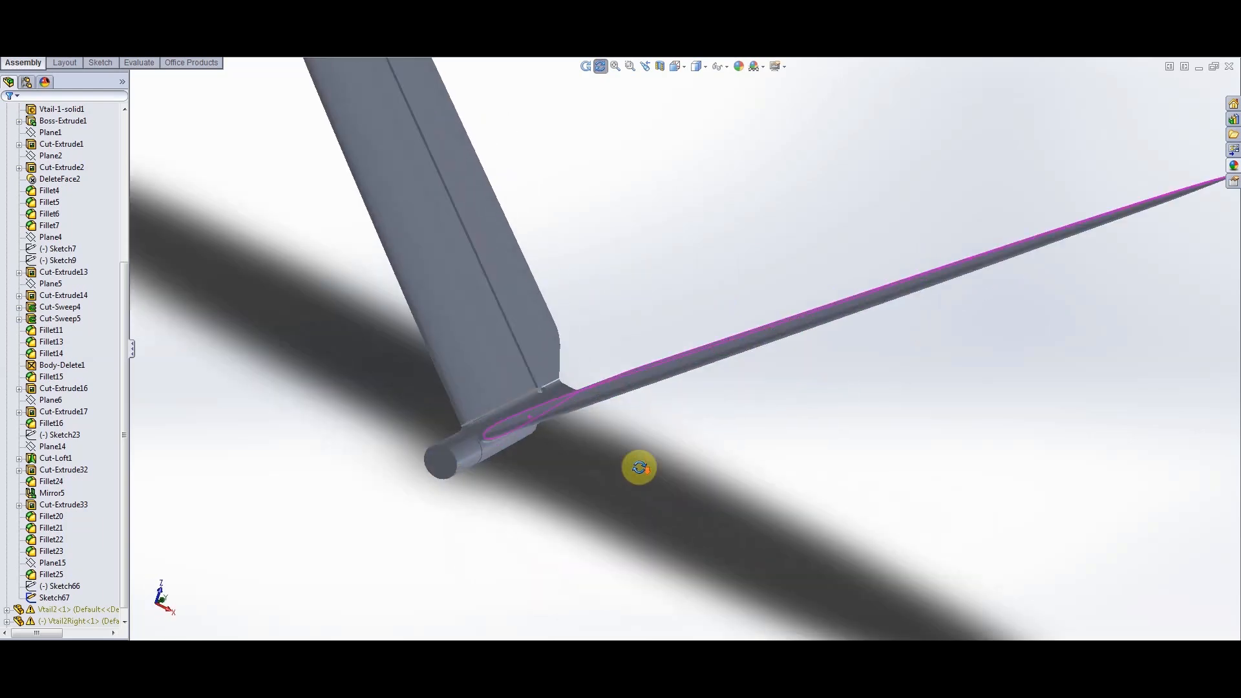
scroll(396, 515, "up", 5)
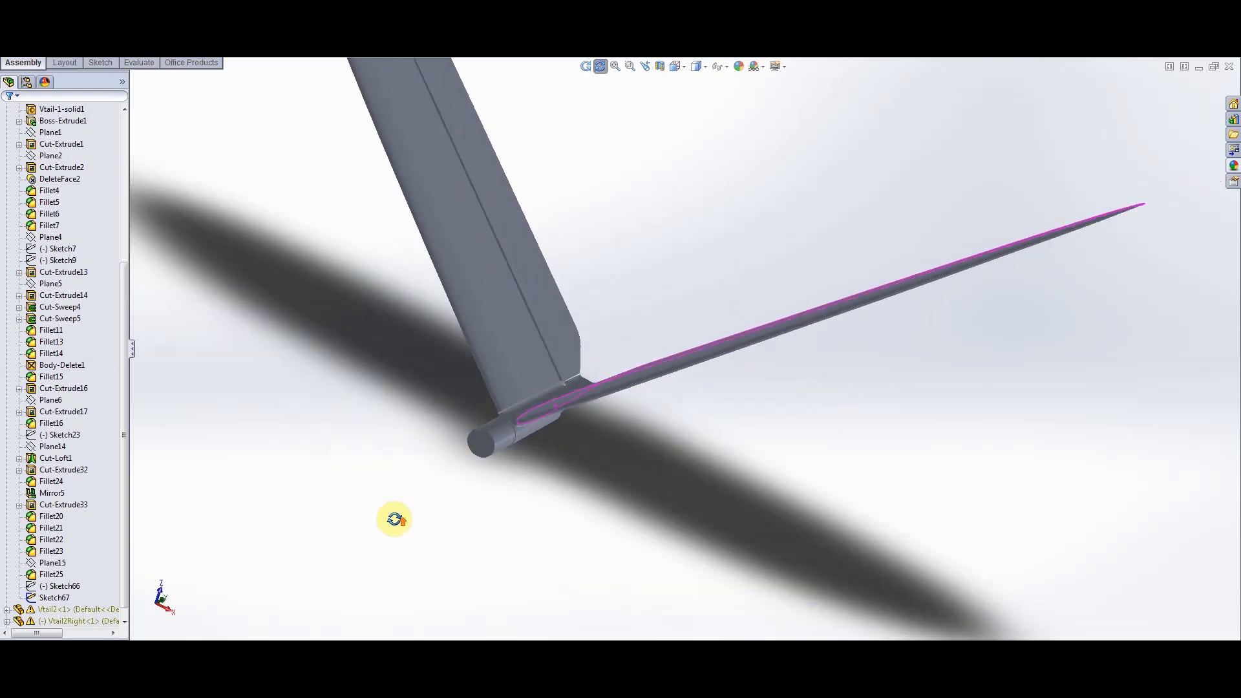
scroll(726, 207, "down", 2)
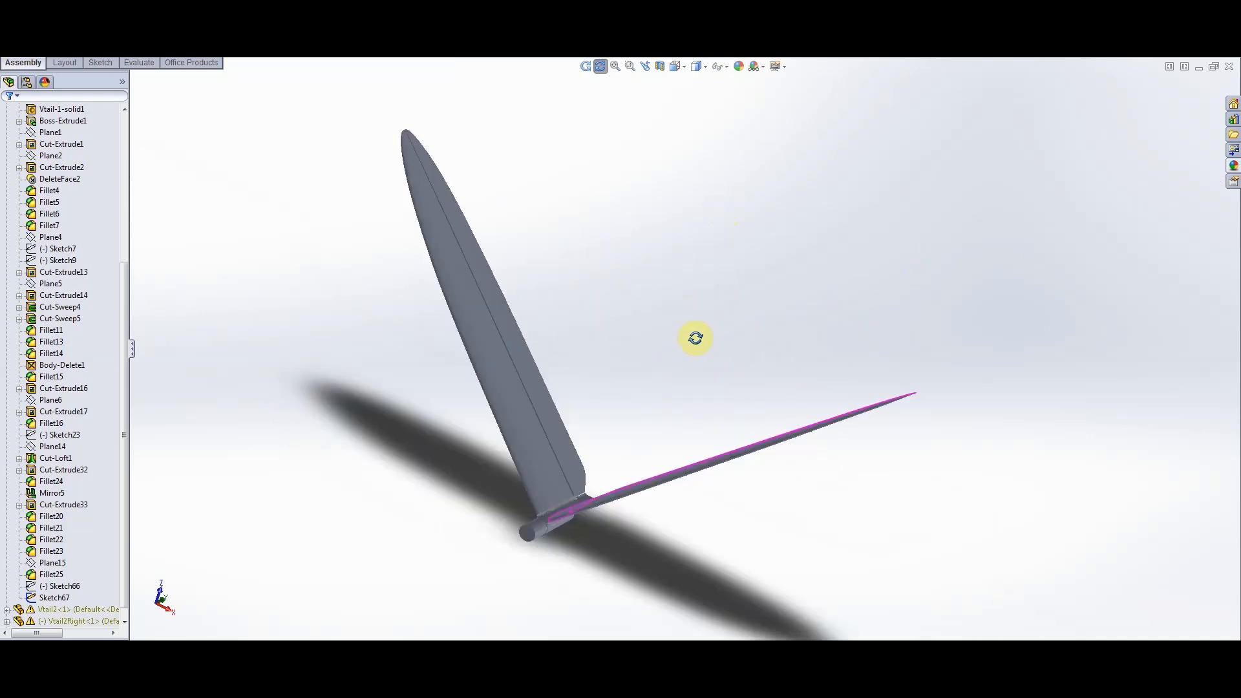
middle_click_drag(680, 381, 545, 422)
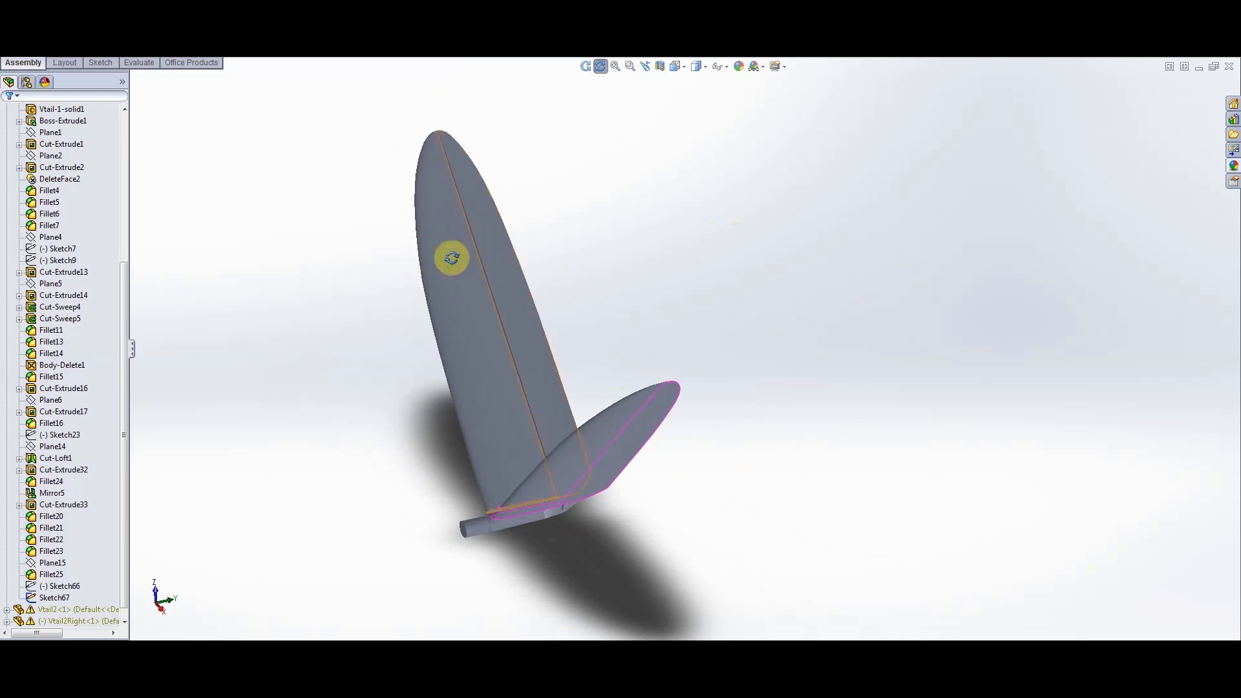
middle_click_drag(651, 331, 716, 343)
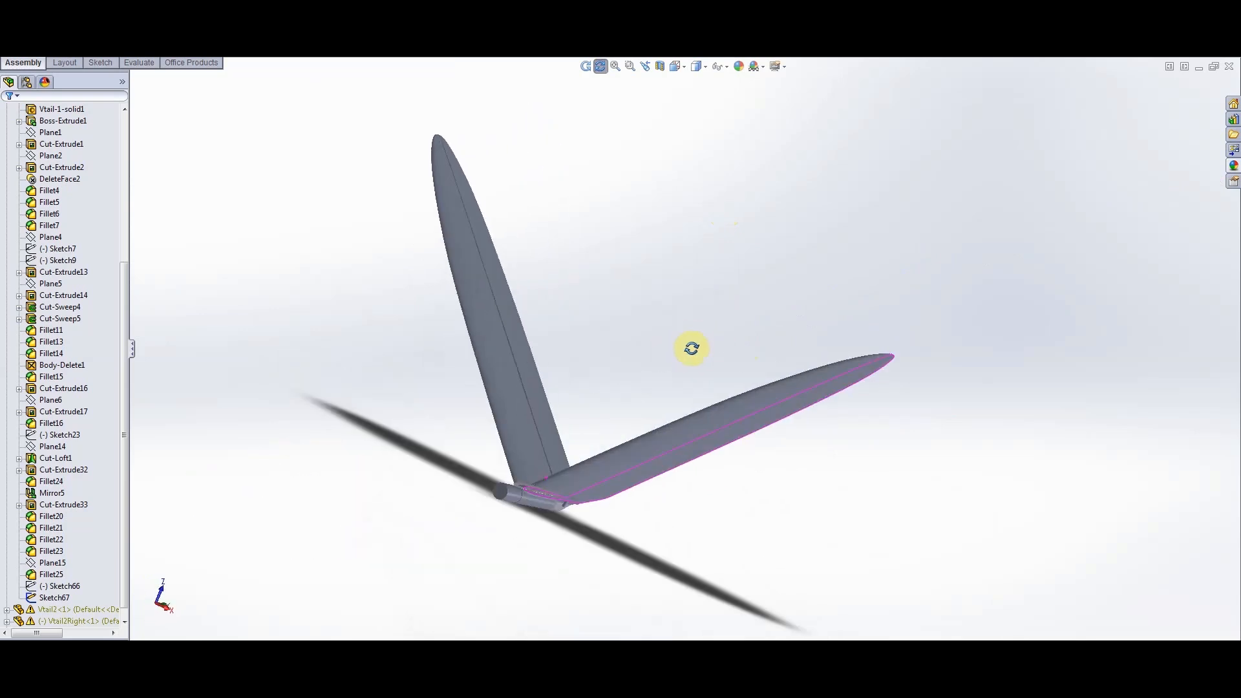